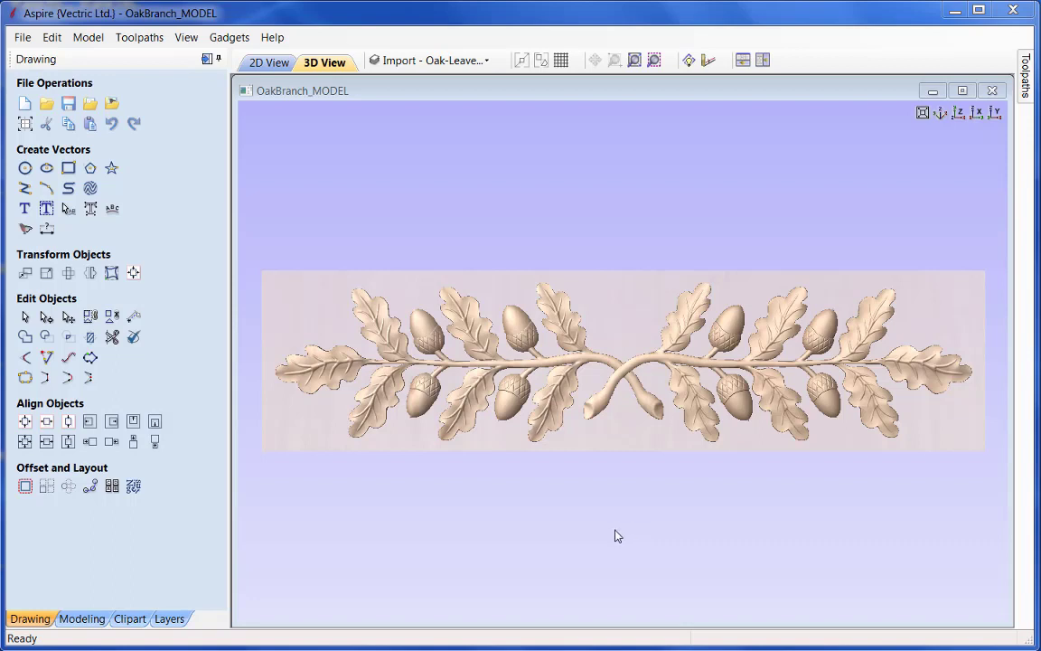
# - Create a new single-sided job 12 x 3 inches and 0.75 inches thick, with a centred datum and high modeling resolution
pyautogui.click(20, 38)
pyautogui.click(22, 57)
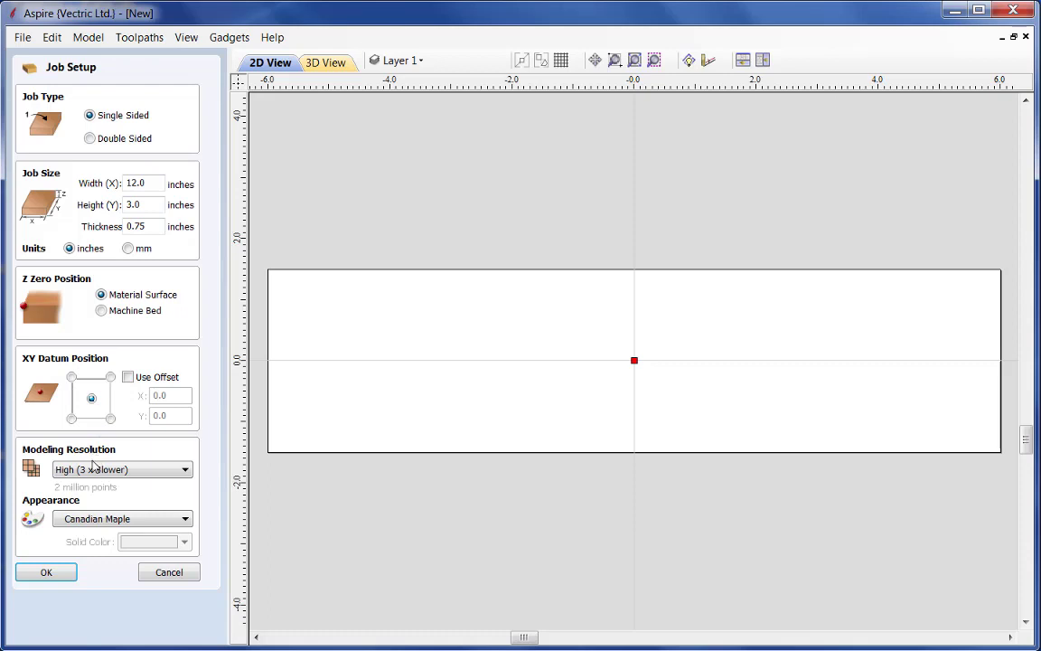
pyautogui.click(46, 571)
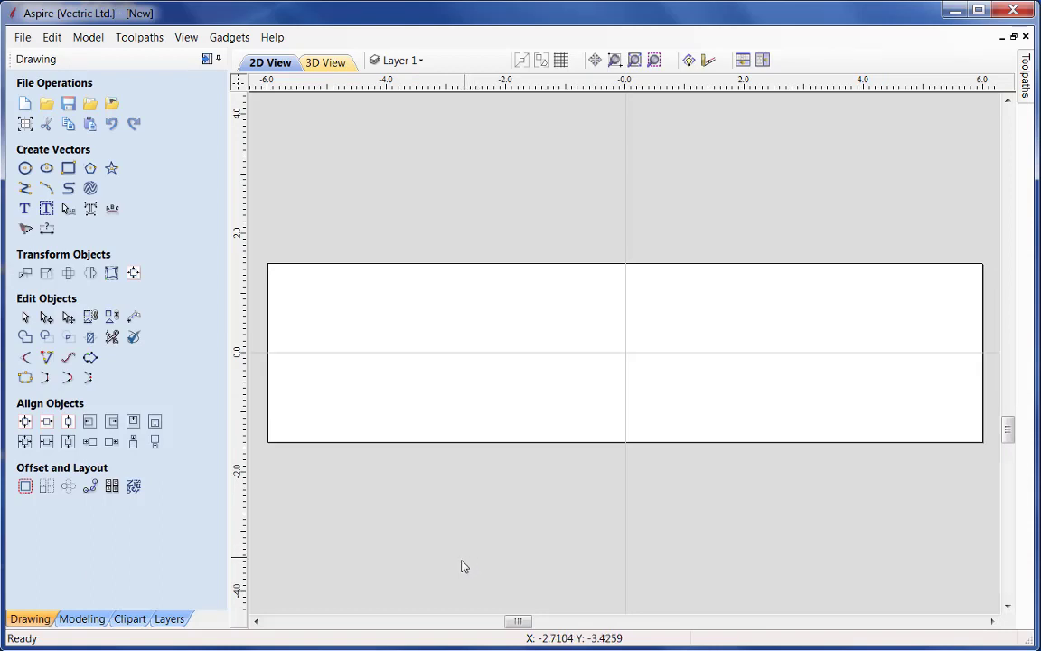
# - Import the bitmap Oak-Leaves-Sketch.jpg from the OakBranch_FILES folder into the job
pyautogui.click(113, 104)
pyautogui.click(465, 200)
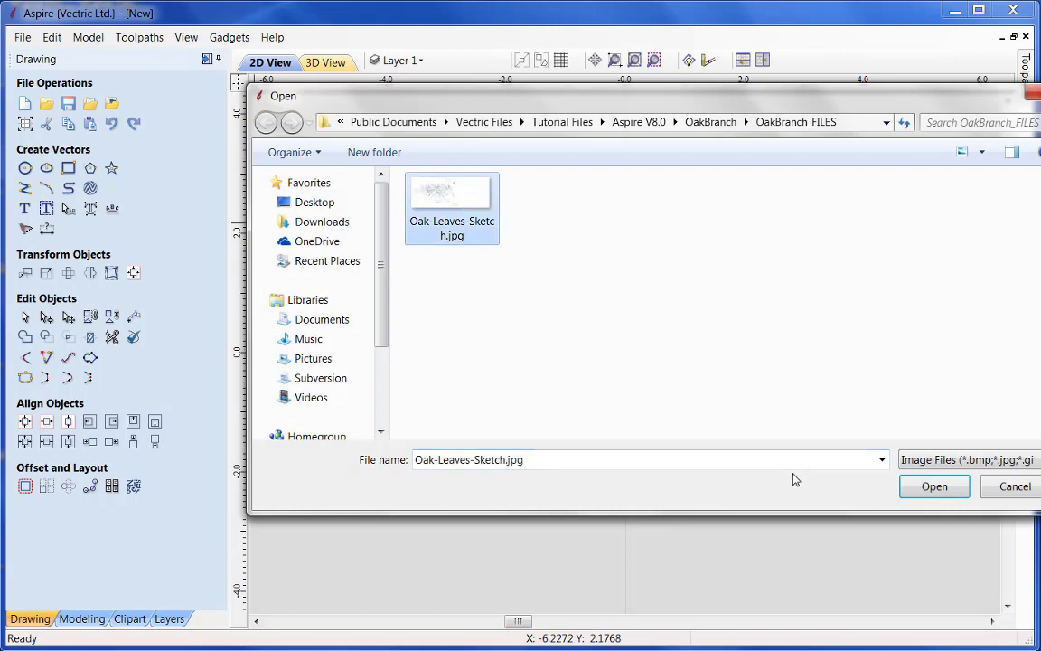
pyautogui.click(933, 488)
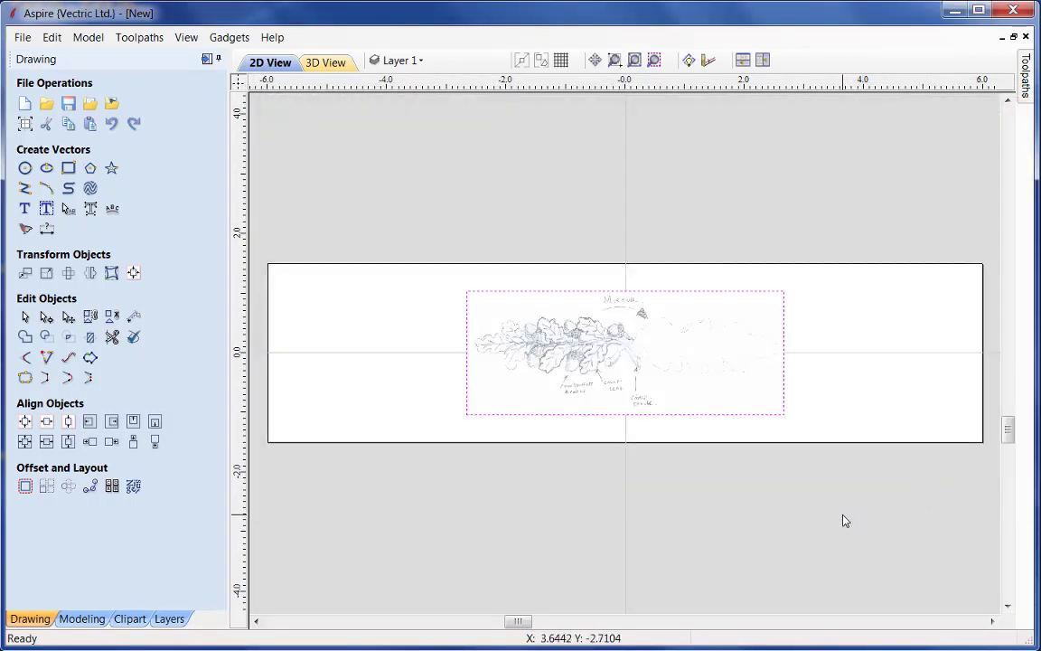
# - Resize the imported sketch to a width of 12 inches, keeping its proportions linked and its anchor at the centre
pyautogui.click(47, 274)
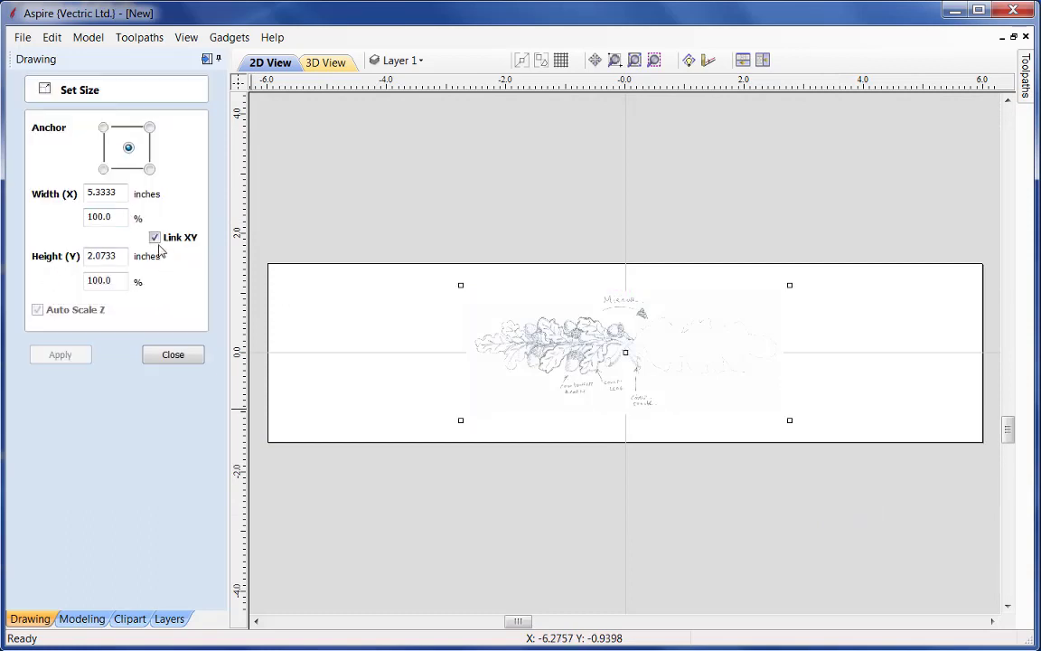
pyautogui.doubleClick(104, 193)
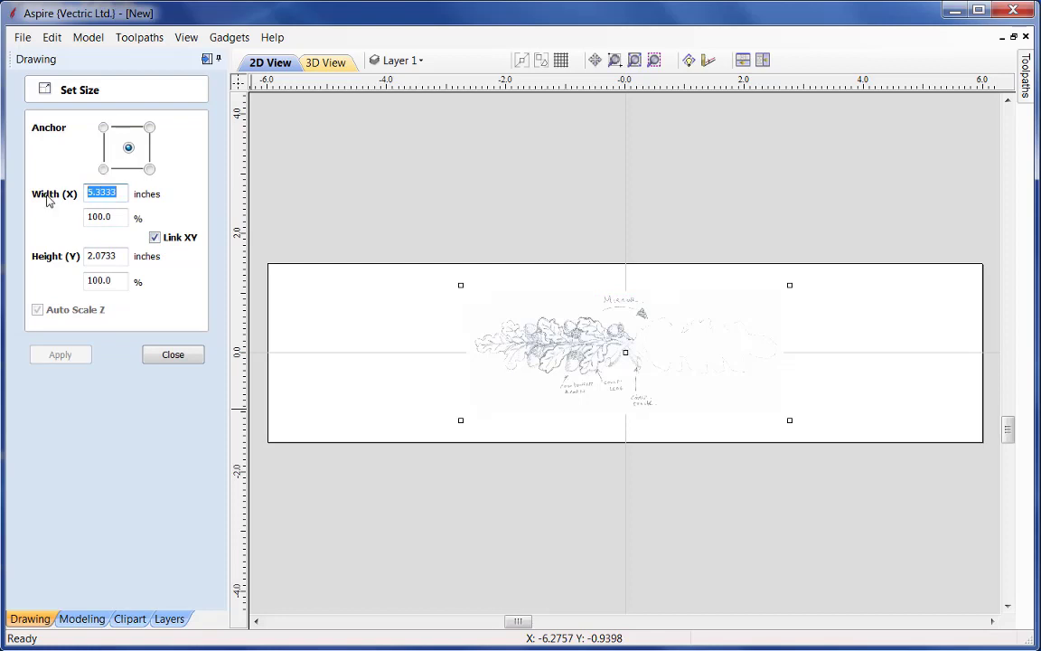
pyautogui.write('12')
pyautogui.click(66, 357)
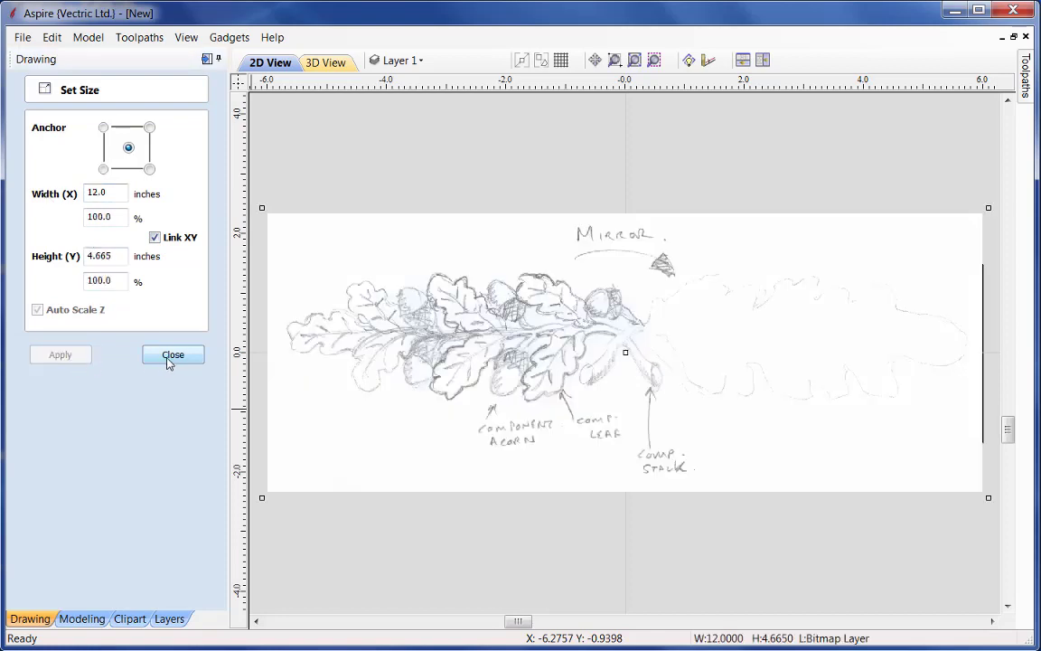
pyautogui.click(171, 355)
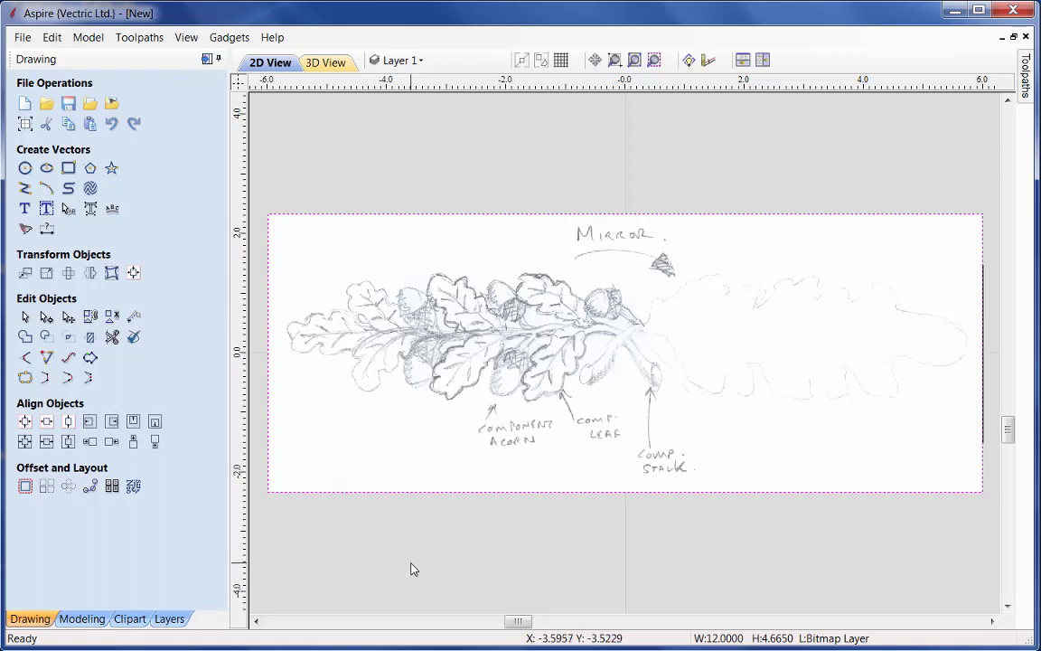
# - Import the vector file Oak-Leaves-Vectors.eps over the sketch and clear the selection
pyautogui.click(90, 105)
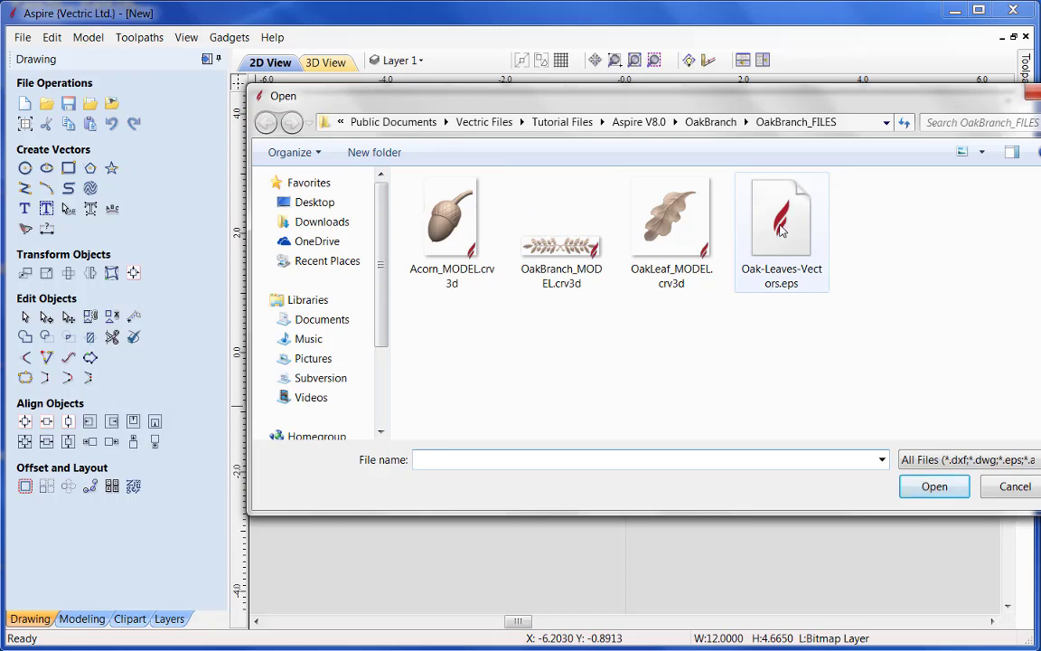
pyautogui.click(782, 231)
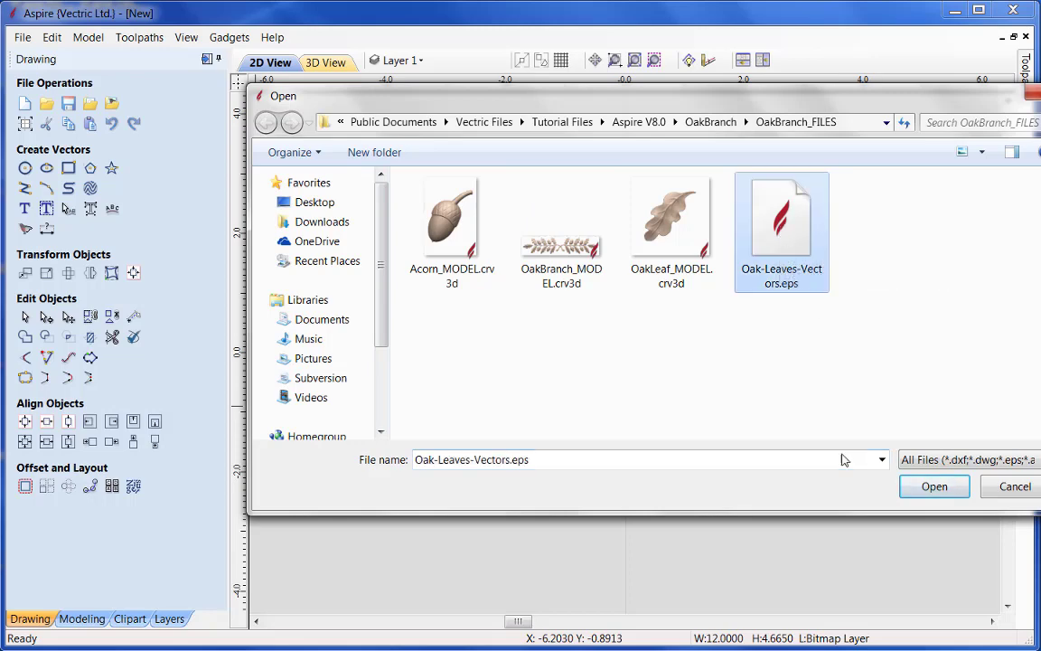
pyautogui.click(931, 485)
pyautogui.click(558, 540)
# - Examine the stalk, leaf and acorn vectors against the sketch, selecting each group in turn
pyautogui.scroll(4, 553, 521)
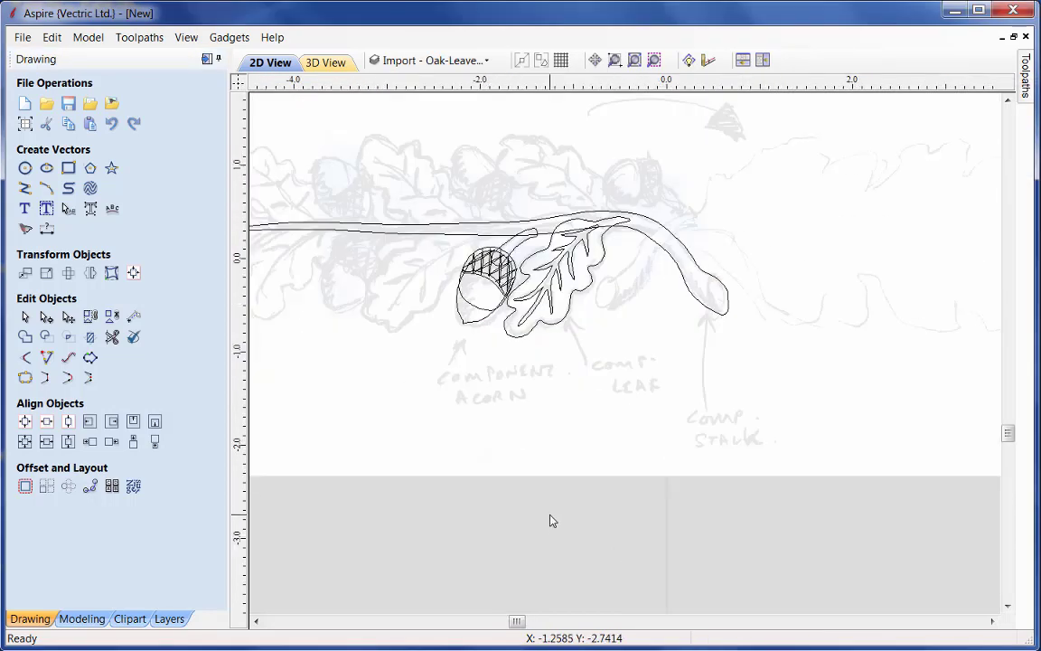
pyautogui.moveTo(559, 418); pyautogui.dragTo(522, 568, button='middle')
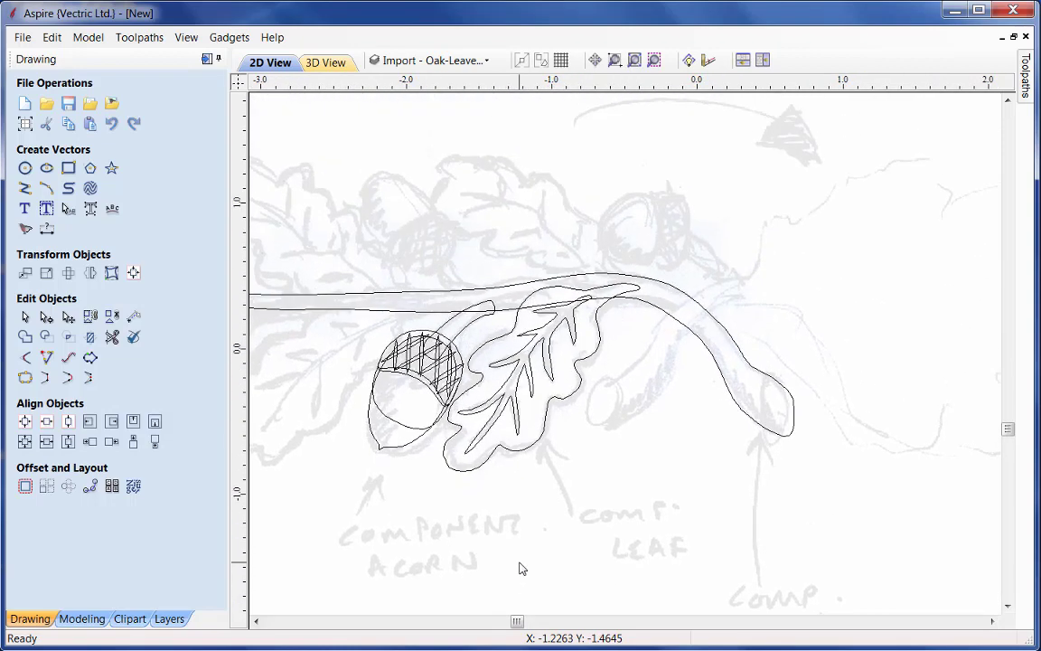
pyautogui.click(682, 341)
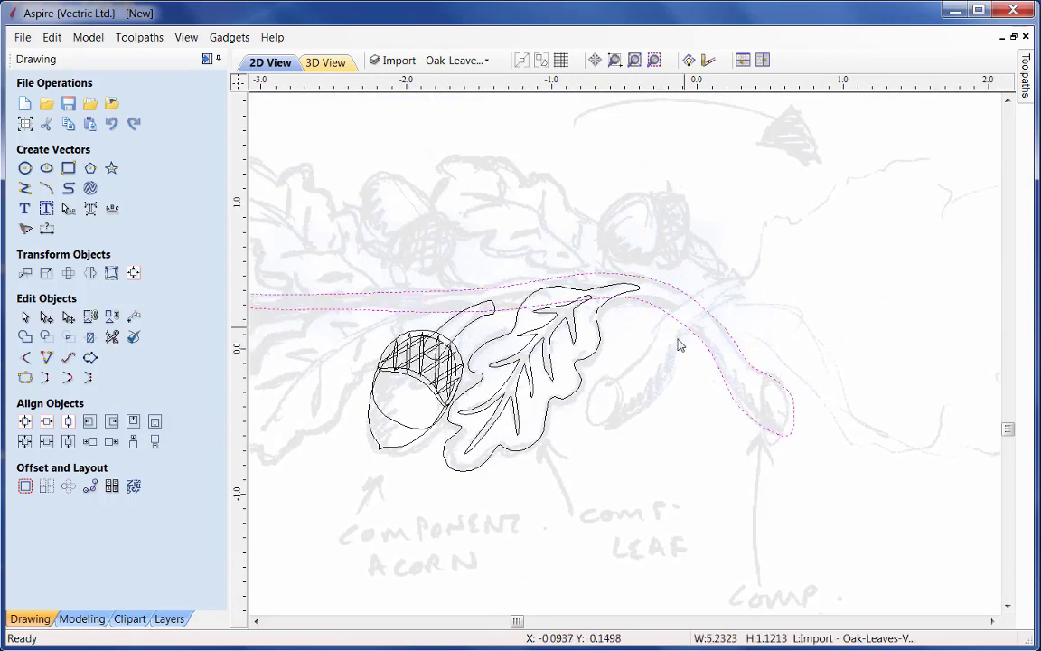
pyautogui.click(583, 365)
pyautogui.click(567, 378)
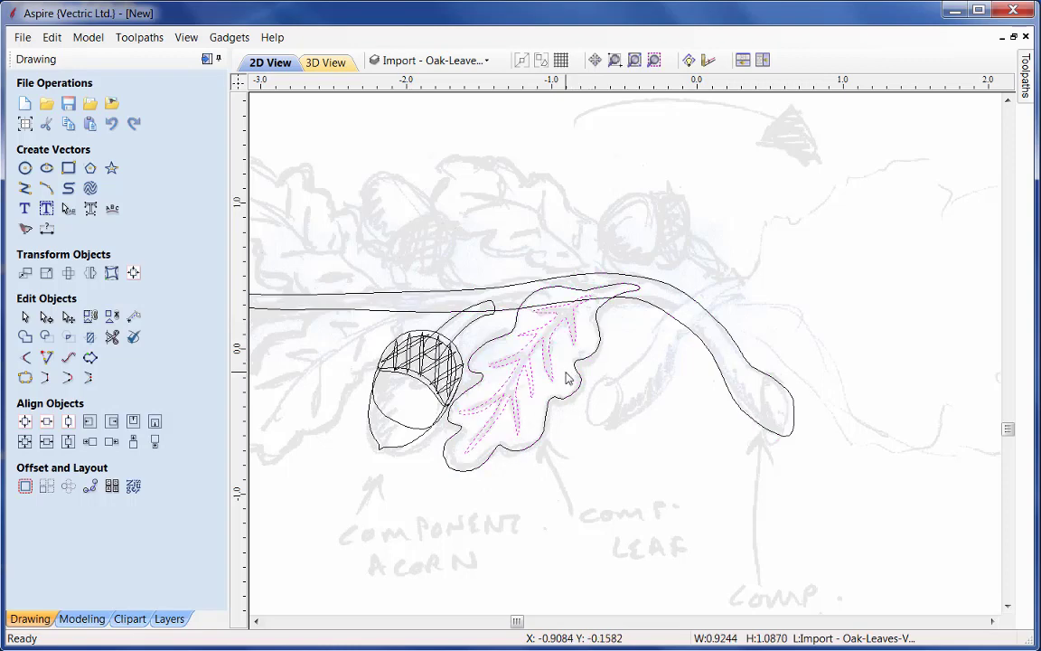
pyautogui.moveTo(343, 293); pyautogui.dragTo(513, 498)
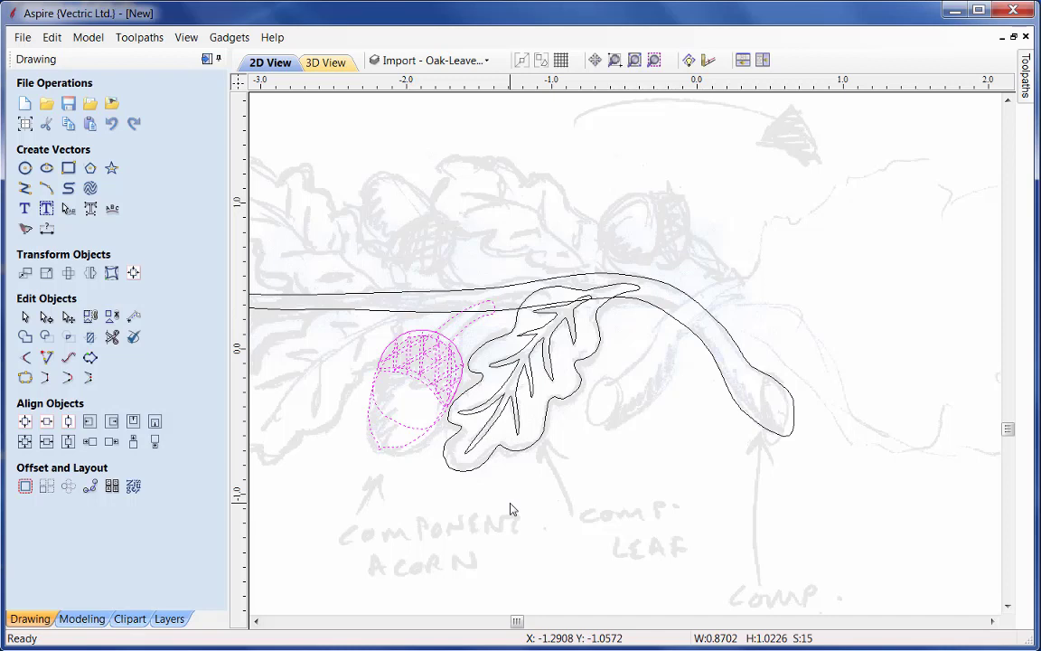
pyautogui.click(512, 509)
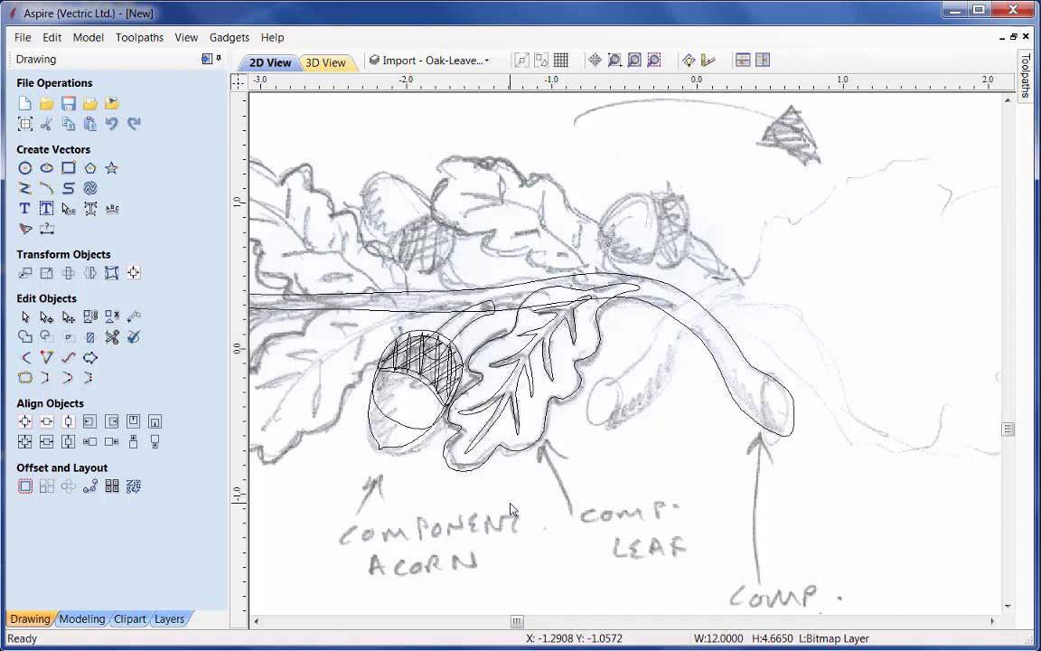
# - Copy the oak leaf's outline together with its inner vein vector
pyautogui.click(520, 457)
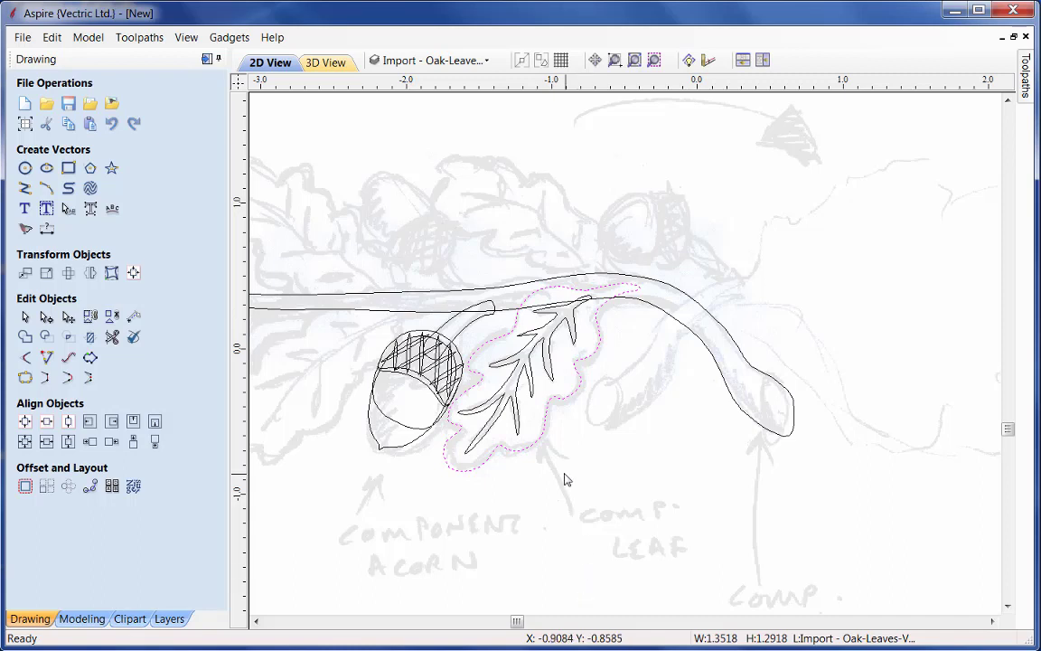
pyautogui.keyDown('shift'); pyautogui.click(519, 396); pyautogui.keyUp('shift')
pyautogui.rightClick(520, 397)
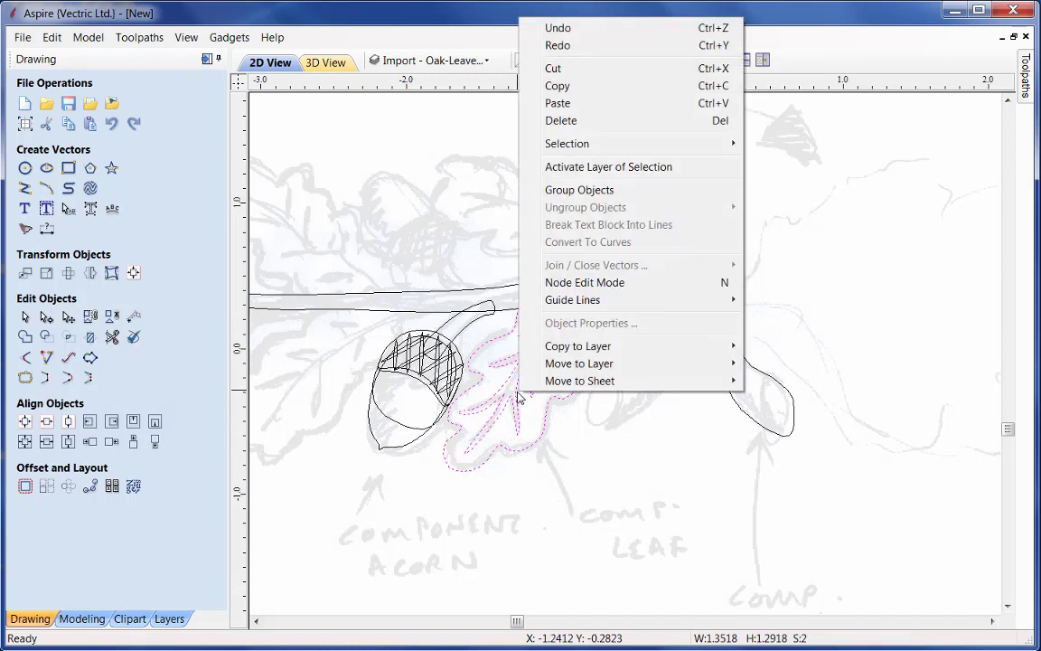
pyautogui.click(556, 86)
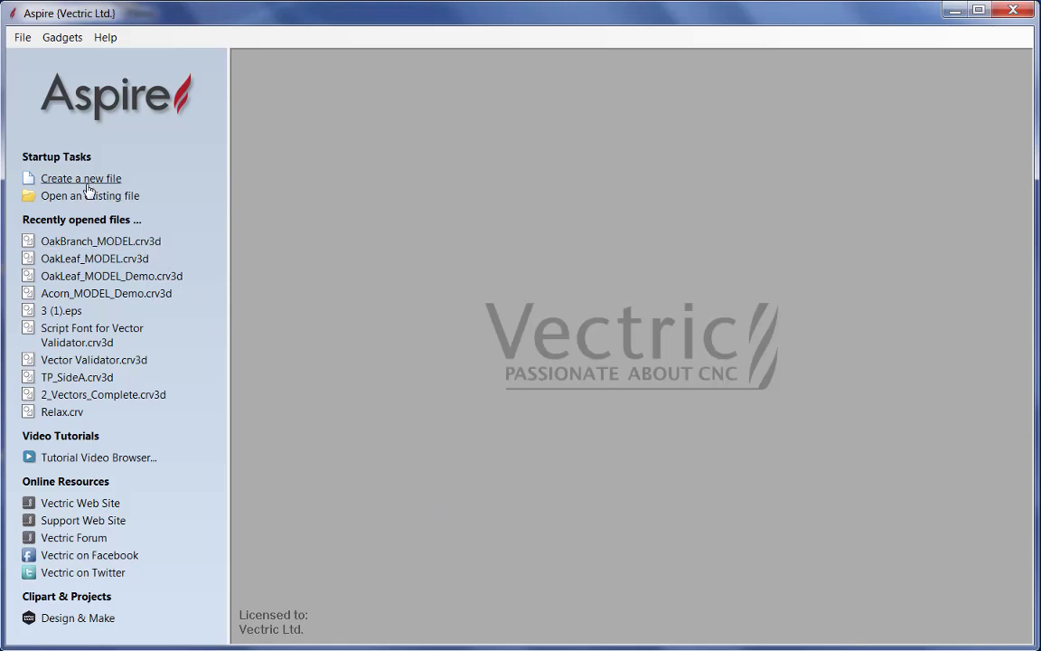
# - In a second Aspire session, create a new single-sided job 2 x 2 inches and 0.75 inches thick with a centred datum
pyautogui.click(87, 181)
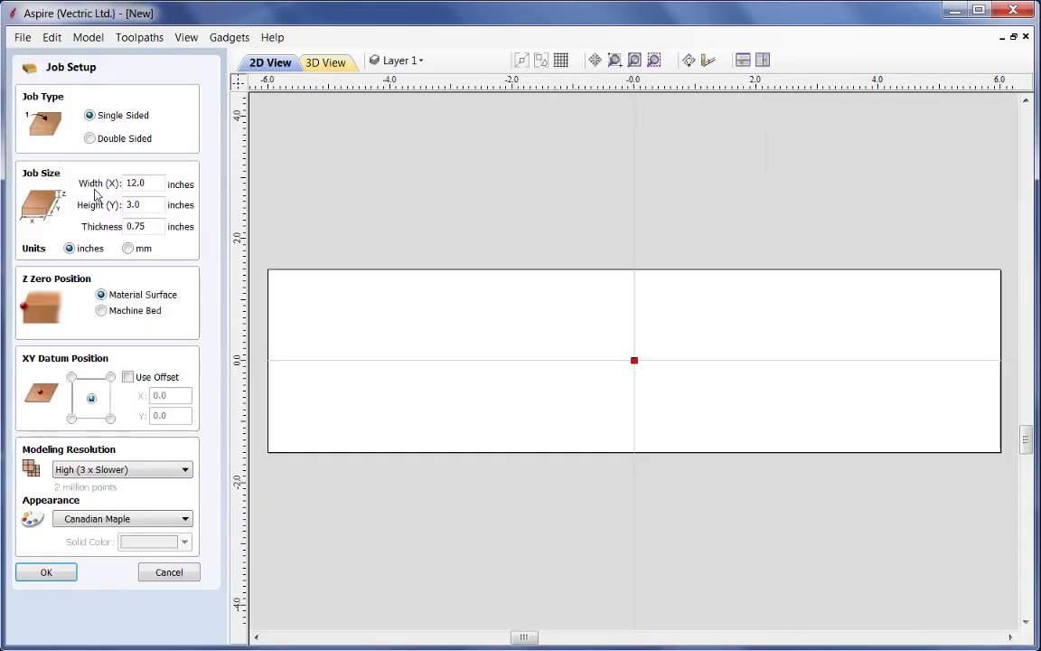
pyautogui.doubleClick(154, 183)
pyautogui.write('2')
pyautogui.click(133, 204)
pyautogui.doubleClick(150, 205)
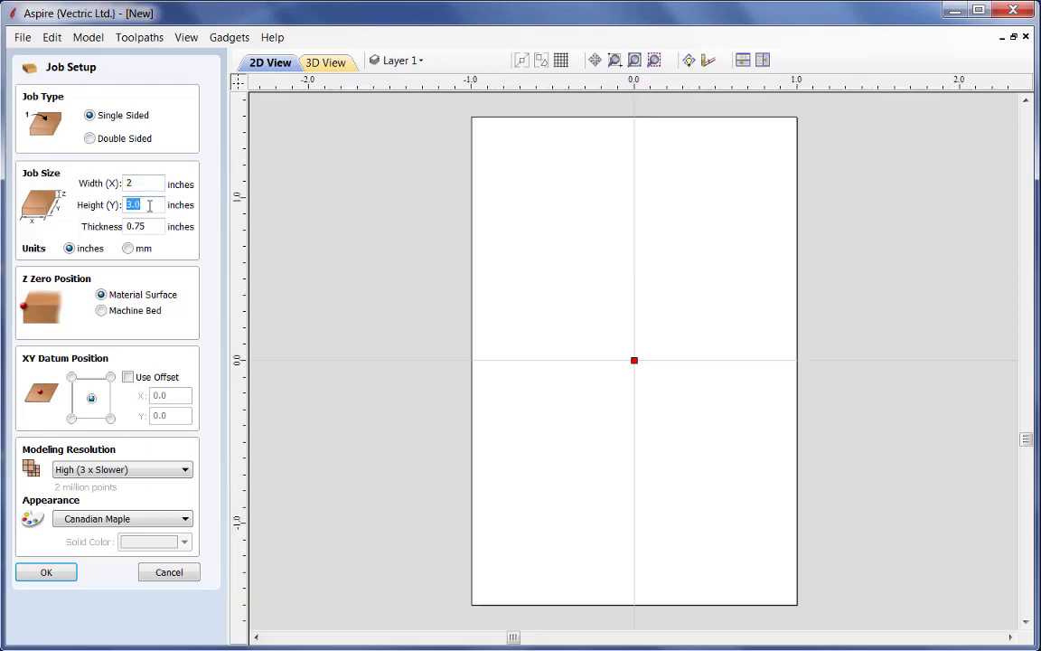
pyautogui.write('2')
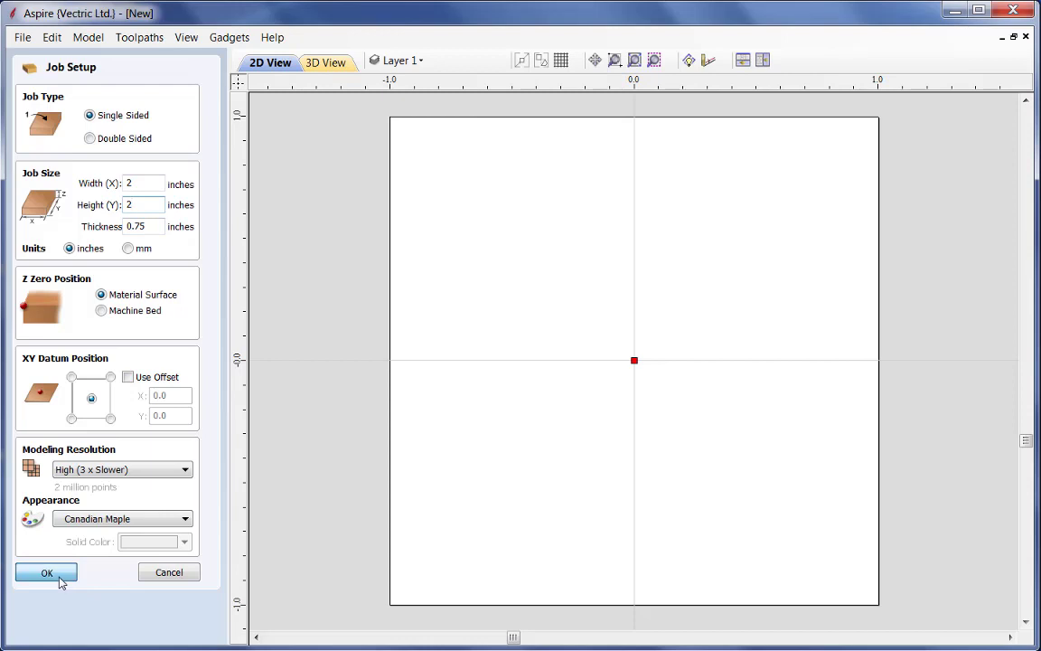
pyautogui.click(63, 578)
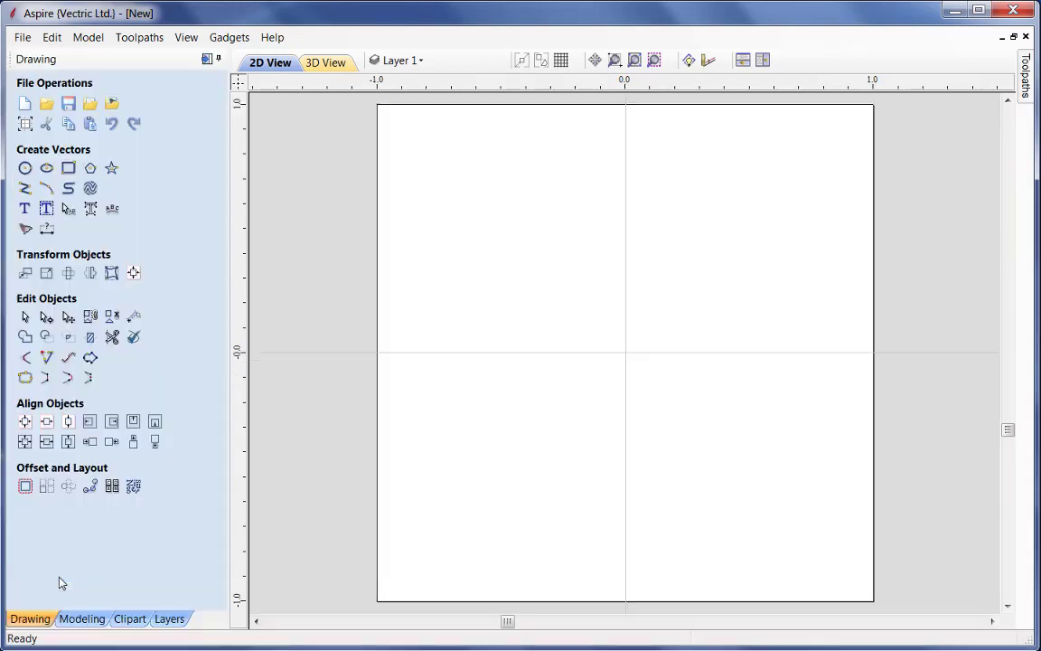
# - Paste the copied leaf vectors into the 2 x 2 inch job and centre them in the material both ways
pyautogui.rightClick(595, 296)
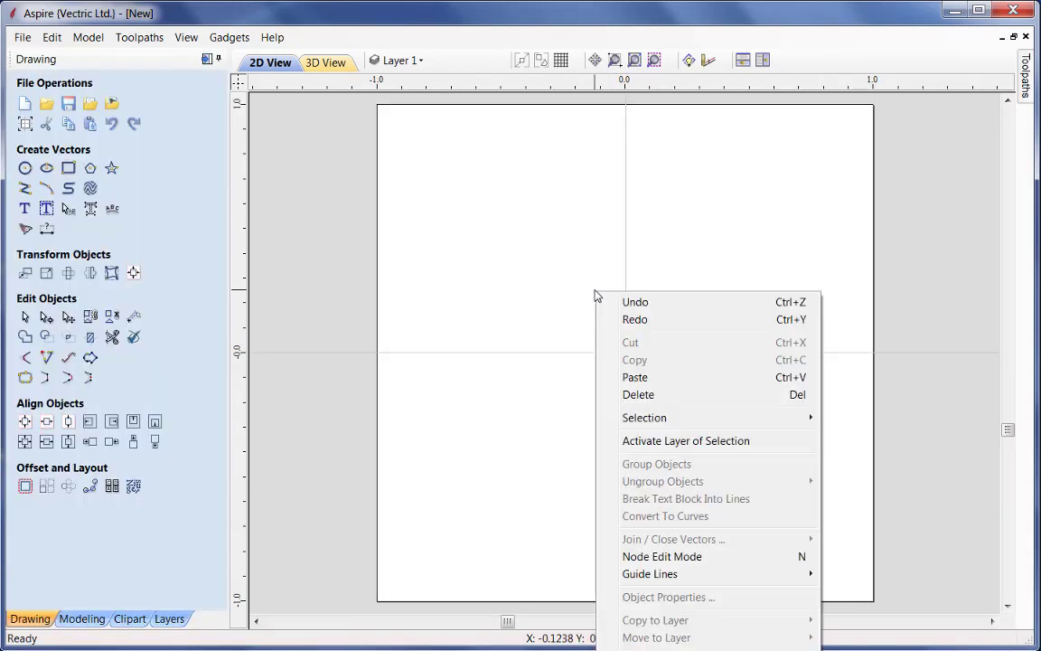
pyautogui.click(632, 378)
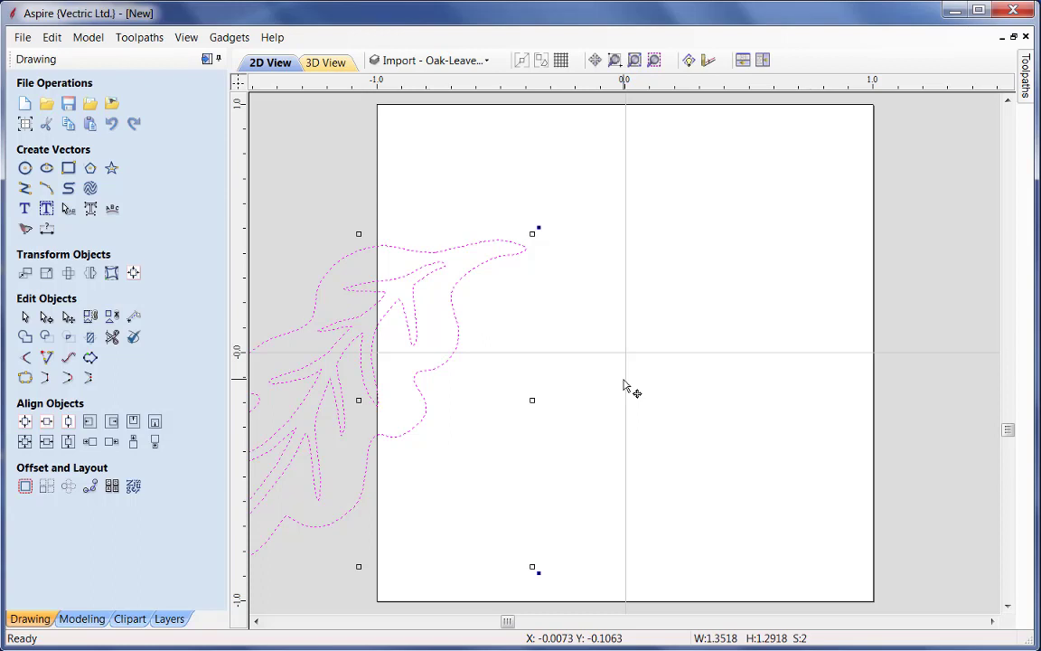
pyautogui.click(132, 273)
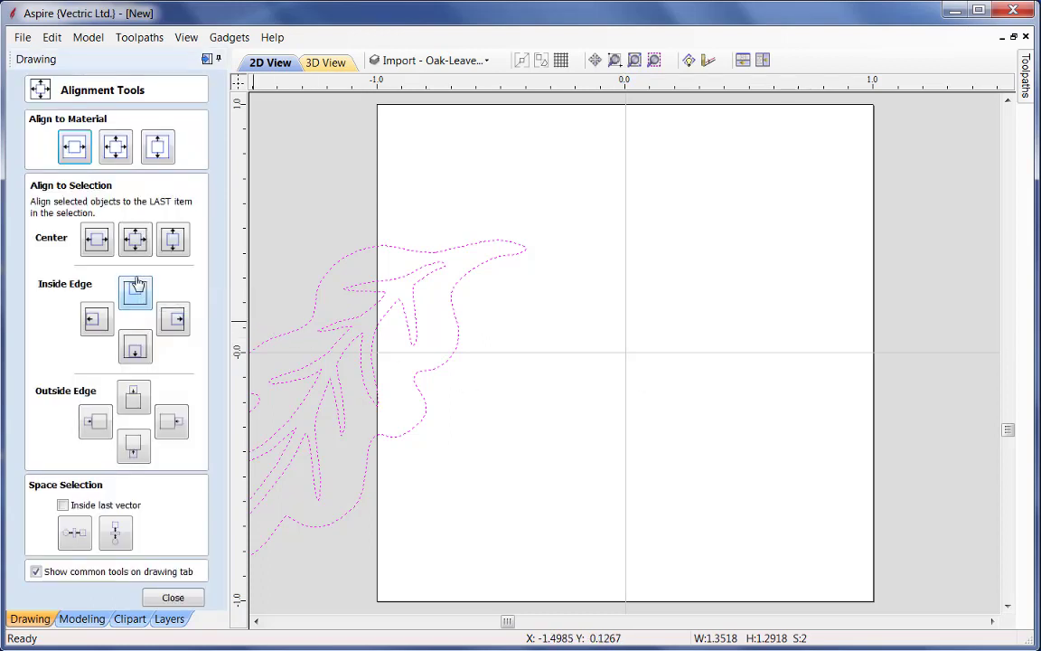
pyautogui.click(117, 152)
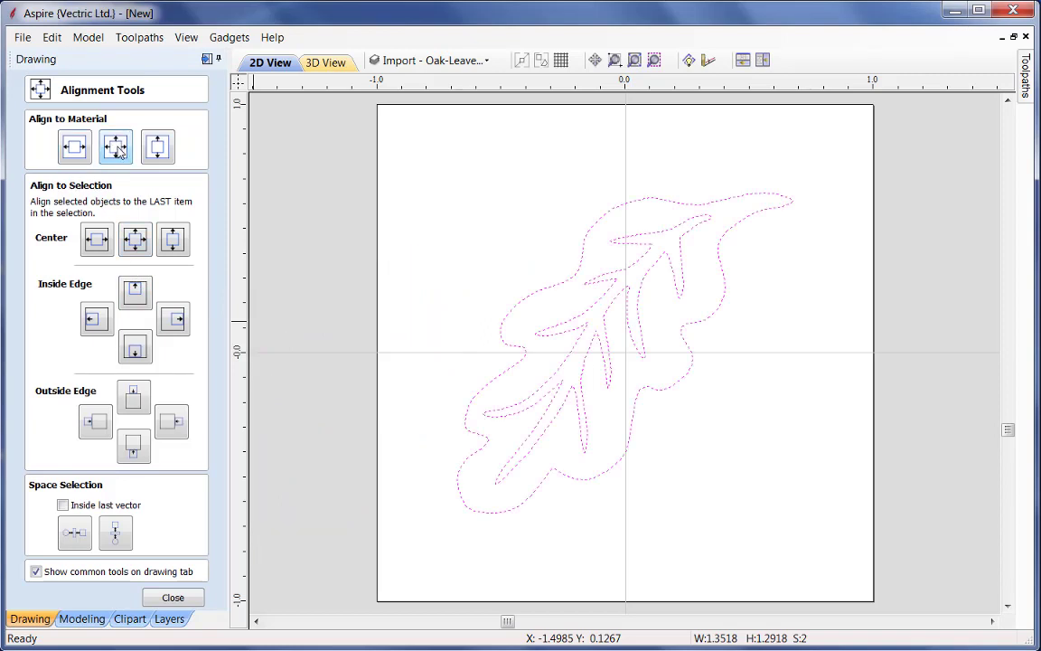
pyautogui.click(173, 598)
pyautogui.click(553, 576)
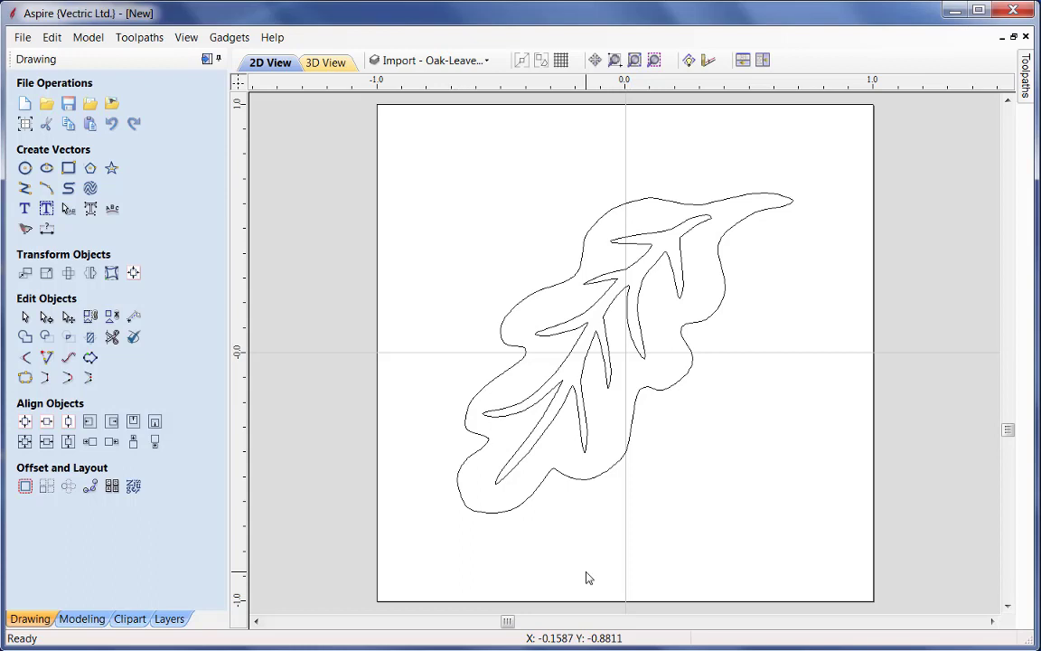
# - Examine the leaf's outer boundary and its inner vein vector separately
pyautogui.click(663, 393)
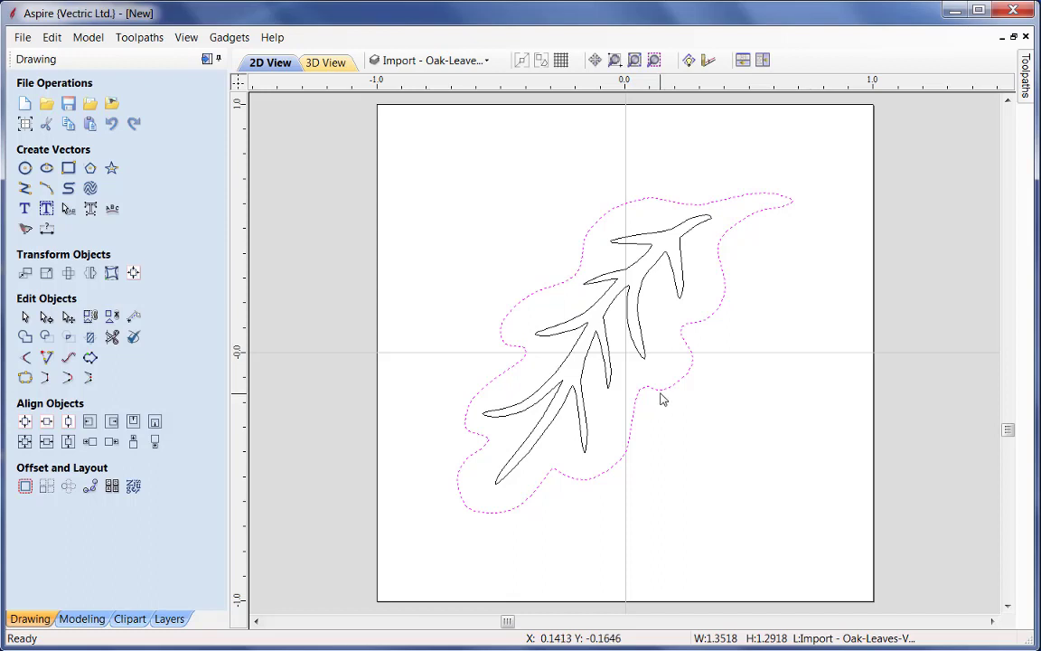
pyautogui.click(656, 367)
pyautogui.click(638, 324)
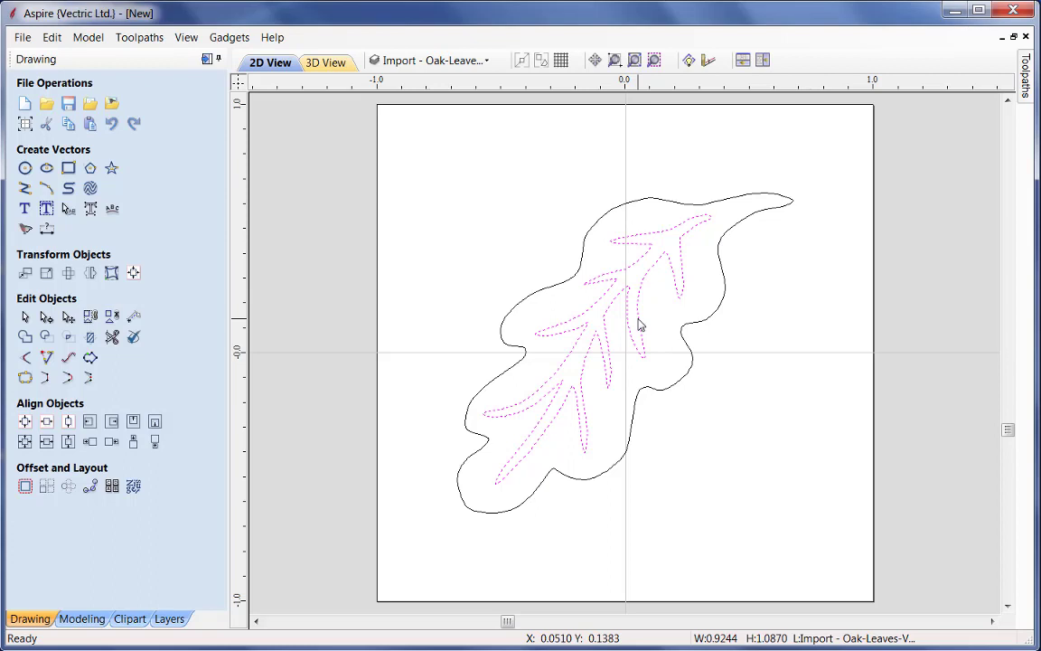
pyautogui.click(660, 337)
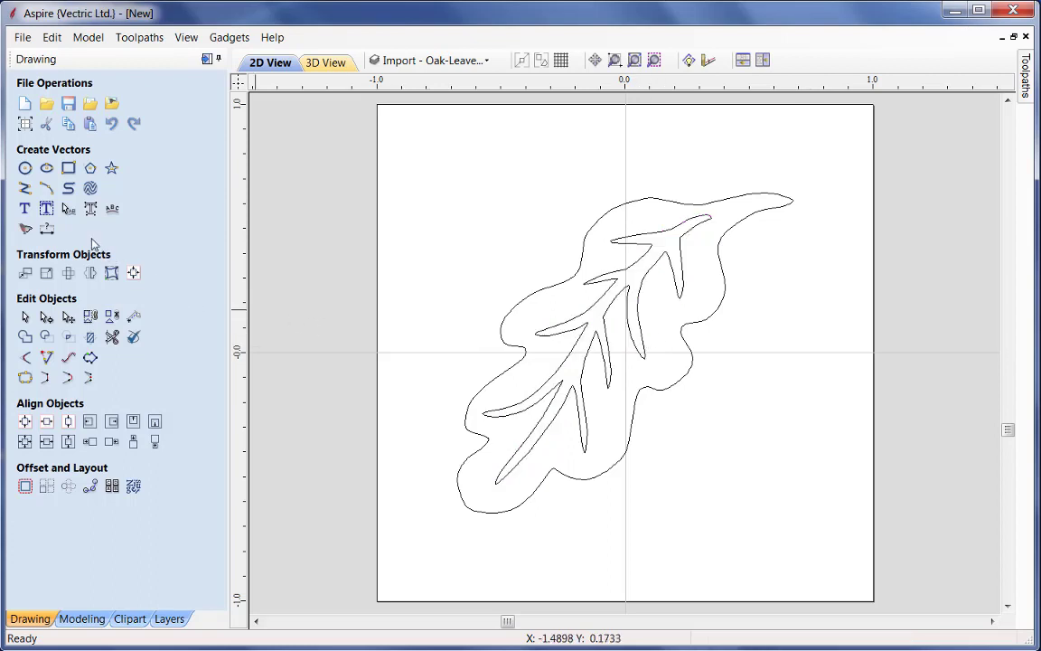
# - Draw an open five-point polyline just outside the leaf's upper-left side, from the stem end around to the leaf tip
pyautogui.click(26, 189)
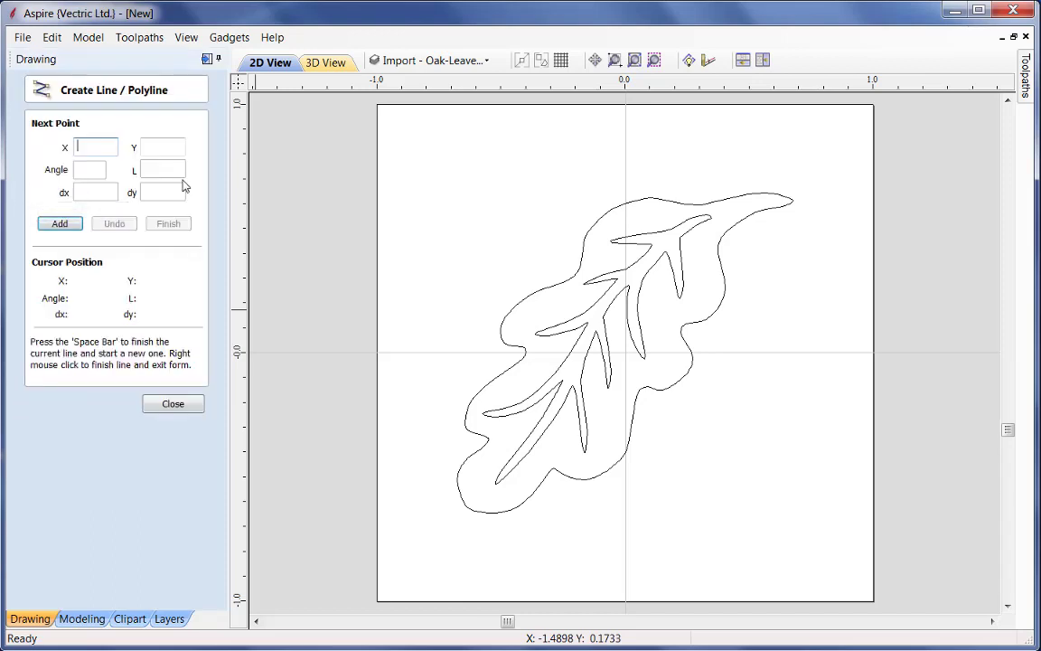
pyautogui.click(793, 187)
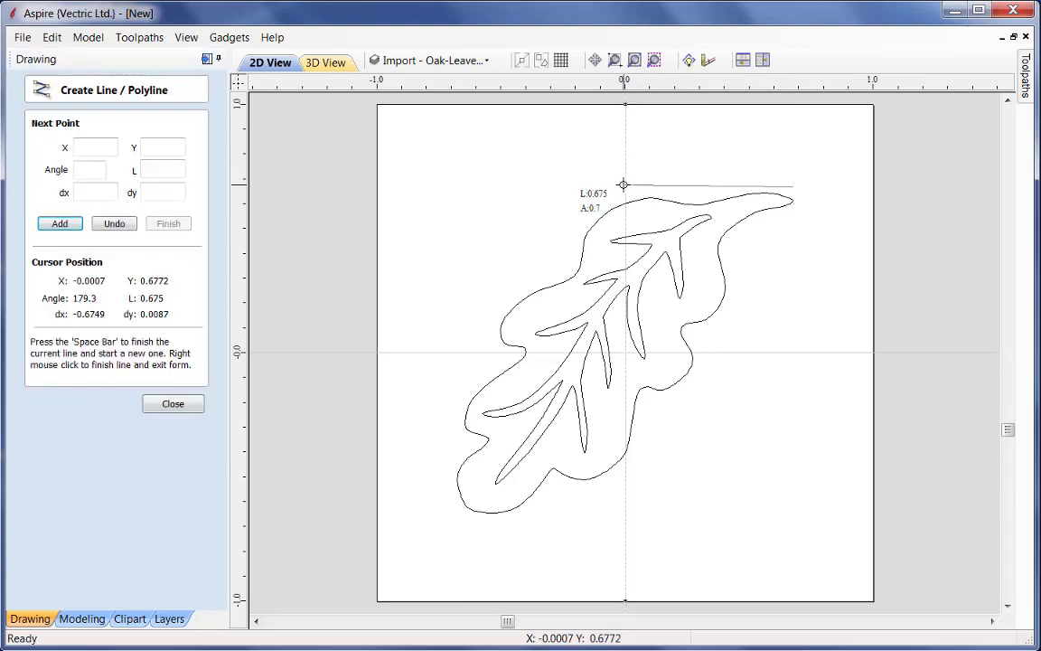
pyautogui.click(623, 186)
pyautogui.click(504, 282)
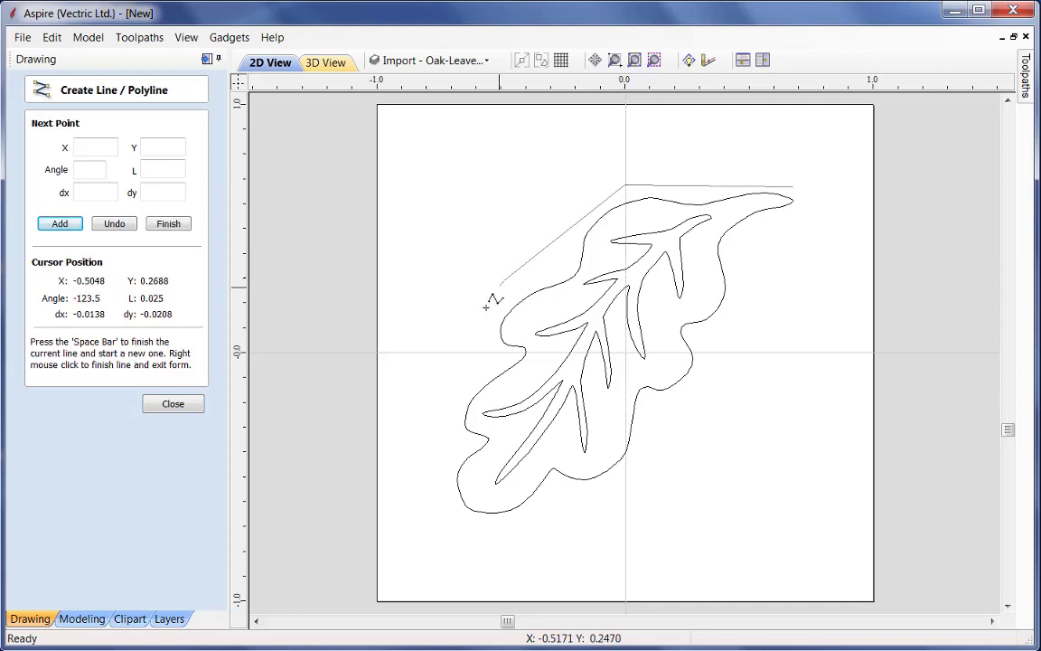
pyautogui.click(449, 405)
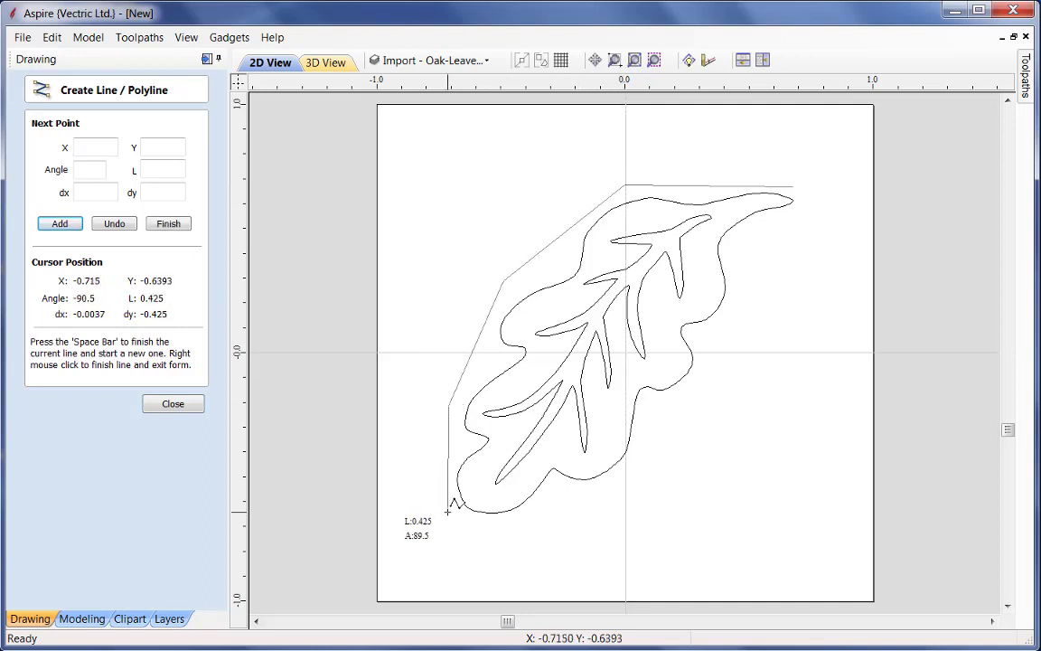
pyautogui.click(448, 511)
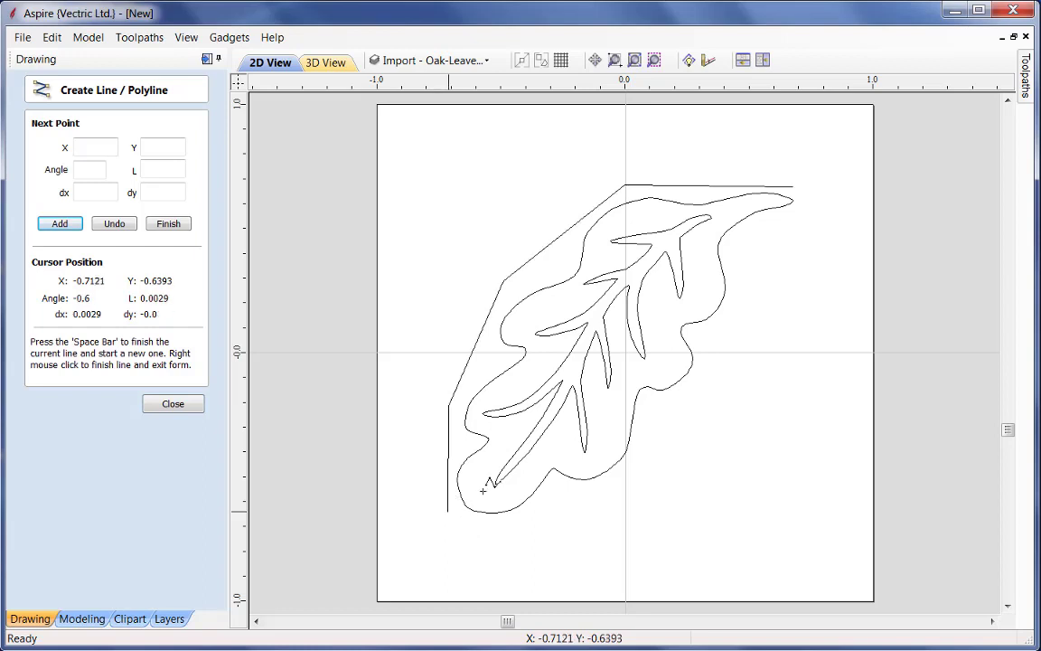
pyautogui.press('space')
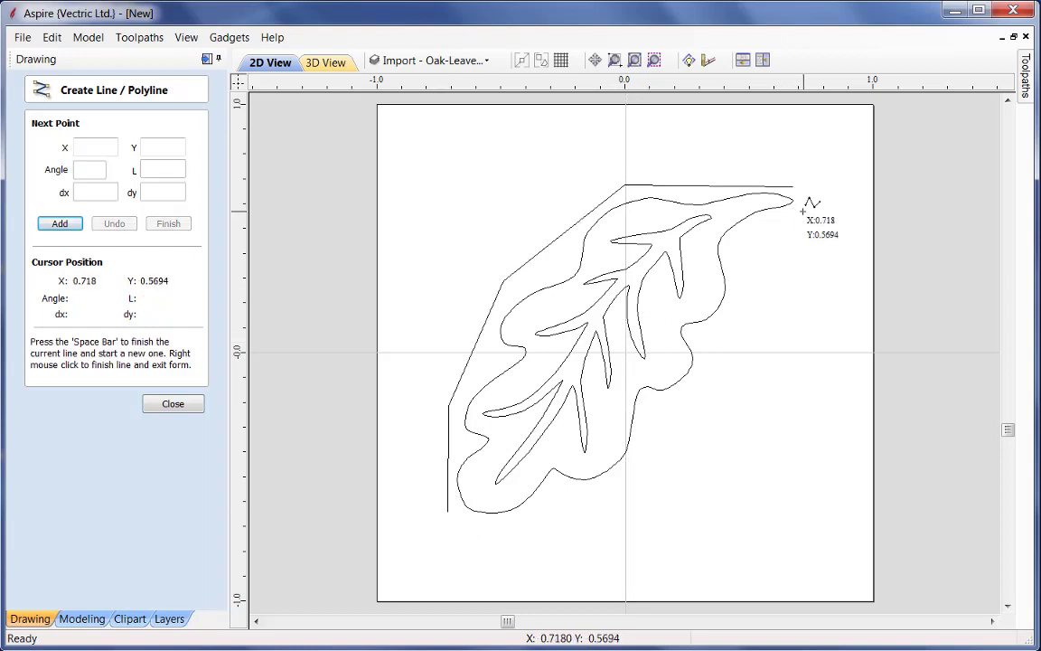
# - Draw a second open polyline of seven points outside the leaf's lower-right side, from the stem end to the leaf tip
pyautogui.click(801, 209)
pyautogui.click(743, 232)
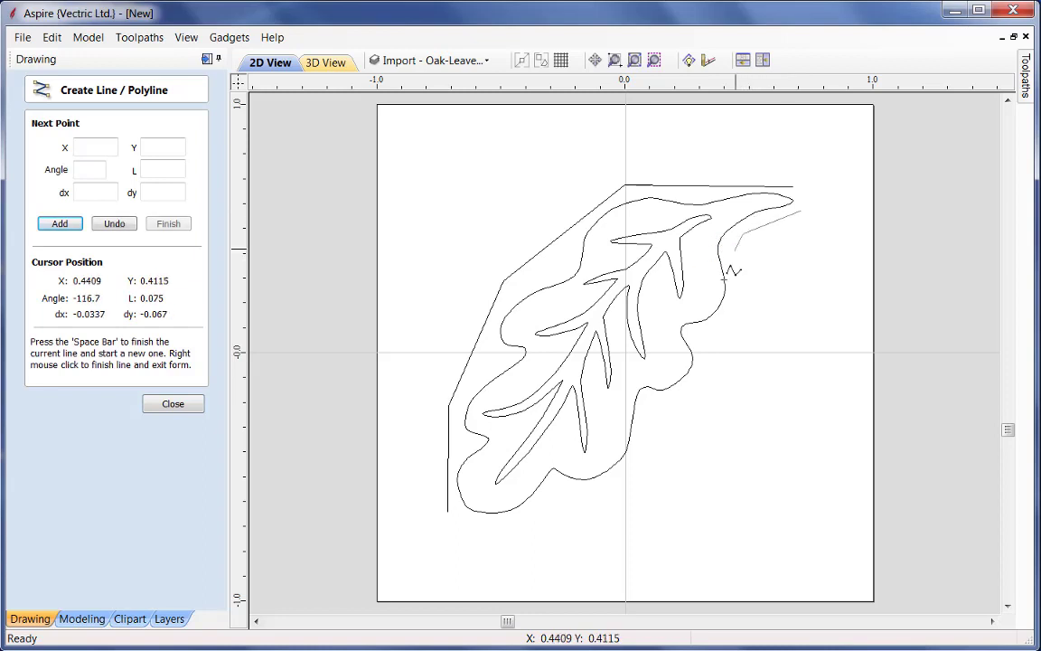
pyautogui.click(728, 338)
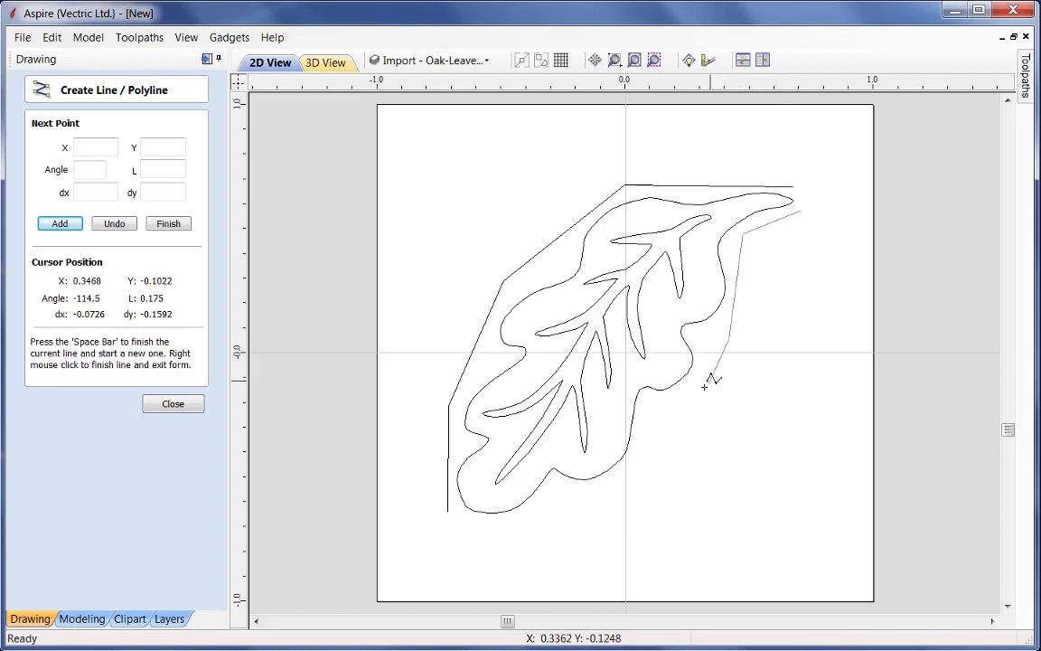
pyautogui.click(657, 432)
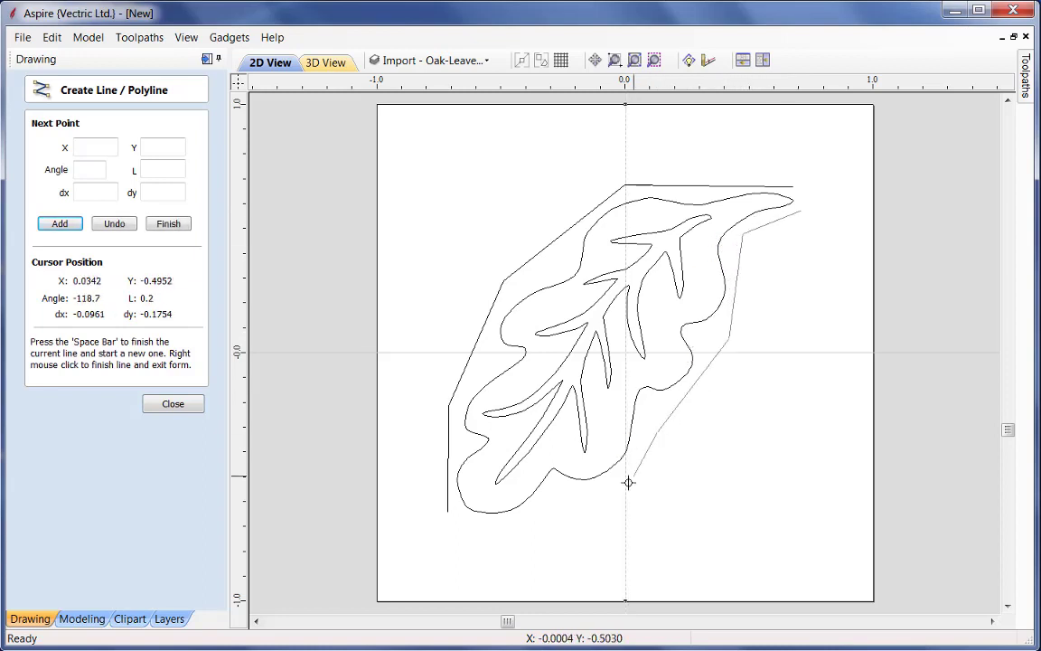
pyautogui.click(580, 510)
pyautogui.click(514, 525)
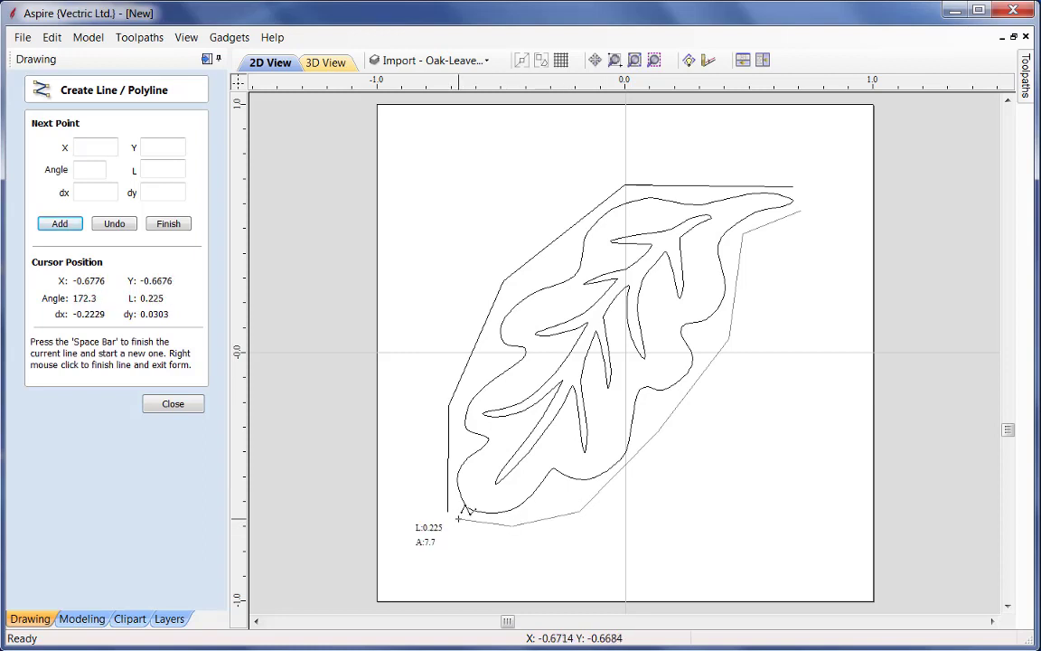
pyautogui.click(458, 518)
pyautogui.click(170, 405)
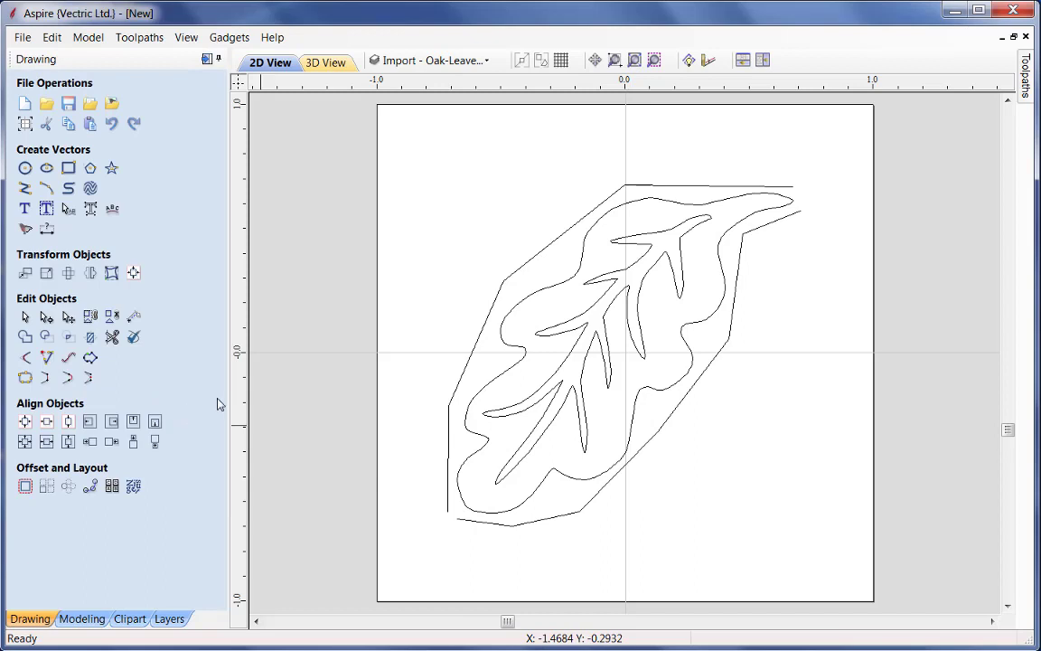
# - Smooth the three inner points of the upper-left polyline and bow both of its end spans slightly outward
pyautogui.click(519, 273)
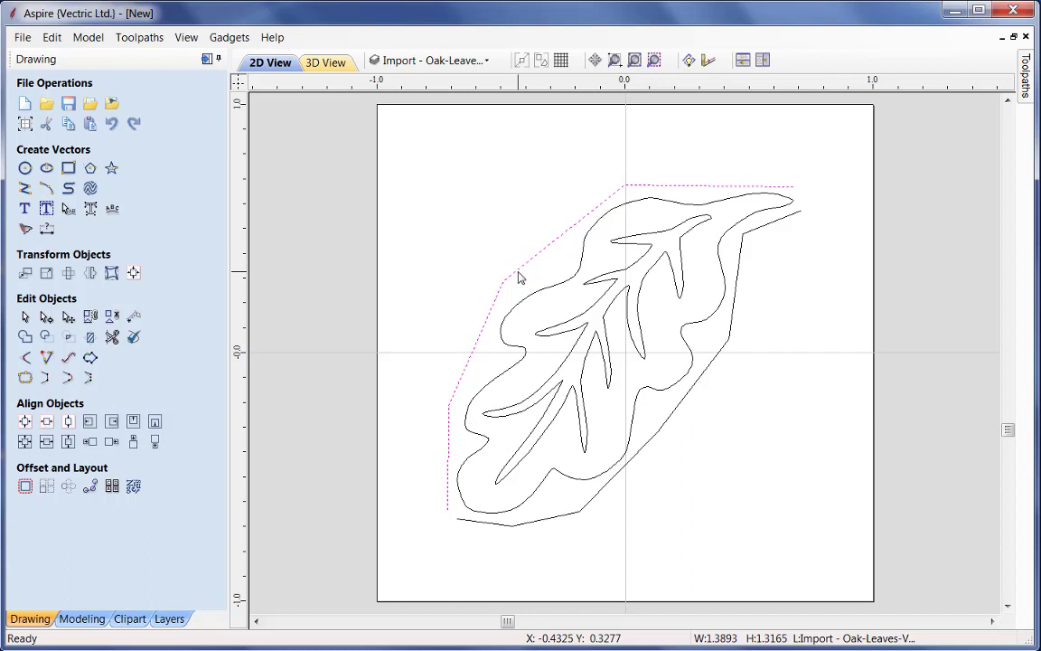
pyautogui.press('n')
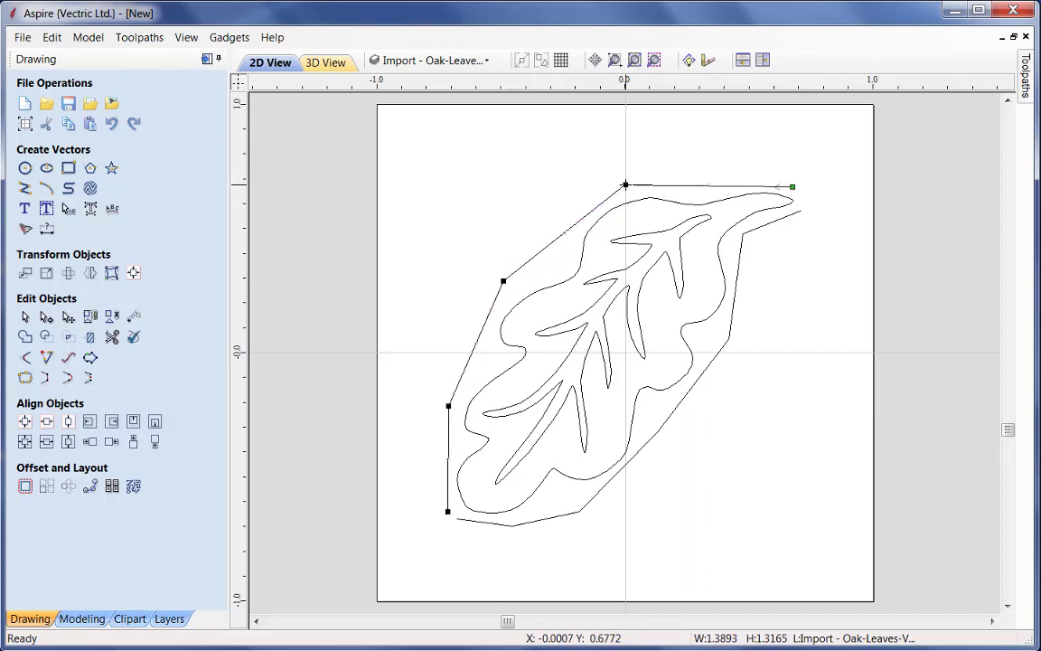
pyautogui.rightClick(624, 184)
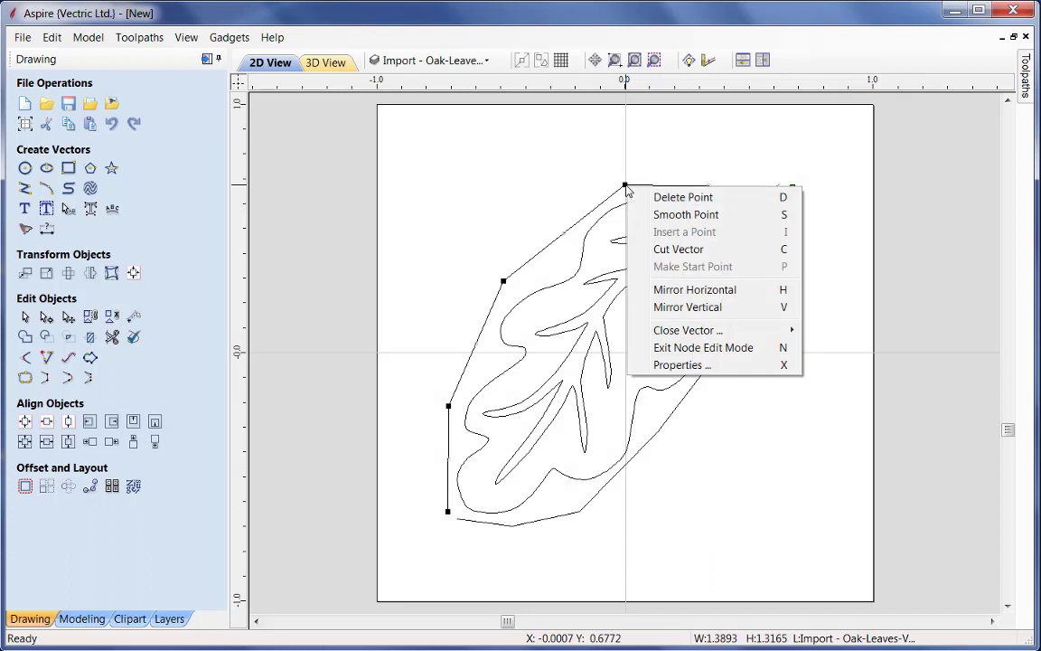
pyautogui.click(706, 223)
pyautogui.rightClick(504, 282)
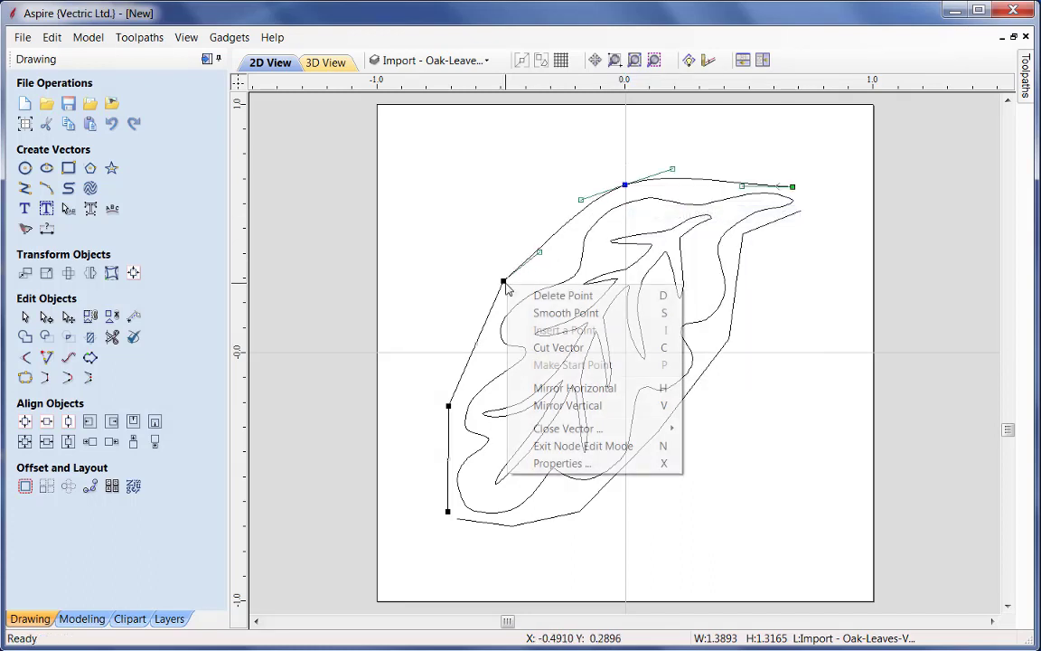
pyautogui.click(538, 314)
pyautogui.rightClick(449, 407)
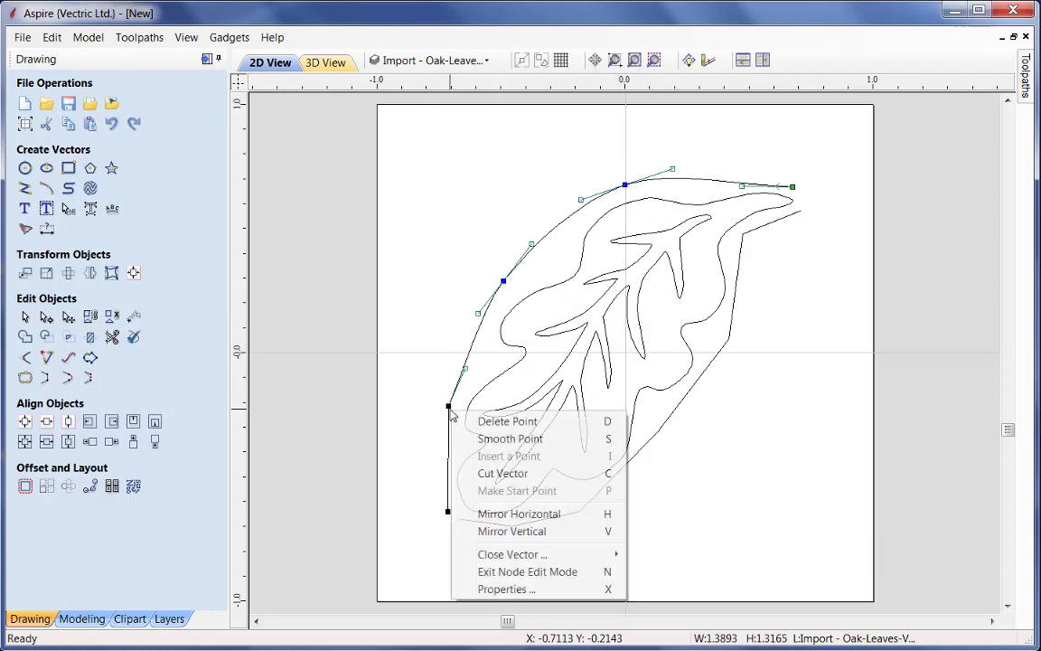
pyautogui.click(511, 438)
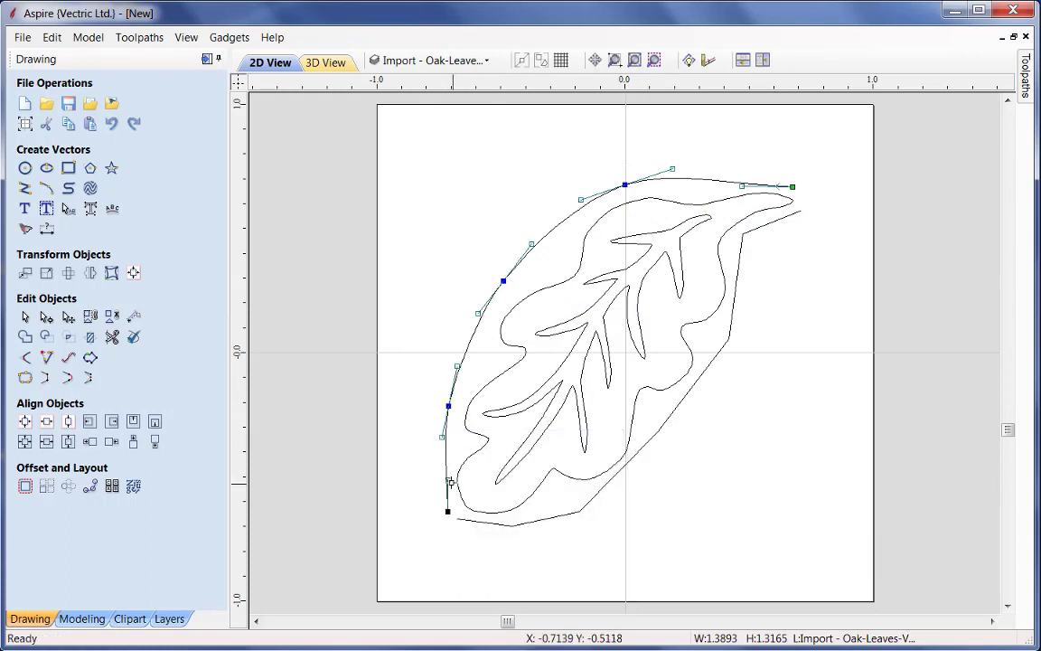
pyautogui.moveTo(448, 481); pyautogui.dragTo(443, 481)
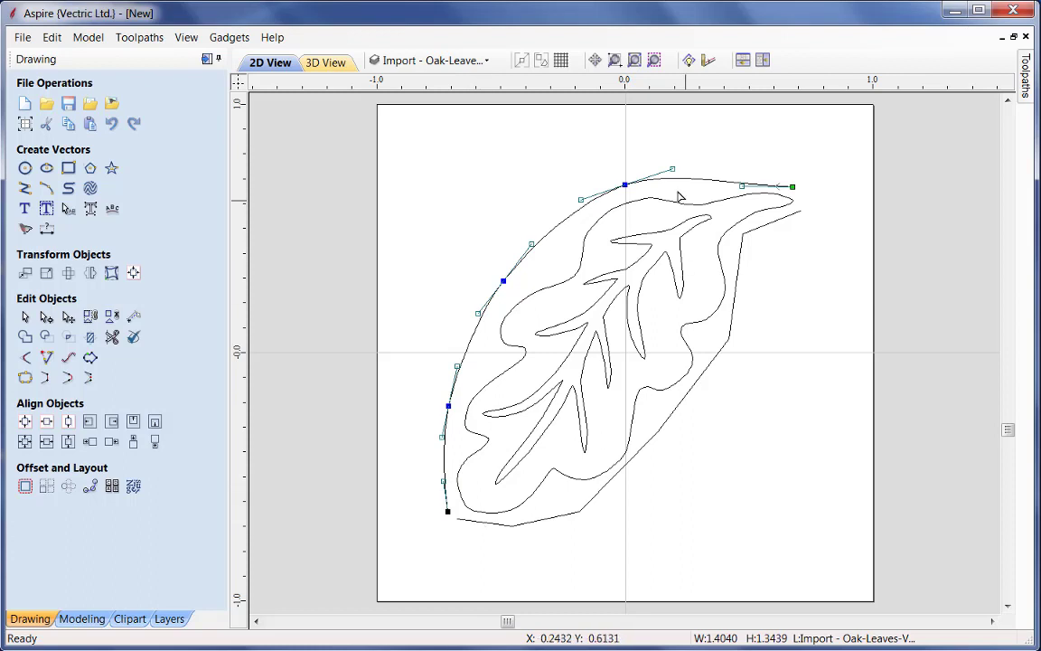
pyautogui.moveTo(742, 185); pyautogui.dragTo(741, 180)
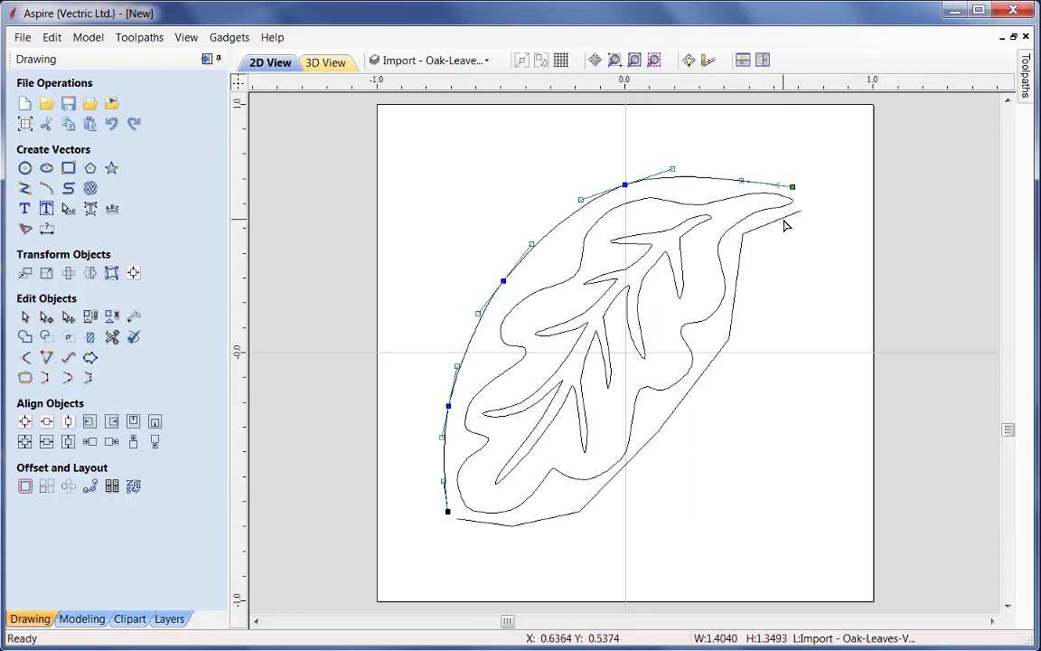
# - Smooth the five inner points of the lower-right polyline and shift the point nearest the stem slightly outward
pyautogui.click(786, 221)
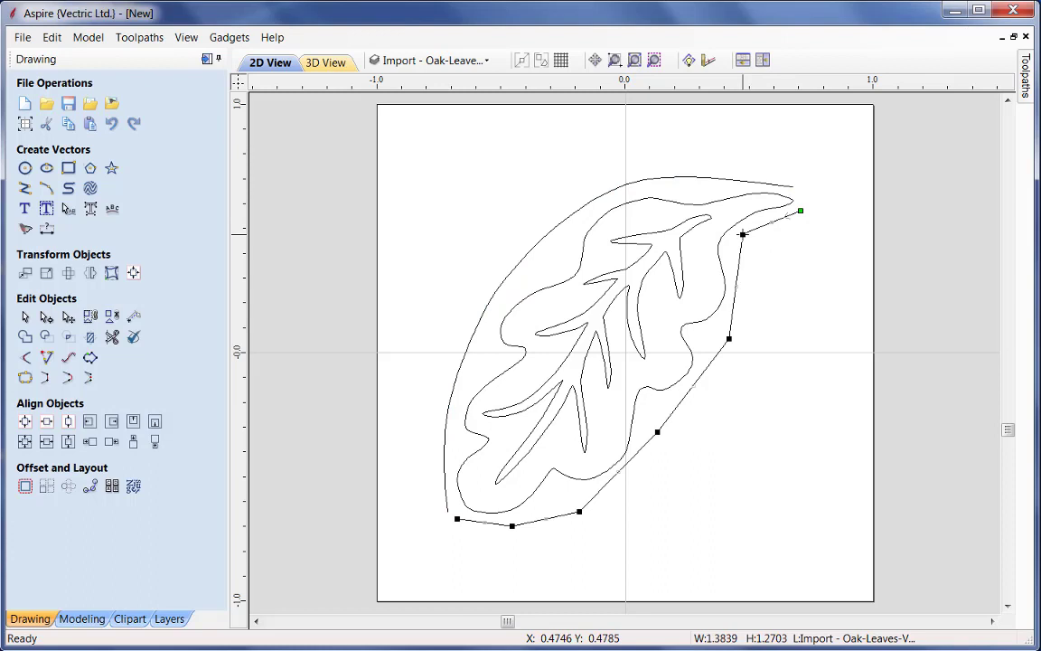
pyautogui.press('s')
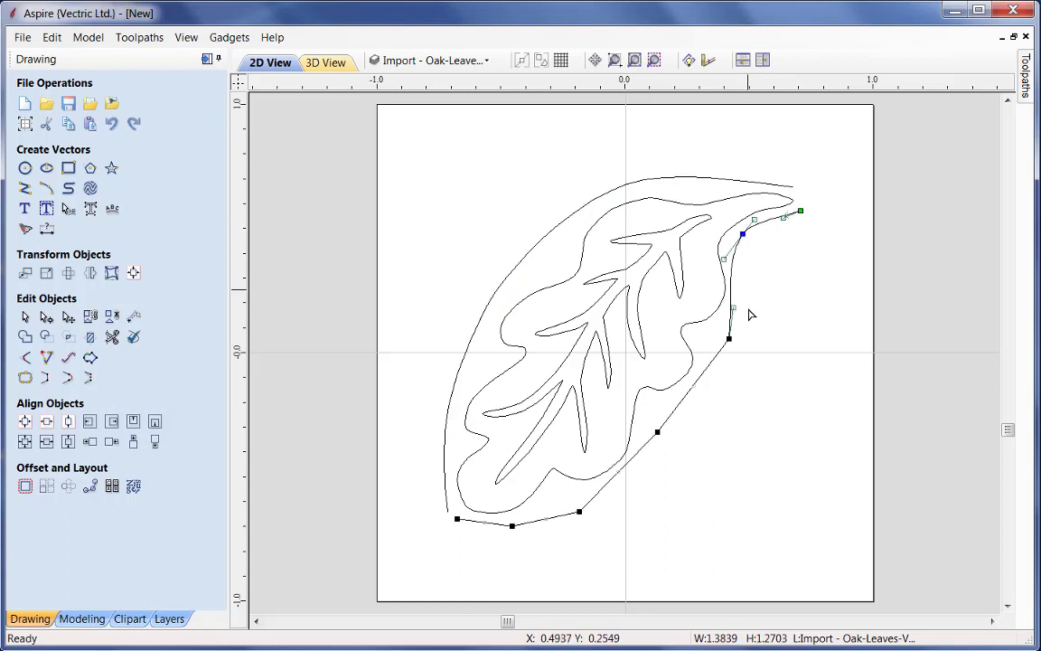
pyautogui.press('s')
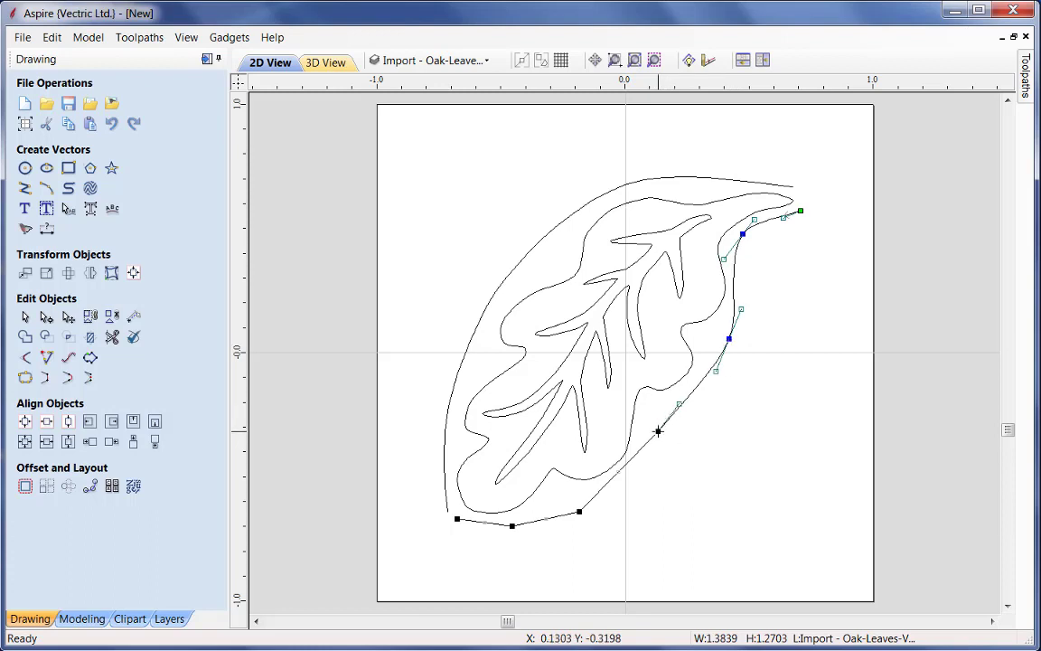
pyautogui.press('s')
pyautogui.press('s')
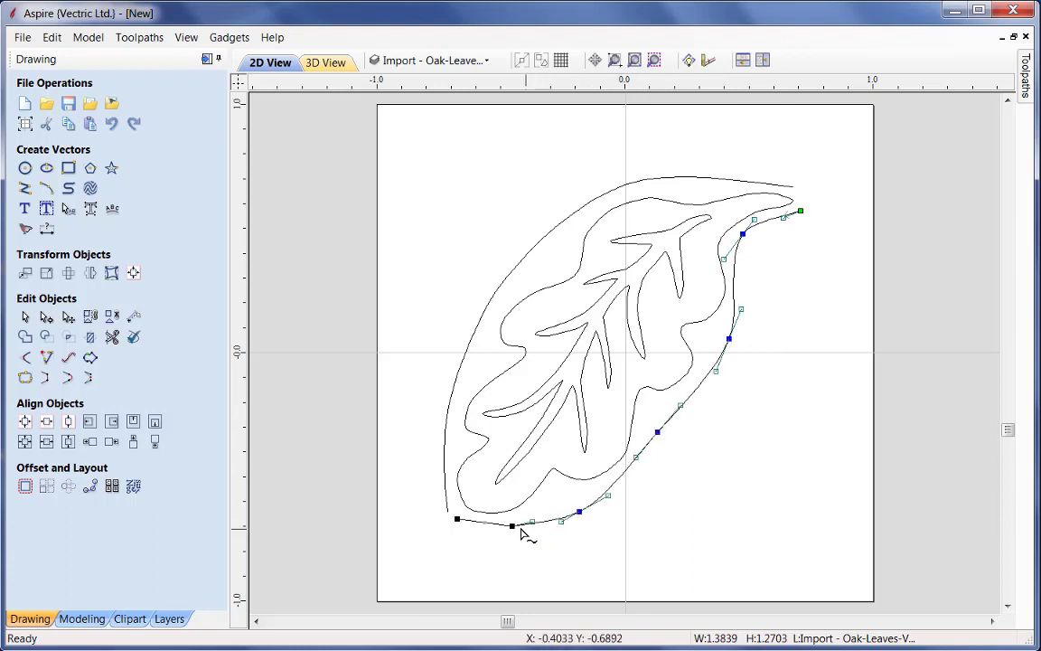
pyautogui.press('s')
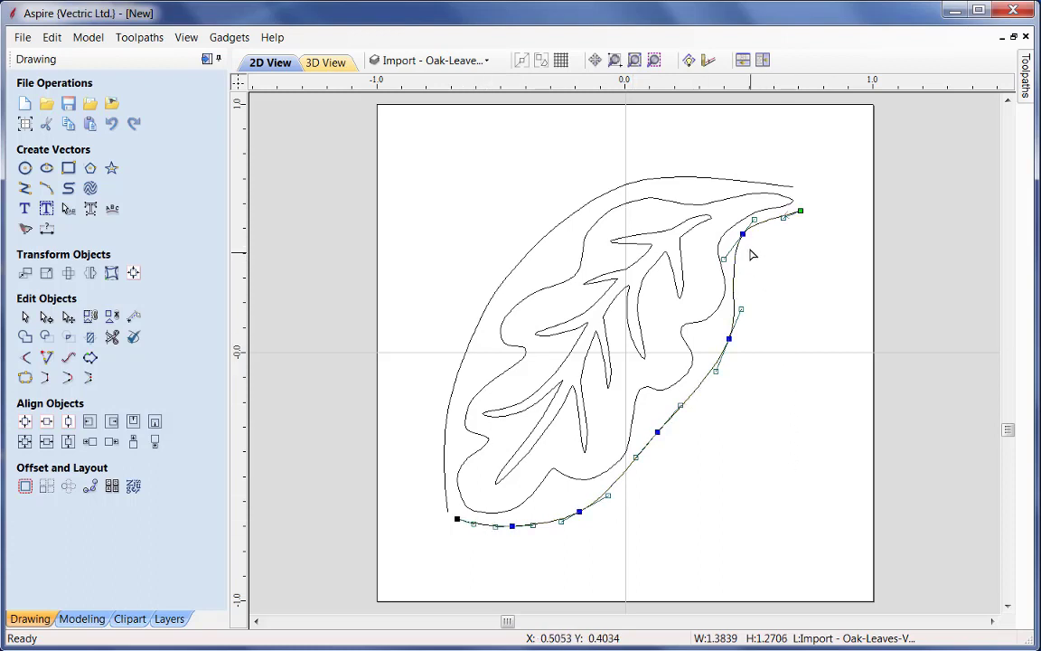
pyautogui.moveTo(743, 234); pyautogui.dragTo(749, 229)
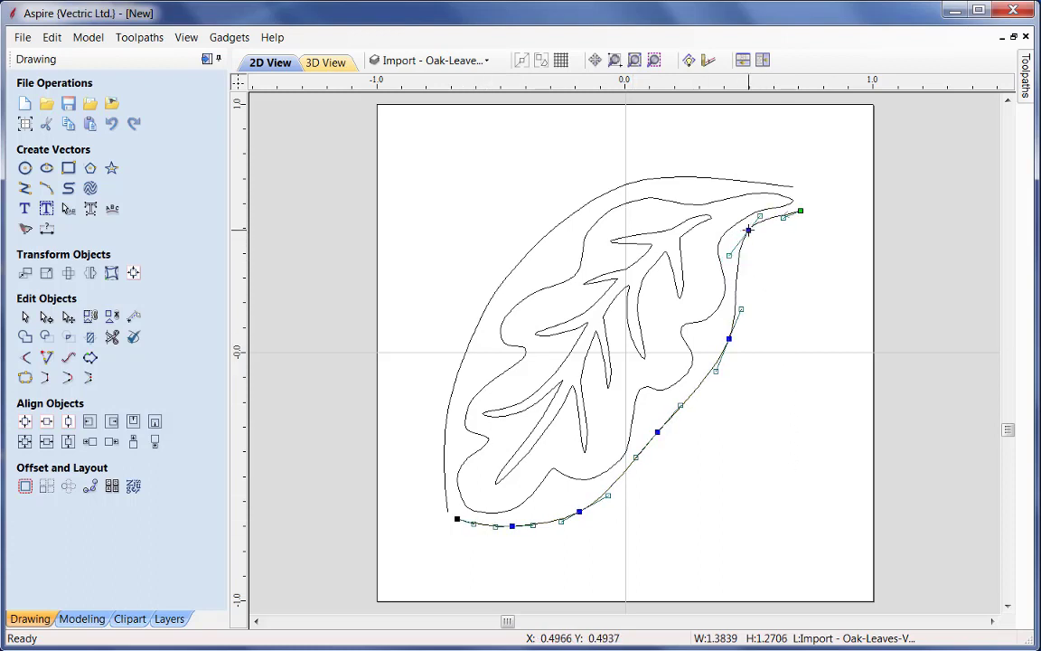
pyautogui.click(803, 331)
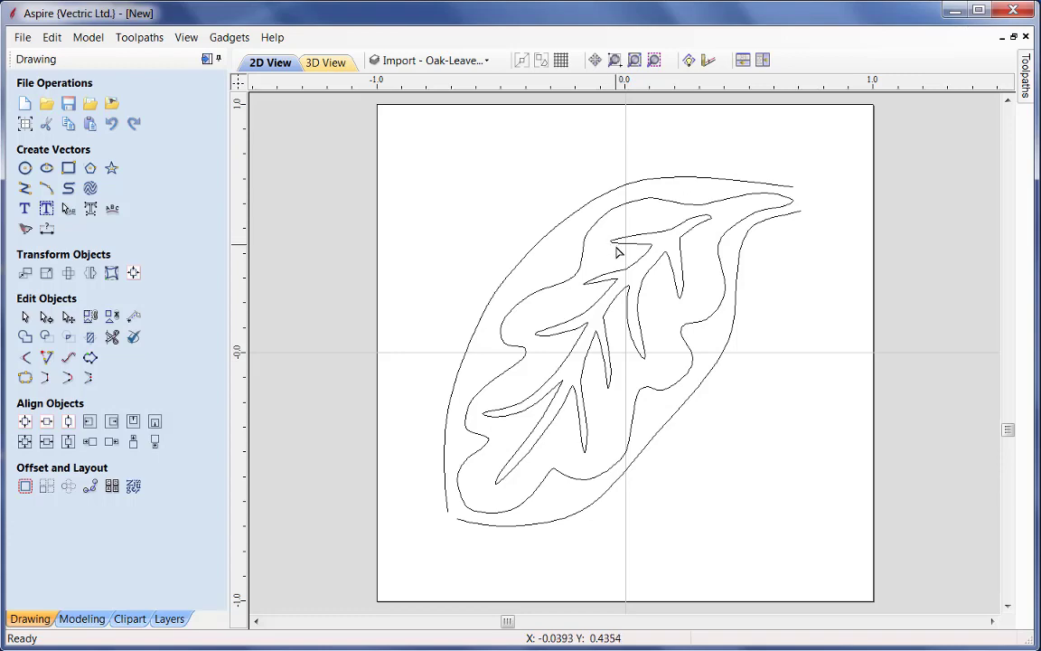
# - Draw an ellipse 1.0 inch wide and 0.3 inches high in the empty area above the leaf
pyautogui.moveTo(619, 248); pyautogui.dragTo(657, 291, button='middle')
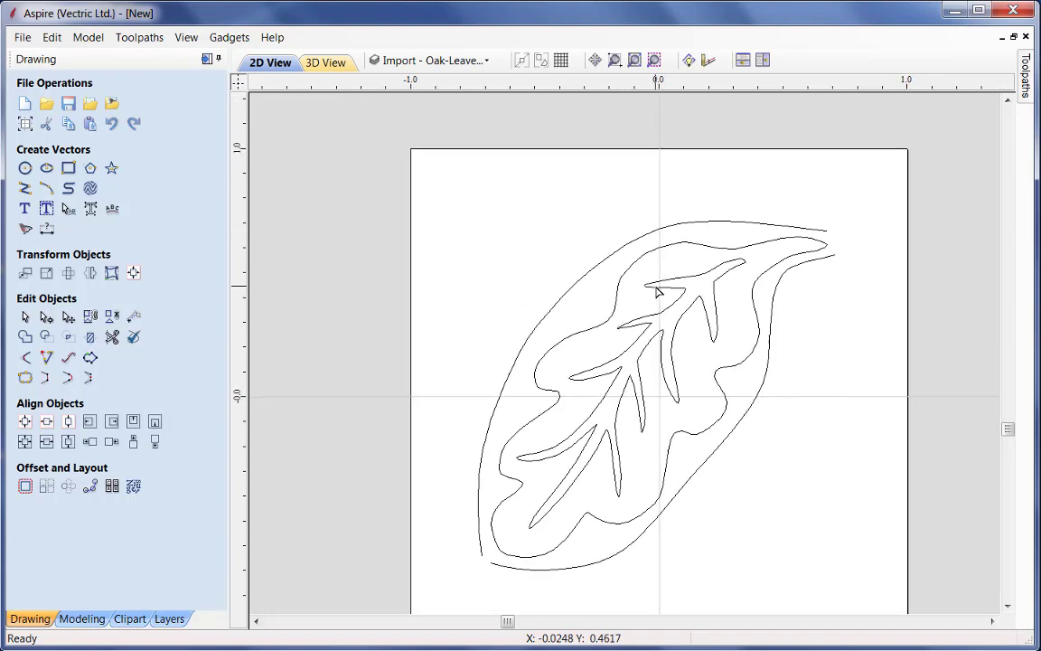
pyautogui.click(46, 169)
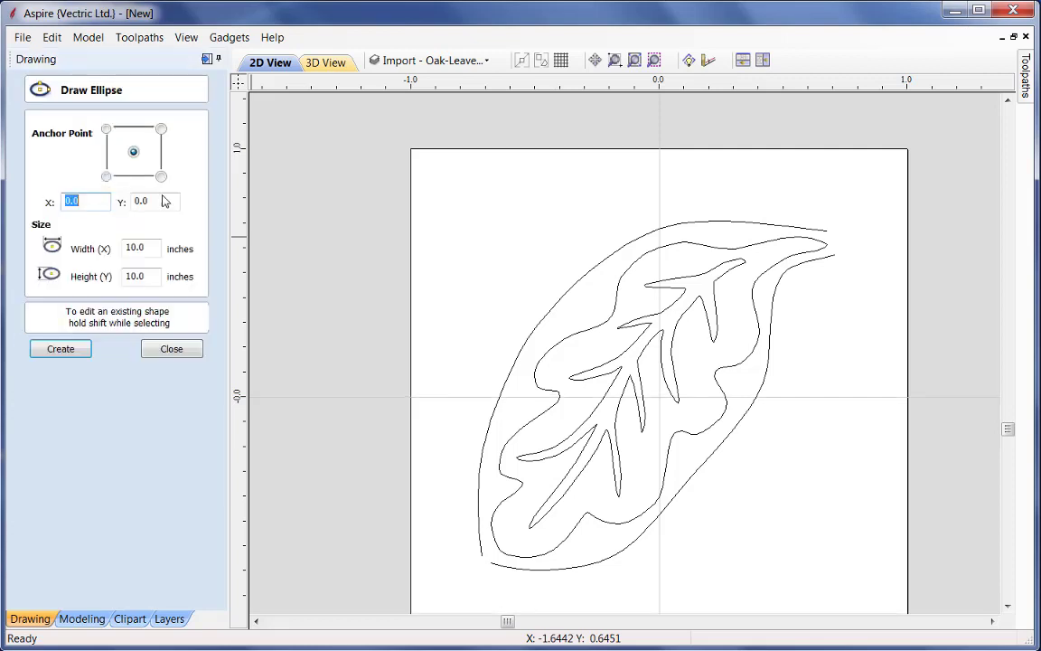
pyautogui.click(577, 200)
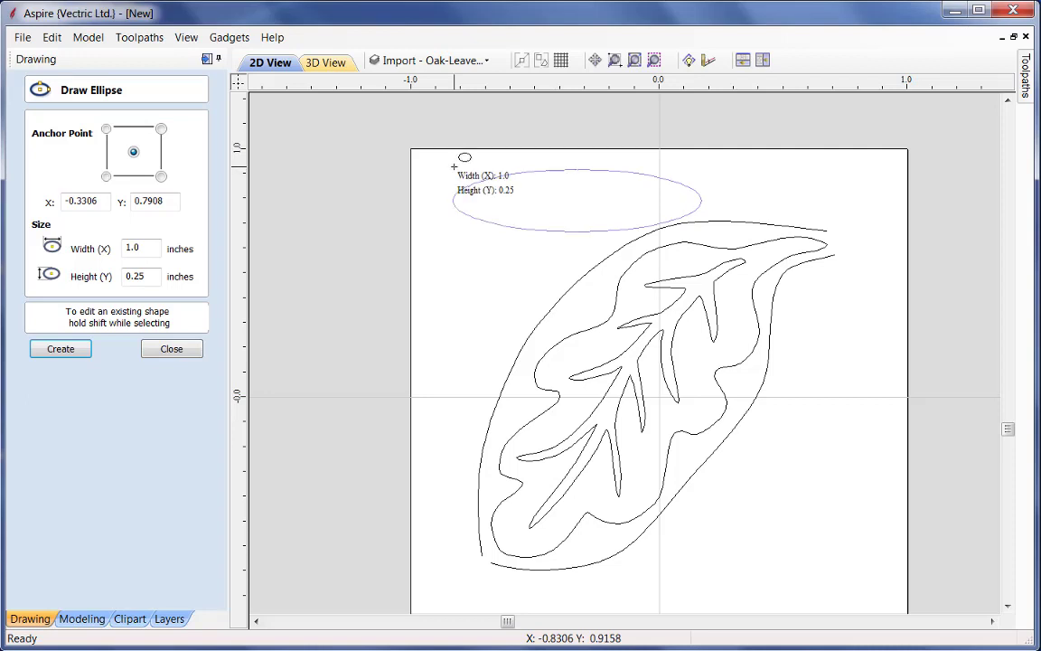
pyautogui.click(454, 164)
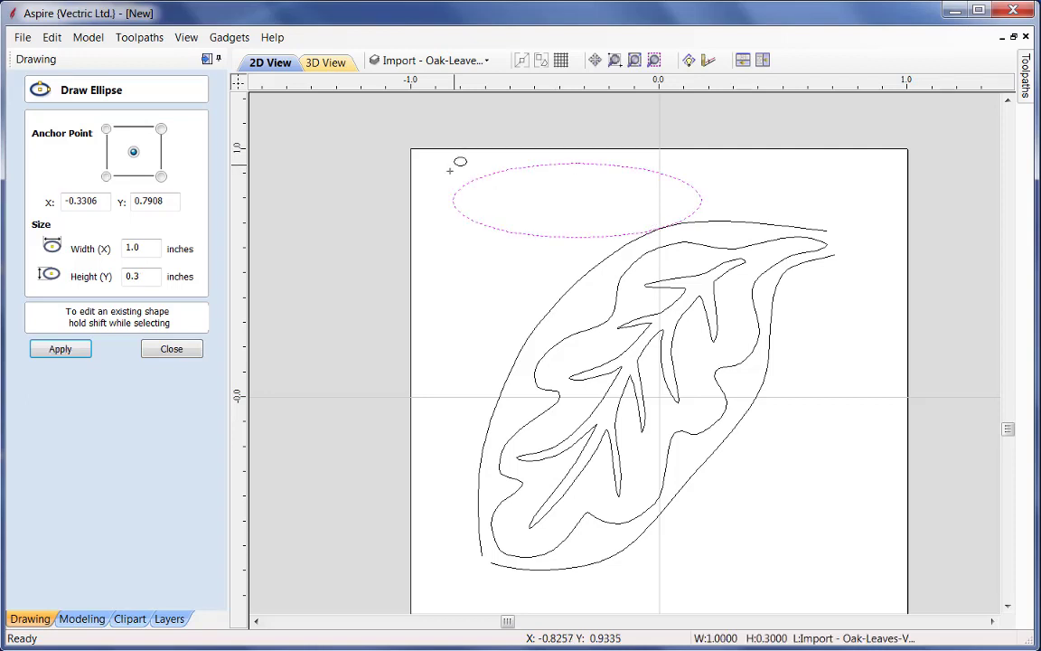
pyautogui.click(193, 350)
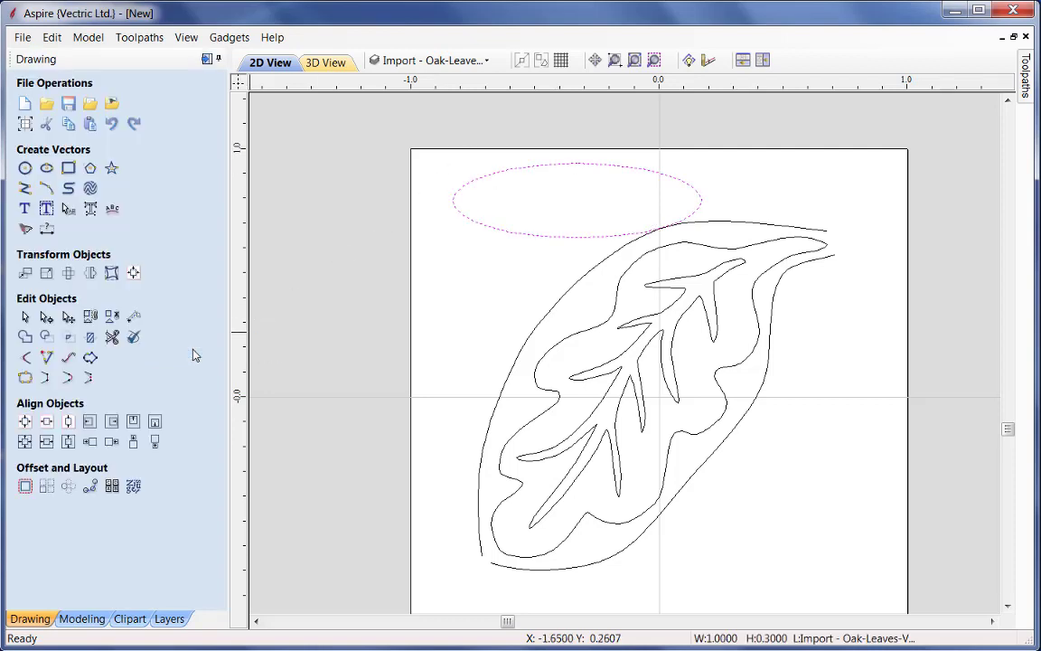
# - Delete the two lower spans of the ellipse above the leaf, keeping only its open upper half as the cross-section
pyautogui.click(579, 239)
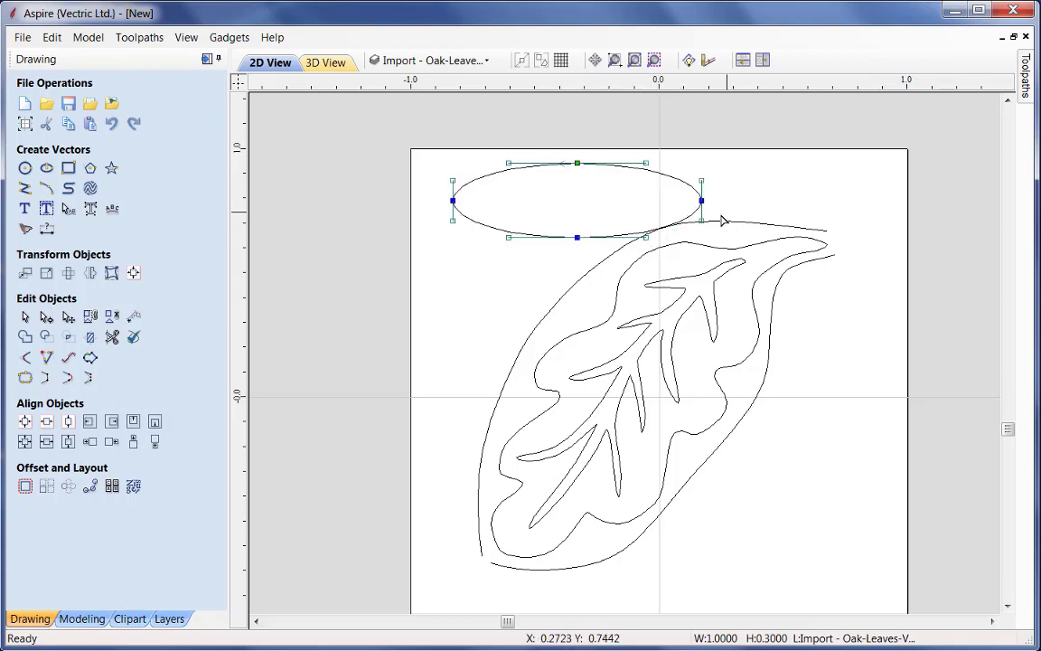
pyautogui.rightClick(685, 224)
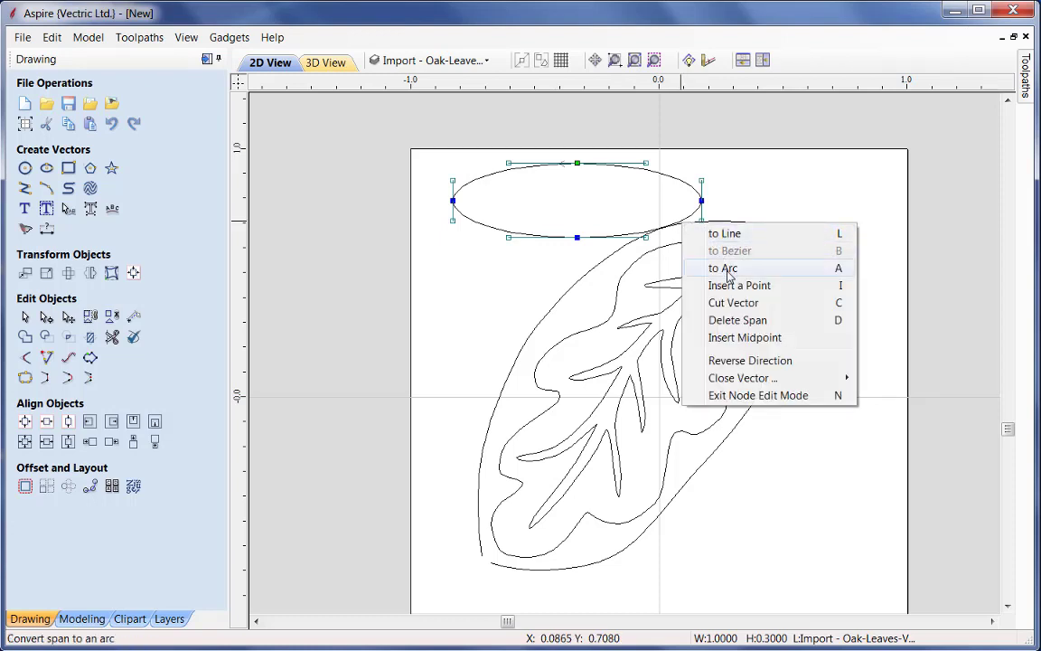
pyautogui.click(737, 320)
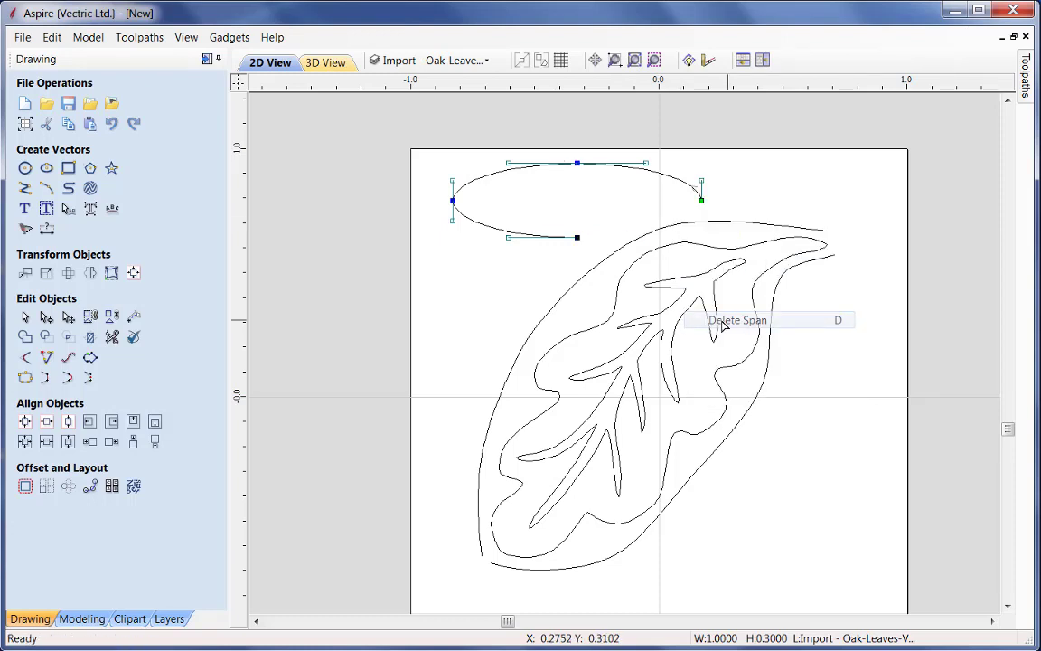
pyautogui.rightClick(495, 231)
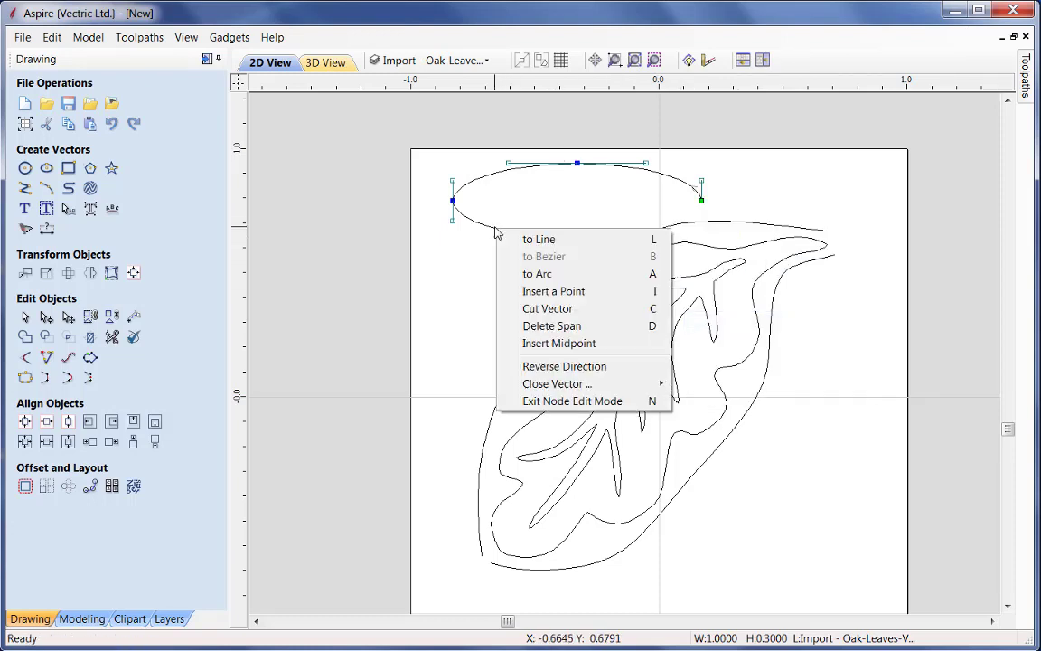
pyautogui.click(546, 331)
pyautogui.moveTo(581, 214); pyautogui.dragTo(516, 223, button='middle')
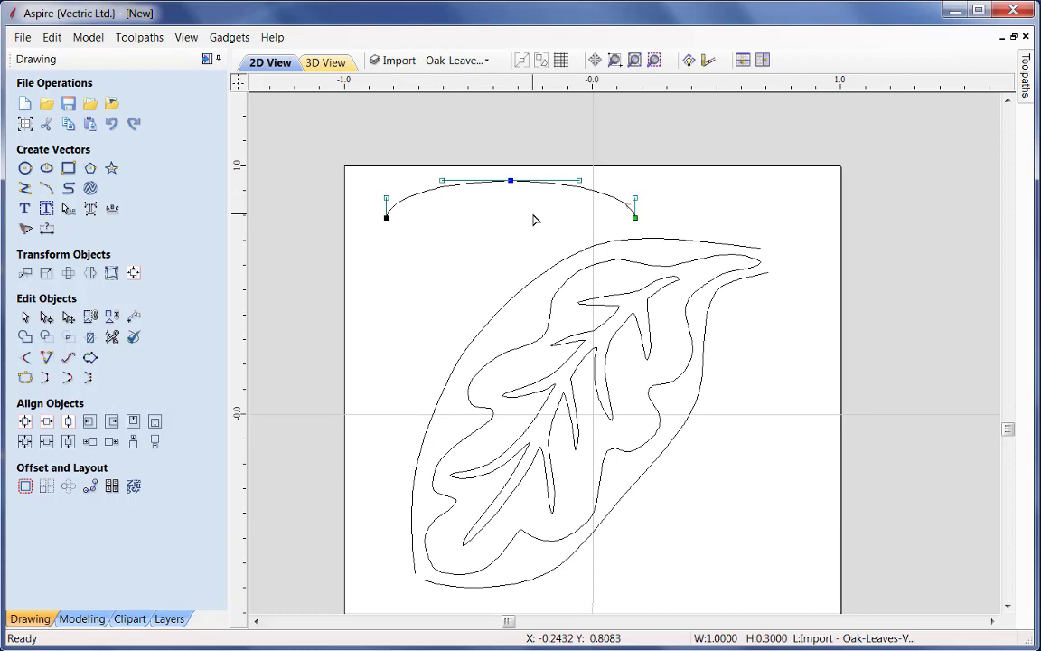
# - Set the two open curves on either side of the leaf as the drive rails of a Two Rail Sweep
pyautogui.click(762, 228)
pyautogui.click(749, 254)
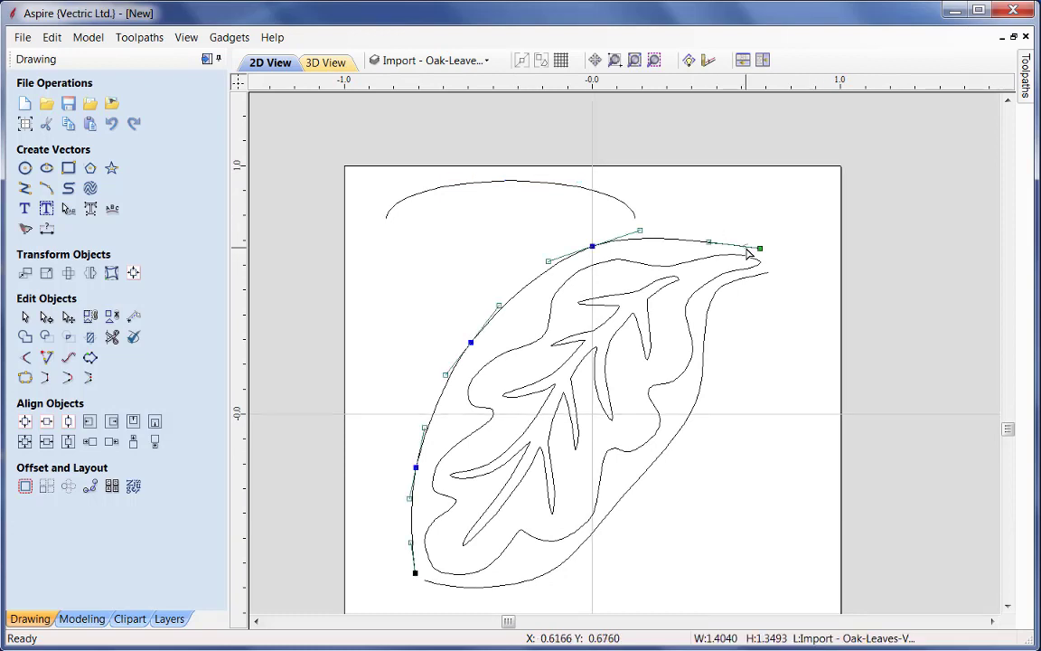
pyautogui.press('n')
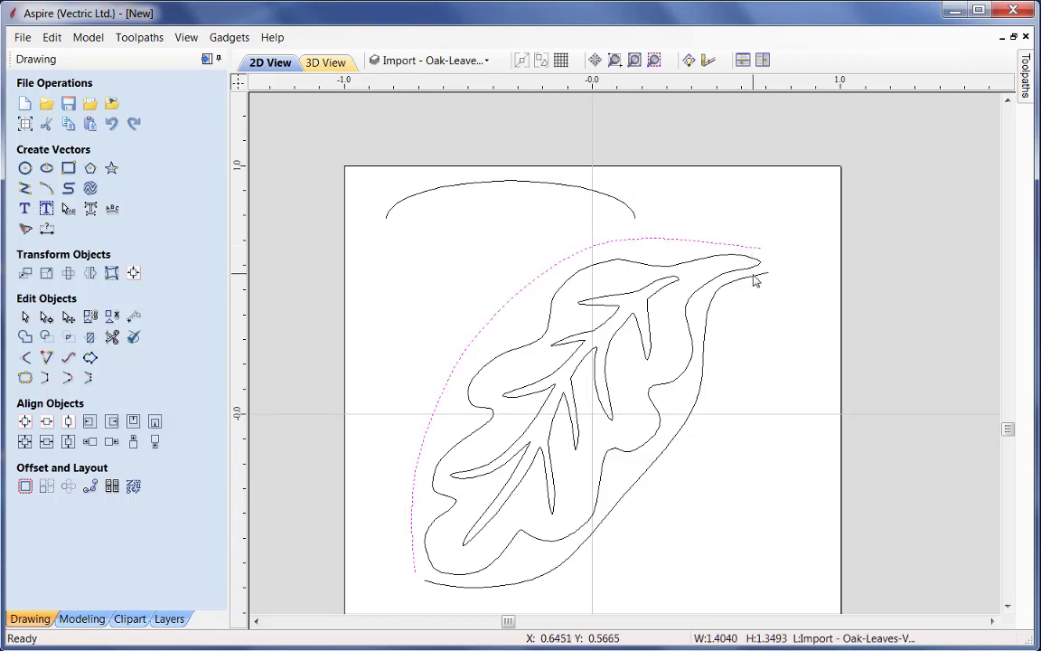
pyautogui.keyDown('shift'); pyautogui.click(756, 281); pyautogui.keyUp('shift')
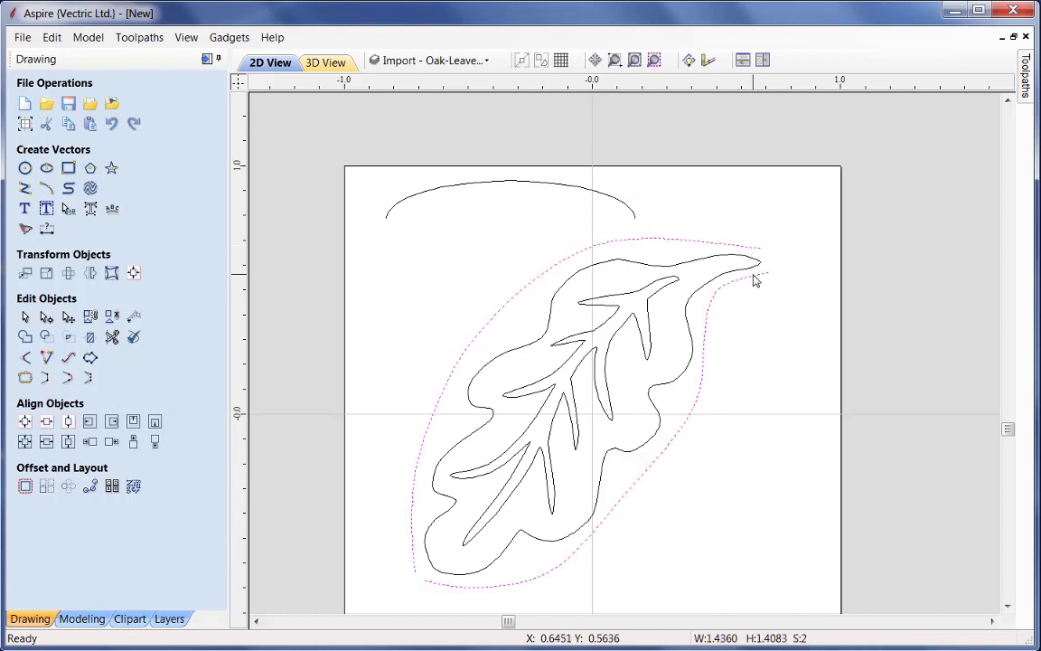
pyautogui.click(80, 618)
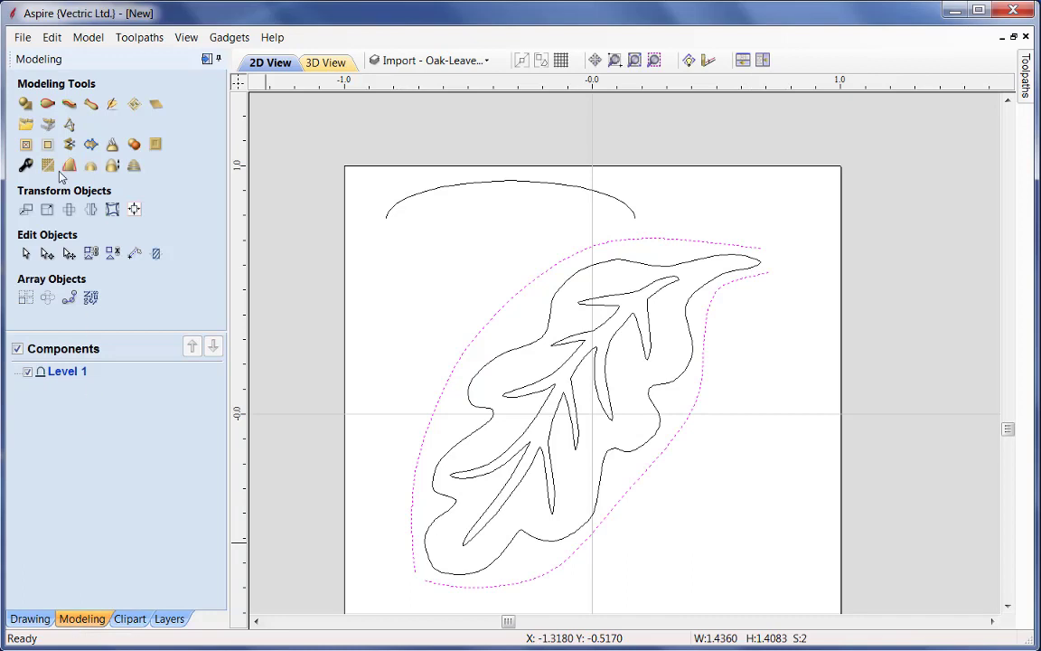
pyautogui.click(47, 106)
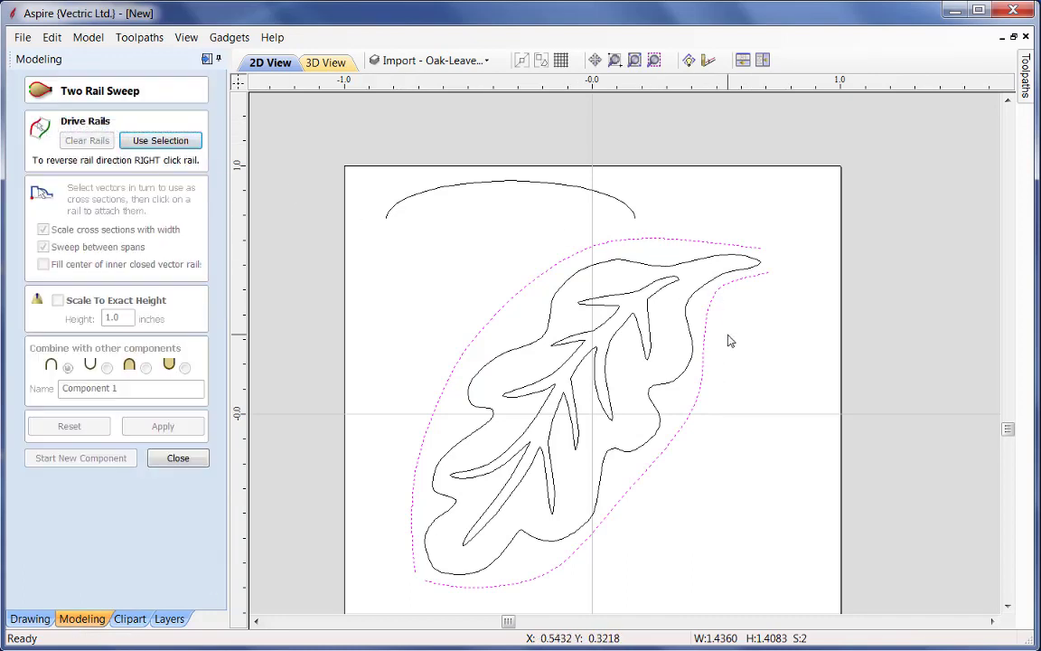
pyautogui.click(160, 142)
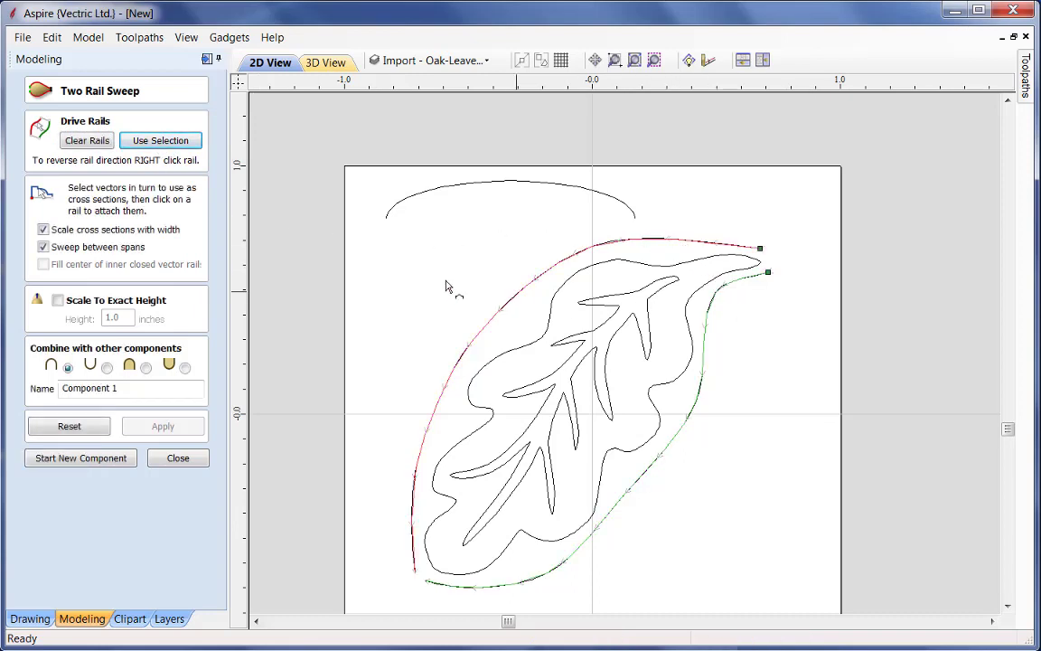
# - Use the half-ellipse as the sweep's cross-section, name the component Leaf1 and generate it
pyautogui.click(518, 187)
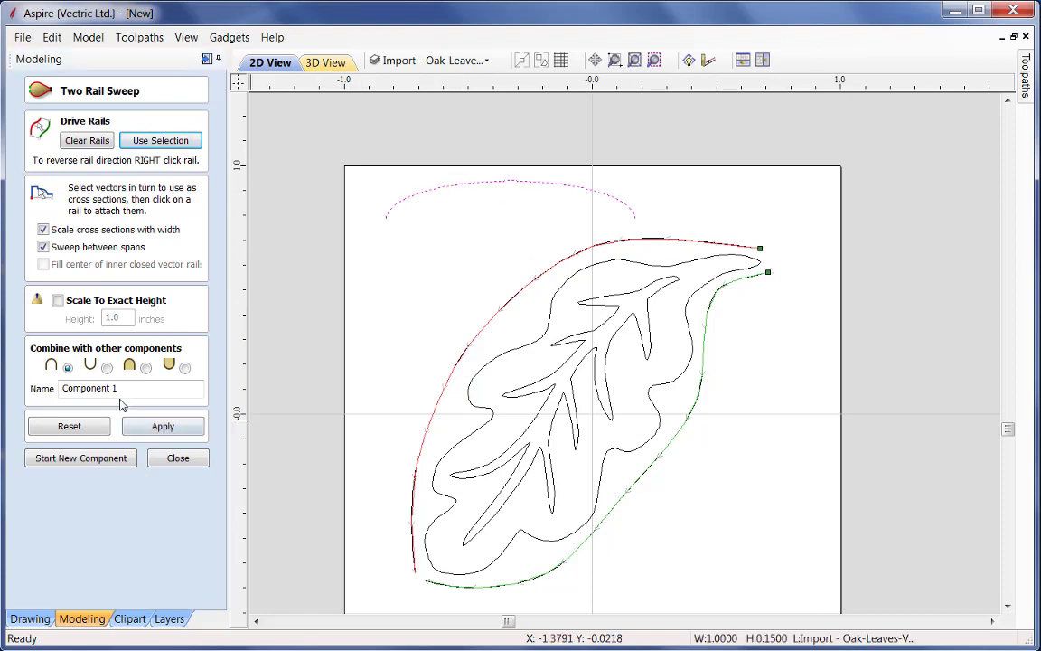
pyautogui.moveTo(120, 387); pyautogui.dragTo(35, 396)
pyautogui.write('Leaf1')
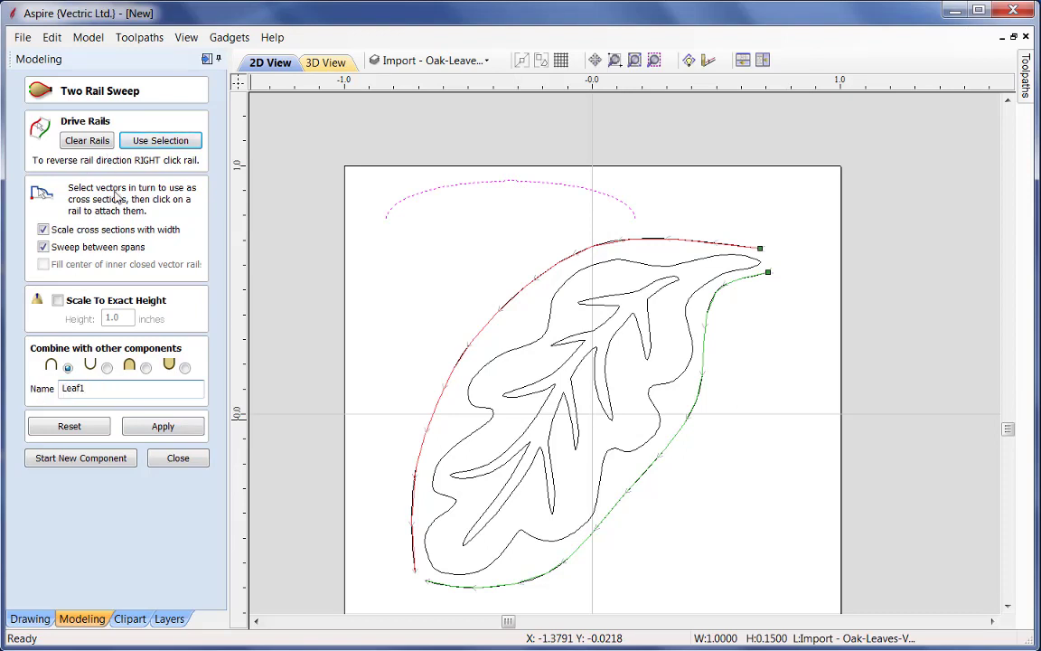
pyautogui.click(162, 429)
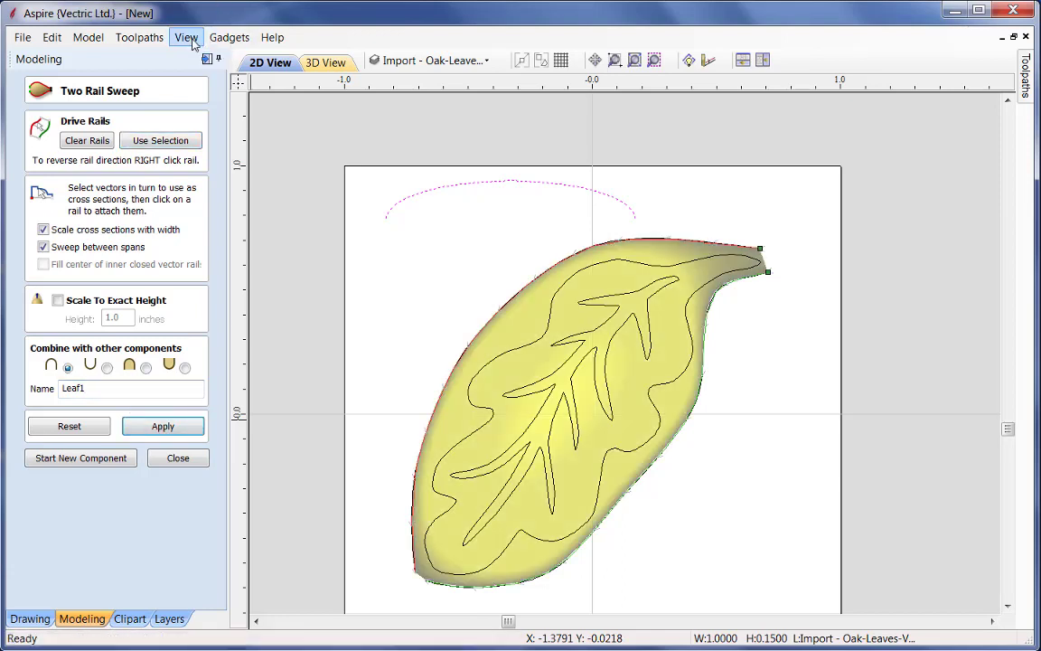
# - Tile the 2D and 3D views side by side and inspect the swept leaf from several angles
pyautogui.click(192, 41)
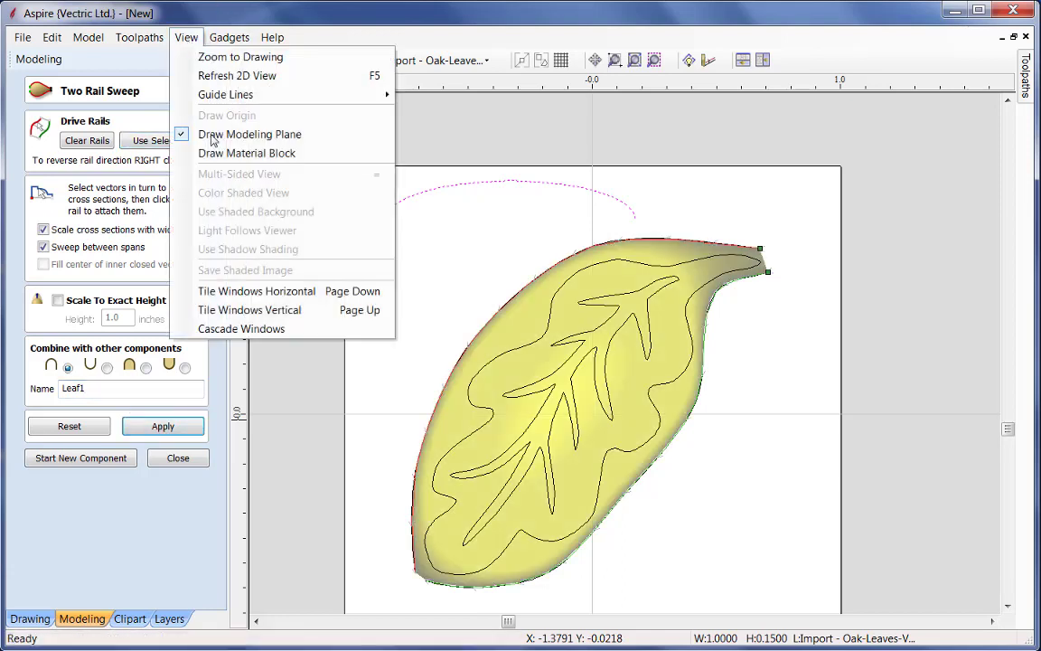
pyautogui.click(272, 310)
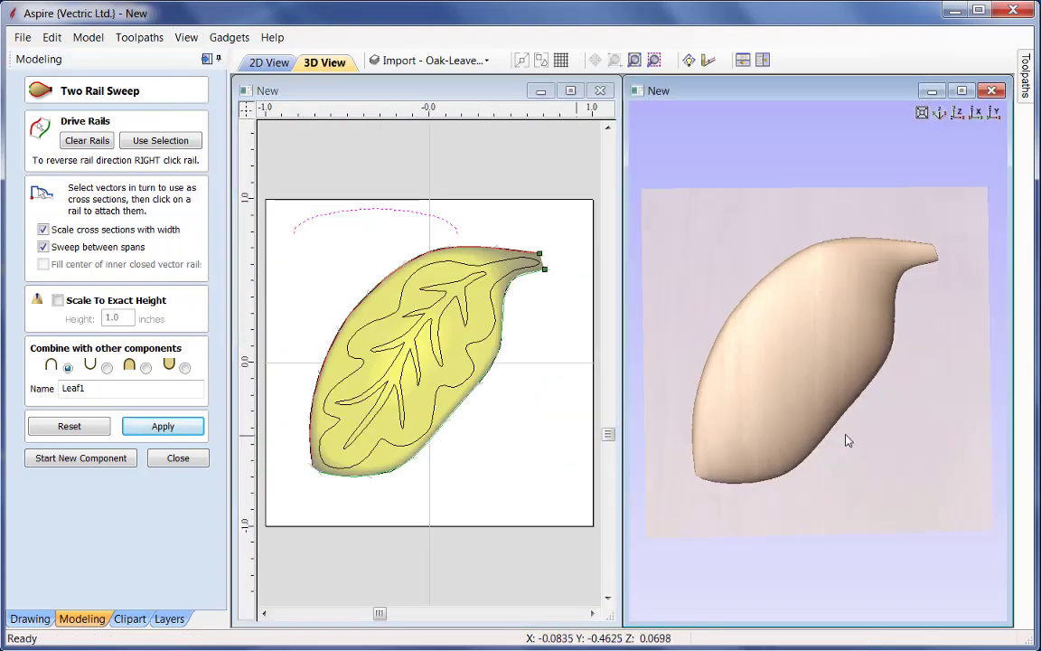
pyautogui.moveTo(848, 440); pyautogui.dragTo(876, 466)
pyautogui.moveTo(895, 511); pyautogui.dragTo(686, 388)
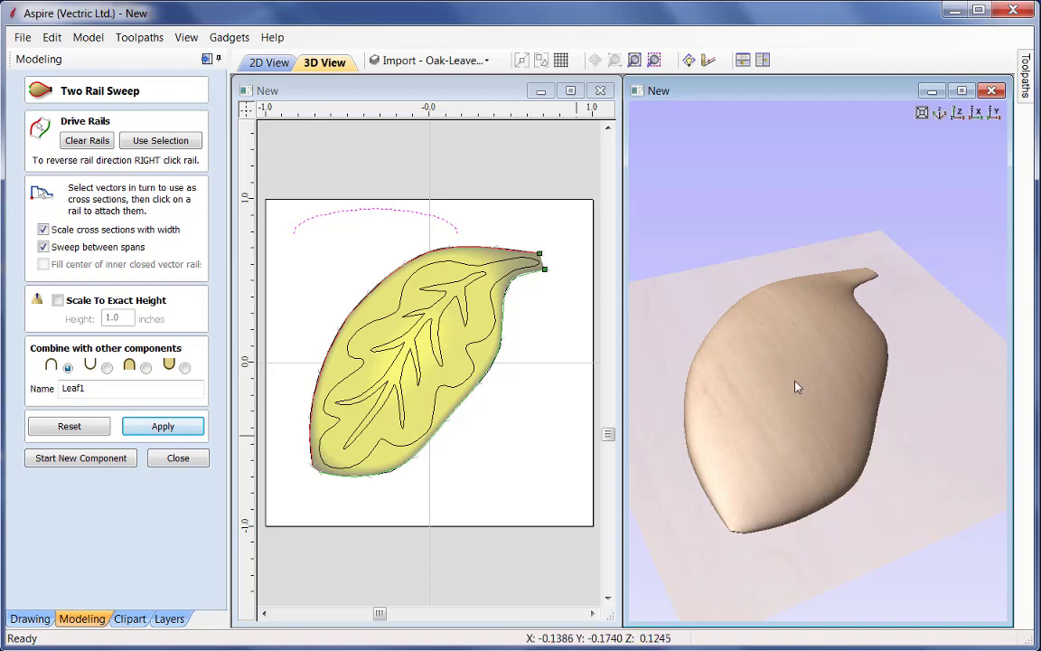
pyautogui.moveTo(848, 482); pyautogui.dragTo(716, 302)
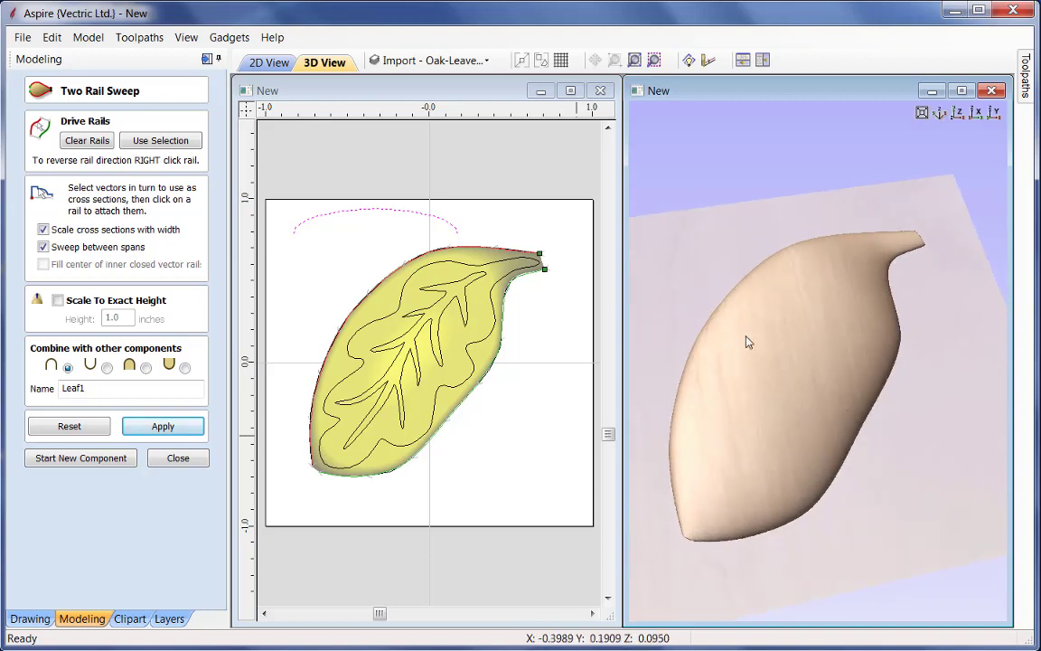
pyautogui.moveTo(867, 502); pyautogui.dragTo(758, 440)
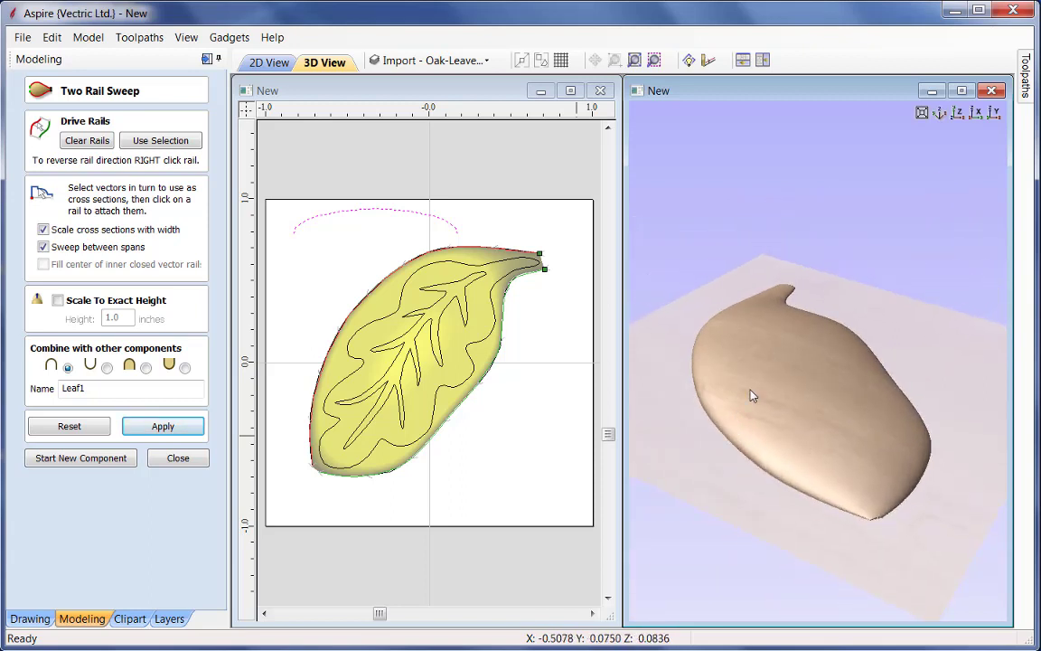
pyautogui.moveTo(893, 435); pyautogui.dragTo(813, 280)
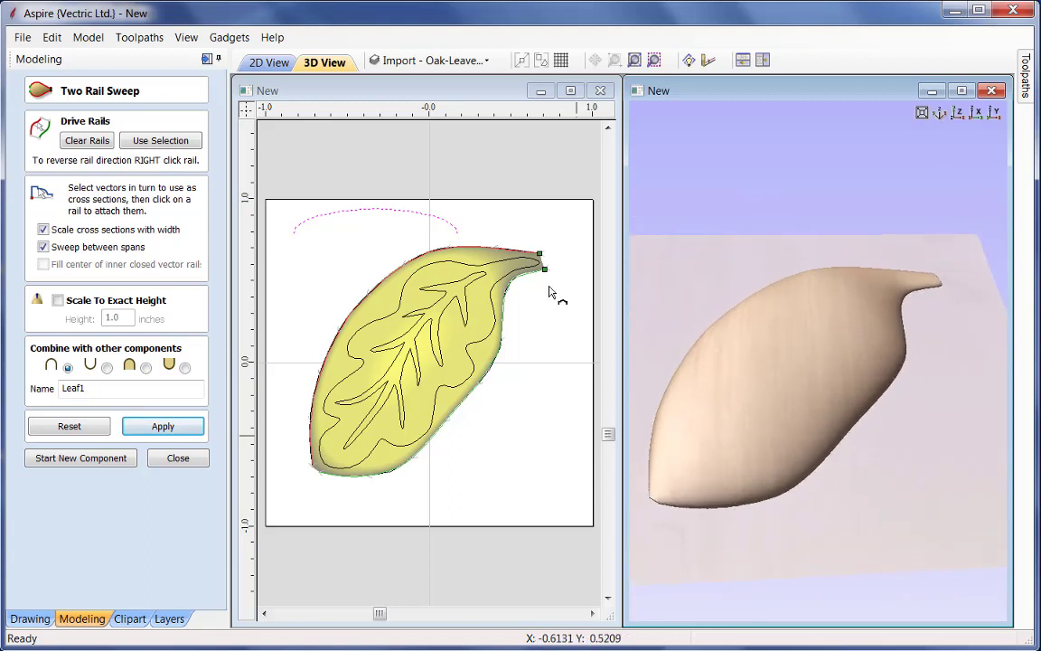
# - Tilt the tangent at the cross-section's middle node so its right half dips, and regenerate the Leaf1 sweep with the edited profile
pyautogui.click(375, 214)
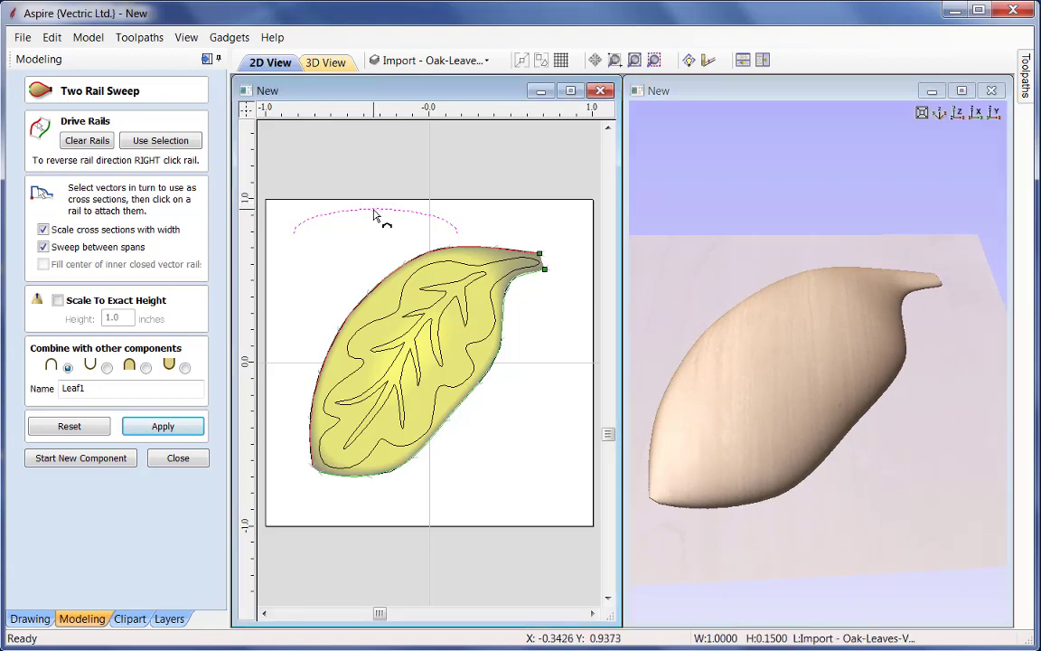
pyautogui.doubleClick(375, 214)
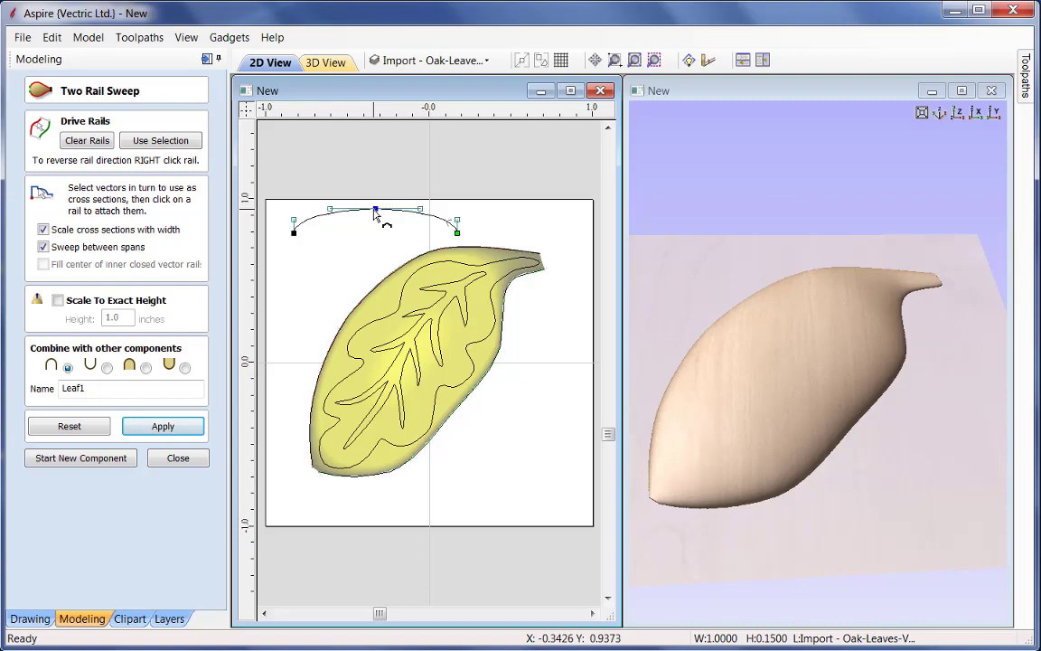
pyautogui.scroll(3, 386, 232)
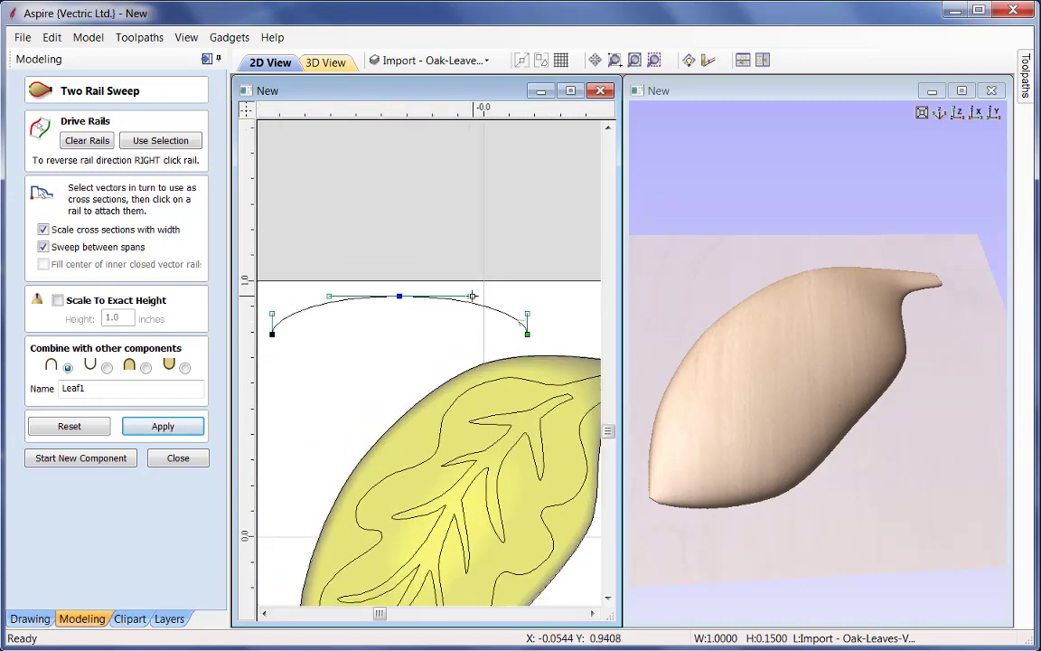
pyautogui.moveTo(472, 296); pyautogui.dragTo(470, 311)
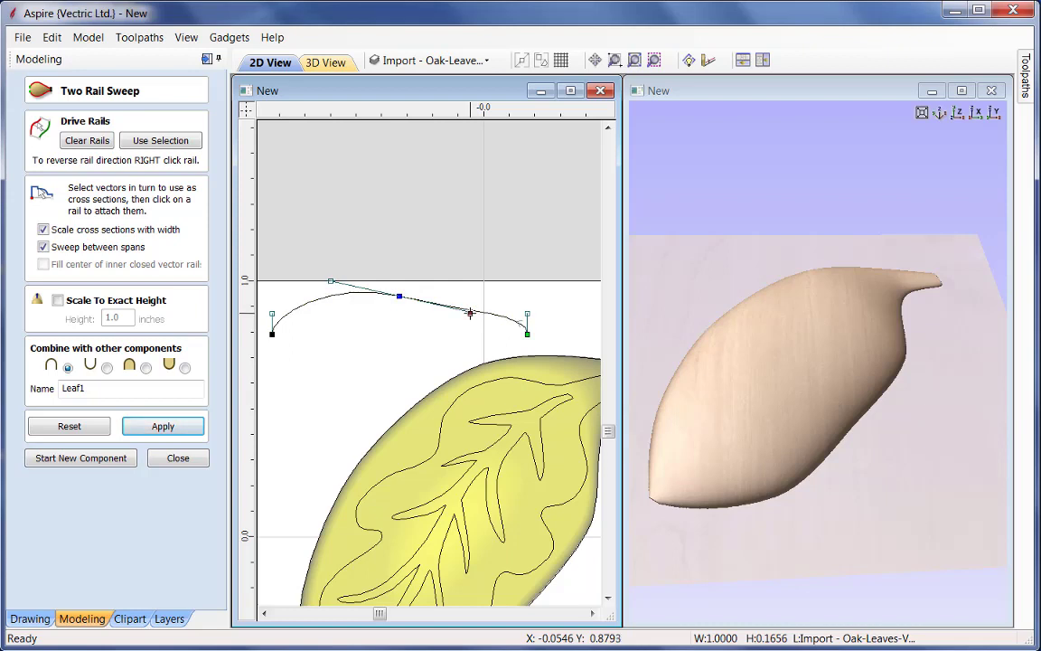
pyautogui.click(178, 427)
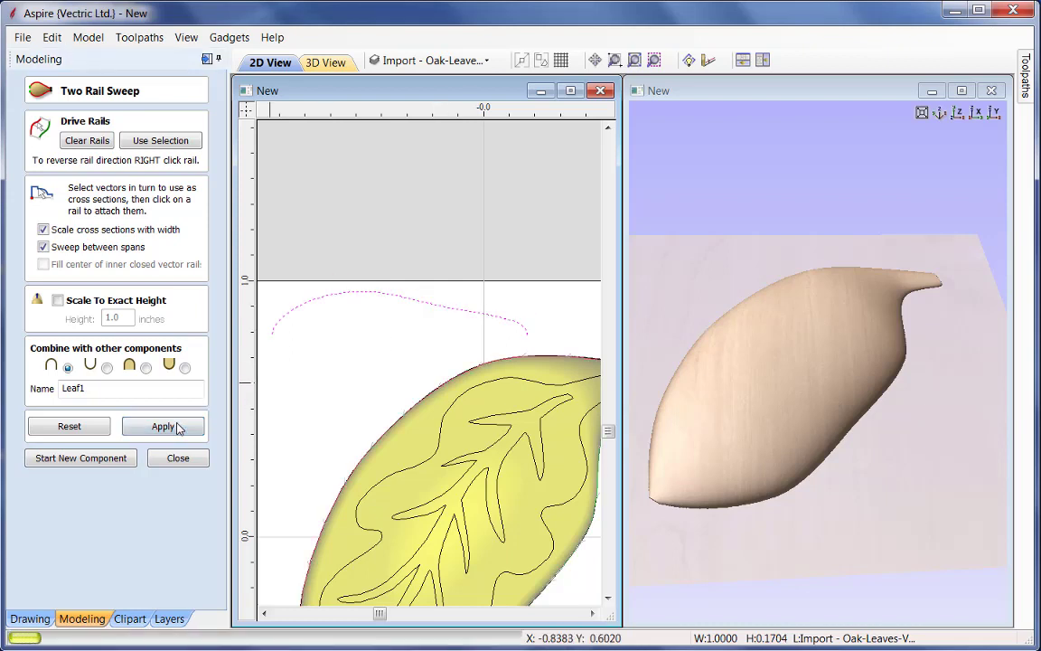
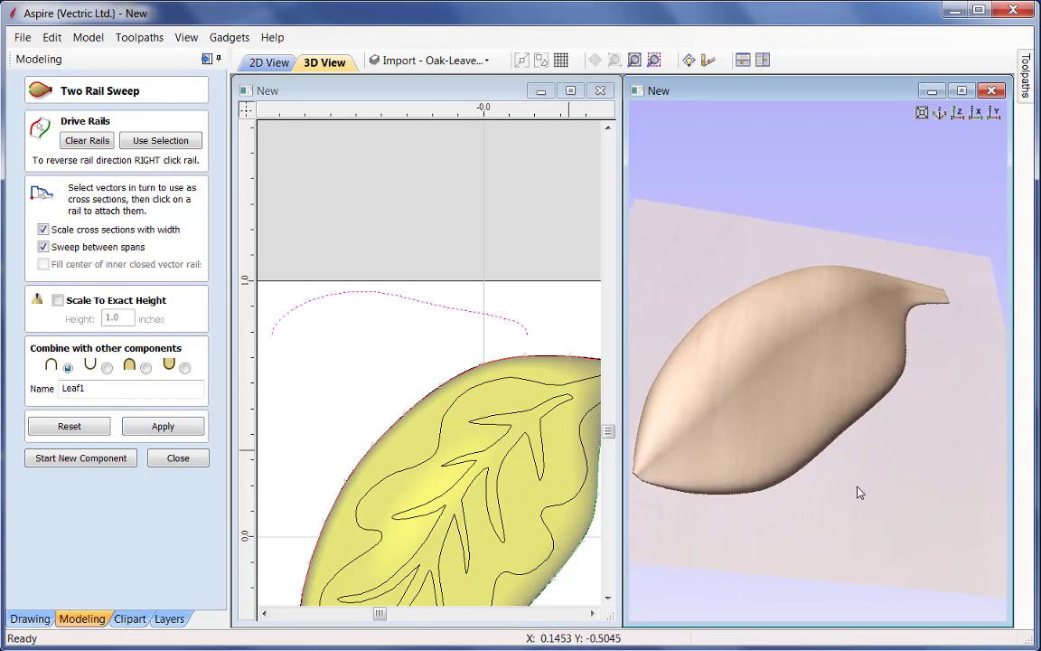
pyautogui.scroll(-3, 506, 414)
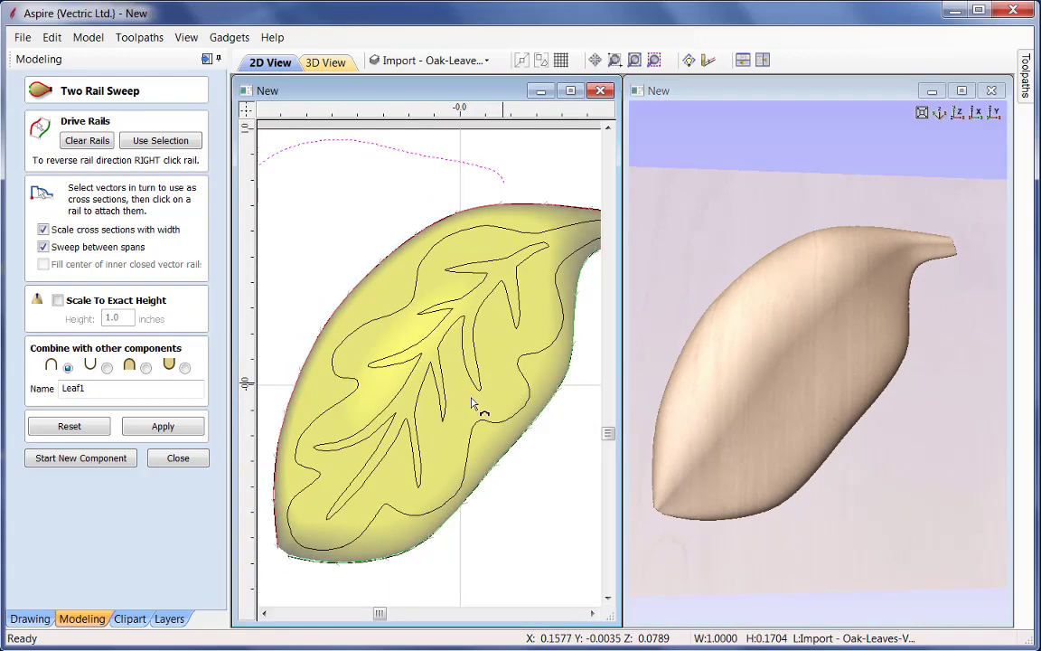
pyautogui.click(190, 462)
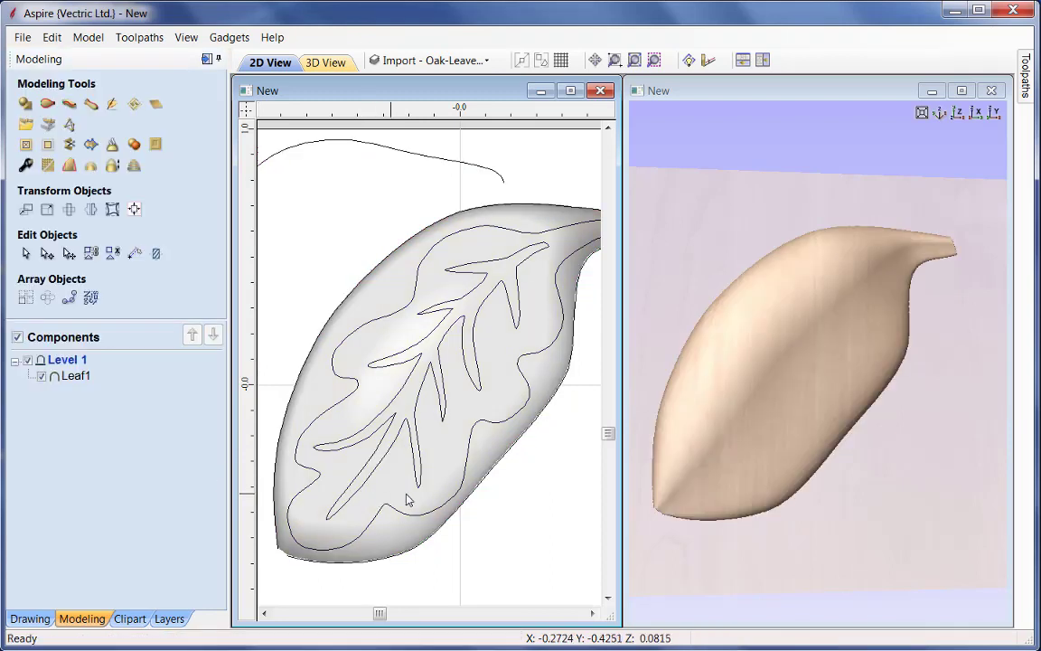
# - Trim the Leaf1 component to the oak leaf outline by clearing everything outside that vector, and check the cut edges in 3D
pyautogui.click(495, 450)
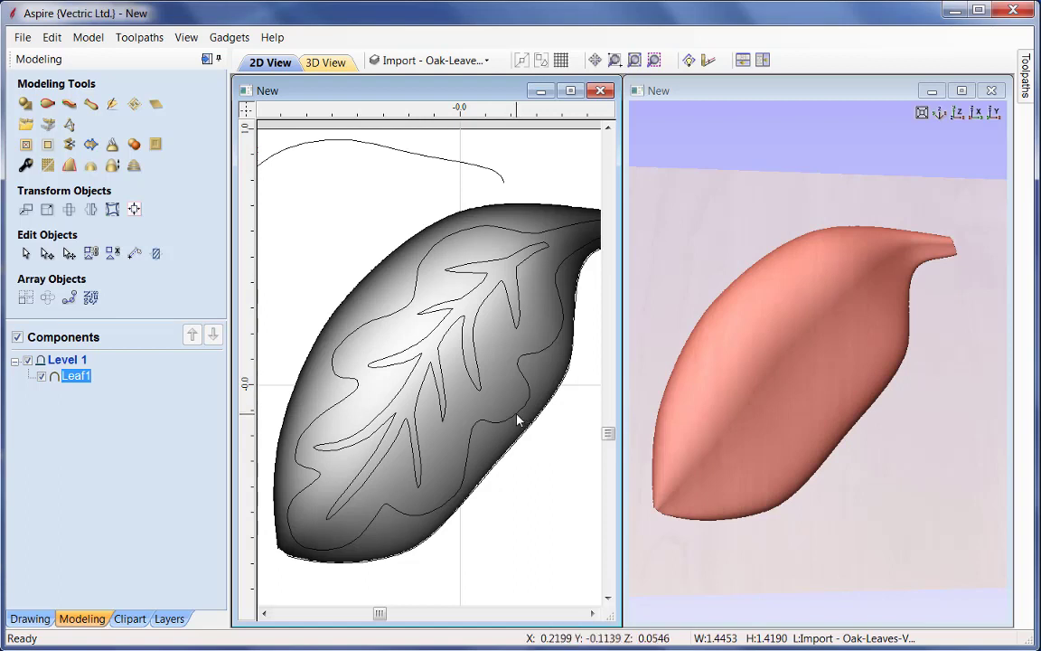
pyautogui.click(518, 420)
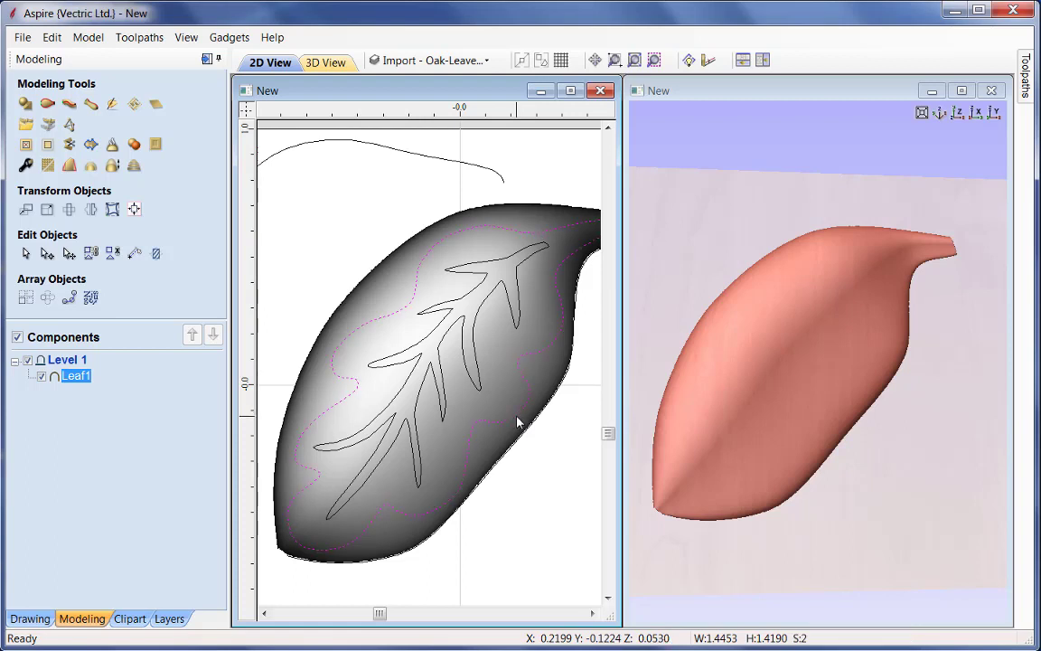
pyautogui.click(48, 146)
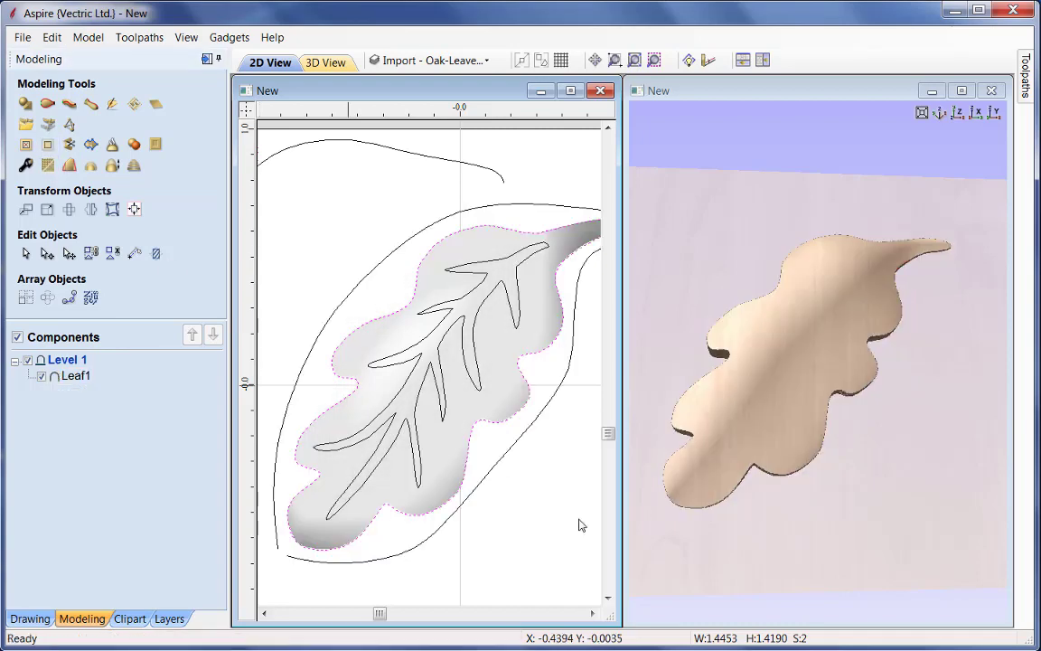
pyautogui.click(893, 469)
pyautogui.moveTo(893, 470); pyautogui.dragTo(804, 486)
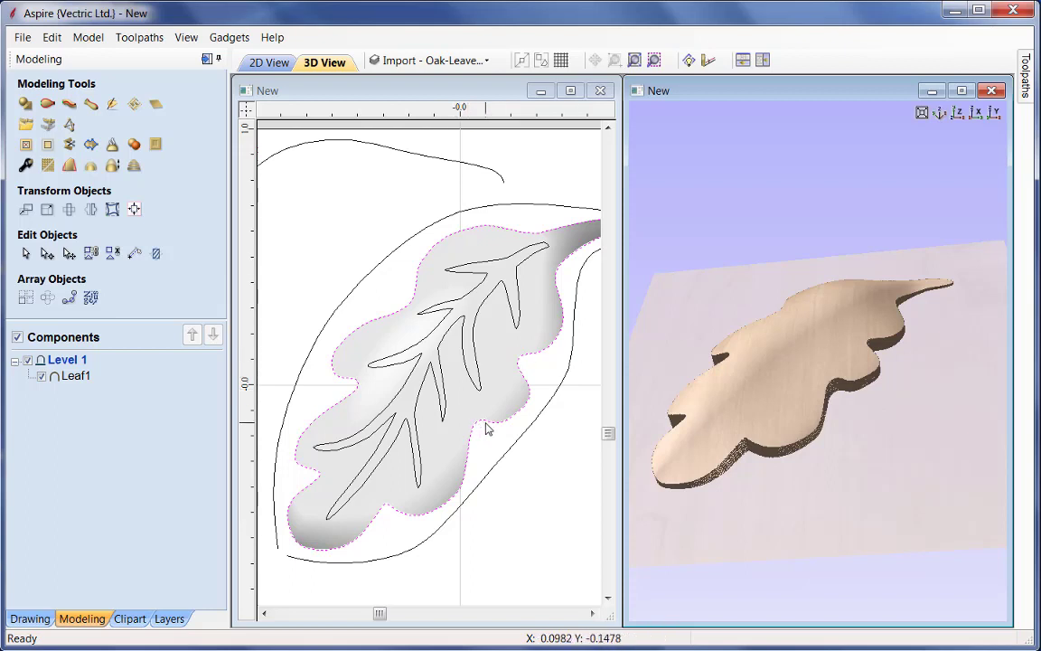
# - Start a rounded shape on the oak leaf outline with a -30° angle and a base height of 0 inches
pyautogui.click(27, 104)
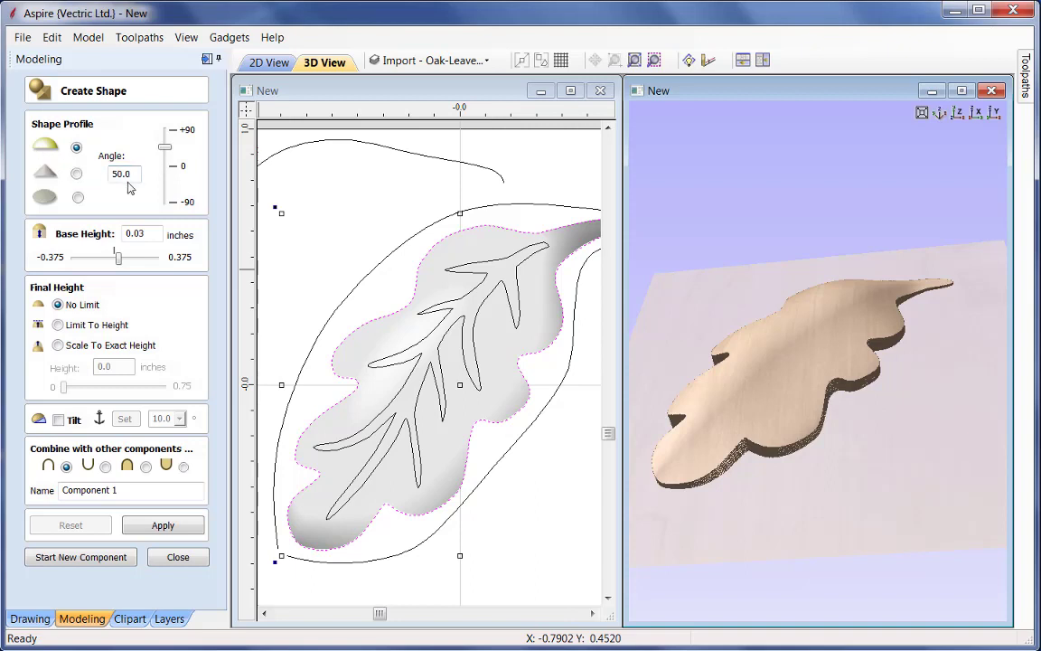
pyautogui.moveTo(170, 154); pyautogui.dragTo(168, 185)
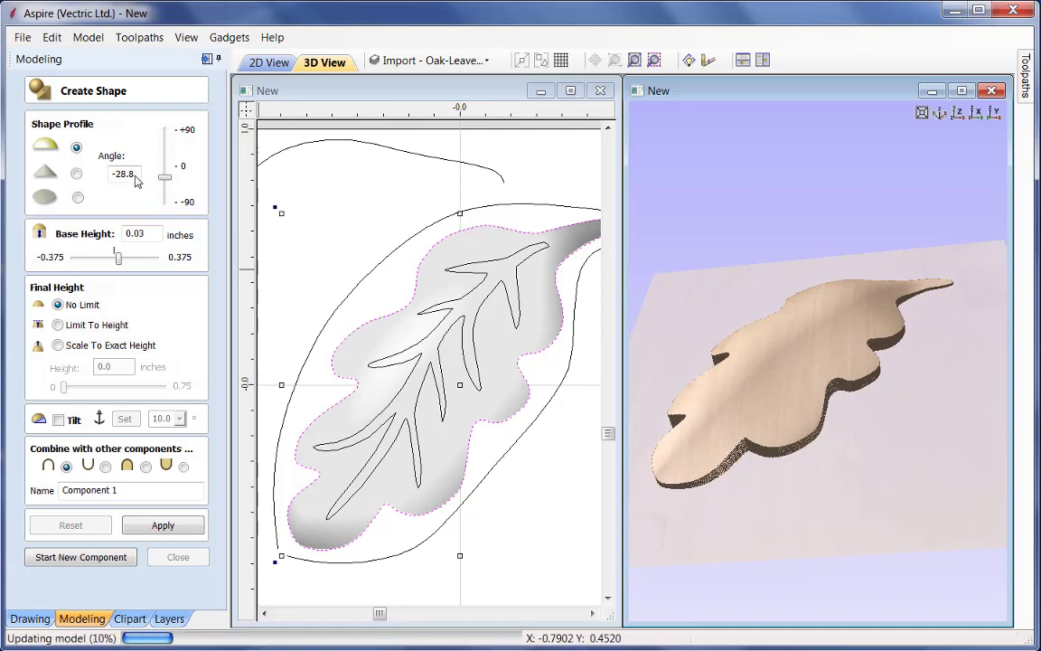
pyautogui.moveTo(758, 465)
pyautogui.mouseDown()
pyautogui.moveTo(809, 561)
pyautogui.moveTo(786, 535)
pyautogui.moveTo(805, 435)
pyautogui.moveTo(841, 447)
pyautogui.moveTo(830, 495)
pyautogui.moveTo(787, 425)
pyautogui.mouseUp()
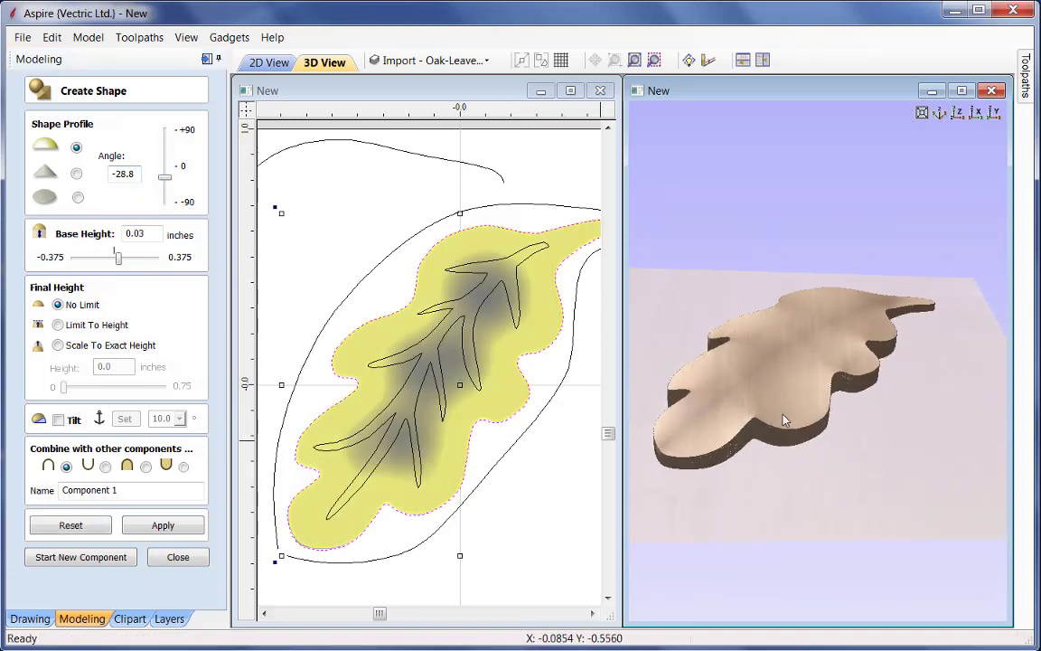
pyautogui.click(99, 181)
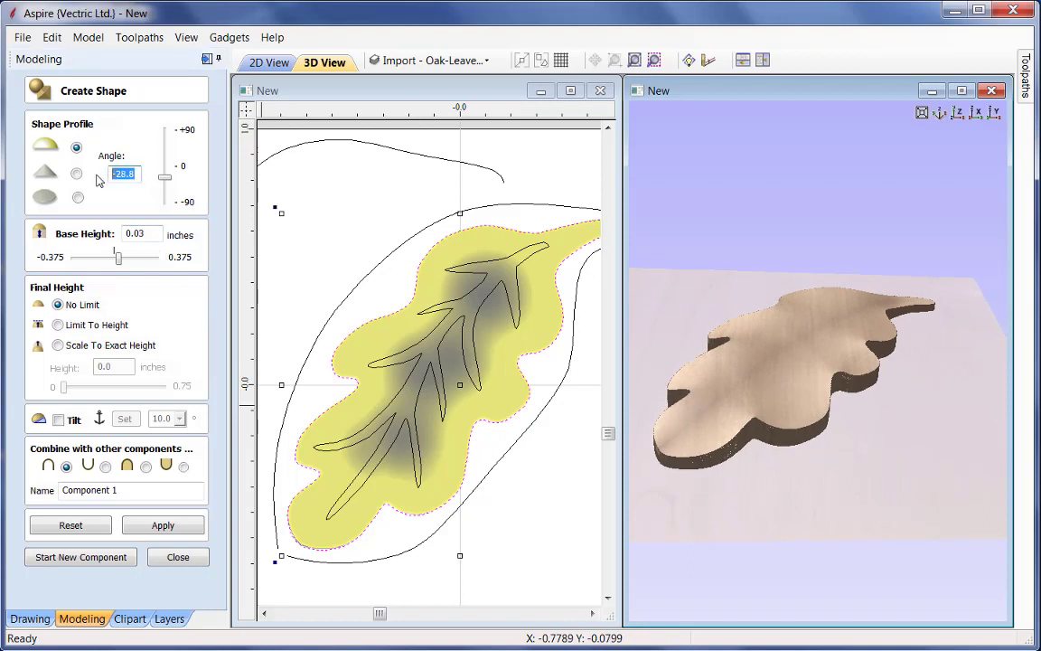
pyautogui.write('-30')
pyautogui.click(155, 234)
pyautogui.write('0')
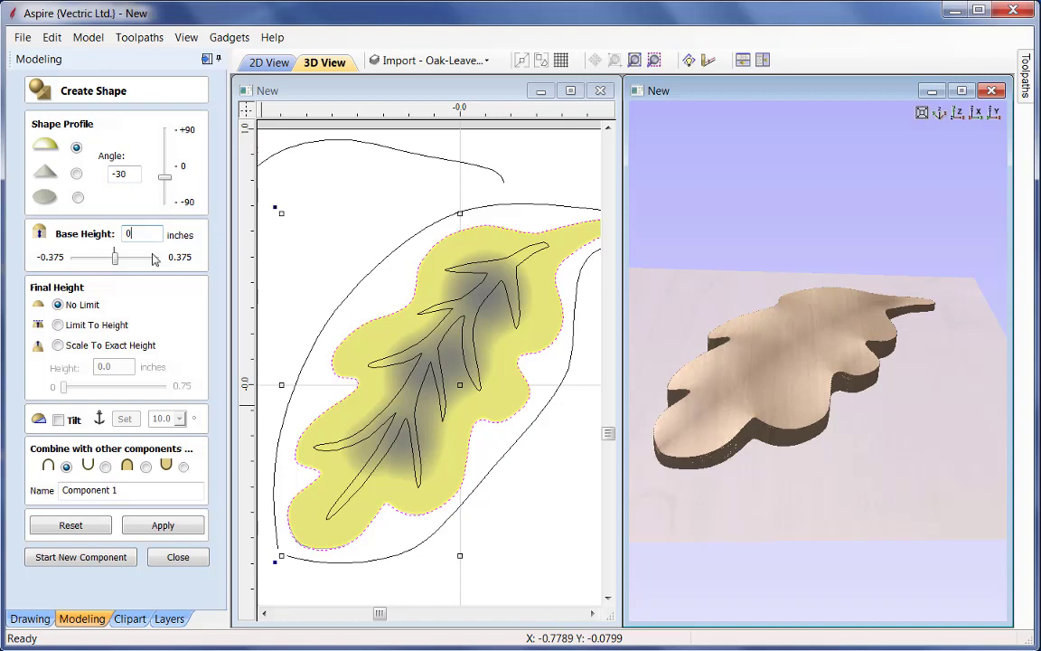
# - Name the dished shape component Leaf2, apply it, and inspect the leaf in 3D from the side and above
pyautogui.moveTo(122, 490); pyautogui.dragTo(16, 491)
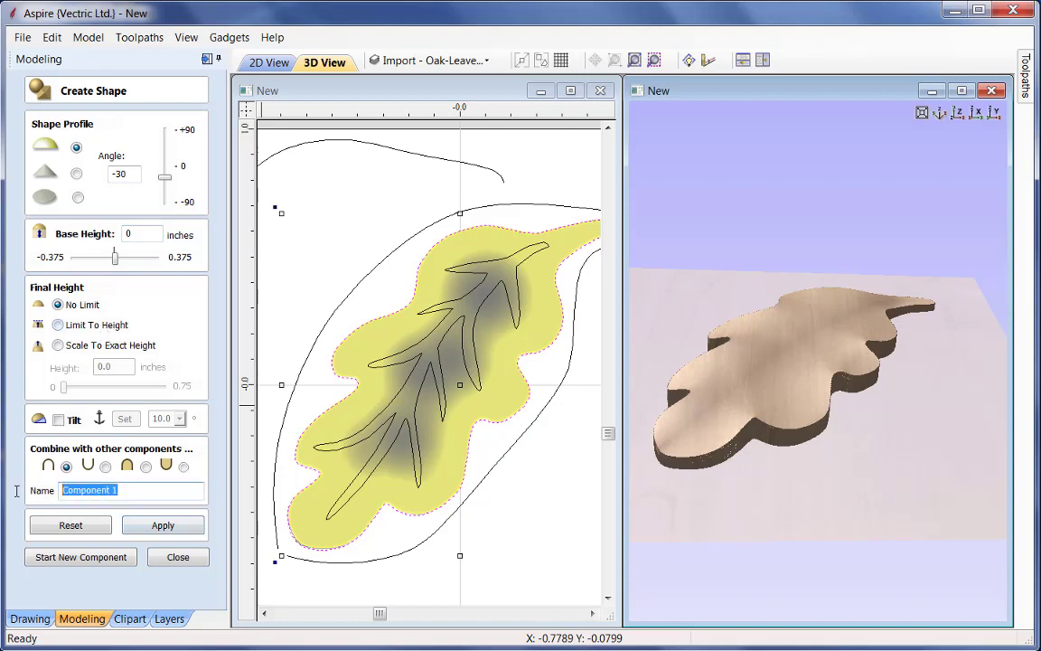
pyautogui.write('Leaf2')
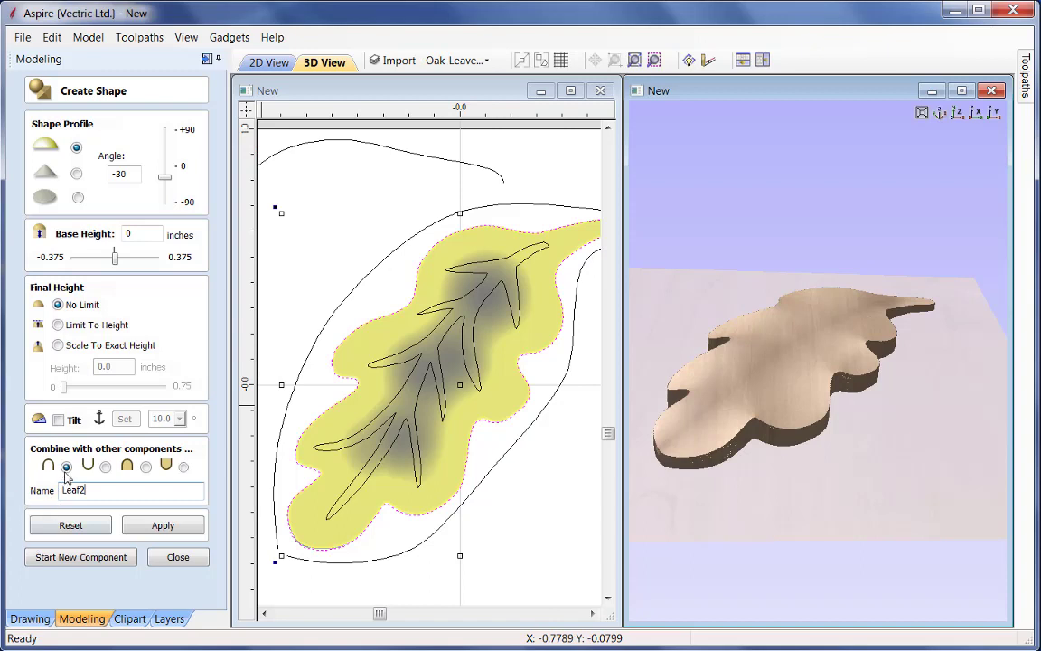
pyautogui.click(163, 525)
pyautogui.moveTo(958, 506); pyautogui.dragTo(703, 352)
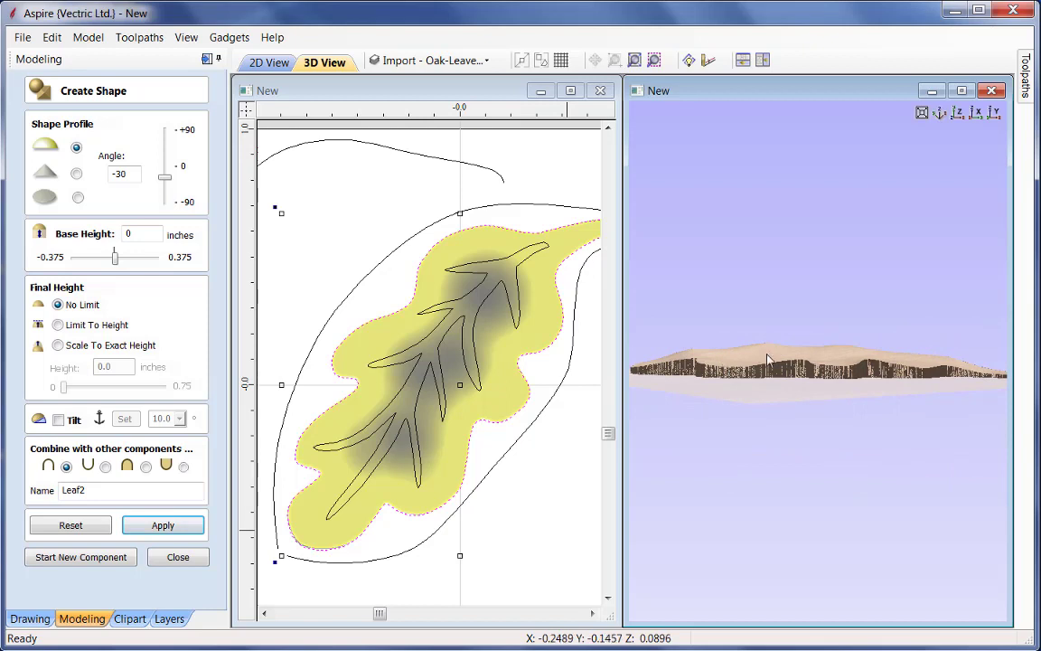
pyautogui.moveTo(767, 370); pyautogui.dragTo(885, 472)
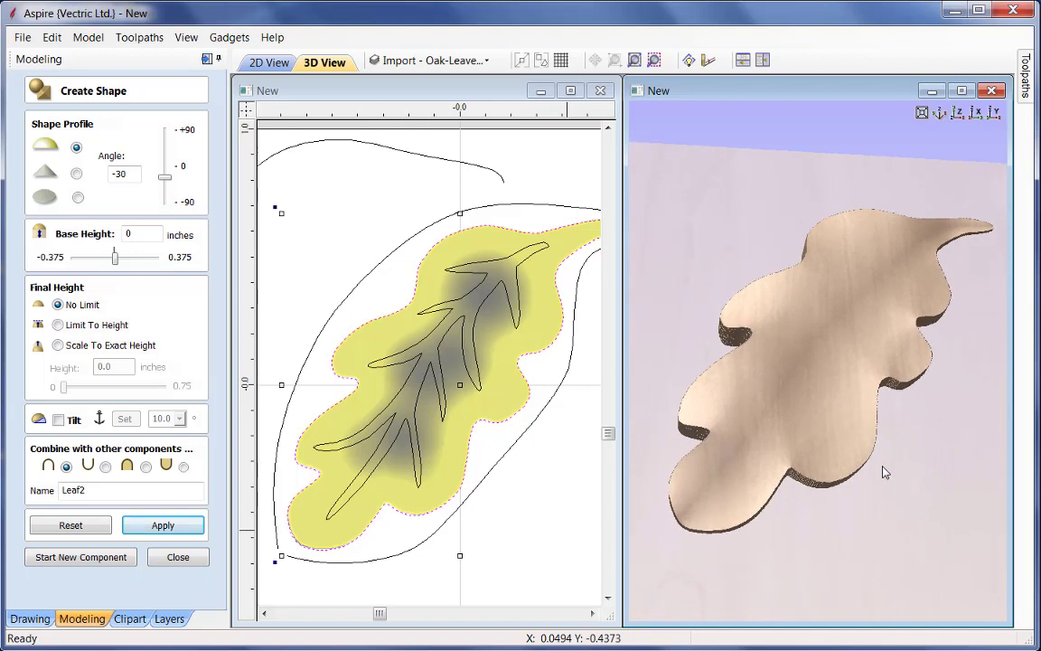
# - Start a new component and raise a rounded shape from the leaf's vein vector at a 50° angle
pyautogui.click(83, 559)
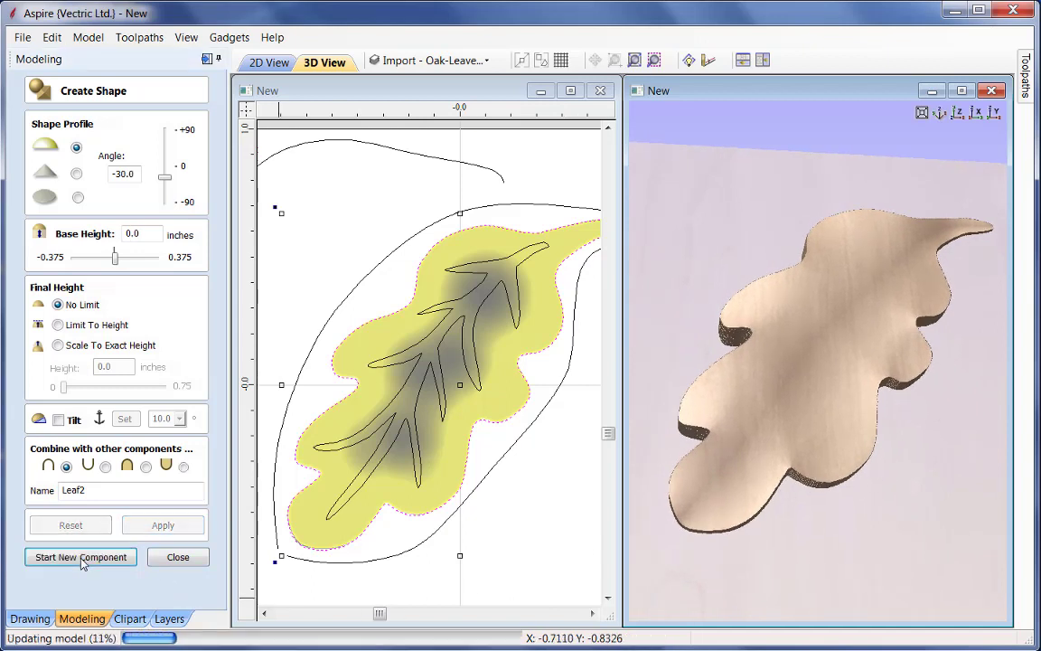
pyautogui.click(418, 413)
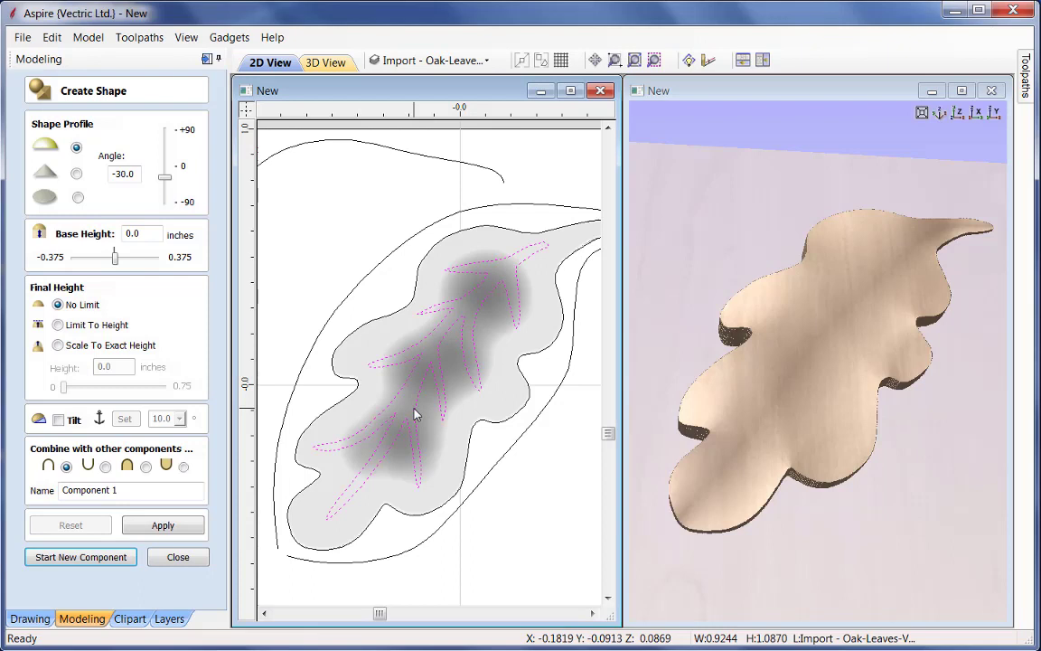
pyautogui.moveTo(166, 179); pyautogui.dragTo(167, 154)
pyautogui.write('50')
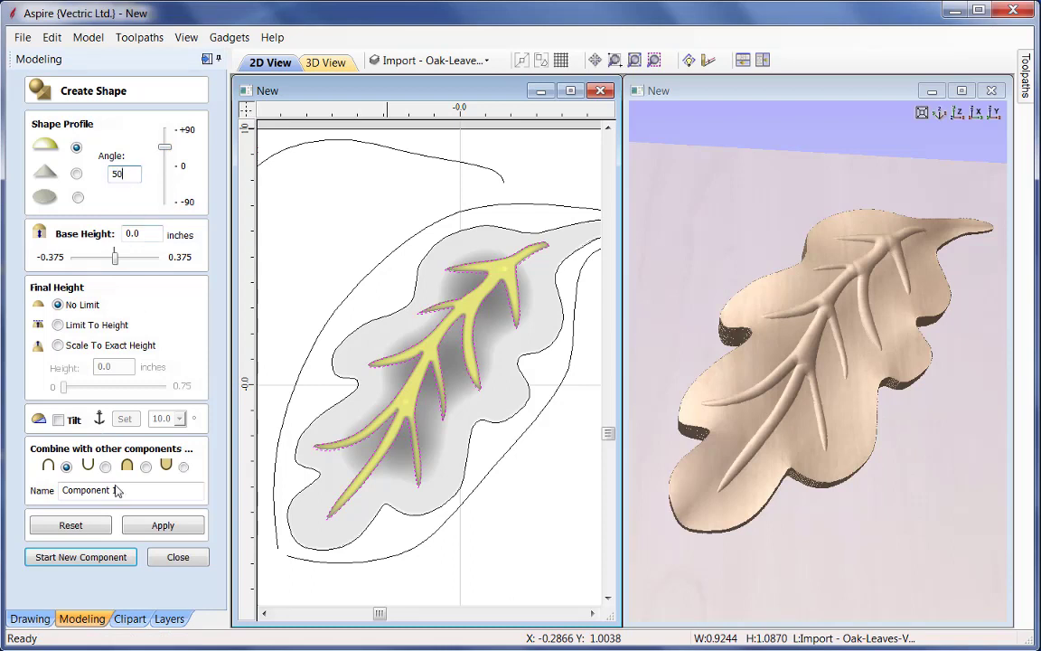
pyautogui.click(153, 527)
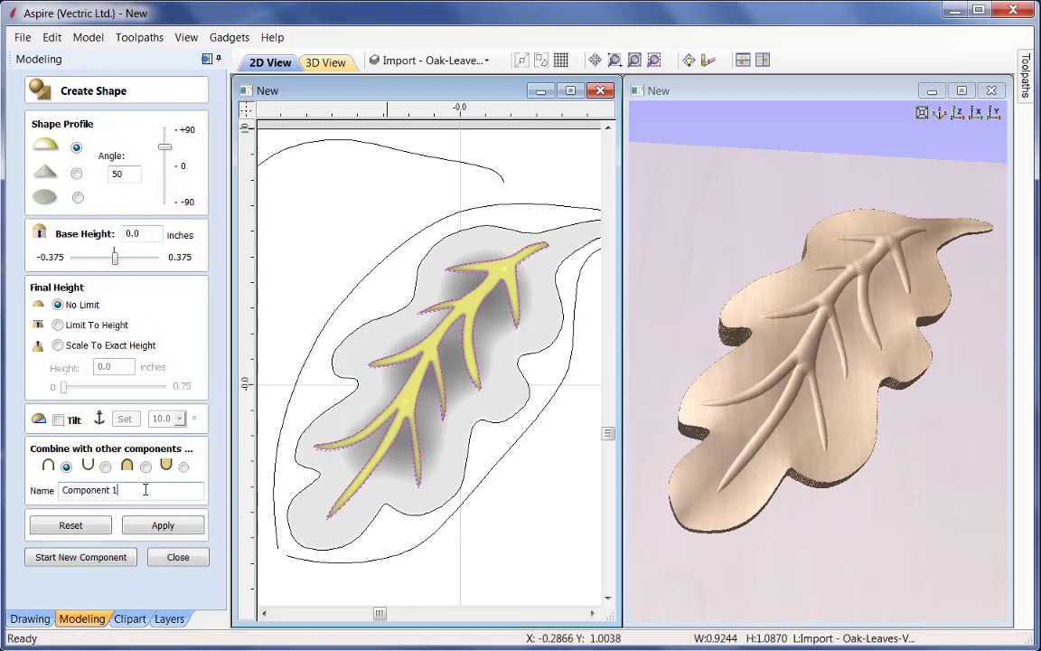
# - Name the vein component Leaf3, apply it, check the veins in 3D and finish shape creation
pyautogui.moveTo(144, 490); pyautogui.dragTo(30, 492)
pyautogui.write('L')
pyautogui.click(165, 528)
pyautogui.moveTo(841, 378); pyautogui.dragTo(790, 369)
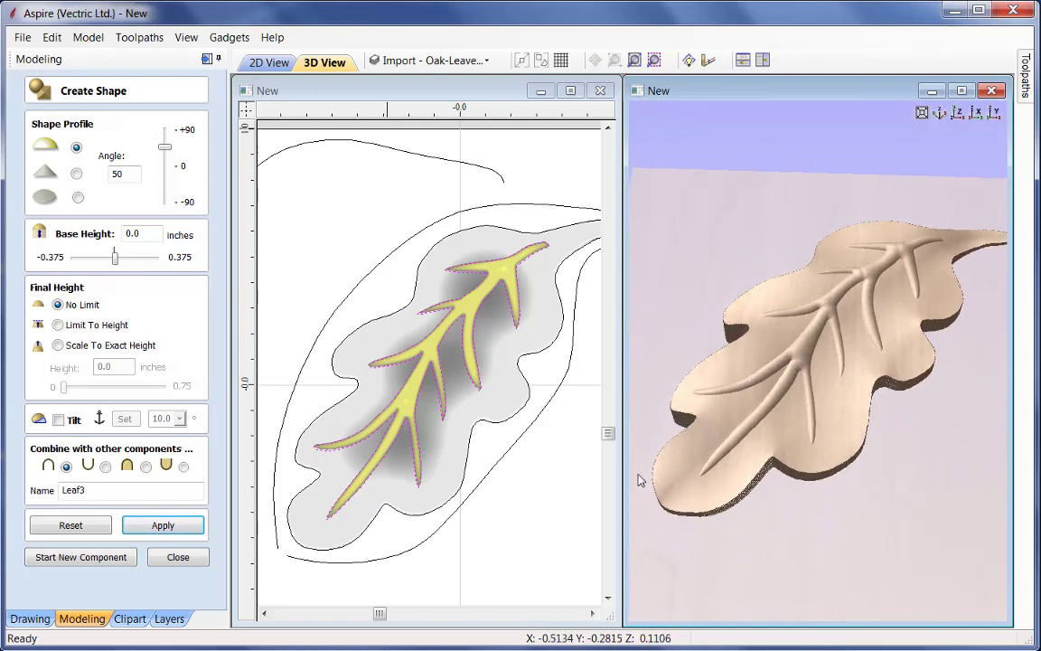
pyautogui.click(185, 558)
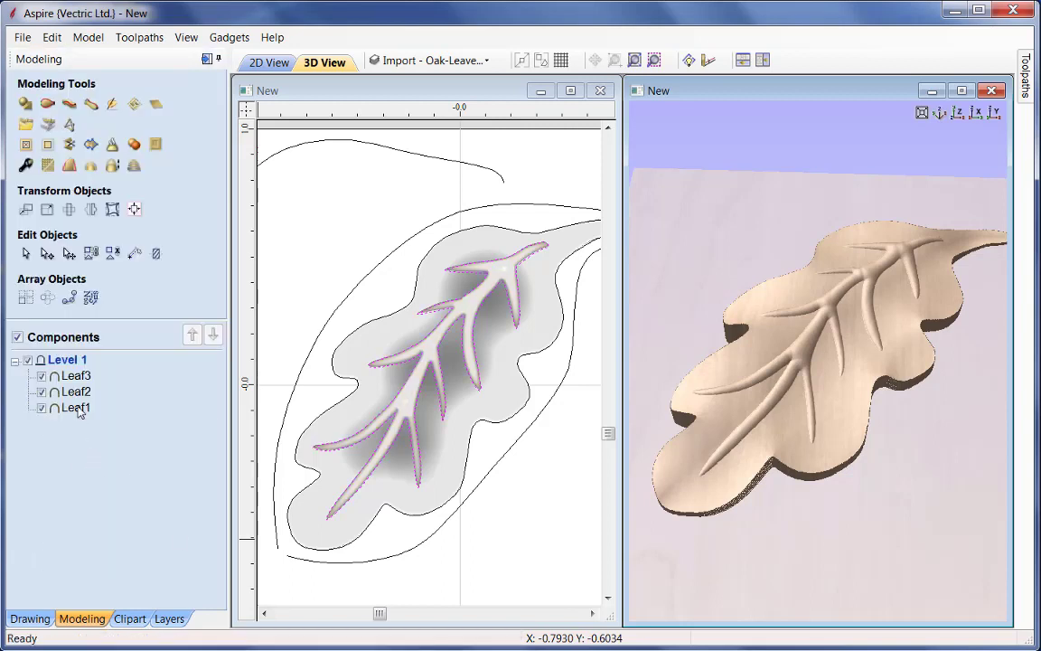
# - Bake Leaf1, Leaf2 and Leaf3 into one component and start smoothing it, accepting the further bake
pyautogui.moveTo(78, 412)
pyautogui.click(75, 408)
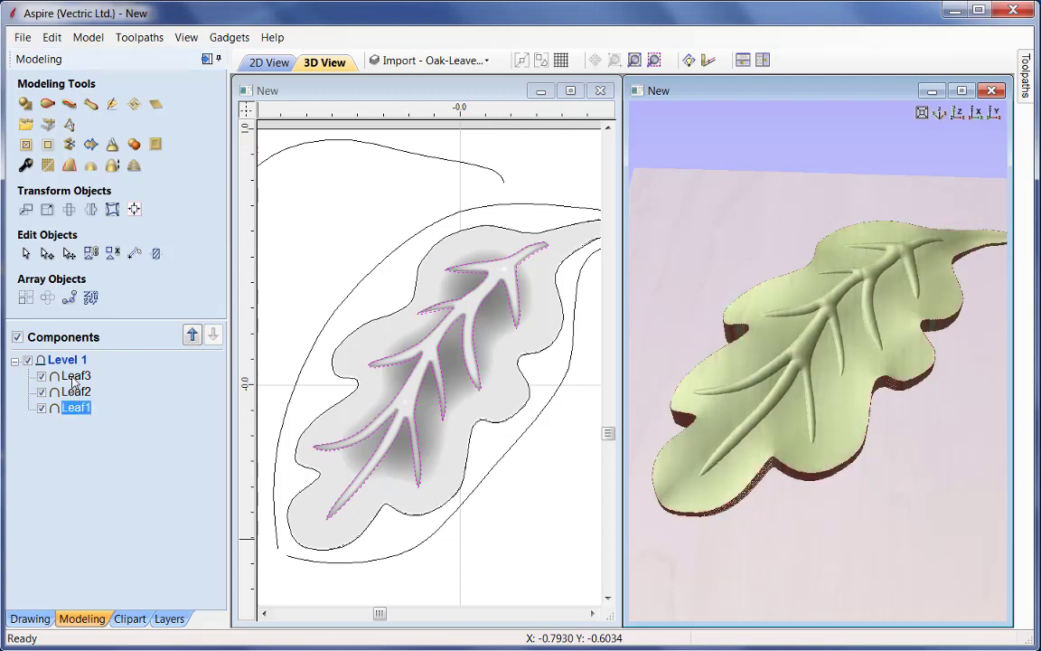
pyautogui.keyDown('shift'); pyautogui.click(74, 379); pyautogui.keyUp('shift')
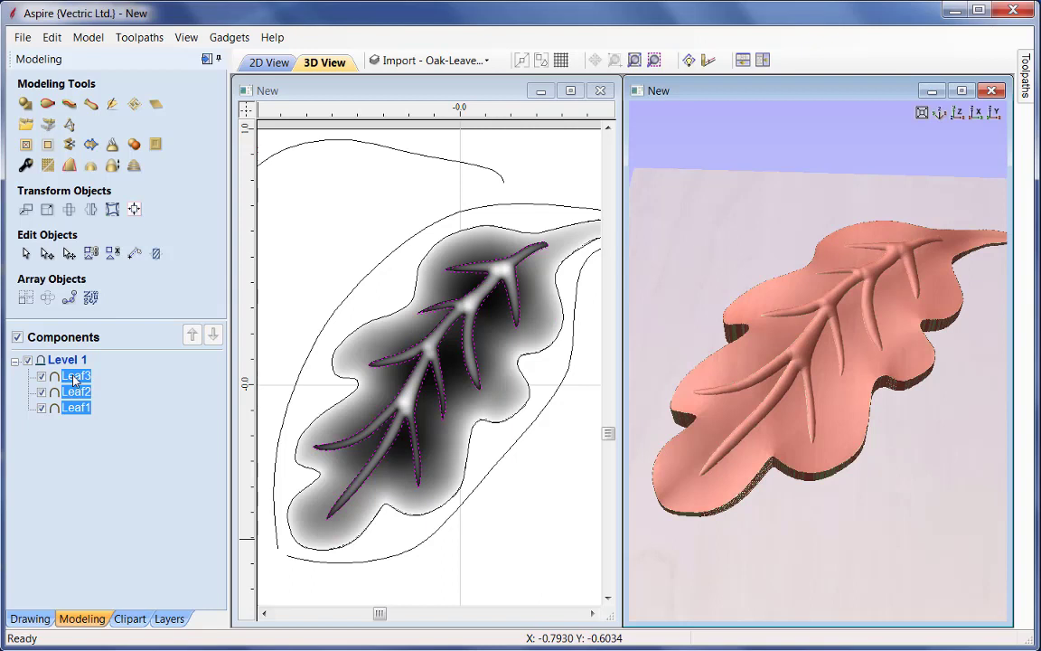
pyautogui.click(49, 167)
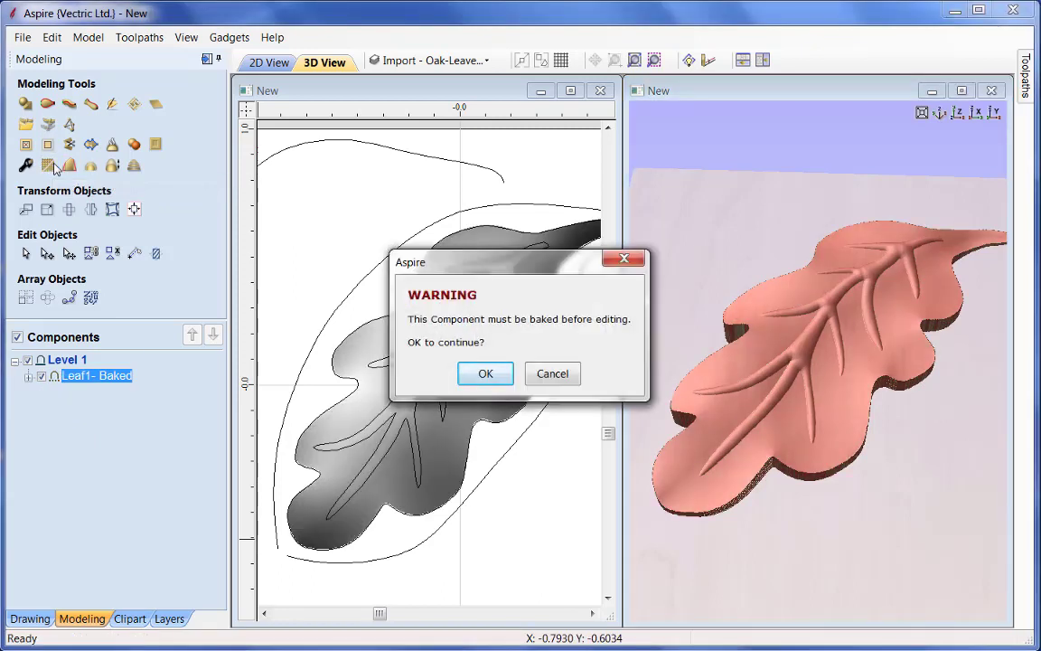
pyautogui.click(484, 375)
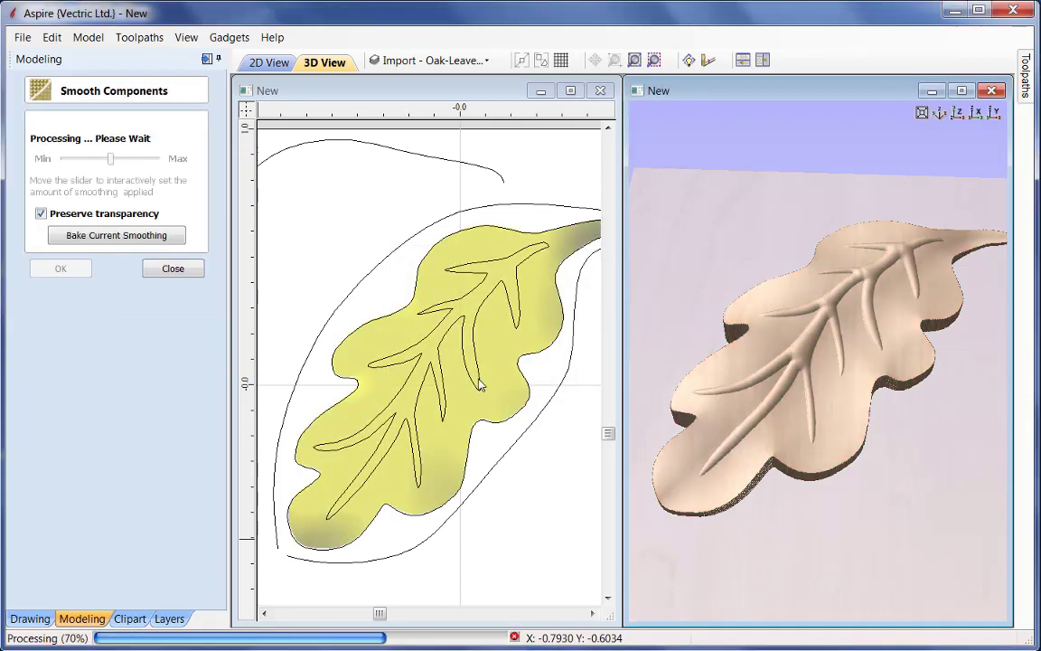
# - Smooth the baked leaf slightly below the mid-range amount with transparency preserved, and check the softened edges in 3D
pyautogui.moveTo(802, 408); pyautogui.dragTo(807, 408)
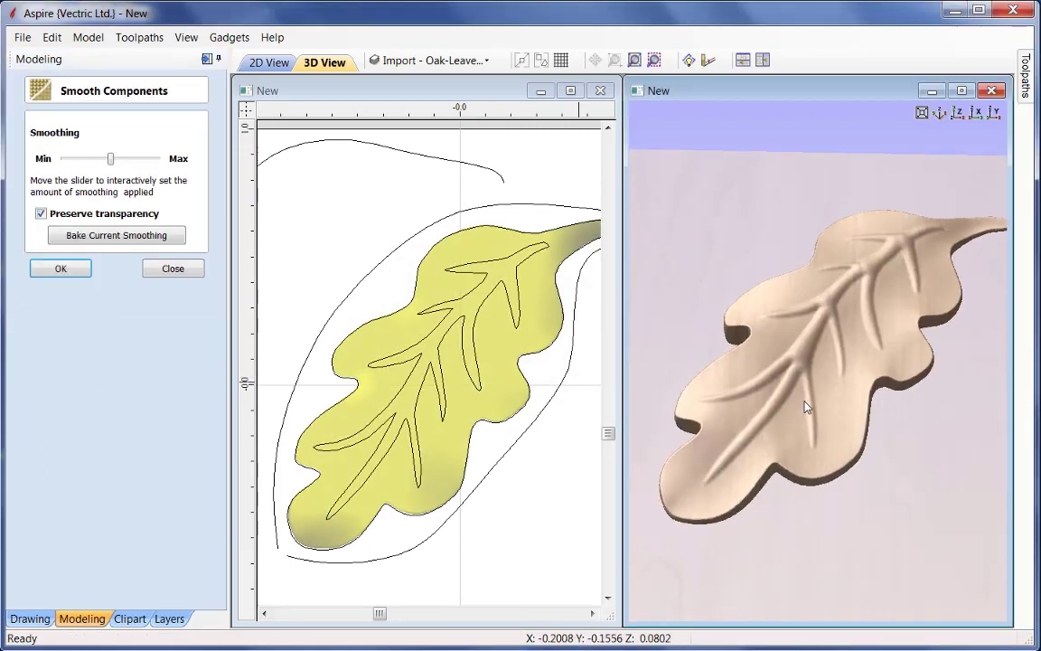
pyautogui.moveTo(108, 158); pyautogui.dragTo(77, 161)
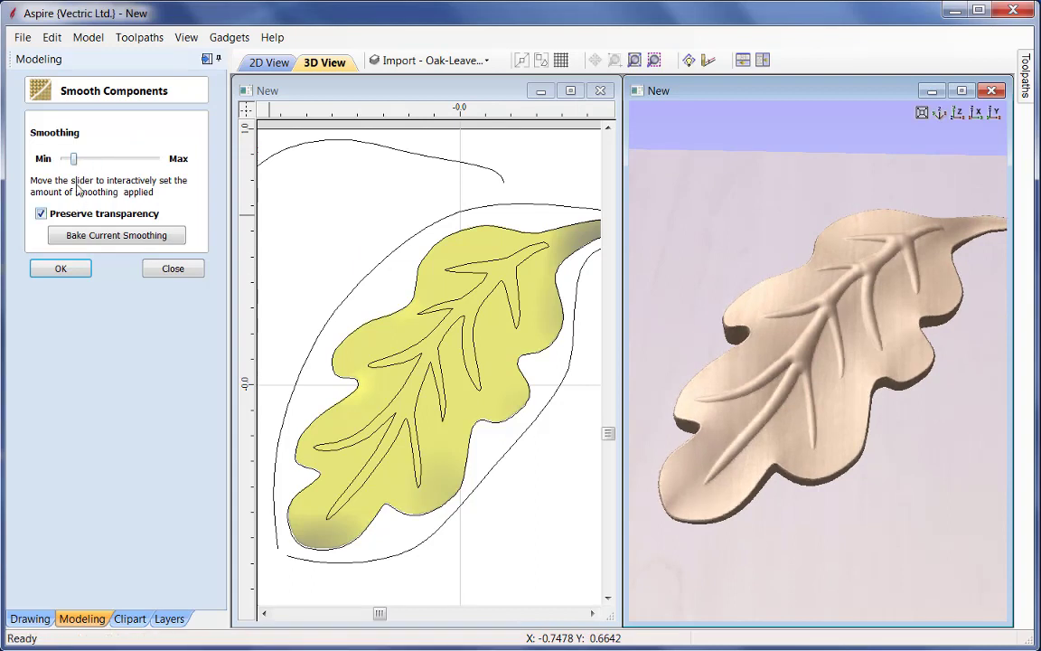
pyautogui.moveTo(74, 159); pyautogui.dragTo(104, 166)
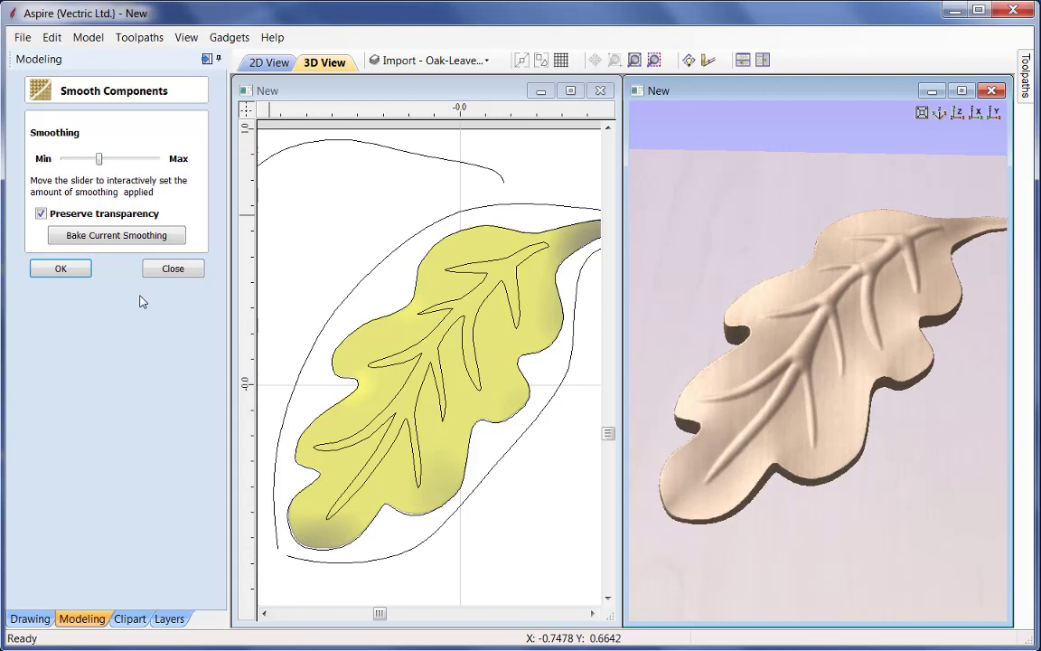
pyautogui.click(78, 269)
pyautogui.moveTo(764, 543); pyautogui.dragTo(863, 490)
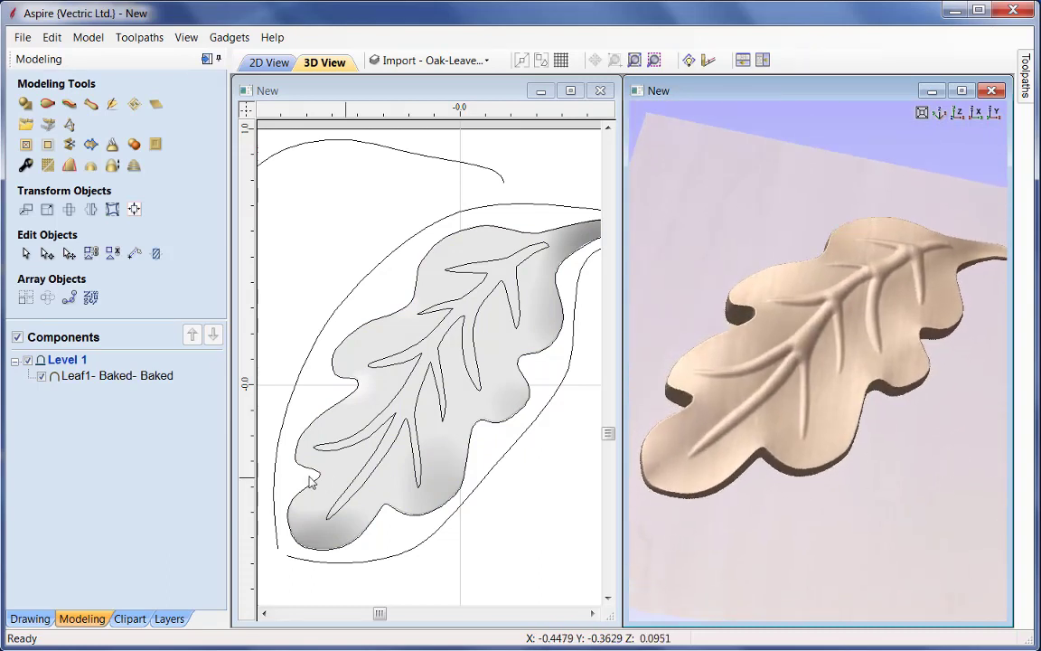
# - Rename the baked leaf component to Leaf
pyautogui.rightClick(111, 379)
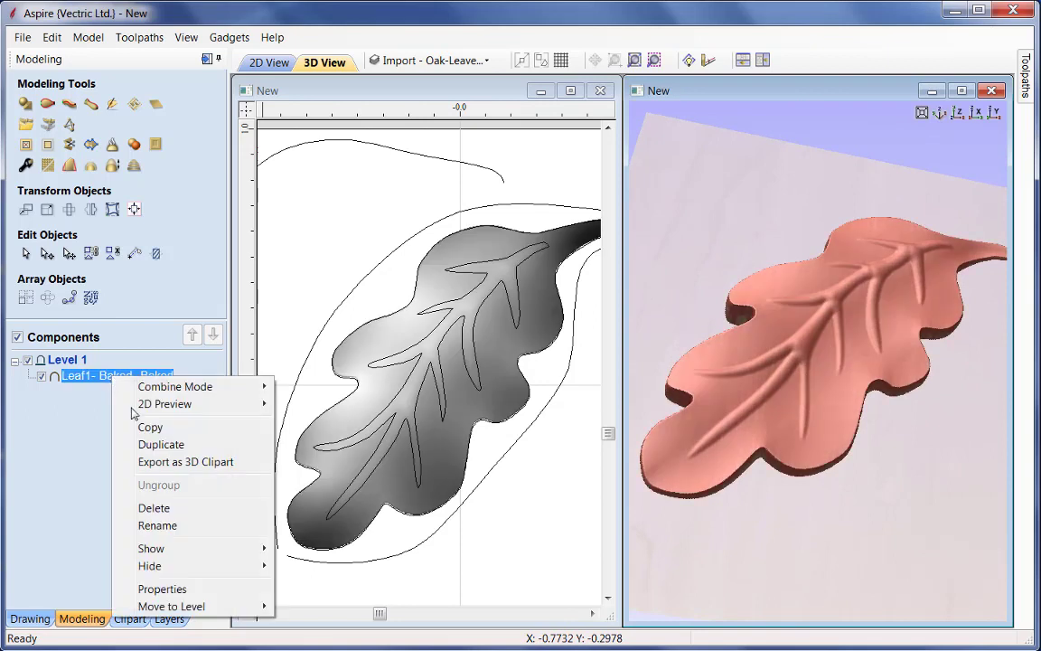
pyautogui.click(136, 525)
pyautogui.moveTo(88, 376); pyautogui.dragTo(212, 377)
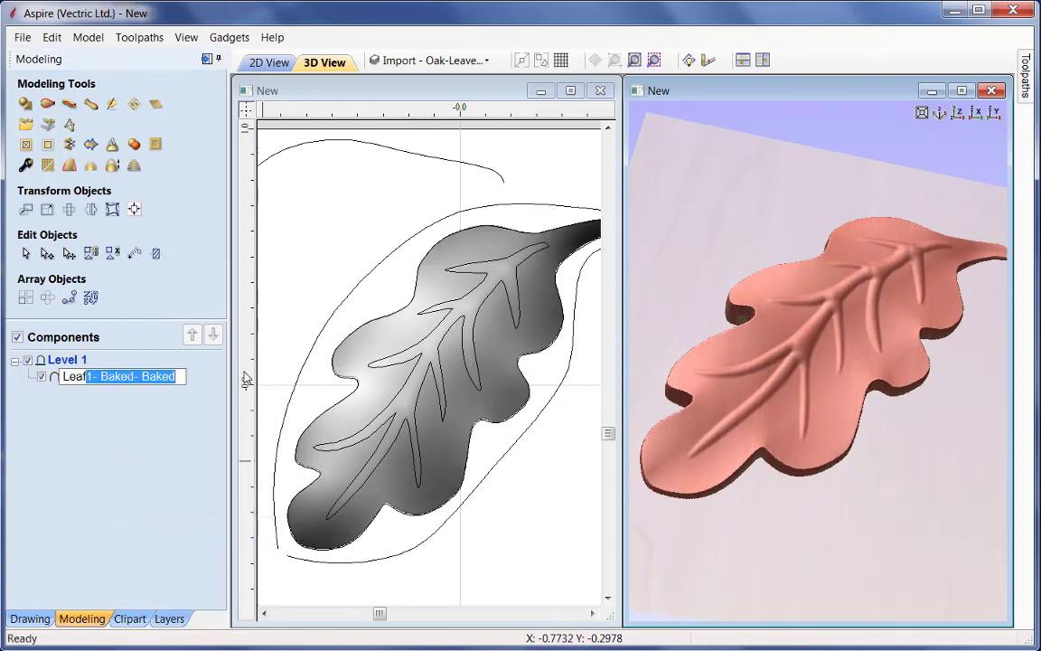
pyautogui.press('Delete')
pyautogui.press('Return')
pyautogui.click(136, 420)
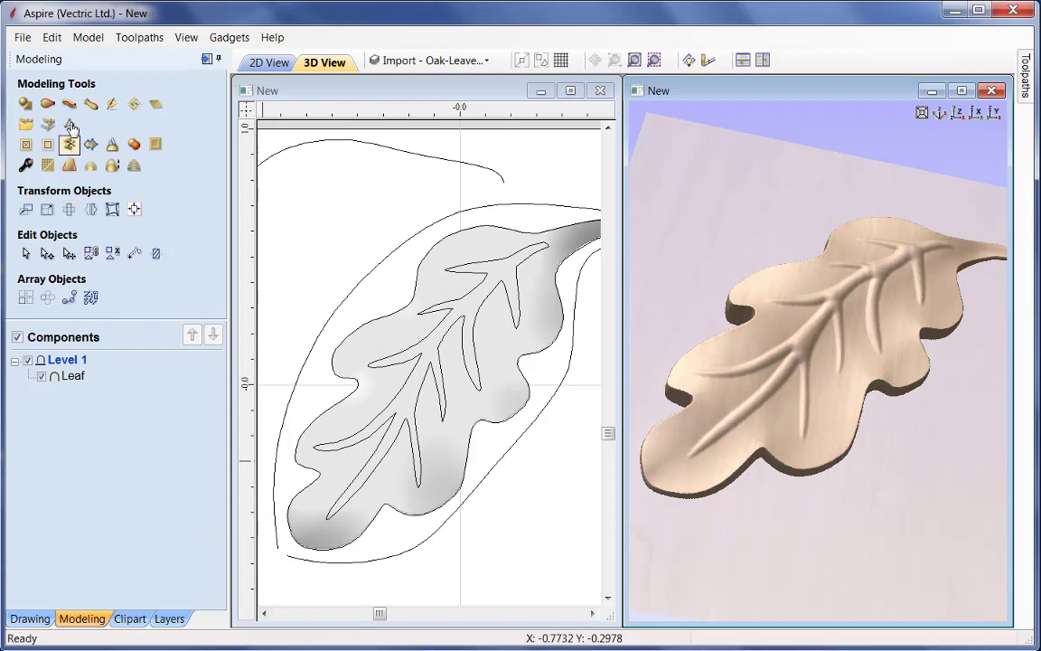
# - Save the model as OakLeaf_MODEL.crv3d in the OakBranch_FILES folder, replacing the existing file
pyautogui.click(25, 37)
pyautogui.click(56, 132)
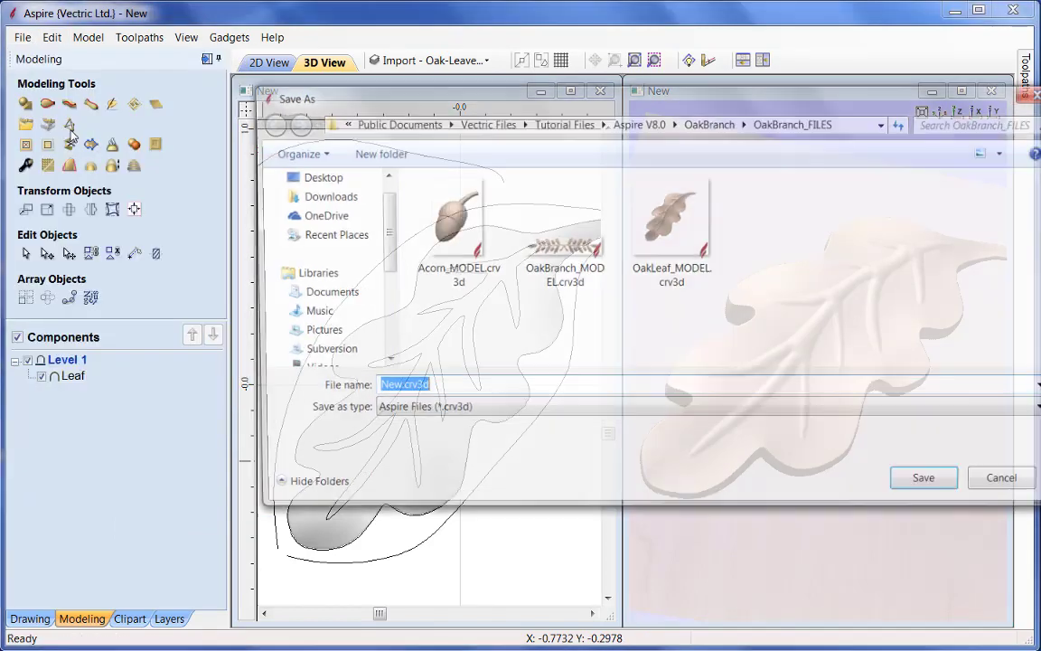
pyautogui.click(674, 213)
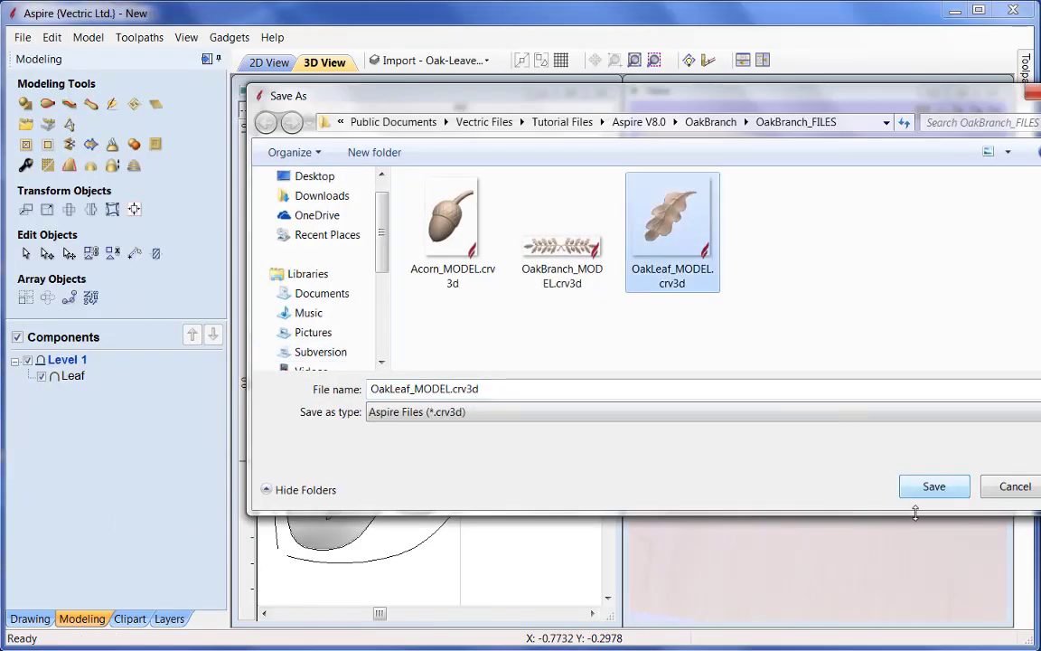
pyautogui.click(933, 486)
pyautogui.click(560, 317)
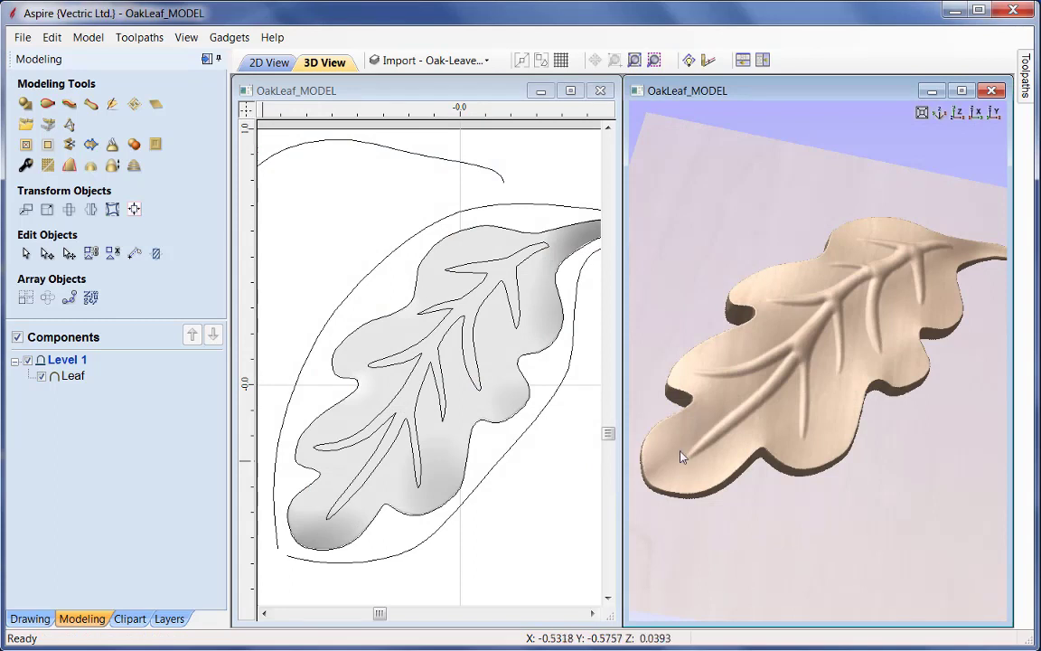
# - Copy the Leaf component and paste it into the oak branch layout open in the other Aspire window
pyautogui.click(505, 412)
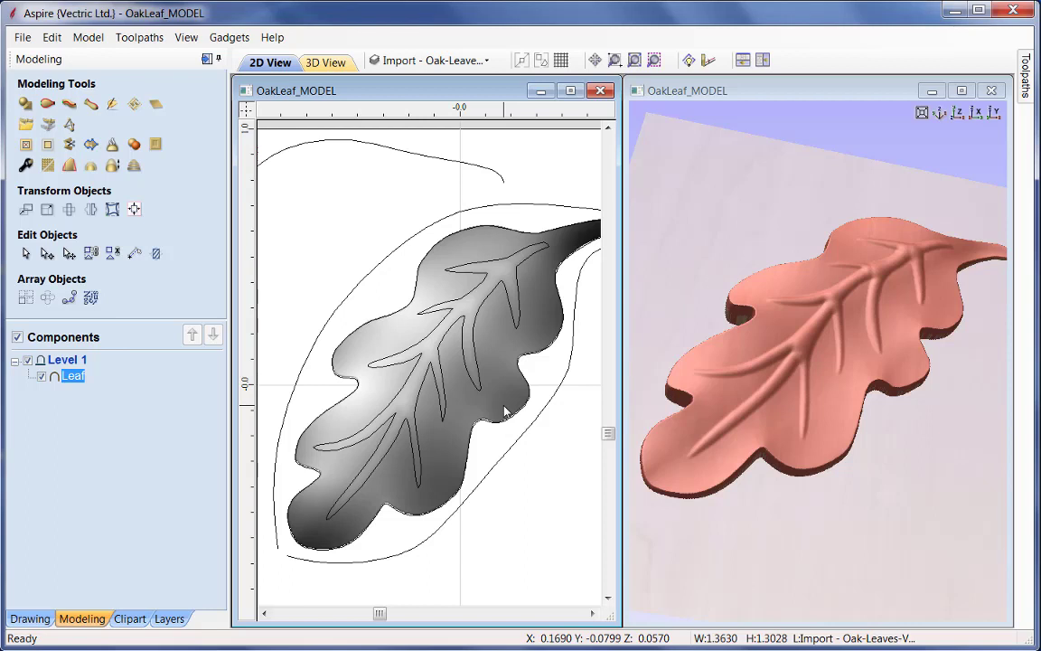
pyautogui.rightClick(504, 408)
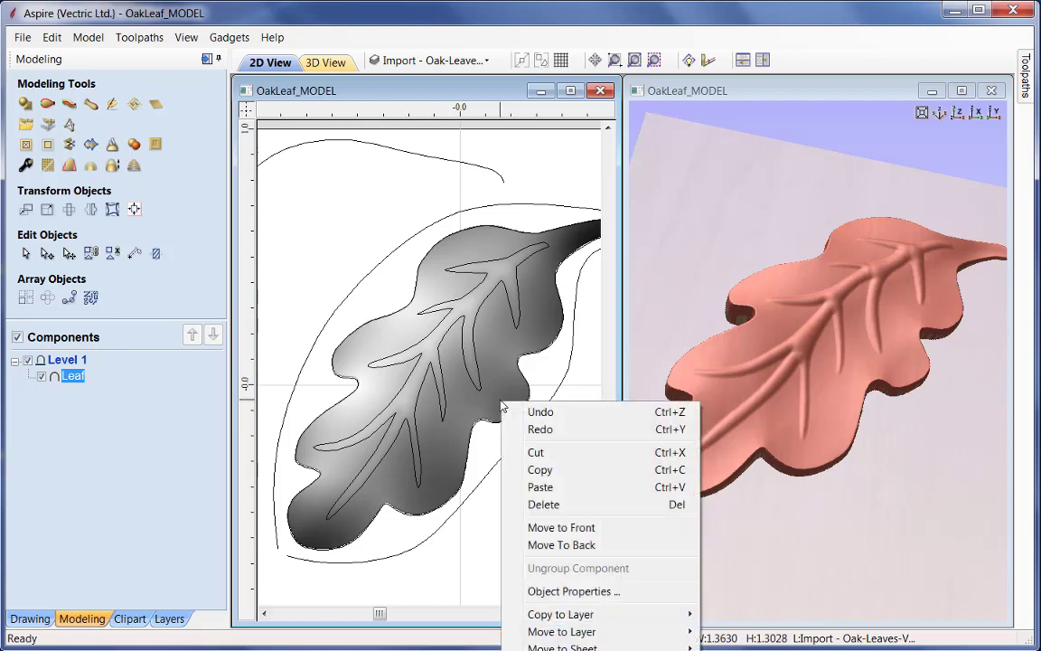
pyautogui.click(540, 470)
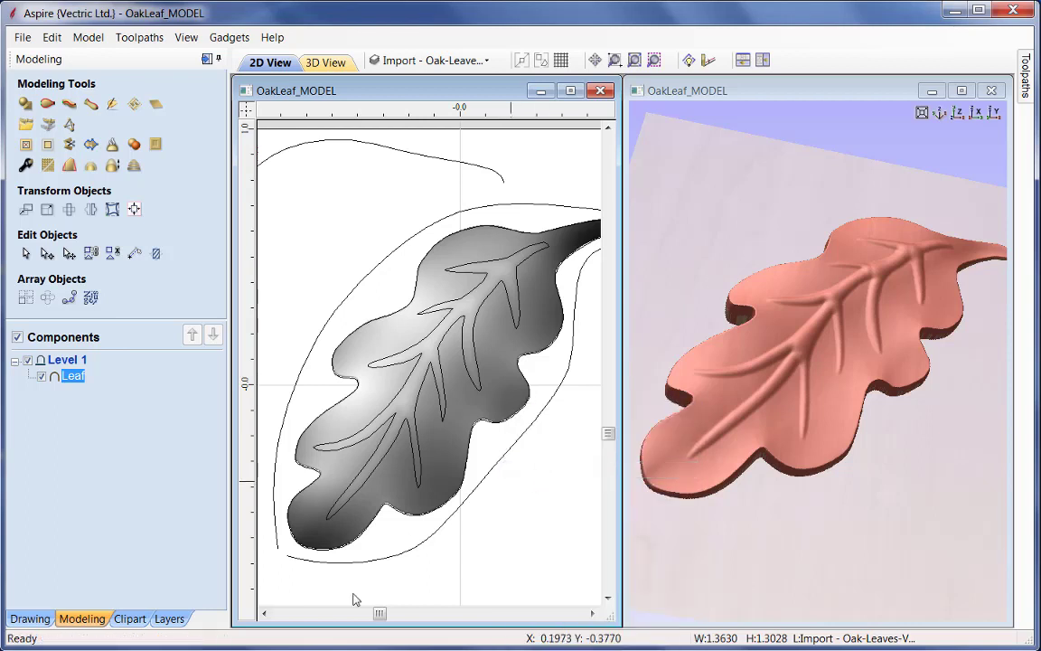
pyautogui.moveTo(231, 650)
pyautogui.click(166, 633)
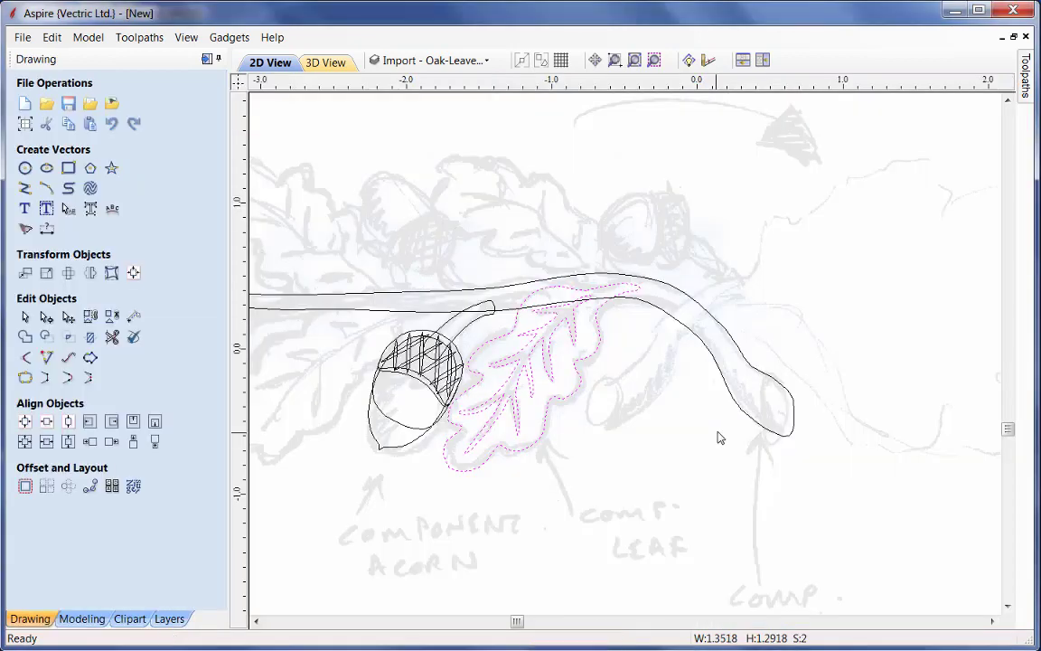
pyautogui.rightClick(782, 282)
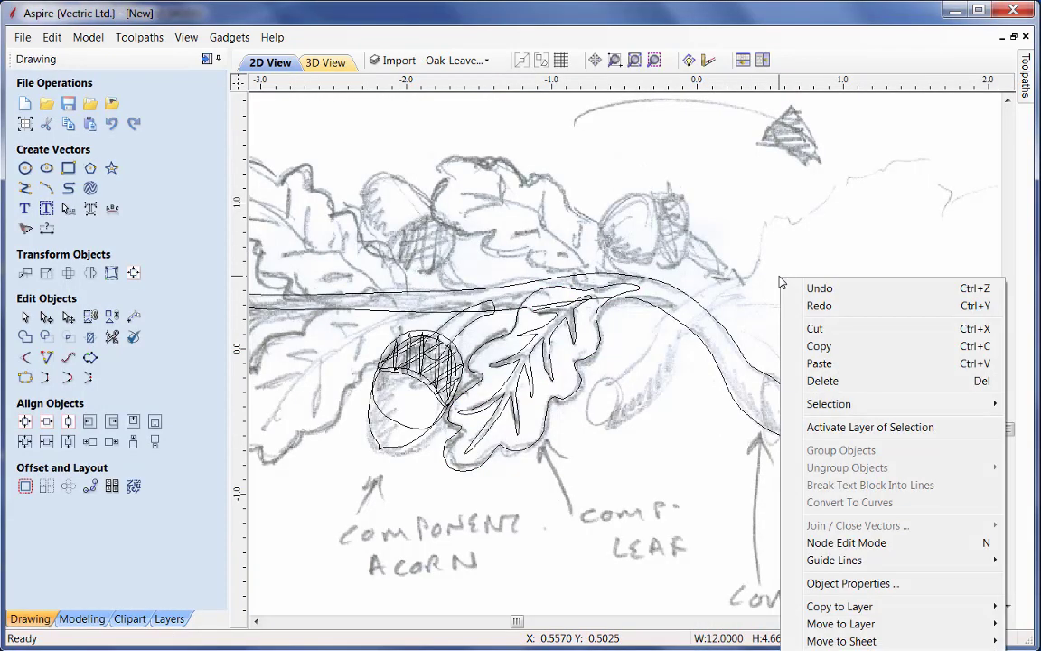
pyautogui.click(818, 361)
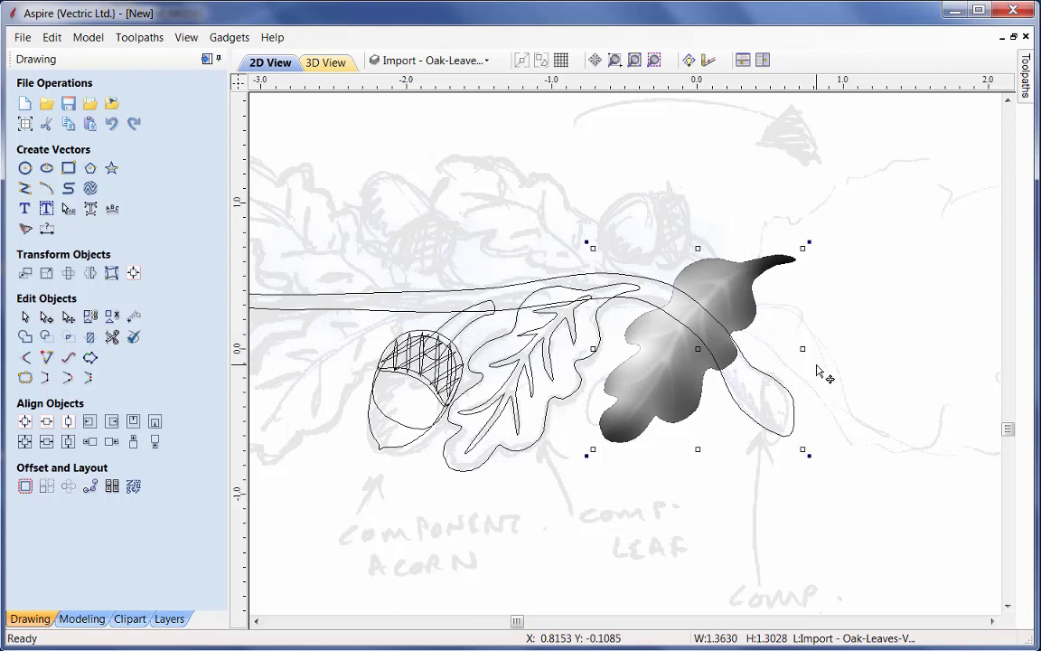
# - Center the pasted Leaf component on the oak leaf outline vector in both directions
pyautogui.keyDown('shift'); pyautogui.click(572, 398); pyautogui.keyUp('shift')
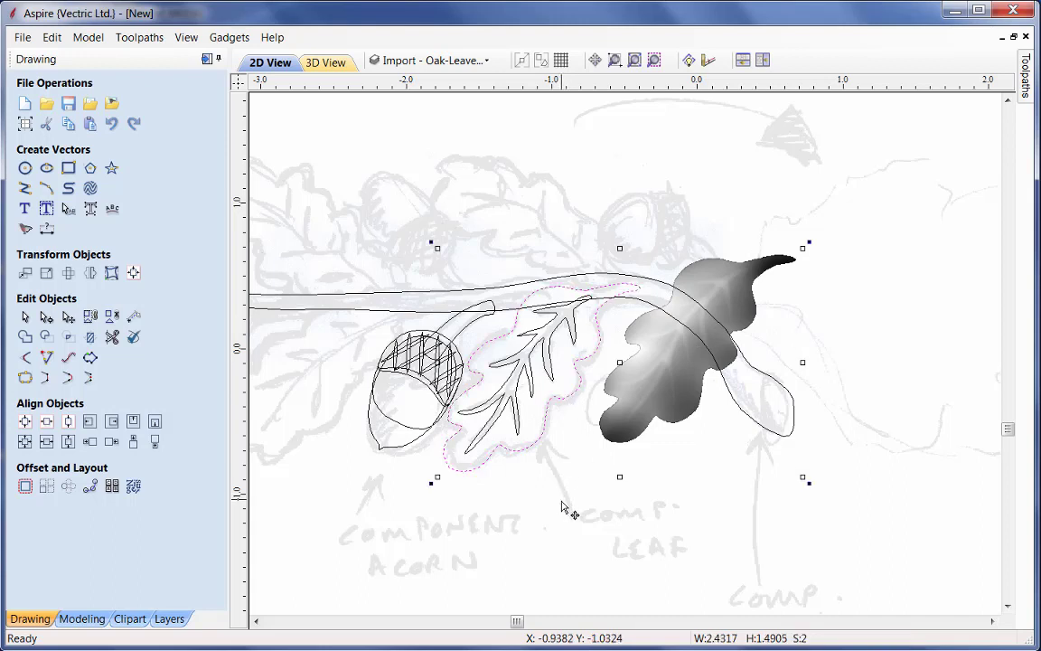
pyautogui.click(134, 276)
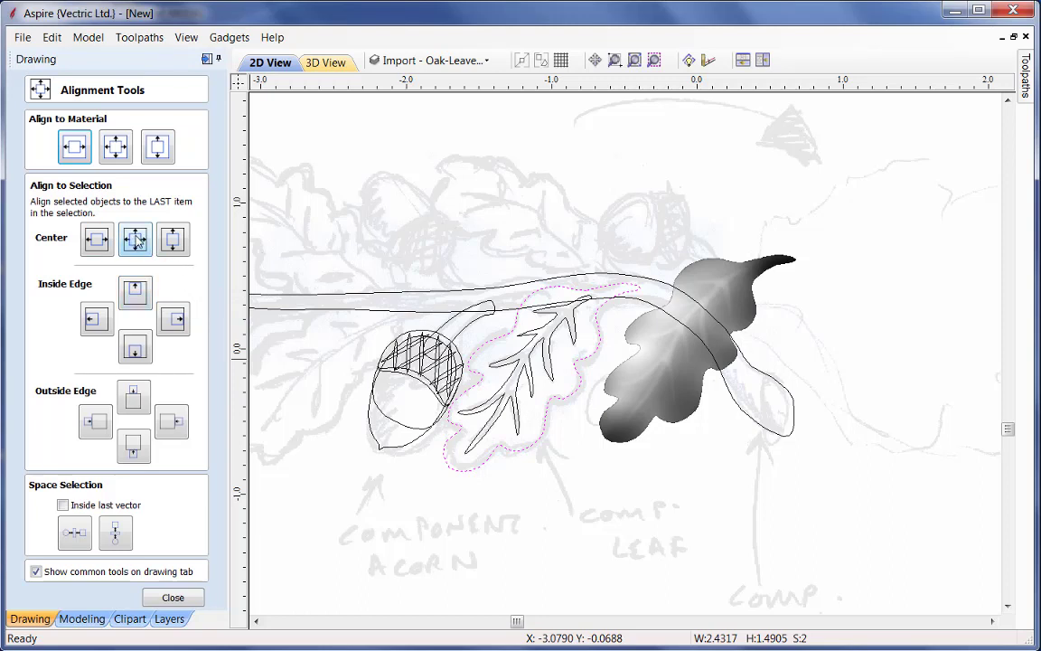
pyautogui.click(136, 239)
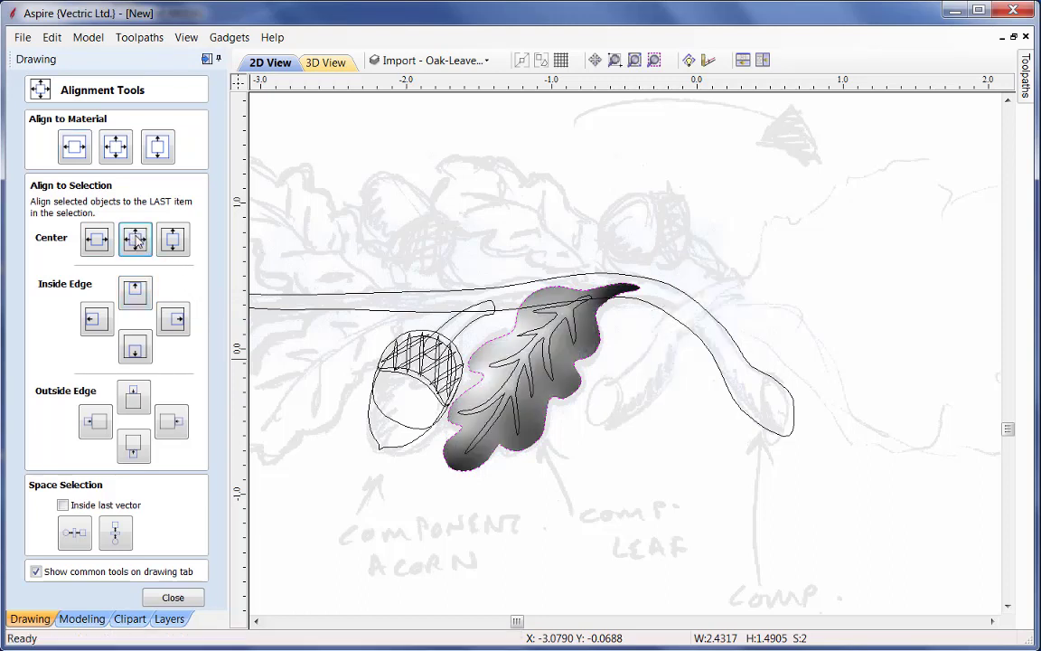
pyautogui.click(172, 599)
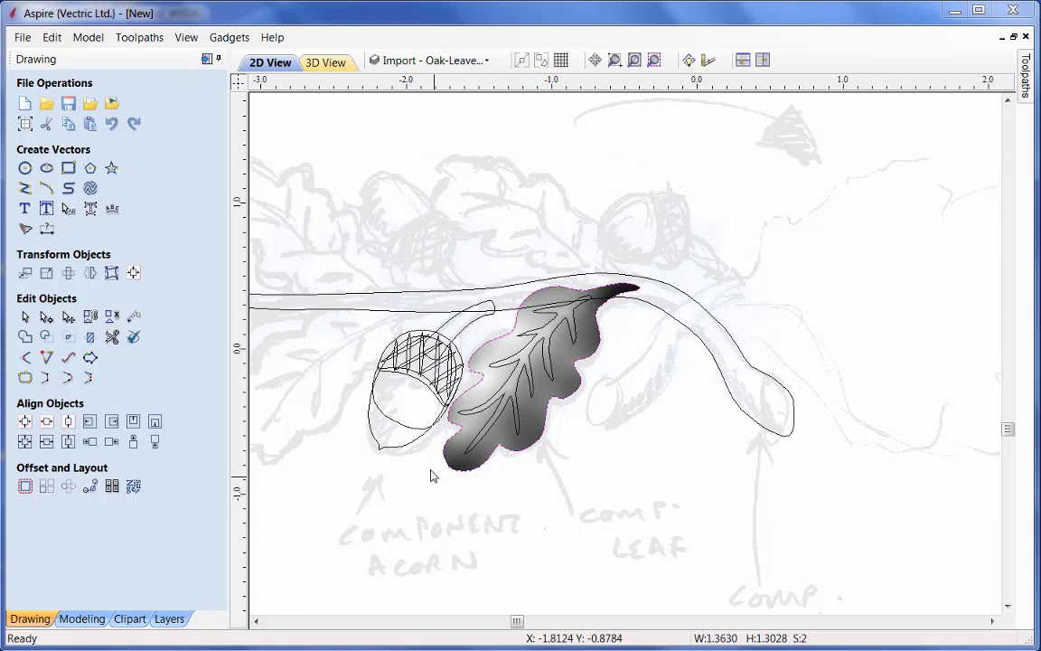
# - Select all of the acorn's vectors, including its cap, crosshatch and stem, and copy them
pyautogui.click(413, 448)
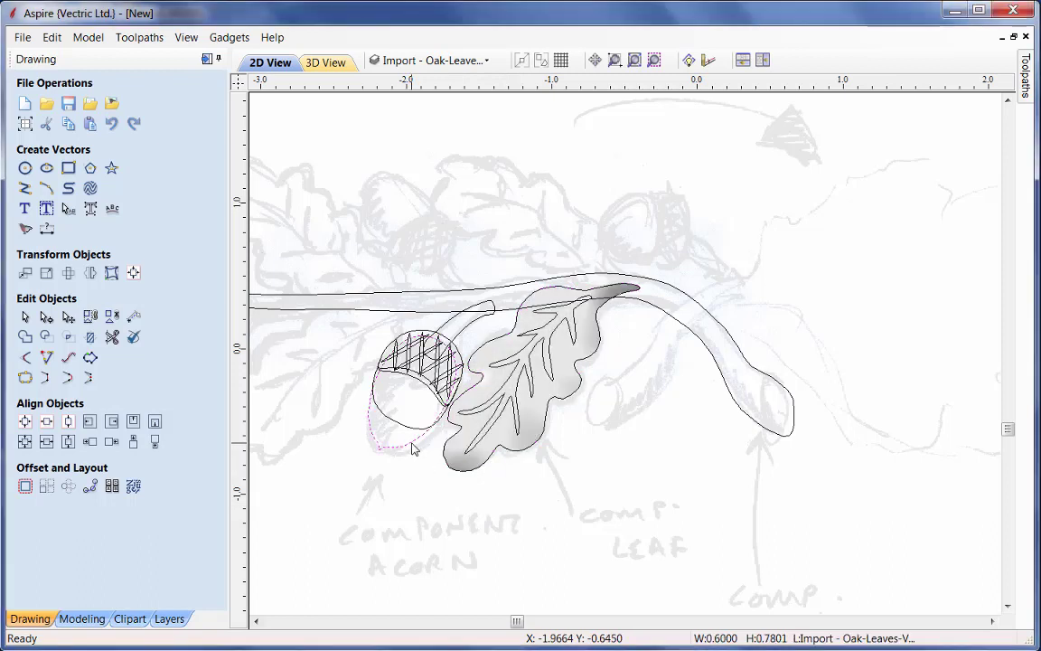
pyautogui.click(469, 326)
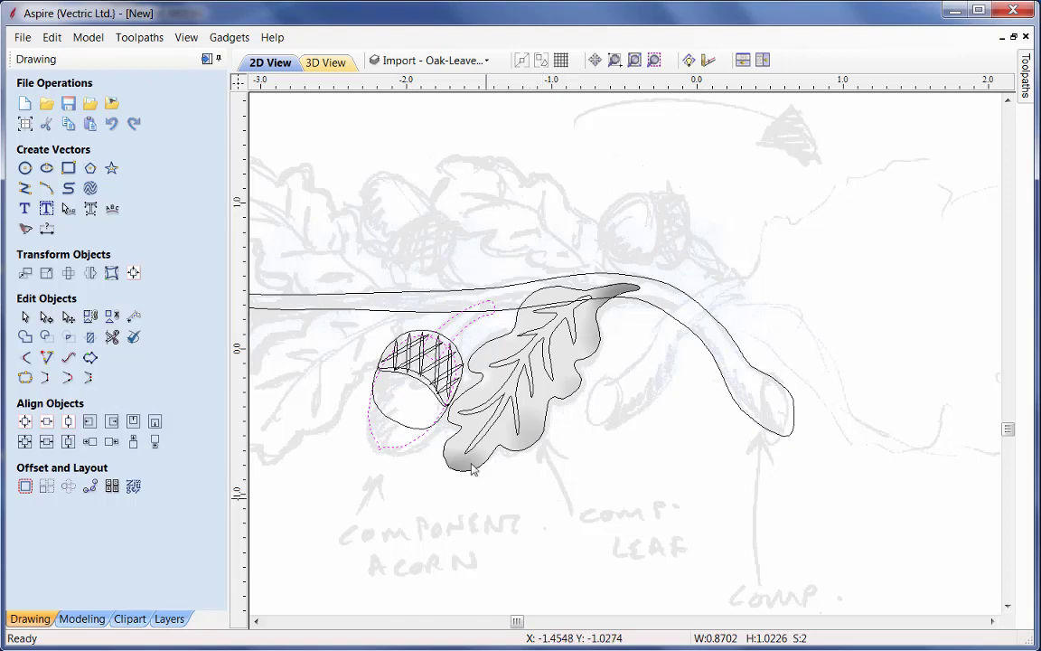
pyautogui.click(344, 246)
pyautogui.moveTo(351, 312); pyautogui.dragTo(479, 467)
pyautogui.rightClick(437, 395)
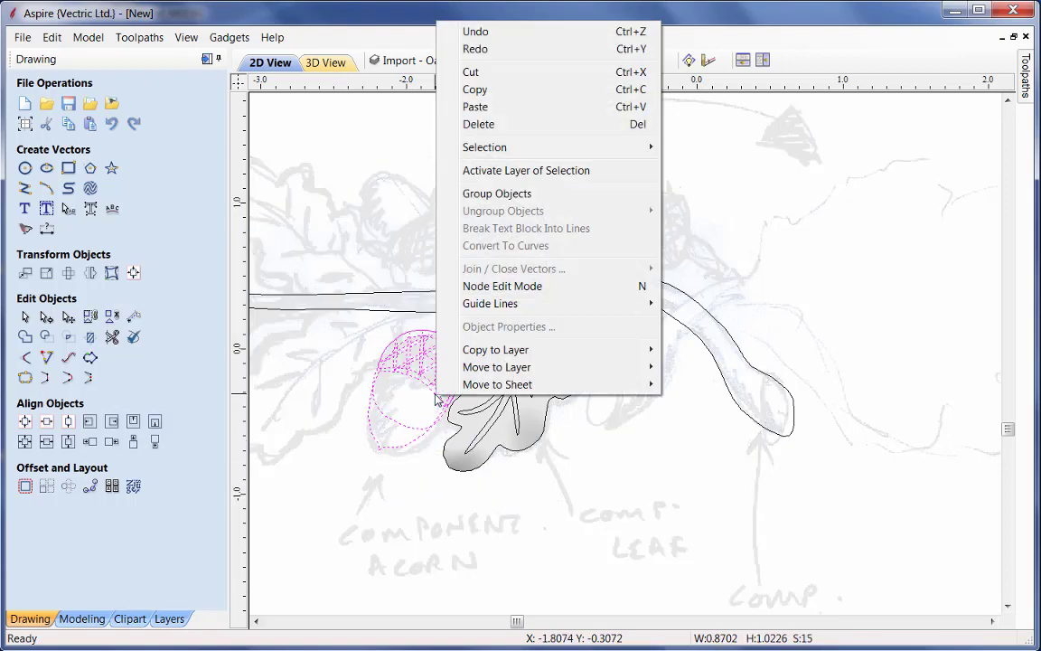
pyautogui.click(472, 94)
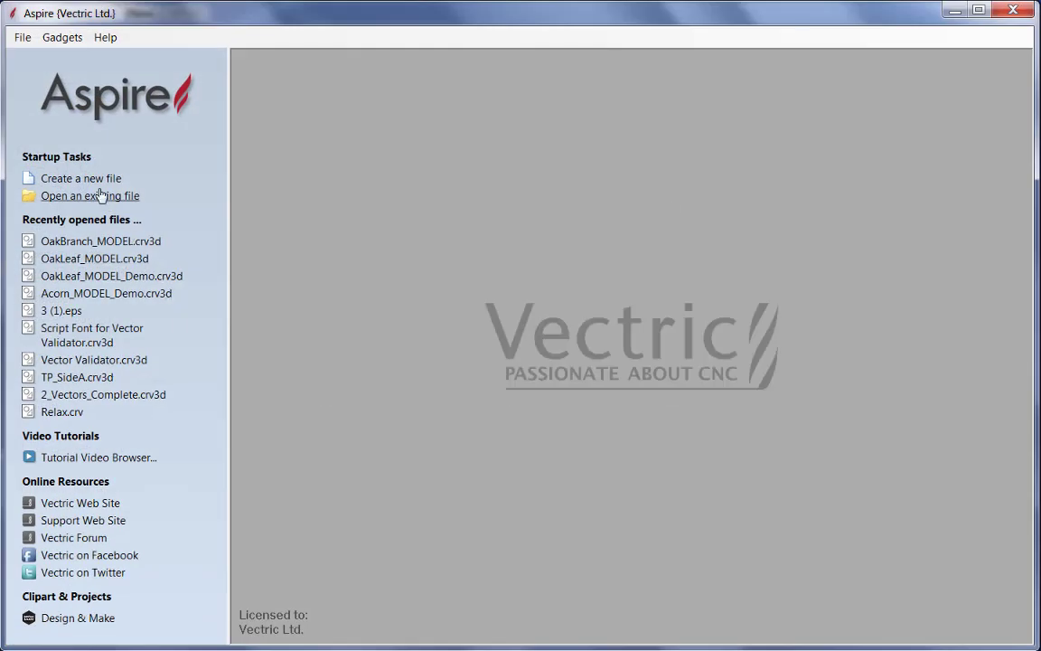
# - Create a new single-sided job 1 inch wide and 1.5 inches high, with 0.75 inch thickness
pyautogui.click(86, 178)
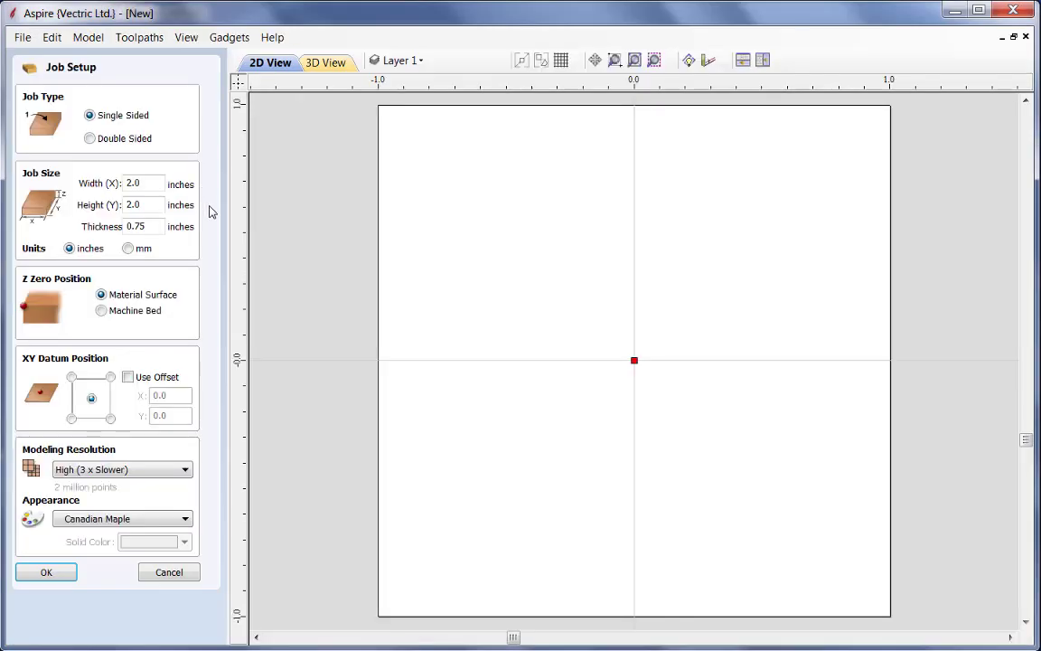
pyautogui.doubleClick(150, 184)
pyautogui.write('1')
pyautogui.doubleClick(155, 206)
pyautogui.write('1.5')
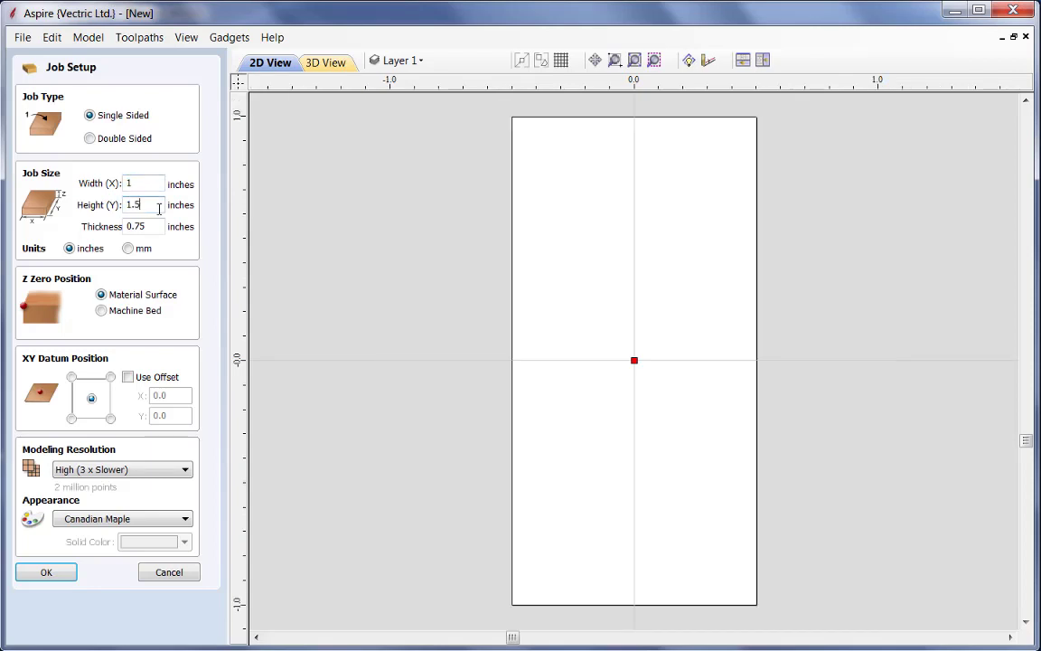
pyautogui.click(70, 575)
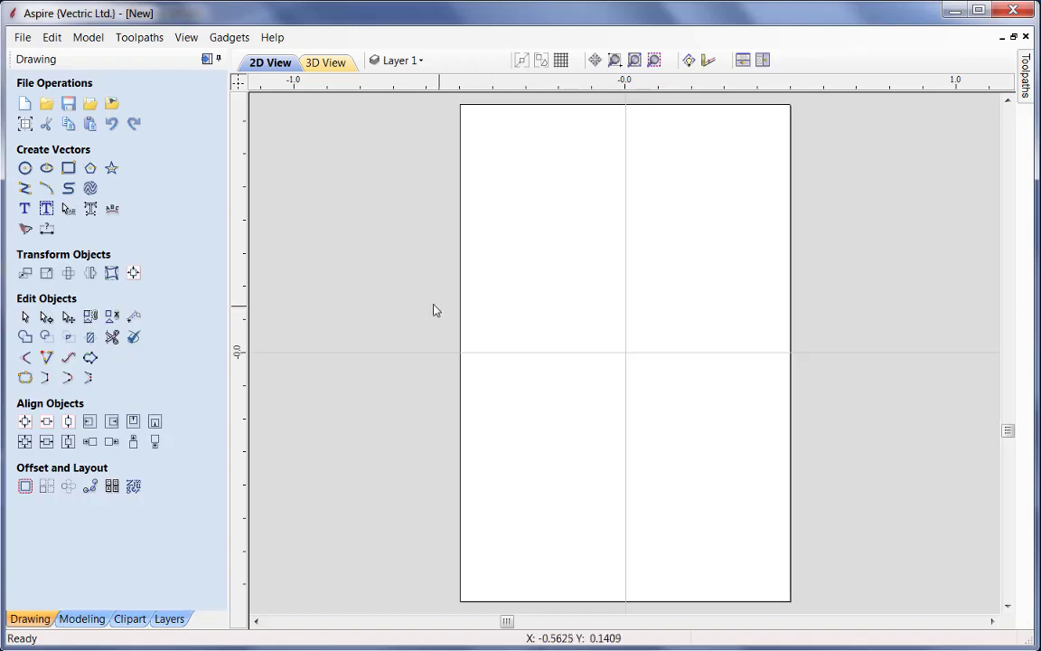
# - Paste the acorn vectors into the new job and center them on the material
pyautogui.rightClick(437, 307)
pyautogui.click(471, 17)
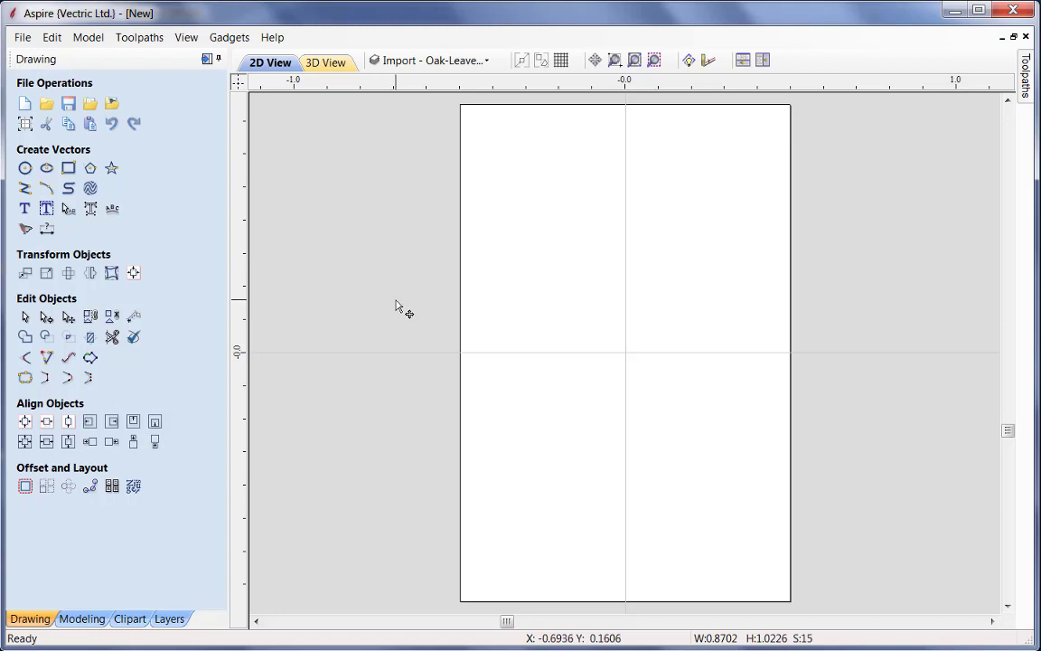
pyautogui.scroll(-4, 384, 307)
pyautogui.moveTo(388, 327); pyautogui.dragTo(579, 331, button='middle')
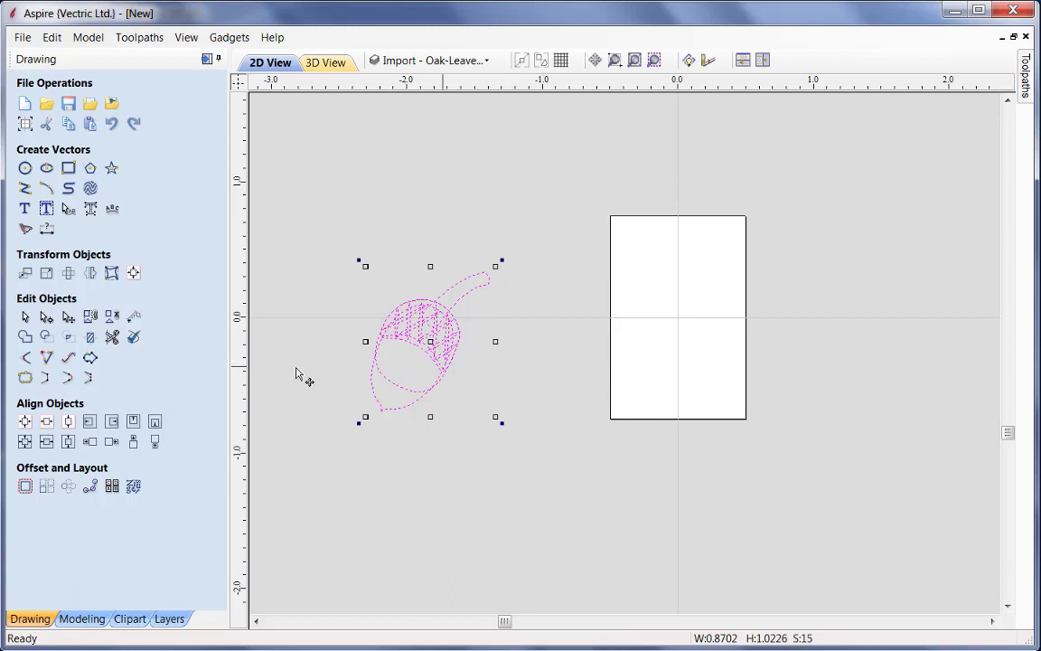
pyautogui.click(133, 274)
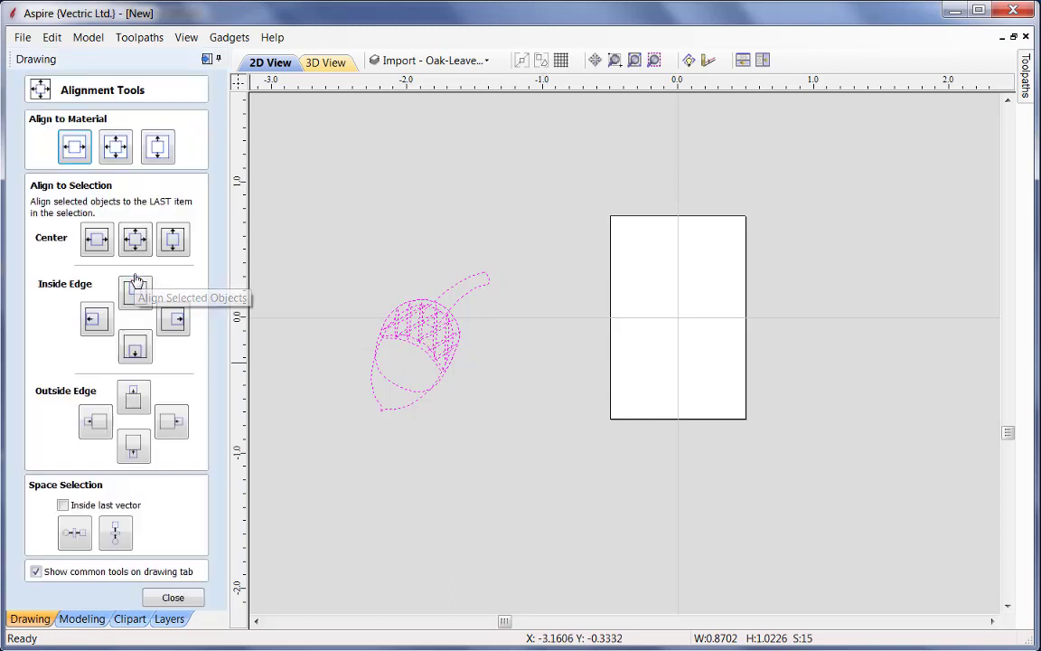
pyautogui.click(115, 146)
pyautogui.click(172, 598)
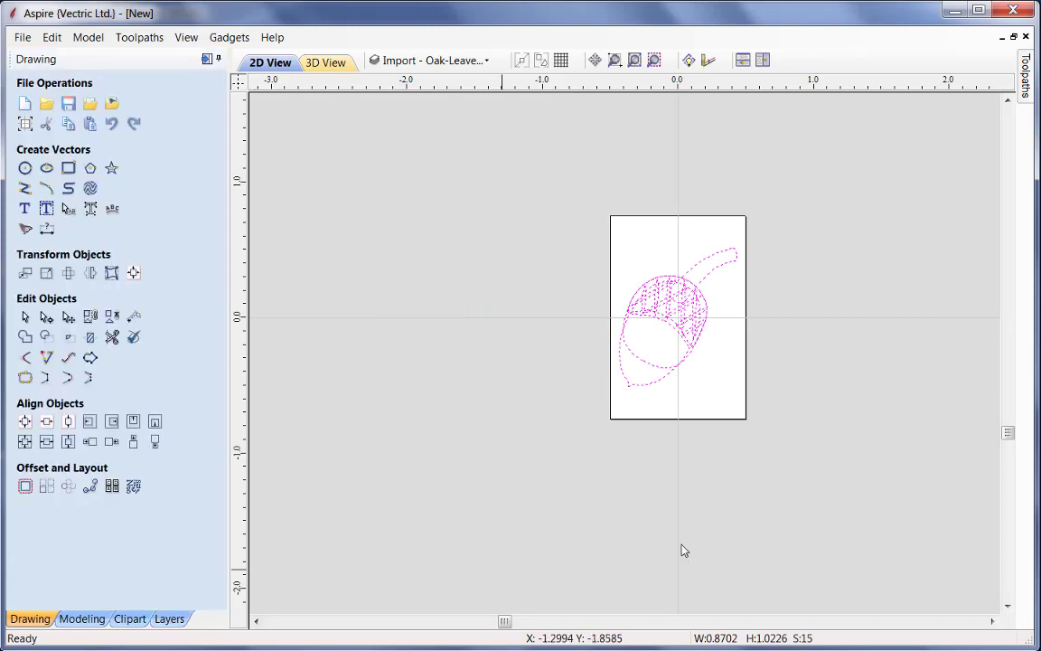
pyautogui.click(672, 395)
# - Examine the separate acorn vectors: the shell dome outline, cap boundary, nut outline, stem and crosshatch slivers
pyautogui.scroll(3, 687, 390)
pyautogui.moveTo(708, 472); pyautogui.dragTo(644, 503, button='middle')
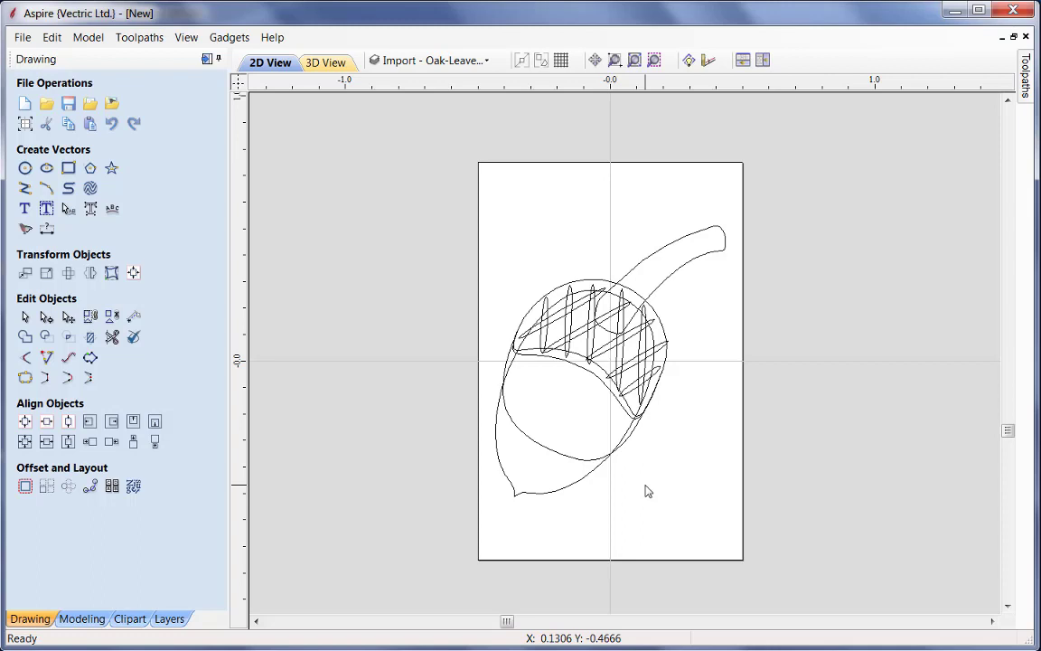
pyautogui.click(546, 455)
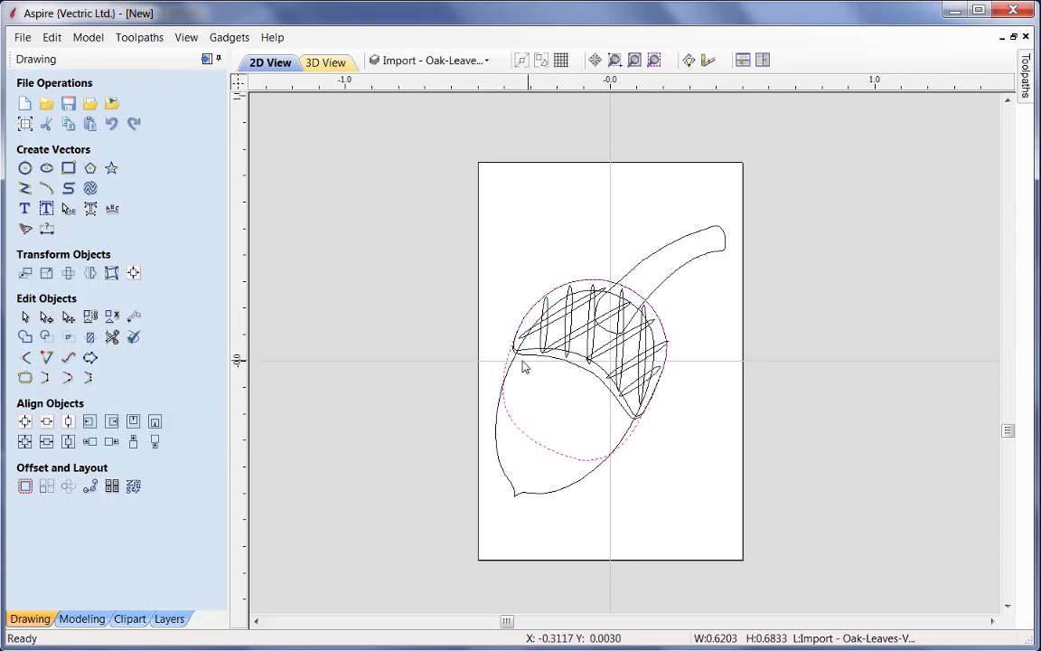
pyautogui.click(596, 383)
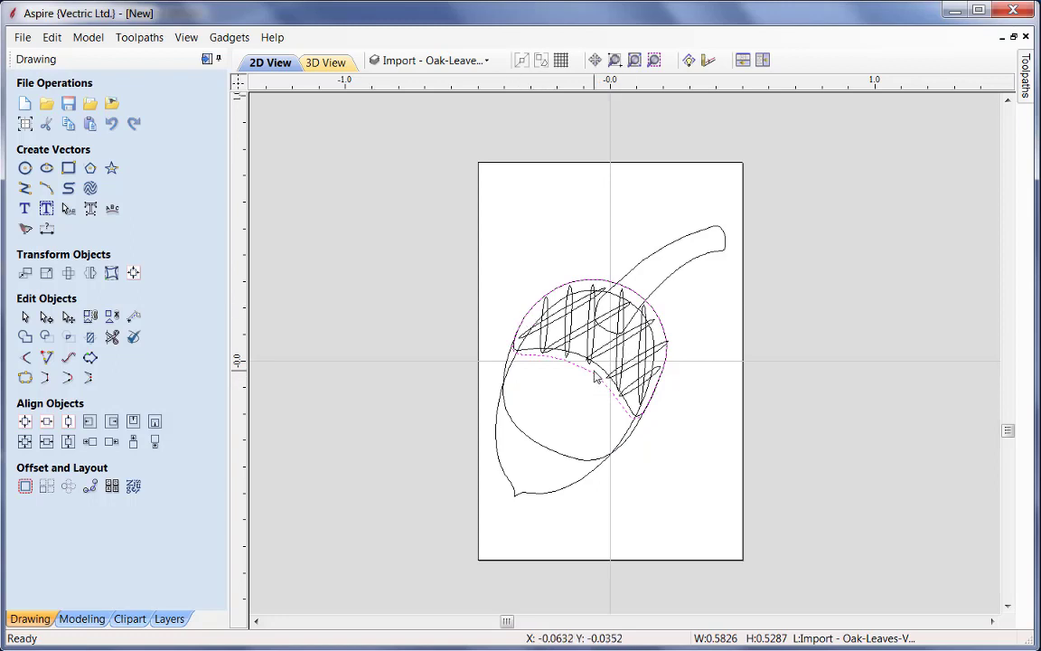
pyautogui.click(584, 486)
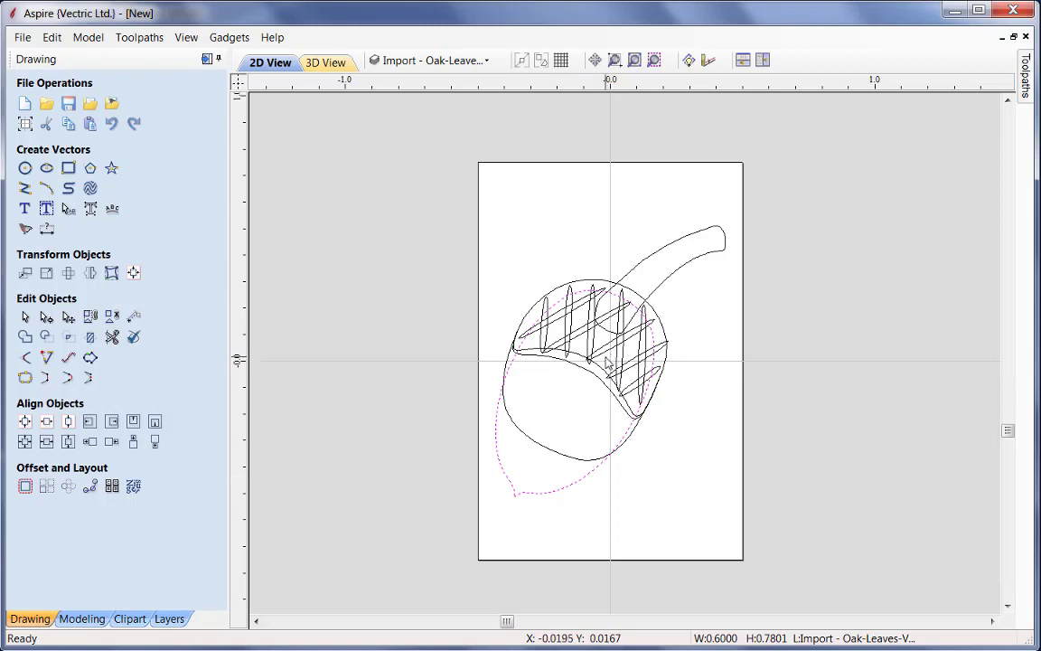
pyautogui.click(671, 280)
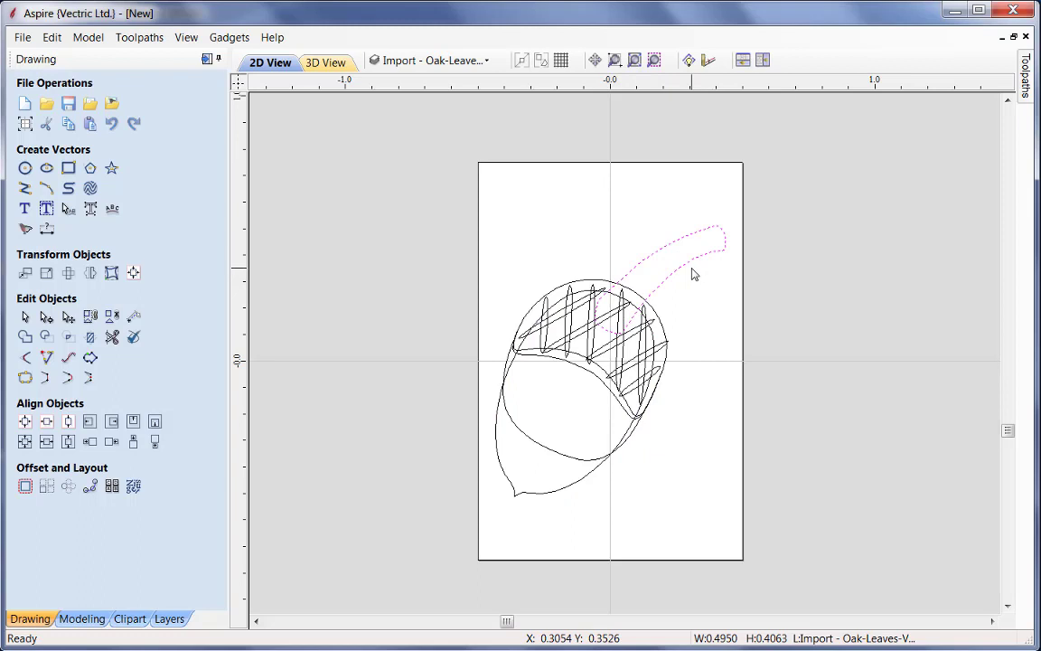
pyautogui.click(549, 331)
pyautogui.click(554, 323)
pyautogui.click(569, 330)
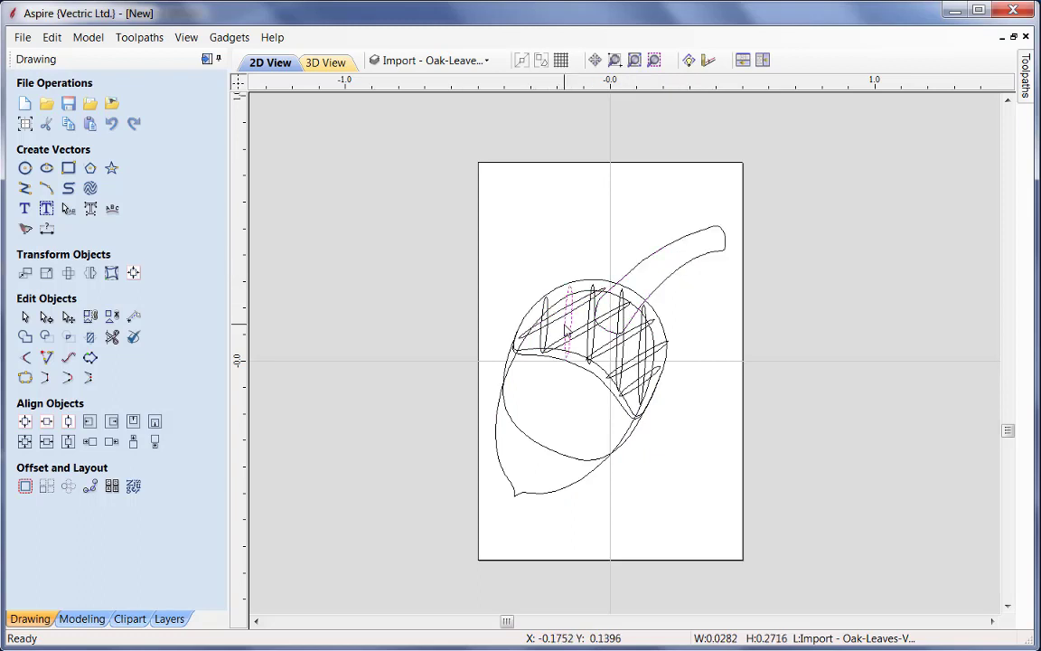
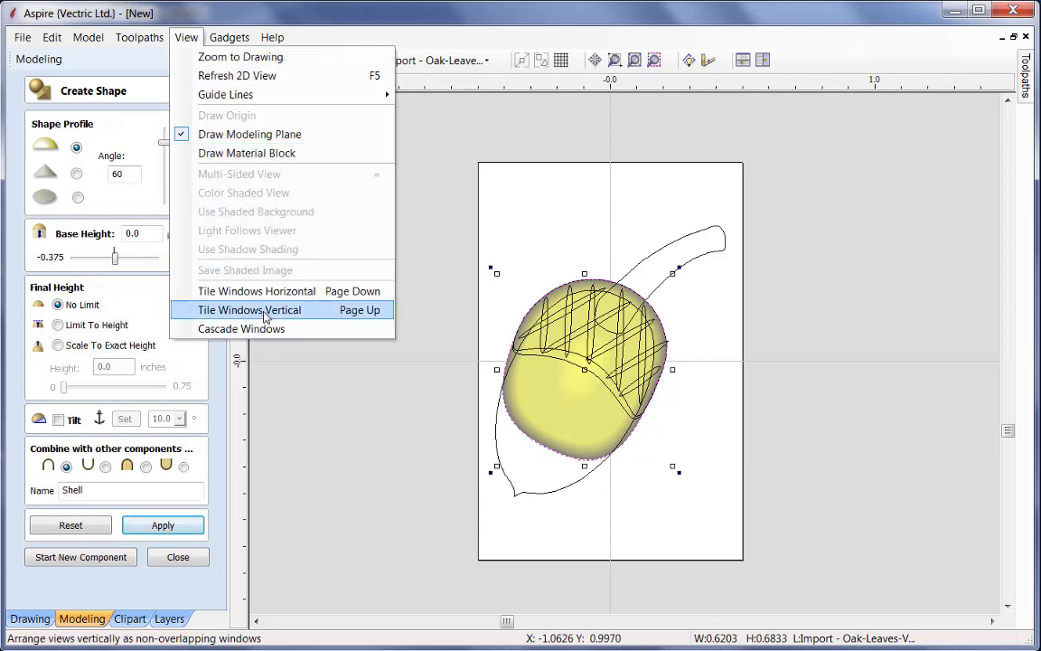
# - Arrange the 2D and 3D views side by side, check the domed Shell component in 3D, and finish its shape creation
pyautogui.click(271, 309)
pyautogui.moveTo(828, 384)
pyautogui.mouseDown()
pyautogui.moveTo(778, 326)
pyautogui.moveTo(709, 414)
pyautogui.moveTo(841, 381)
pyautogui.mouseUp()
pyautogui.scroll(2, 767, 406)
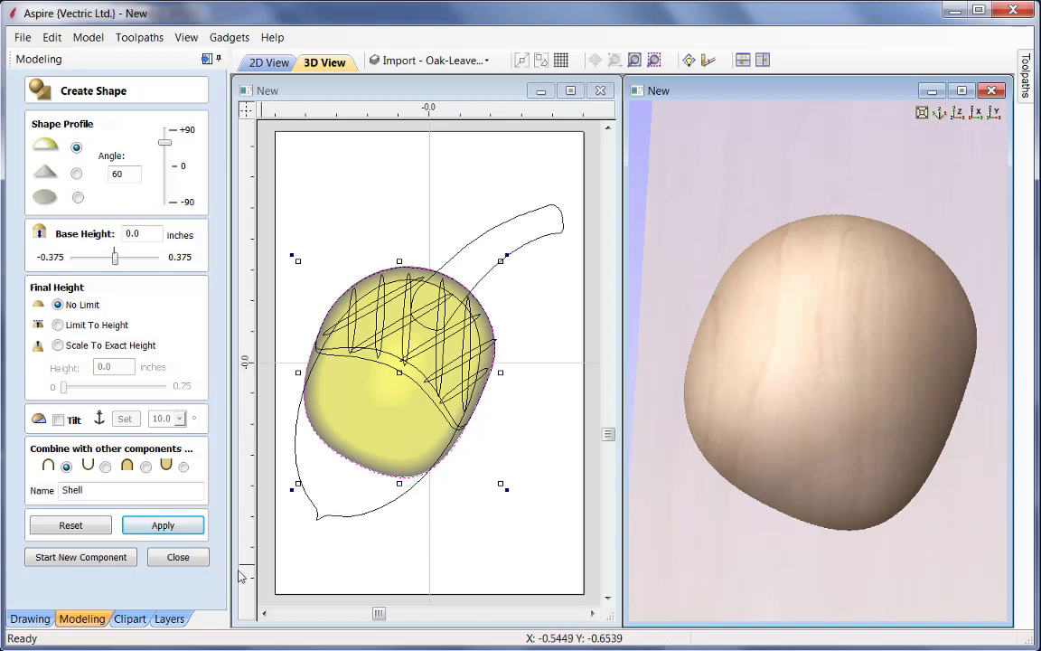
pyautogui.click(178, 558)
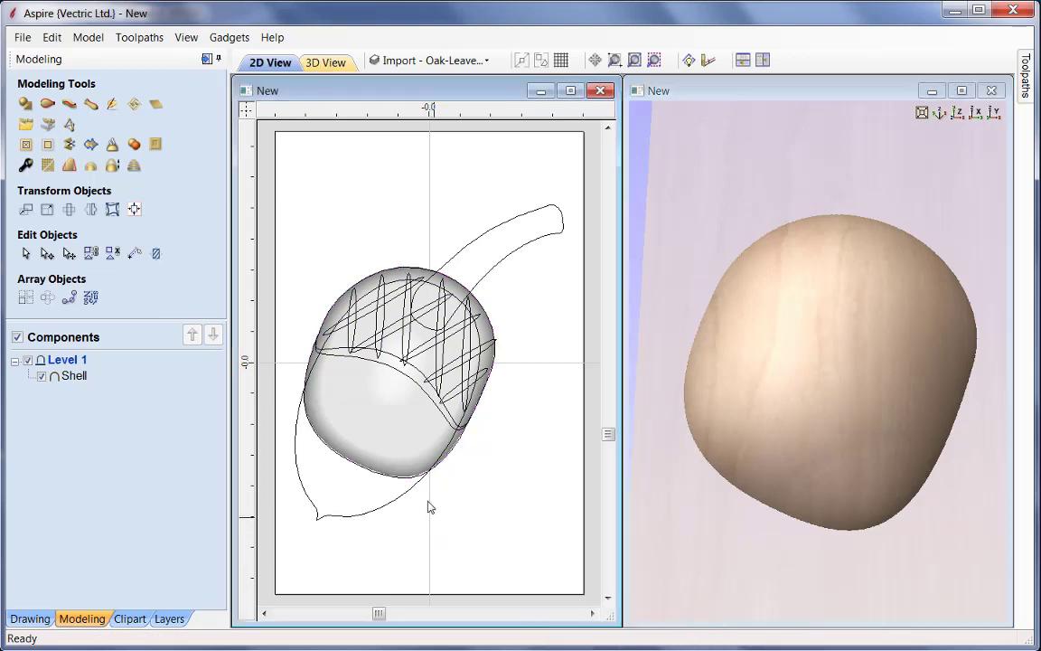
# - Clear the part of the Shell component outside the acorn cap boundary vector and inspect the trimmed cap in 3D
pyautogui.click(414, 464)
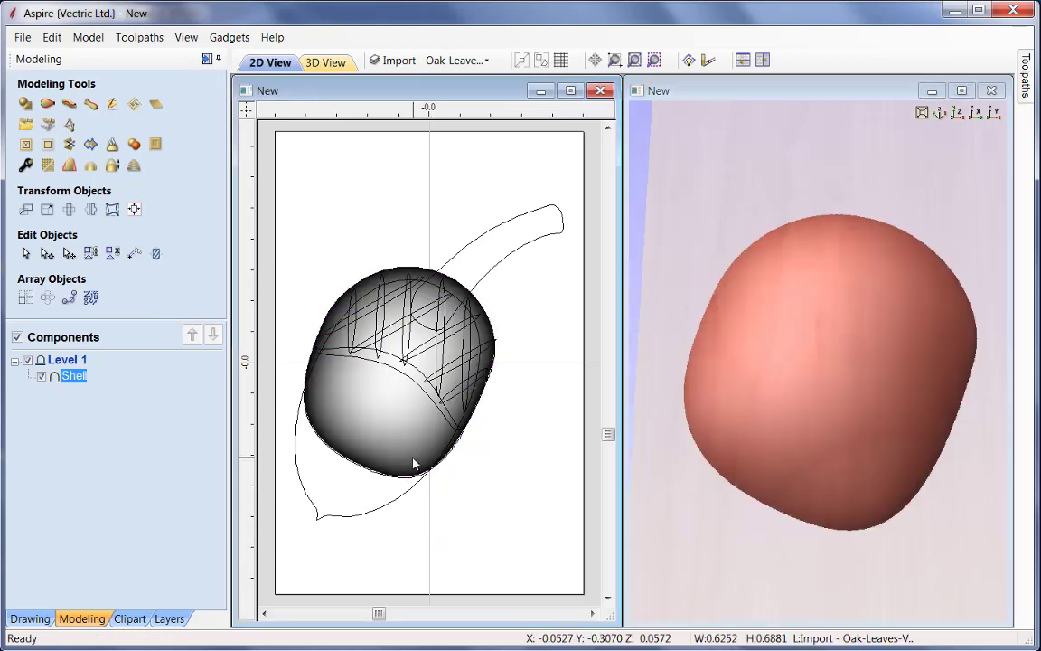
pyautogui.keyDown('shift'); pyautogui.click(402, 377); pyautogui.keyUp('shift')
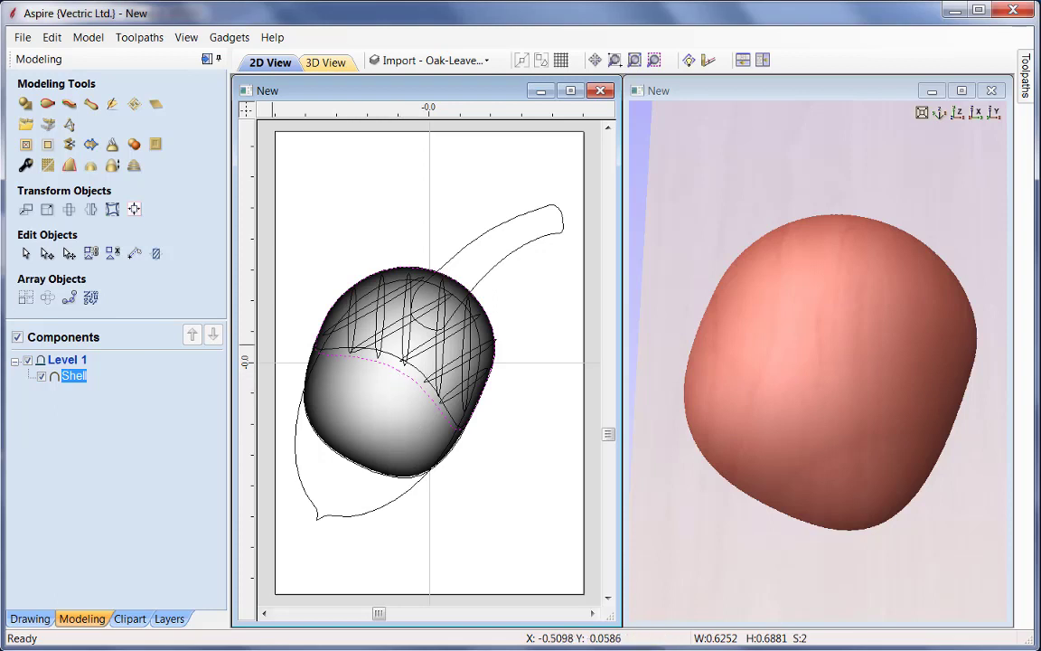
pyautogui.click(47, 149)
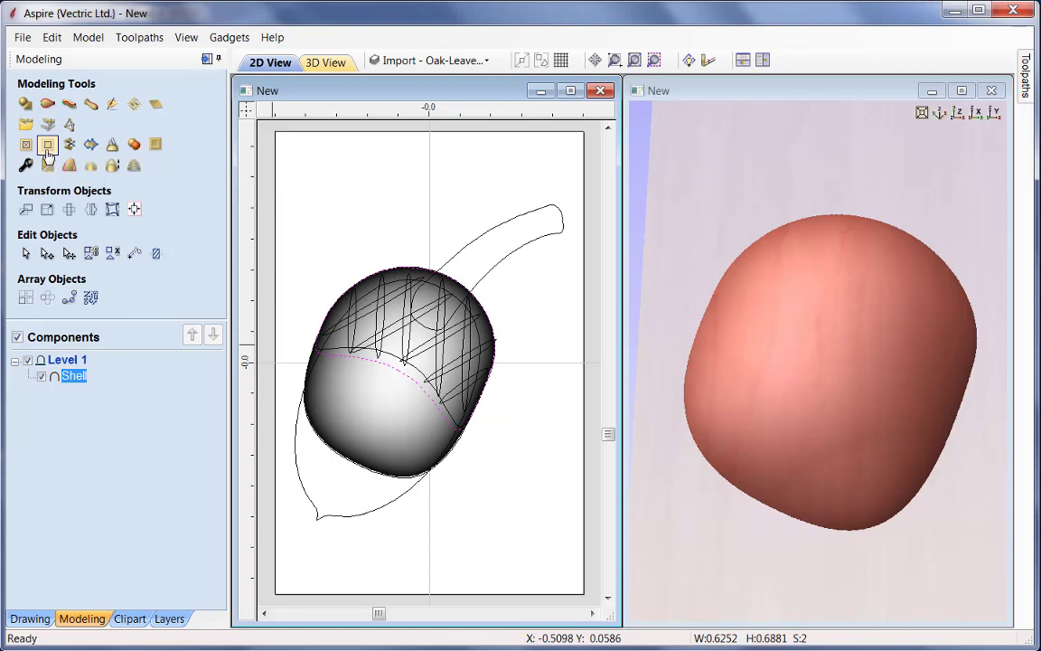
pyautogui.click(927, 481)
pyautogui.moveTo(927, 481); pyautogui.dragTo(806, 391)
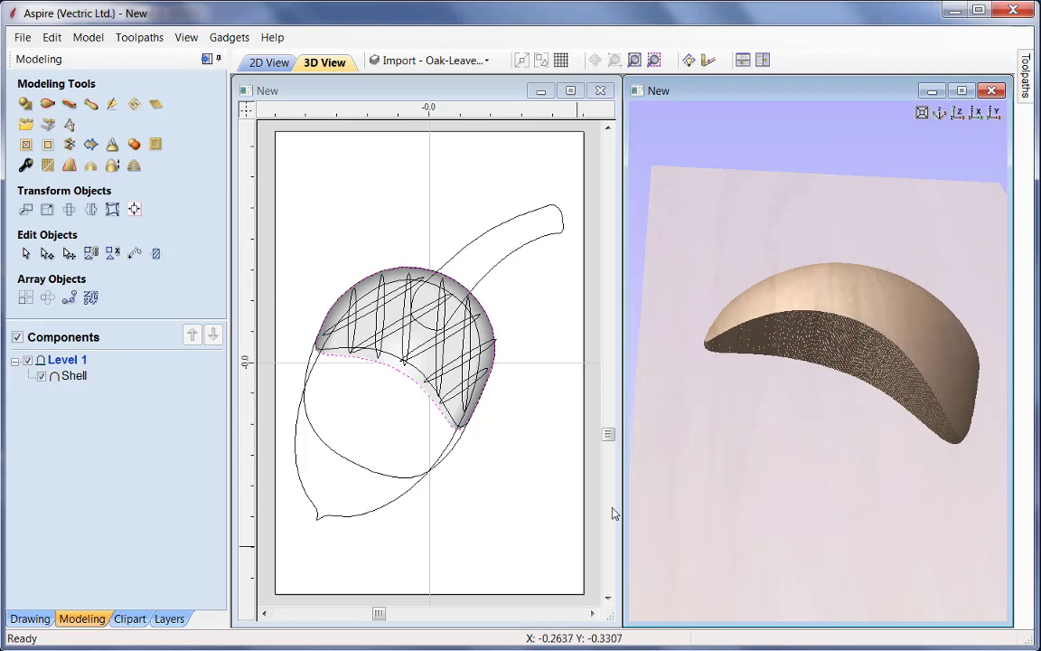
# - Create a rounded 60-degree component named Acorn from the nut outline, merged with the cap by highest points, and inspect it in 3D
pyautogui.click(362, 521)
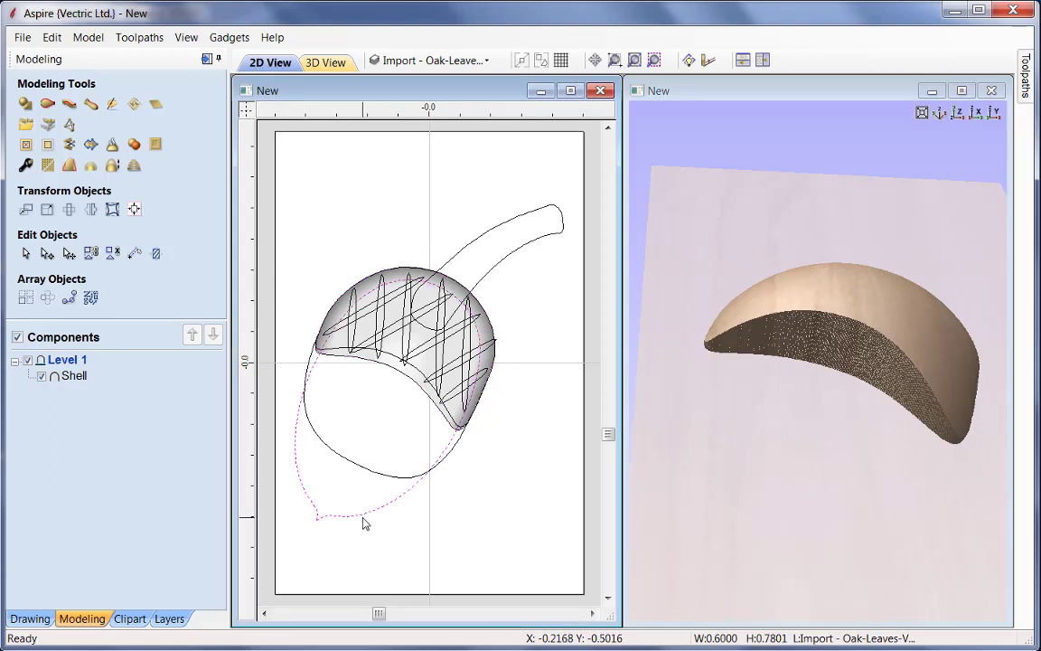
pyautogui.click(27, 105)
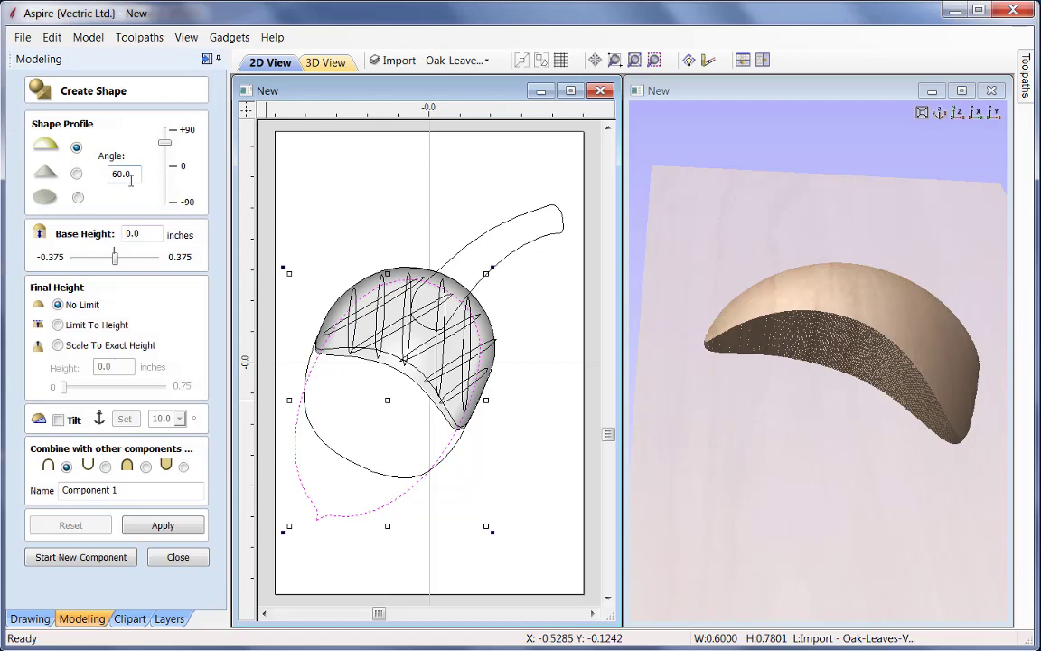
pyautogui.moveTo(121, 490); pyautogui.dragTo(39, 488)
pyautogui.write('Acorn')
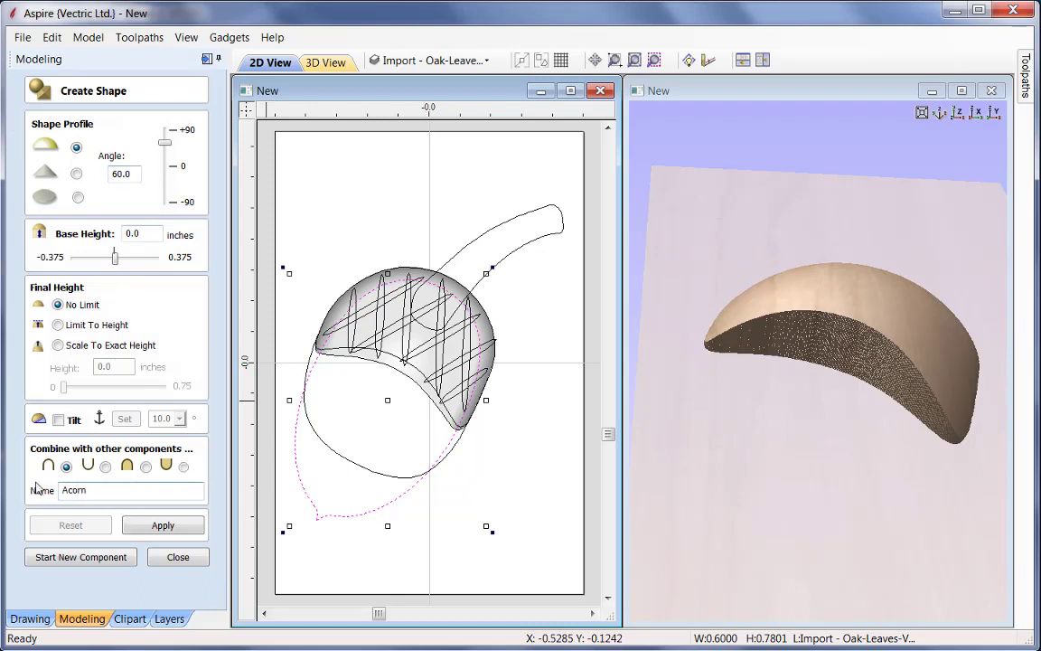
pyautogui.click(146, 467)
pyautogui.click(161, 526)
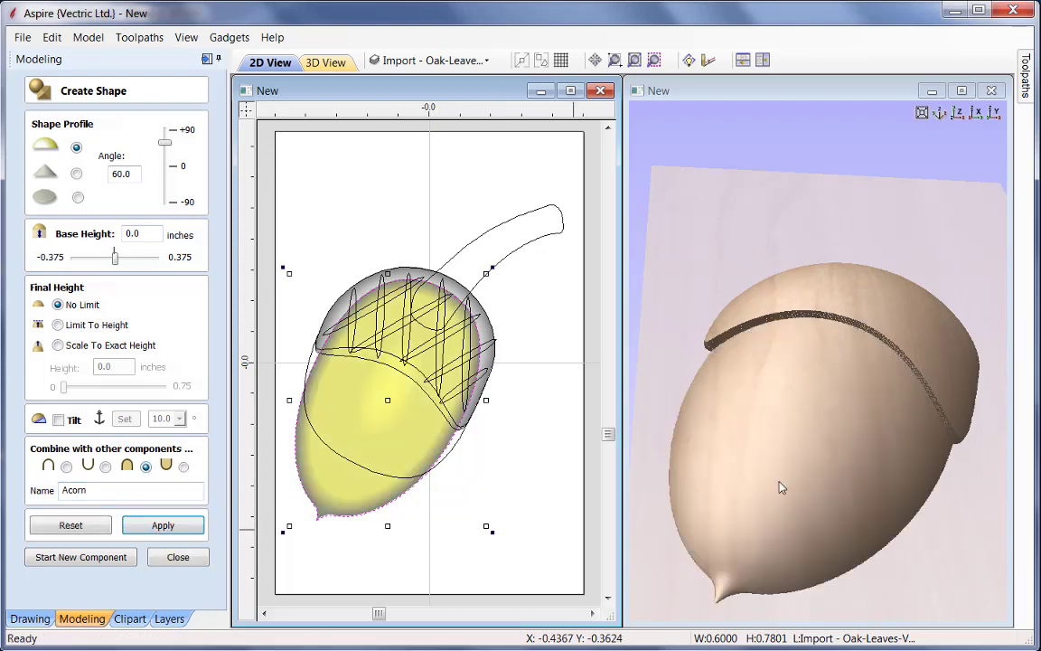
pyautogui.click(936, 505)
pyautogui.moveTo(936, 505); pyautogui.dragTo(956, 530)
pyautogui.moveTo(760, 412)
pyautogui.mouseDown()
pyautogui.moveTo(758, 464)
pyautogui.moveTo(817, 483)
pyautogui.moveTo(751, 407)
pyautogui.moveTo(761, 395)
pyautogui.mouseUp()
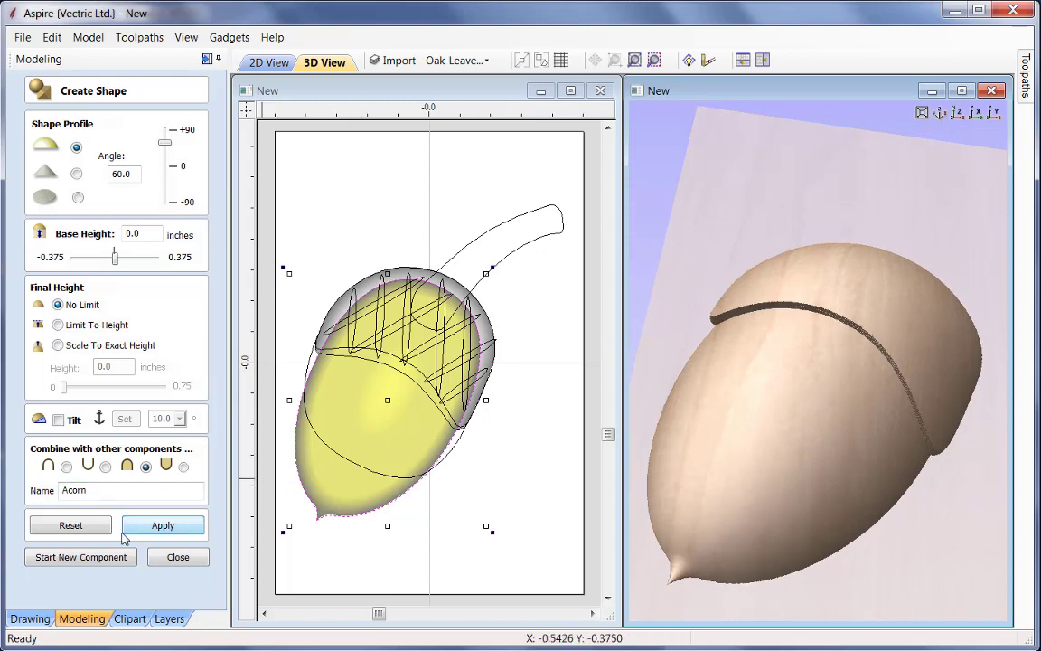
# - Create a rounded 70-degree component named Stalk from the stem outline, merged with the acorn by highest points, and inspect it in 3D
pyautogui.click(102, 557)
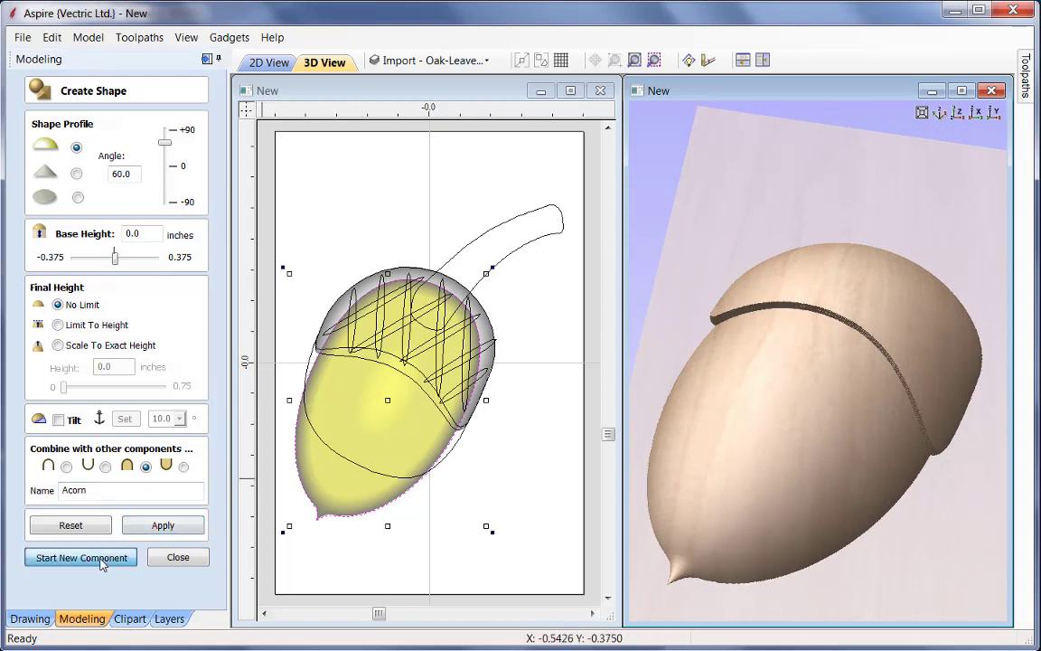
pyautogui.click(500, 270)
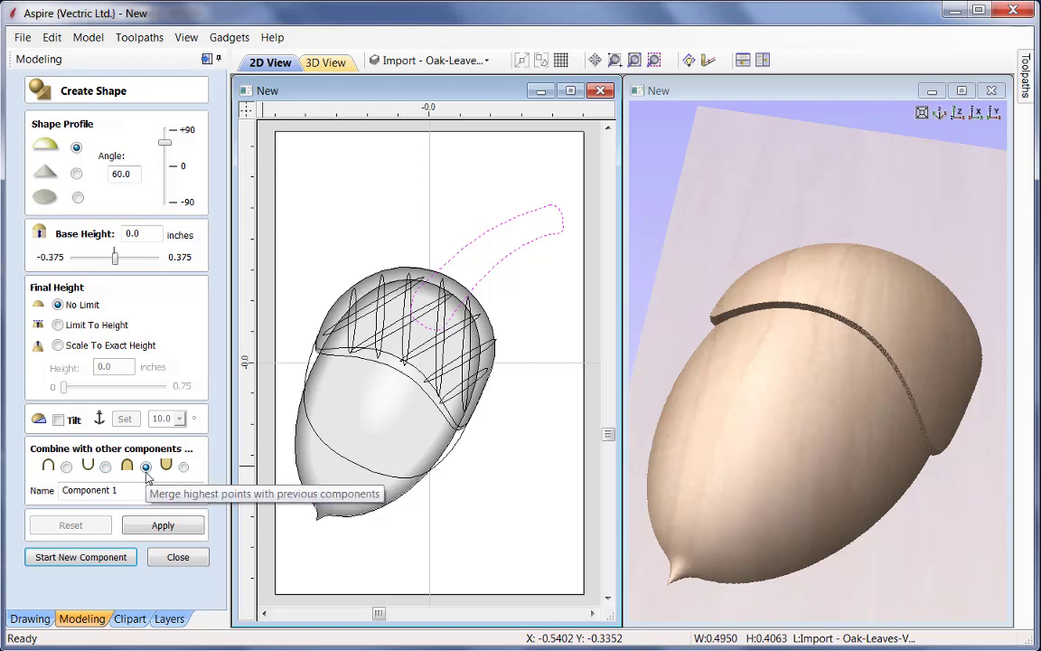
pyautogui.moveTo(131, 173); pyautogui.dragTo(105, 175)
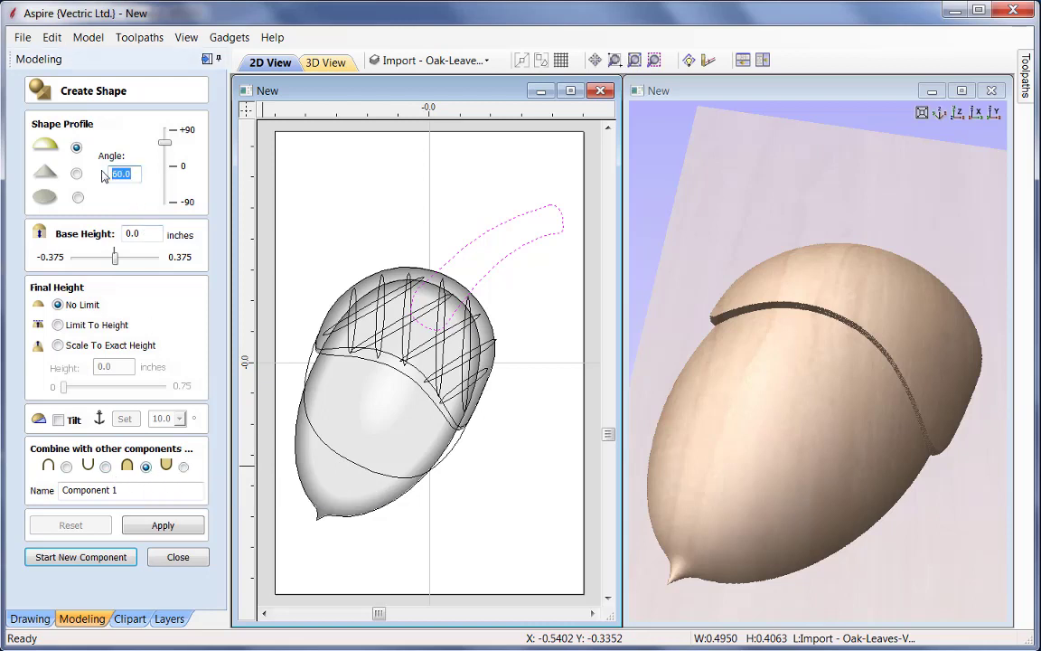
pyautogui.write('70')
pyautogui.press('Tab')
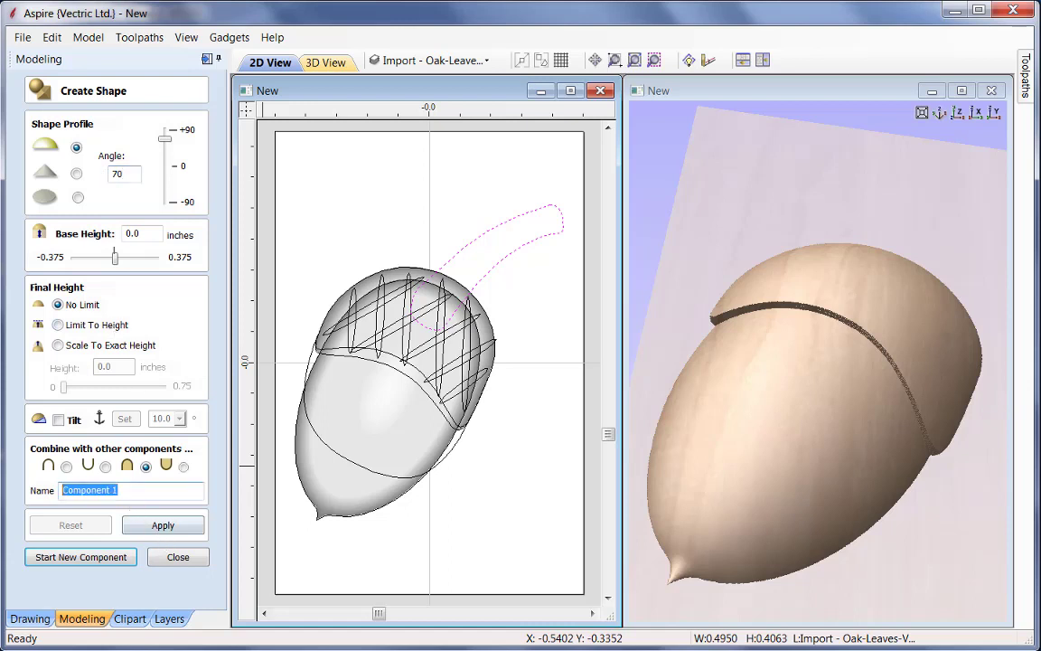
pyautogui.write('Stalk')
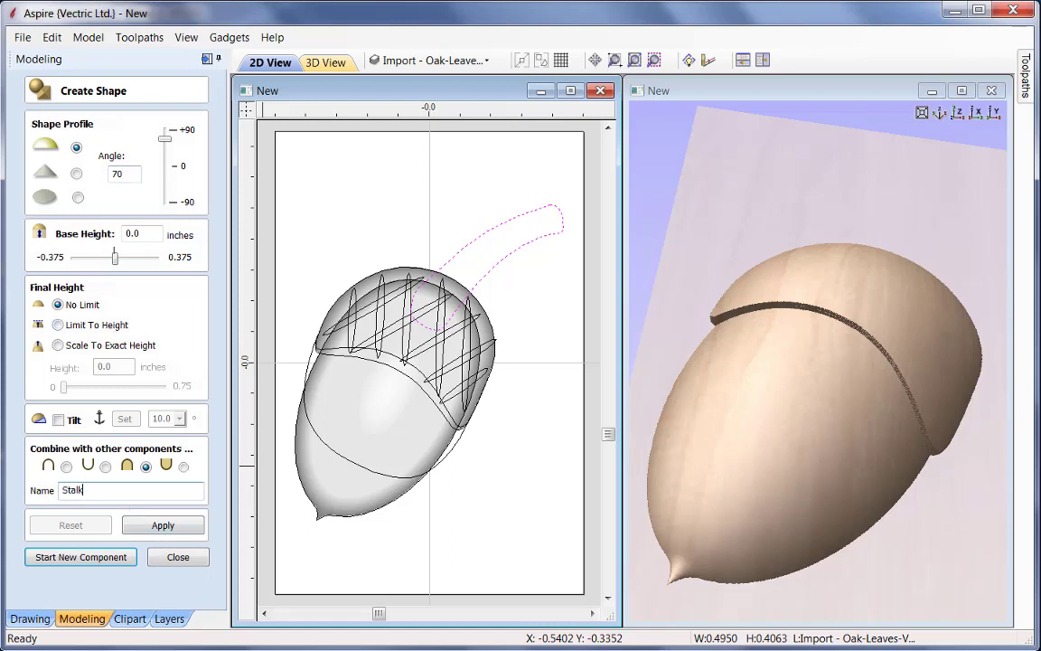
pyautogui.click(154, 526)
pyautogui.moveTo(739, 389); pyautogui.dragTo(806, 395)
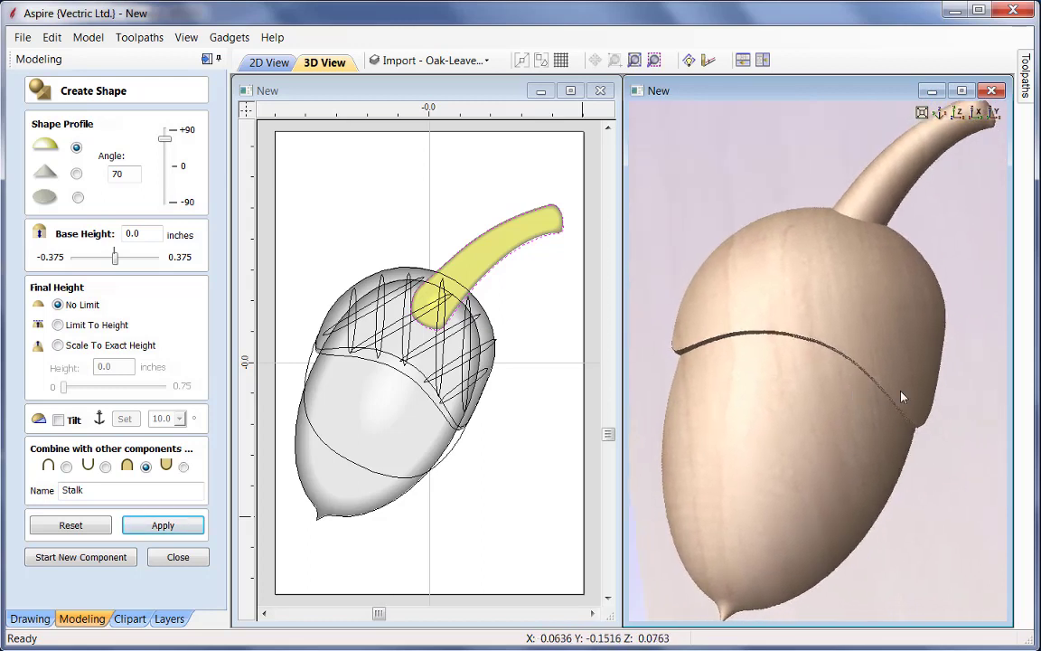
# - Shape the cap's crosshatch slivers as rounded grooves at -48.6 degrees, combined by adding to the previous components, and check them in 3D
pyautogui.click(103, 557)
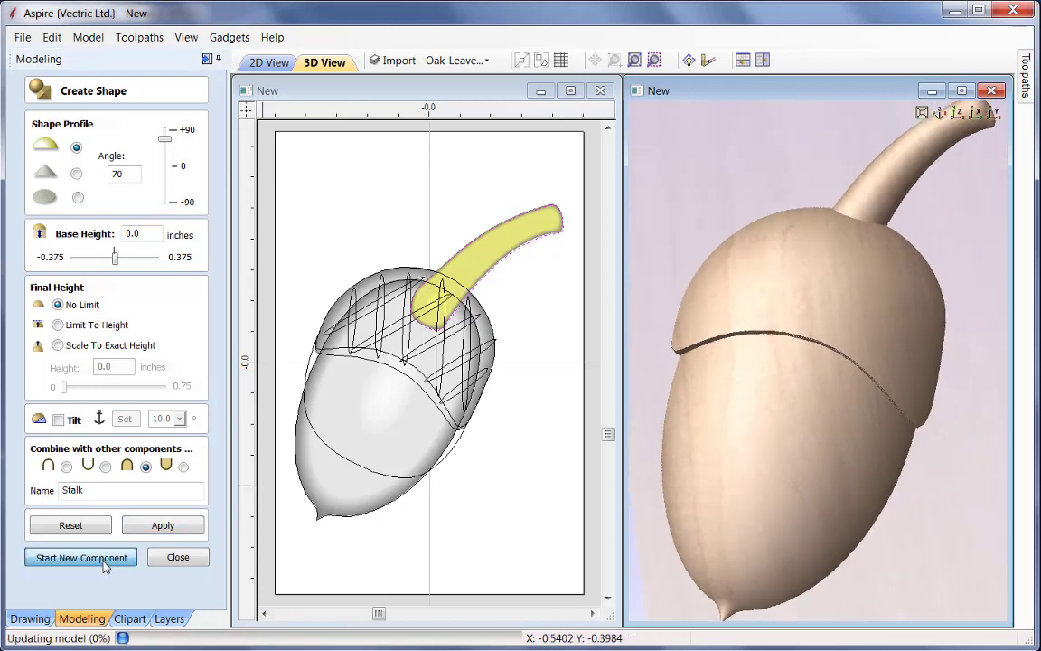
pyautogui.click(304, 289)
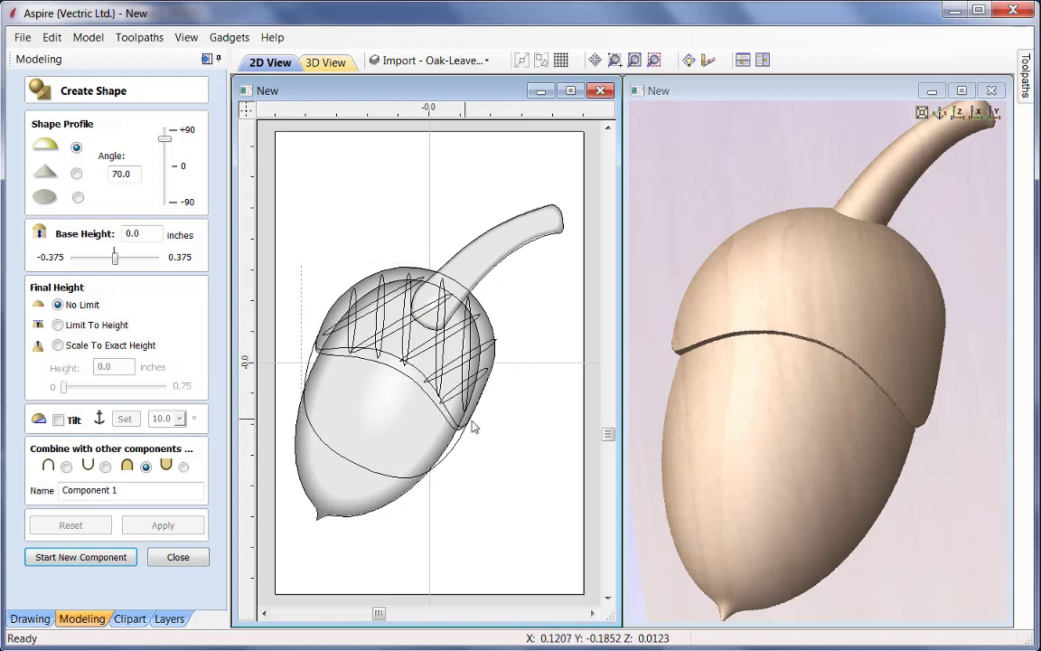
pyautogui.moveTo(505, 421); pyautogui.dragTo(502, 419)
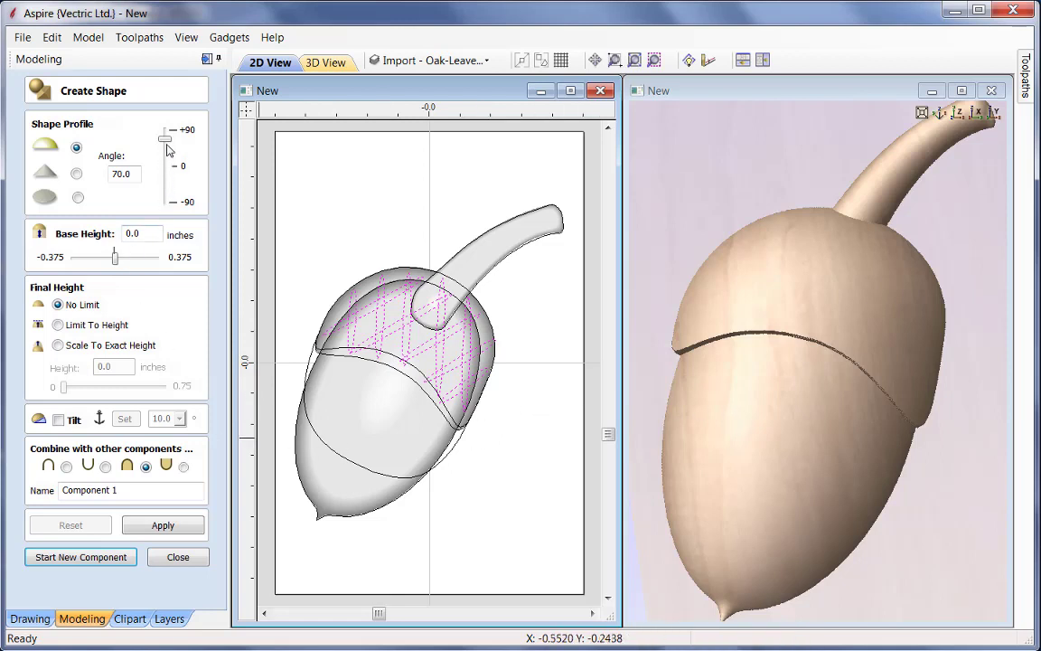
pyautogui.moveTo(167, 138)
pyautogui.mouseDown()
pyautogui.moveTo(169, 194)
pyautogui.moveTo(166, 185)
pyautogui.mouseUp()
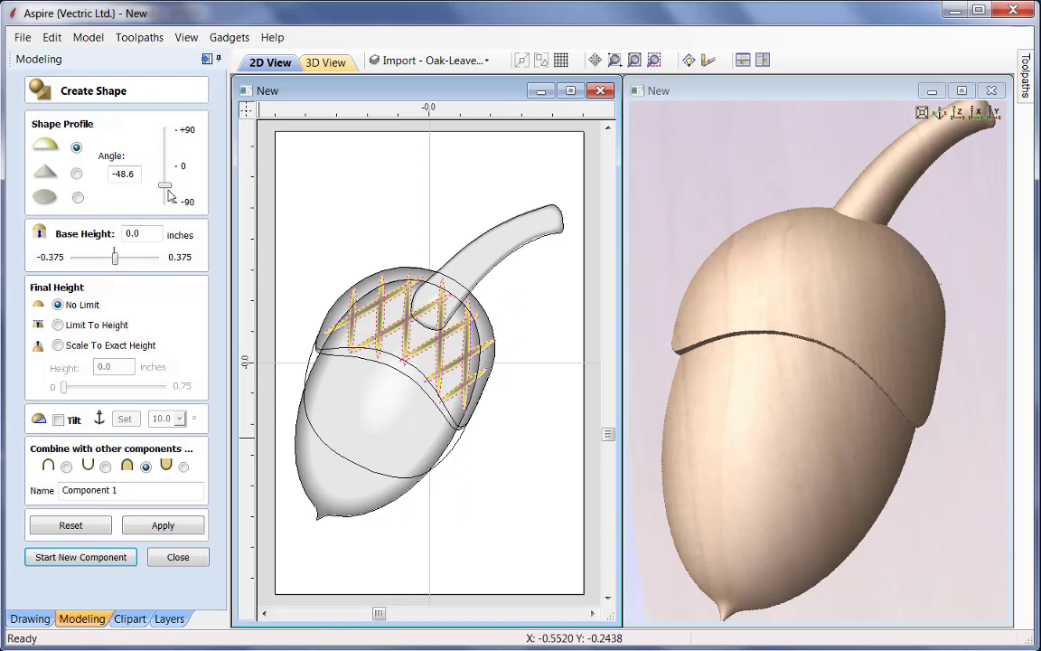
pyautogui.click(67, 468)
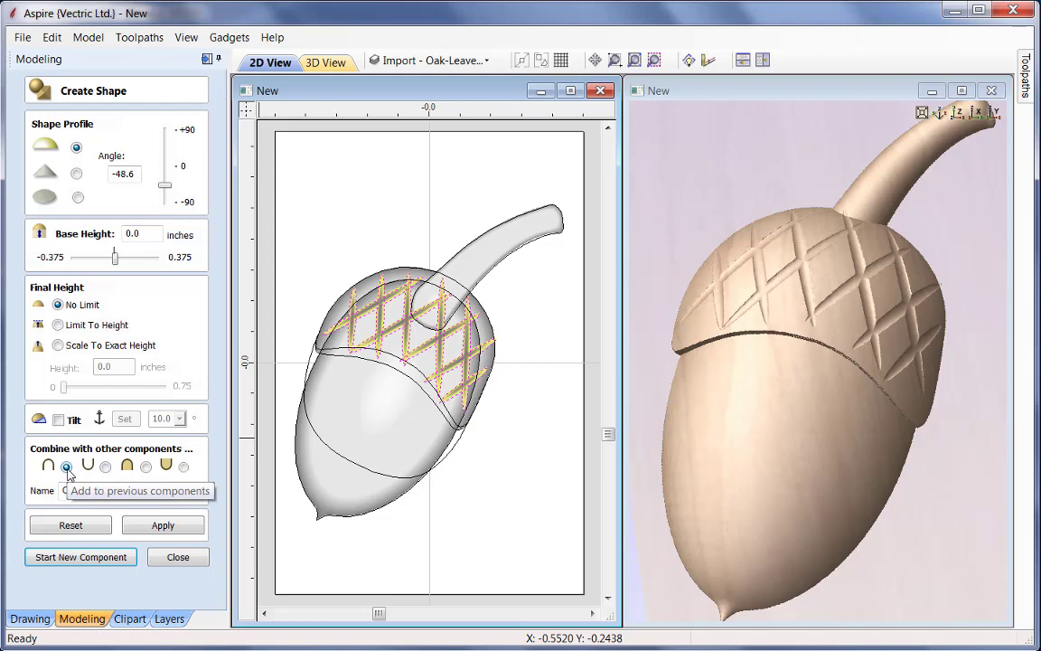
pyautogui.moveTo(750, 492); pyautogui.dragTo(797, 382)
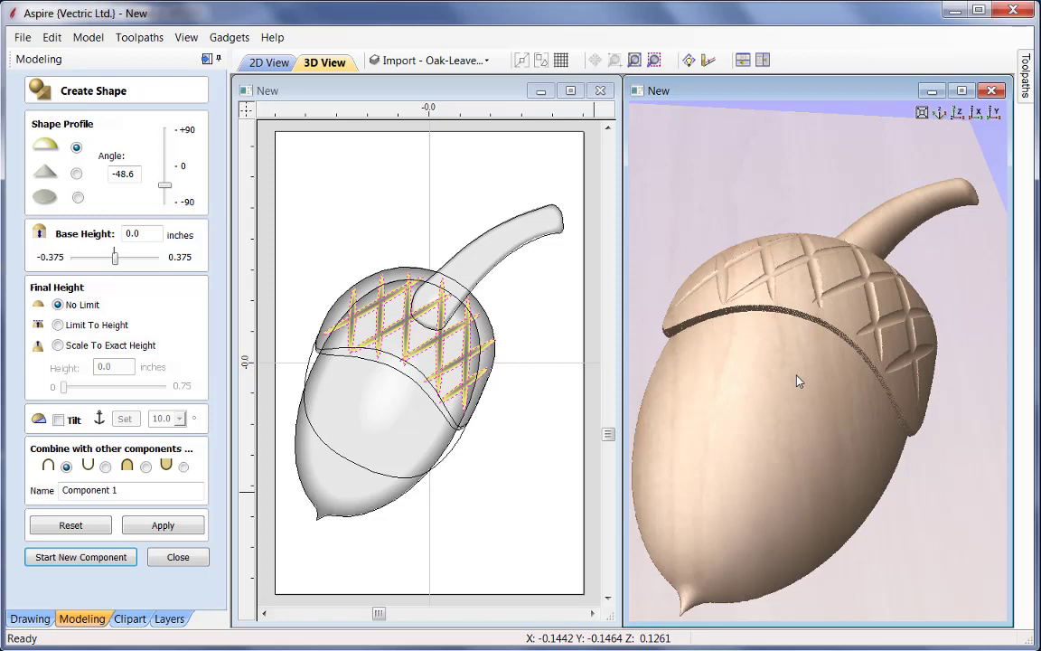
# - Name the crosshatch component Detail, finish its shape creation and examine the complete acorn in 3D
pyautogui.moveTo(121, 492); pyautogui.dragTo(27, 492)
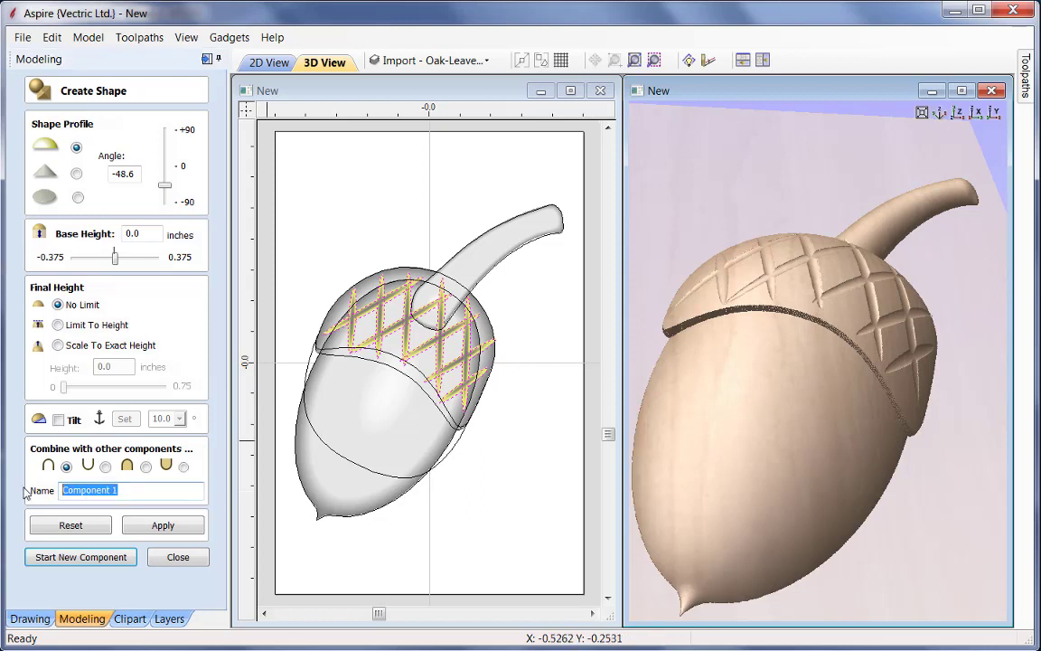
pyautogui.write('Dt')
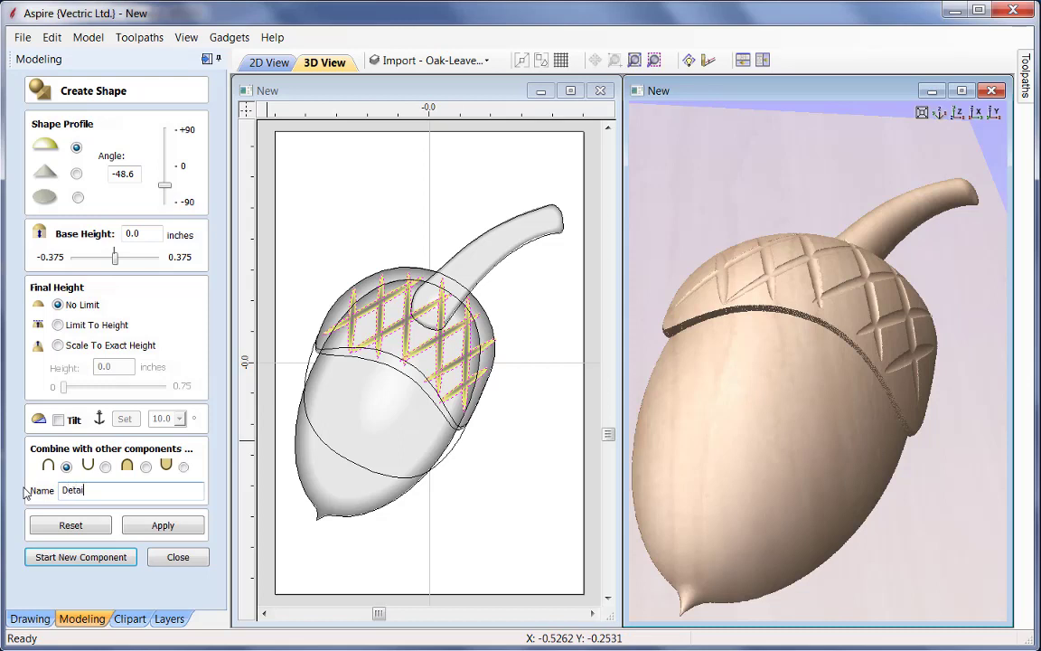
pyautogui.click(177, 558)
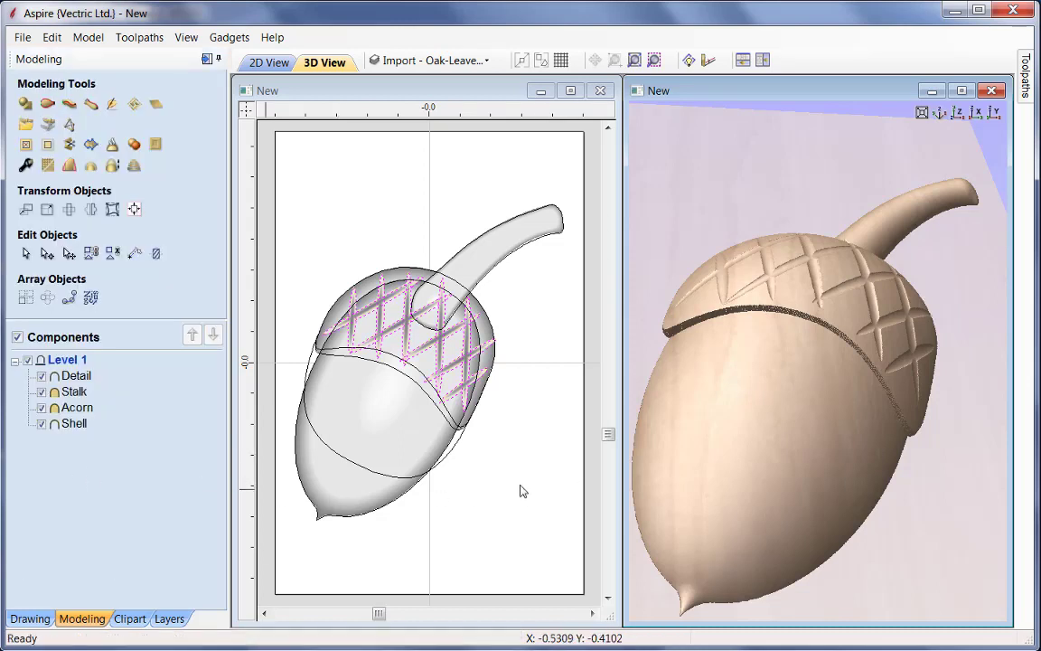
pyautogui.moveTo(765, 392); pyautogui.dragTo(799, 340)
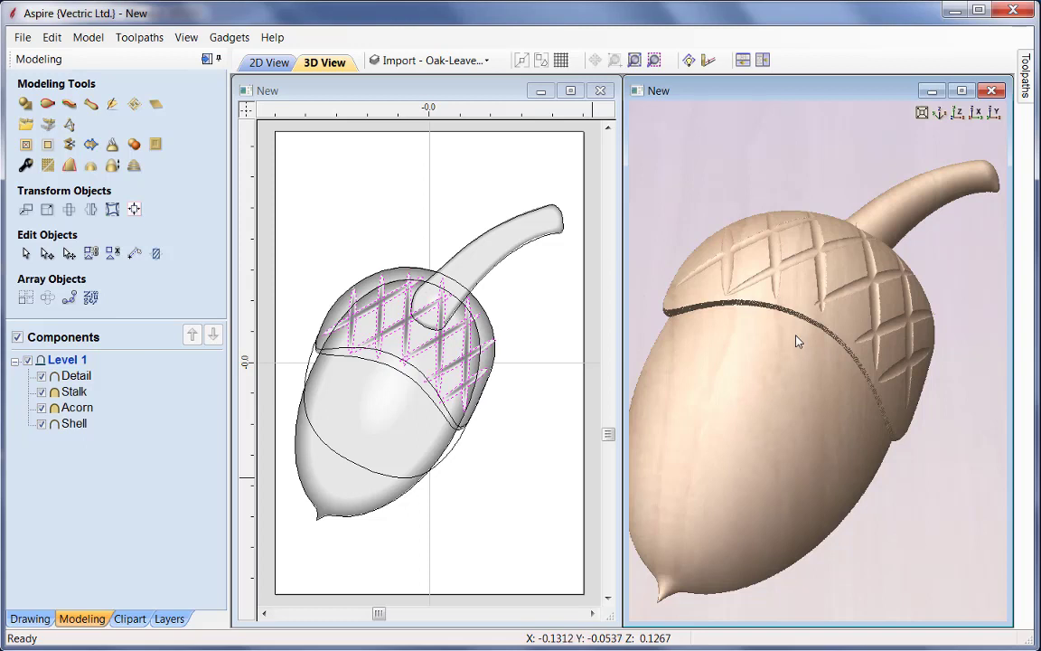
pyautogui.moveTo(799, 340); pyautogui.dragTo(795, 298)
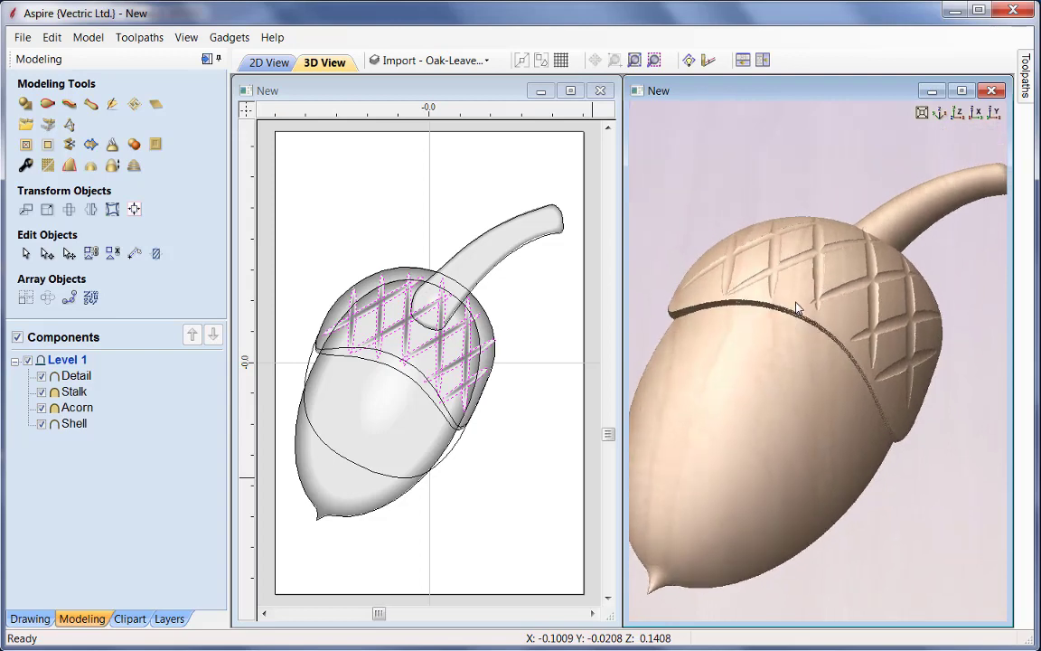
# - Bake the Detail, Stalk, Acorn and Shell components into one and smooth it slightly below medium strength, preserving transparency
pyautogui.click(74, 376)
pyautogui.keyDown('shift'); pyautogui.click(76, 424); pyautogui.keyUp('shift')
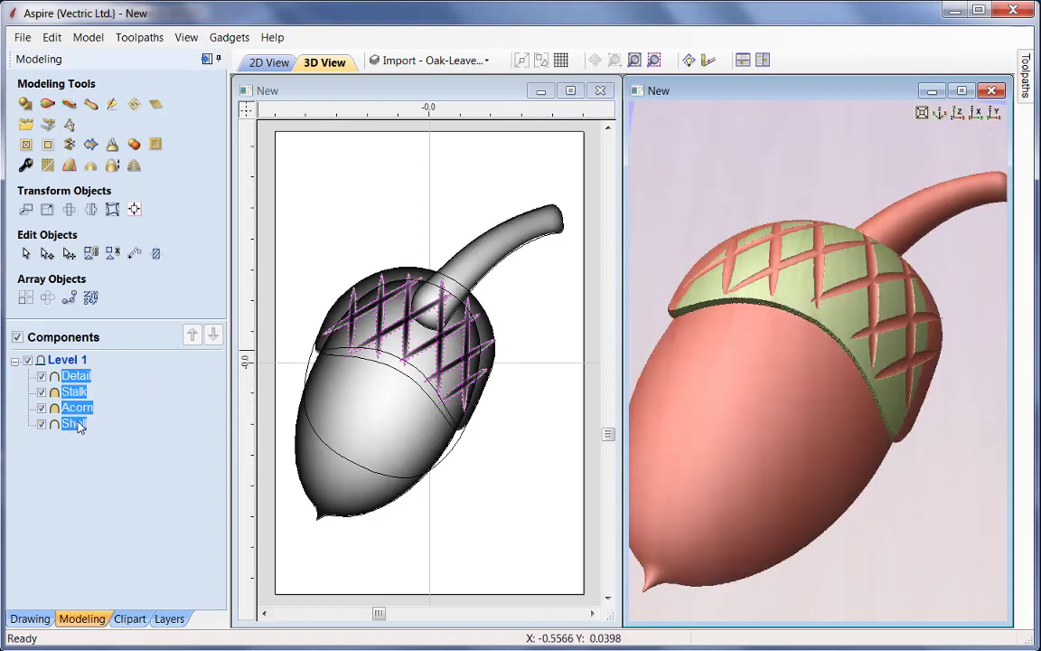
pyautogui.click(47, 166)
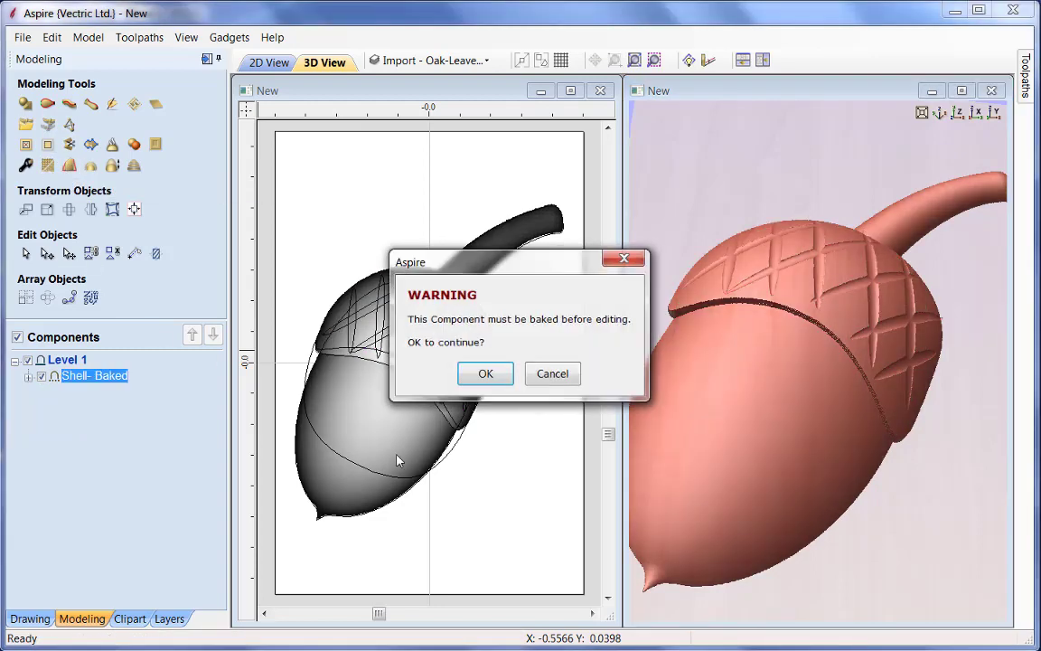
pyautogui.click(485, 375)
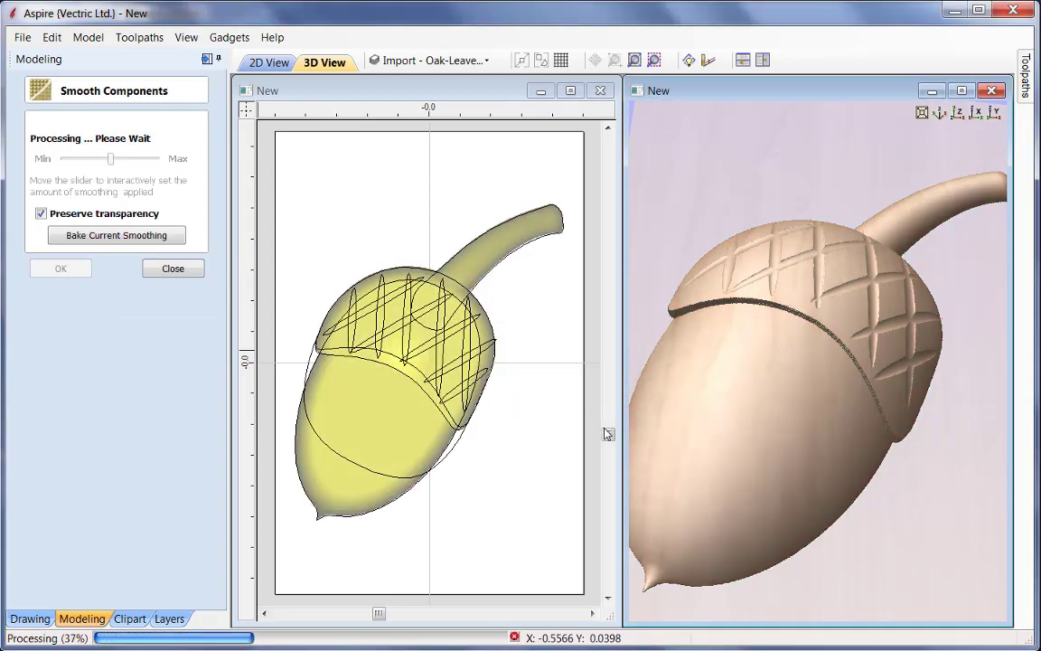
pyautogui.moveTo(802, 343); pyautogui.dragTo(816, 416)
pyautogui.moveTo(109, 159)
pyautogui.mouseDown()
pyautogui.moveTo(76, 160)
pyautogui.moveTo(97, 165)
pyautogui.mouseUp()
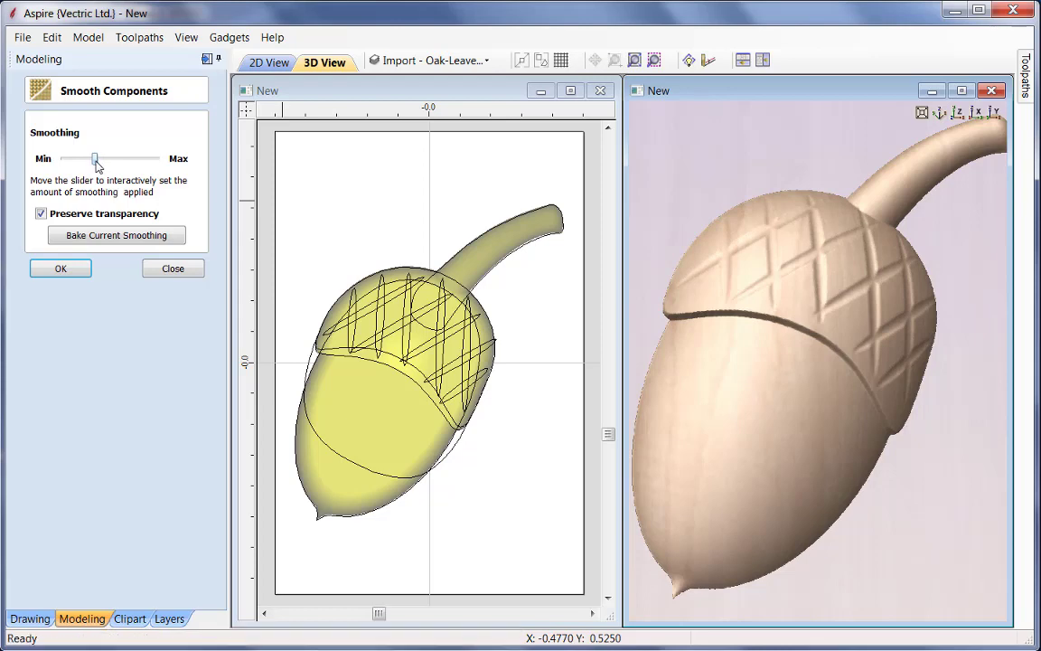
pyautogui.click(73, 271)
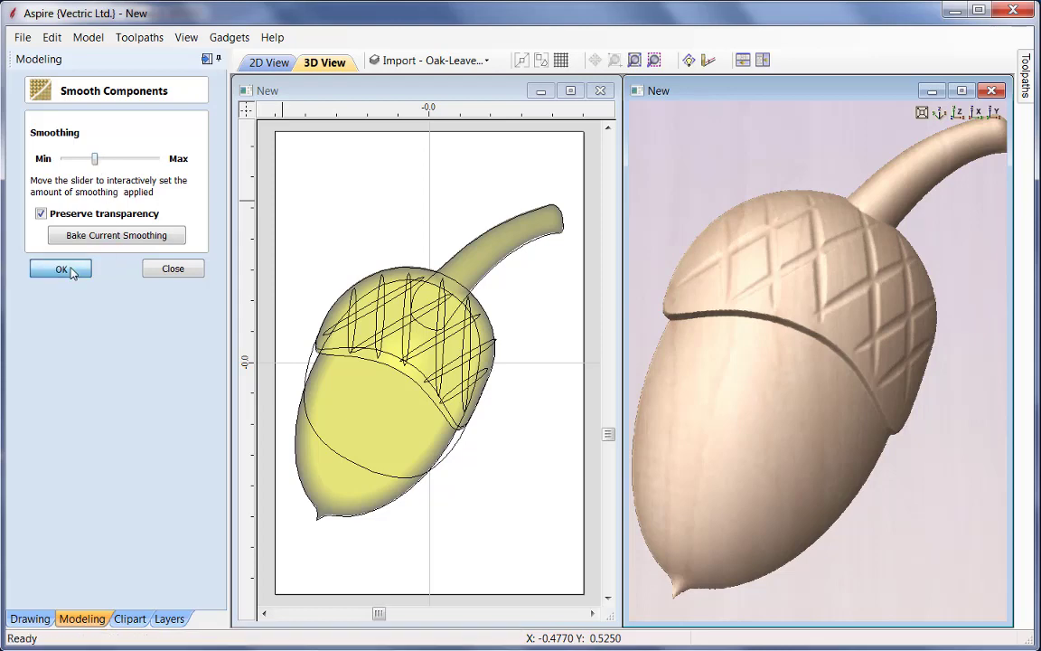
# - Rename the baked and smoothed component as Acorn
pyautogui.rightClick(104, 383)
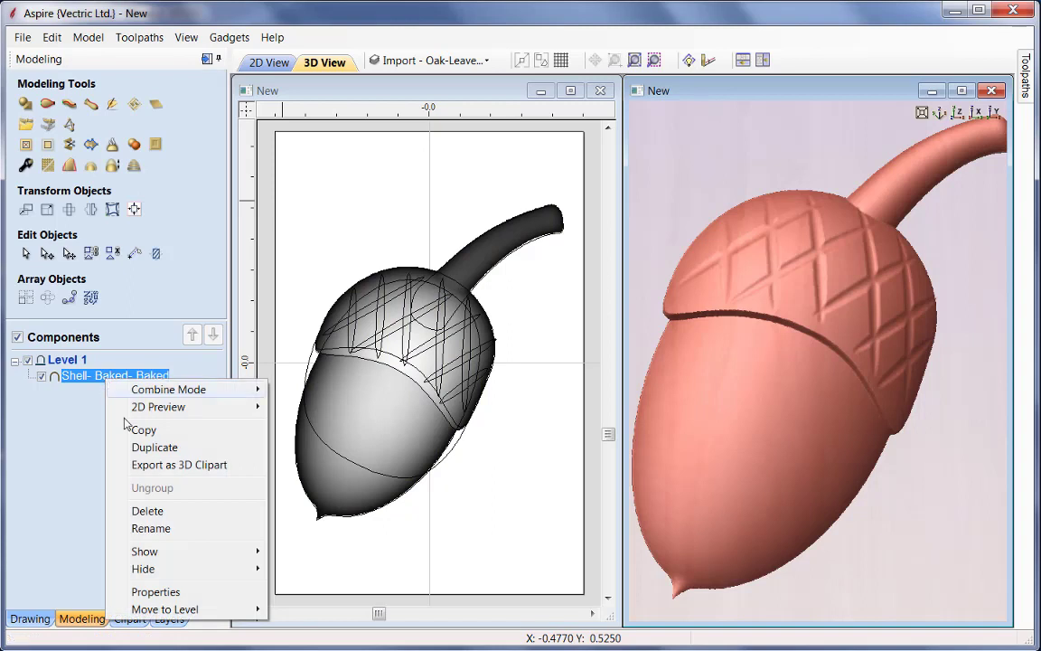
pyautogui.click(156, 529)
pyautogui.write('Ac')
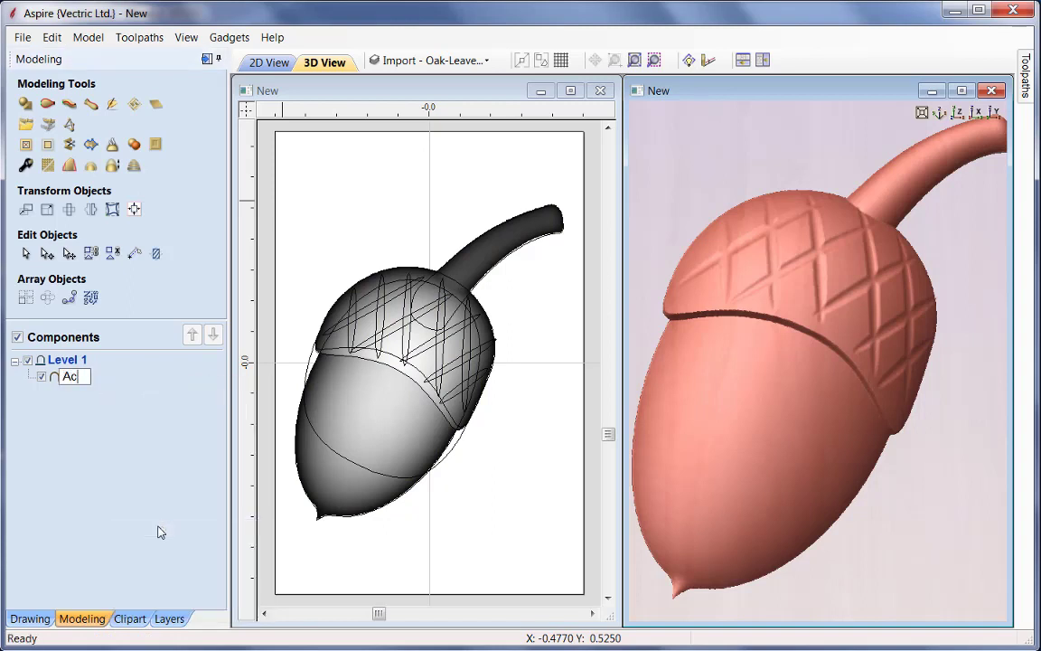
pyautogui.write('orn')
pyautogui.click(147, 399)
# - Save the acorn model as Acorn_MODEL.crv3d in the OakBranch_FILES folder, replacing the existing file
pyautogui.click(23, 37)
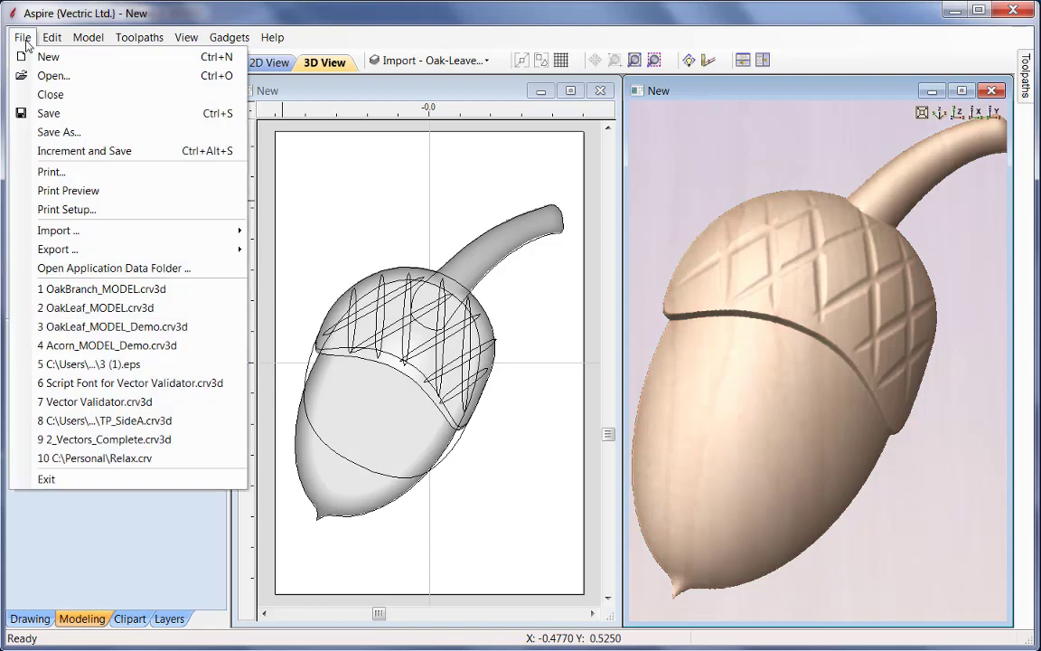
pyautogui.click(65, 133)
pyautogui.click(453, 226)
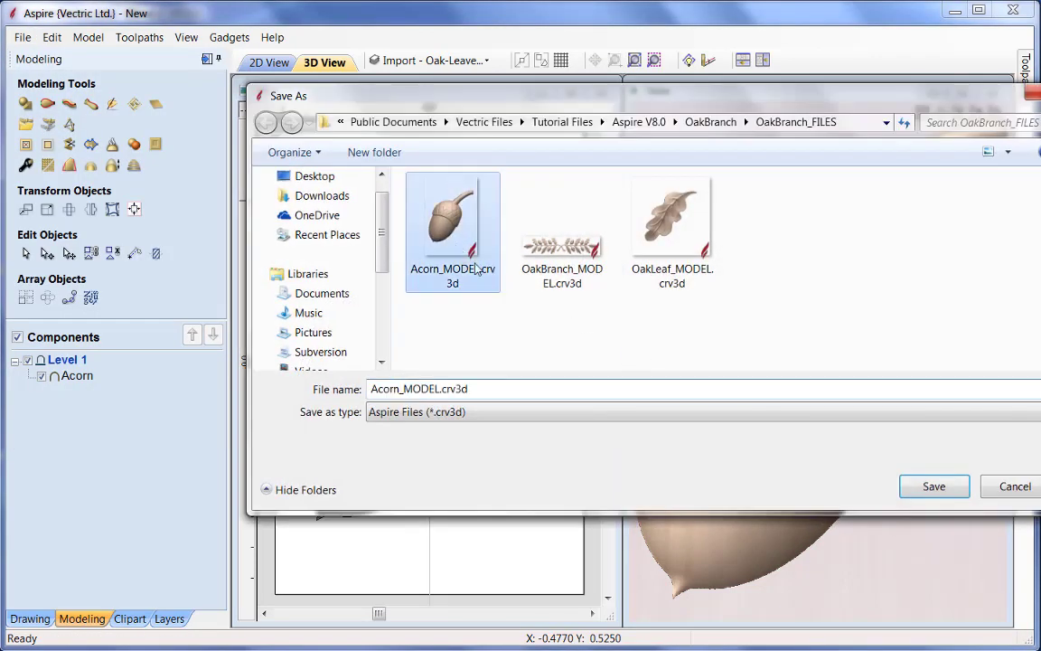
pyautogui.click(933, 489)
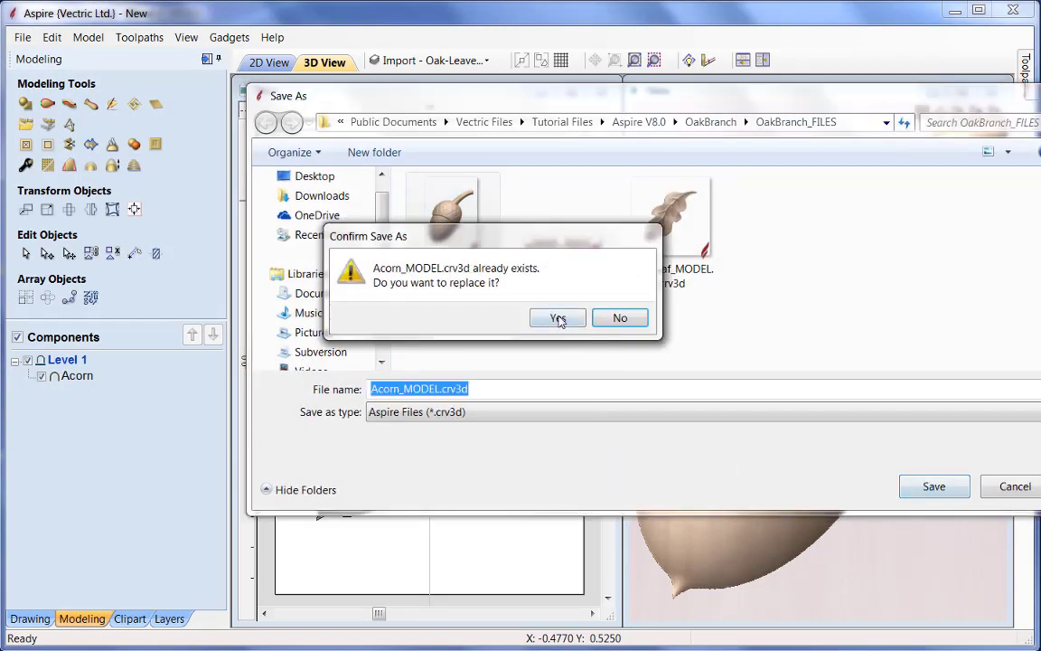
pyautogui.click(559, 319)
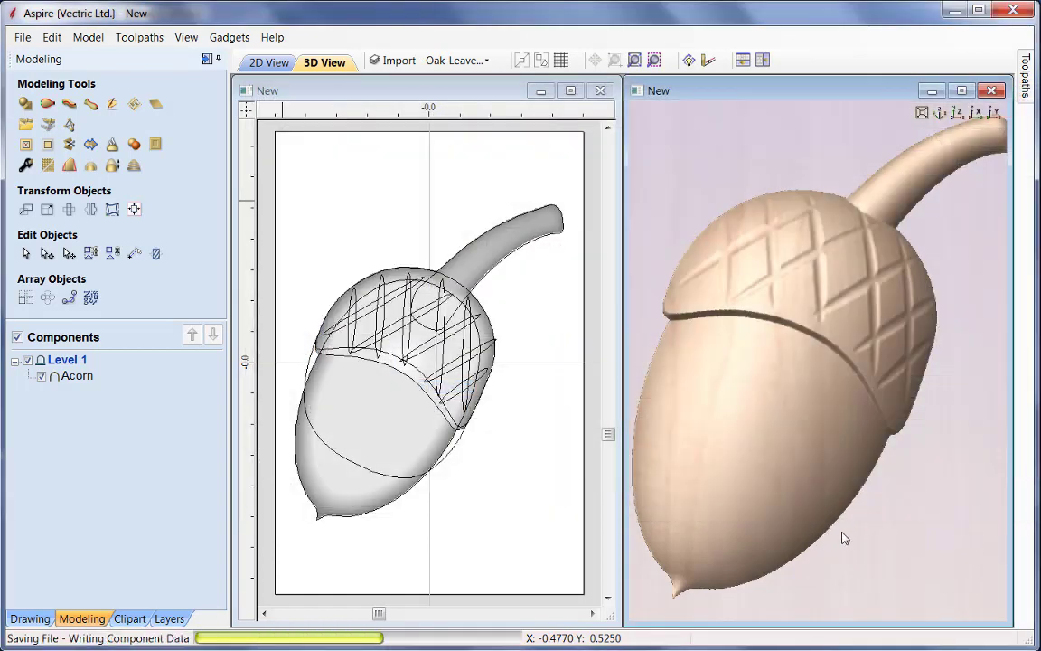
# - Switch to the unsaved oak branch layout and import Acorn_MODEL.crv3d as a component
pyautogui.moveTo(253, 647)
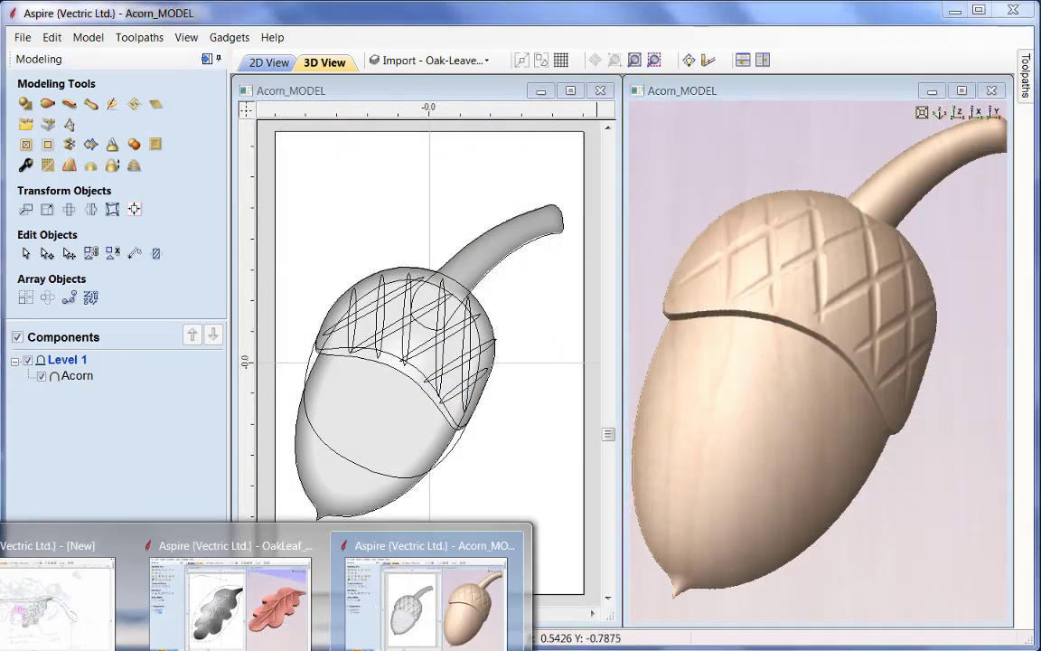
pyautogui.click(94, 633)
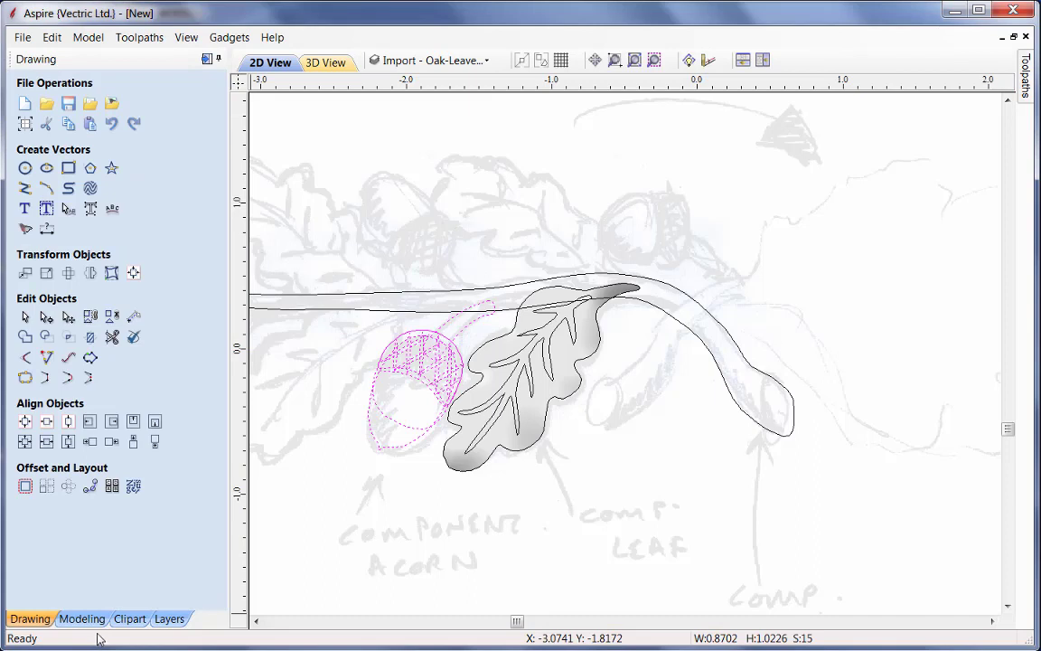
pyautogui.click(430, 516)
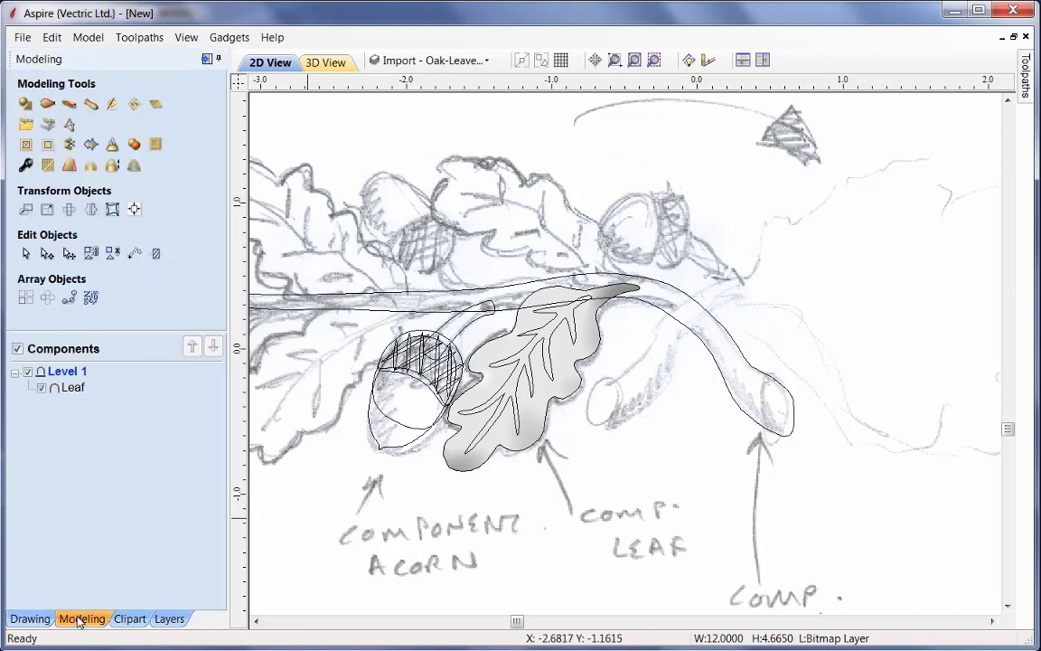
pyautogui.click(28, 127)
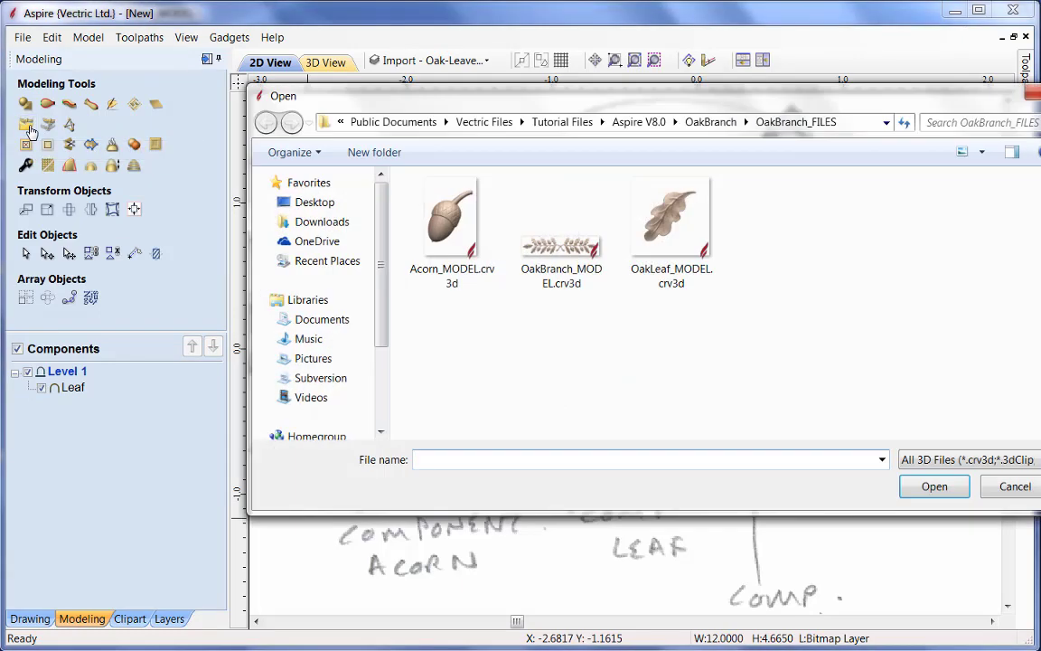
pyautogui.click(456, 282)
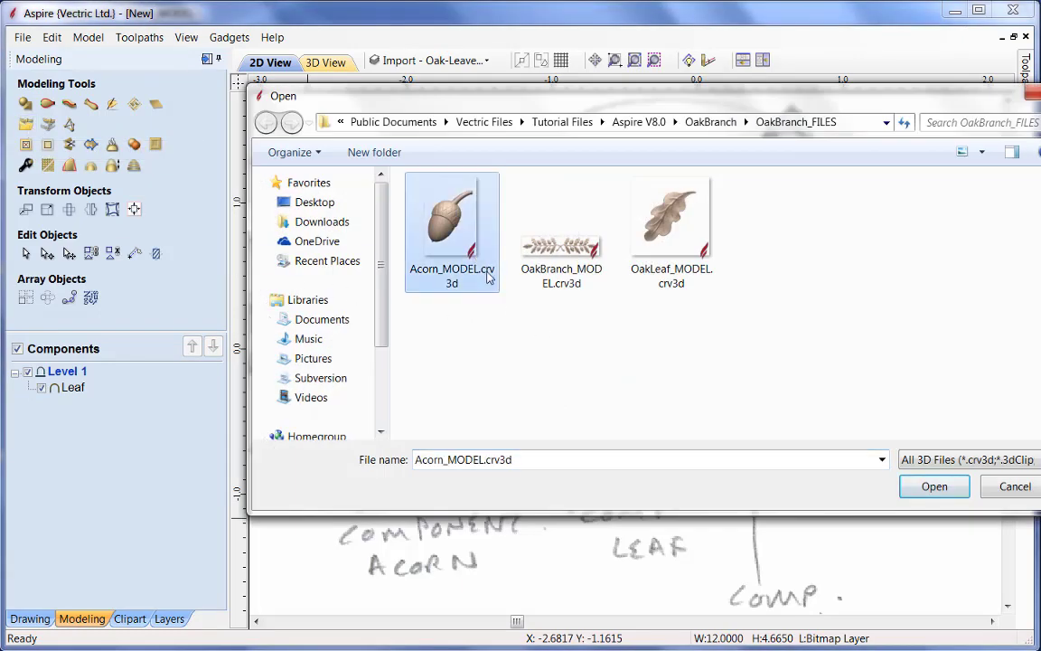
pyautogui.click(937, 487)
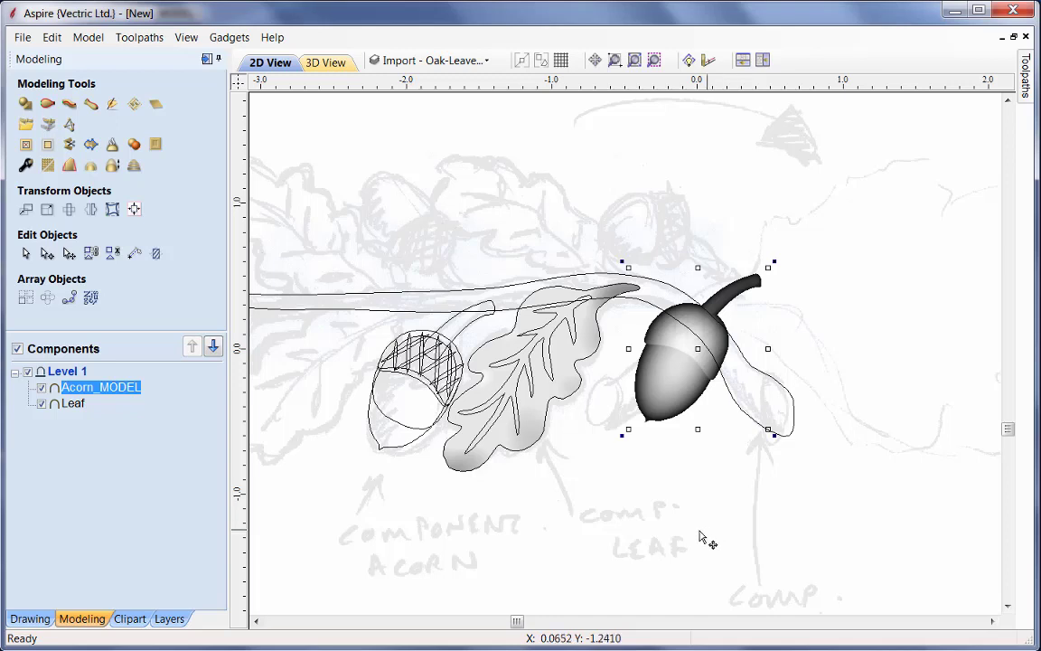
# - Align the imported acorn component to the left and bottom inside edges of the acorn outline vector, leaving nothing selected
pyautogui.keyDown('shift'); pyautogui.click(407, 446); pyautogui.keyUp('shift')
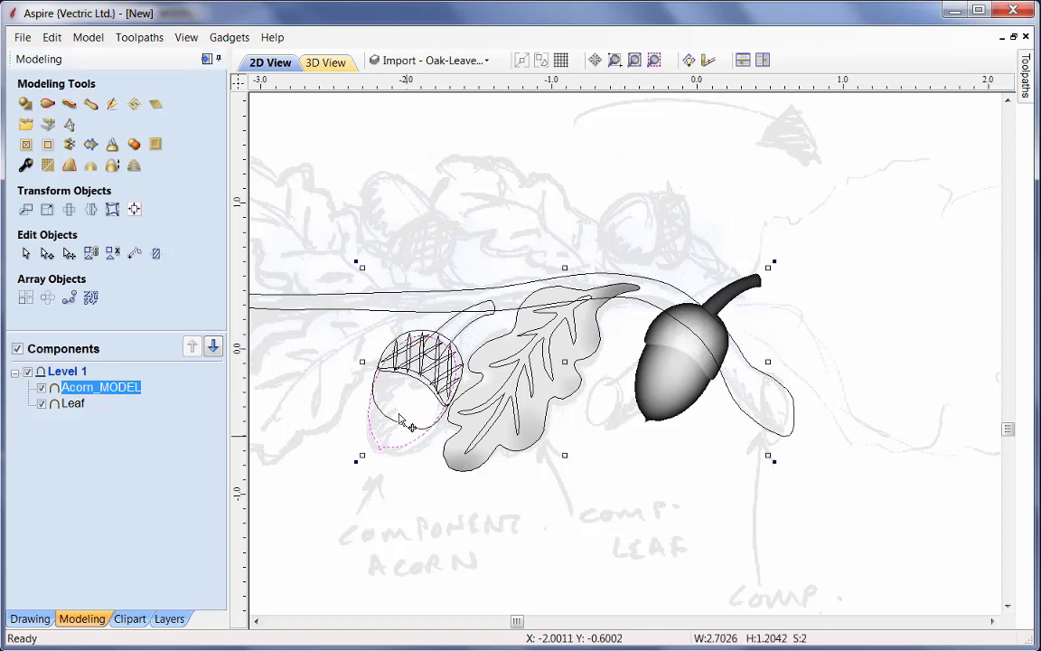
pyautogui.click(134, 208)
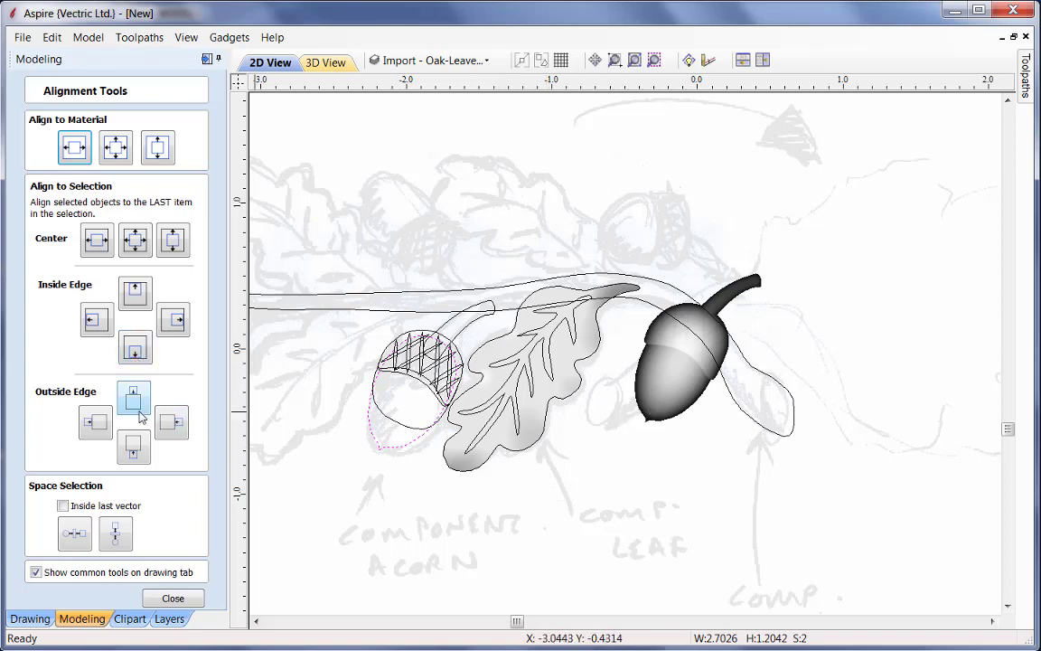
pyautogui.click(96, 321)
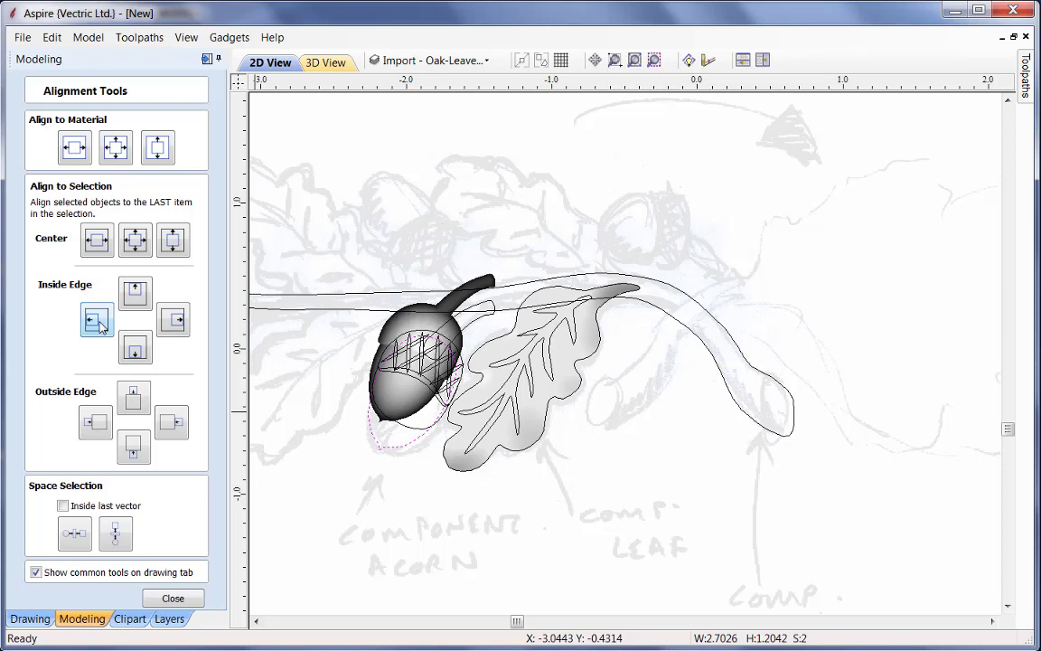
pyautogui.click(136, 351)
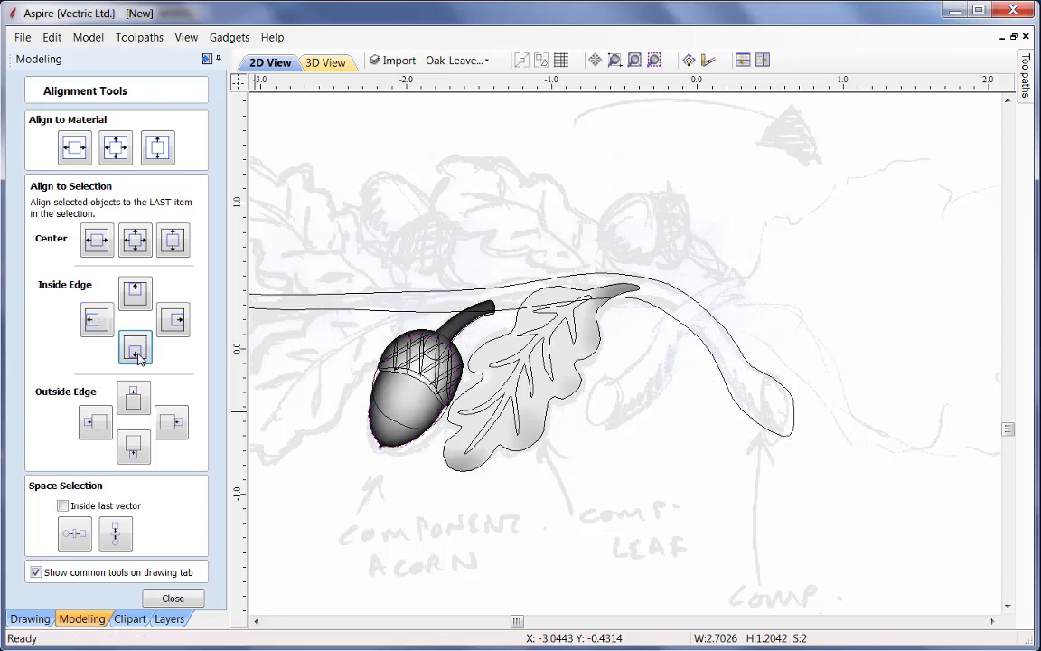
pyautogui.click(173, 599)
pyautogui.click(348, 497)
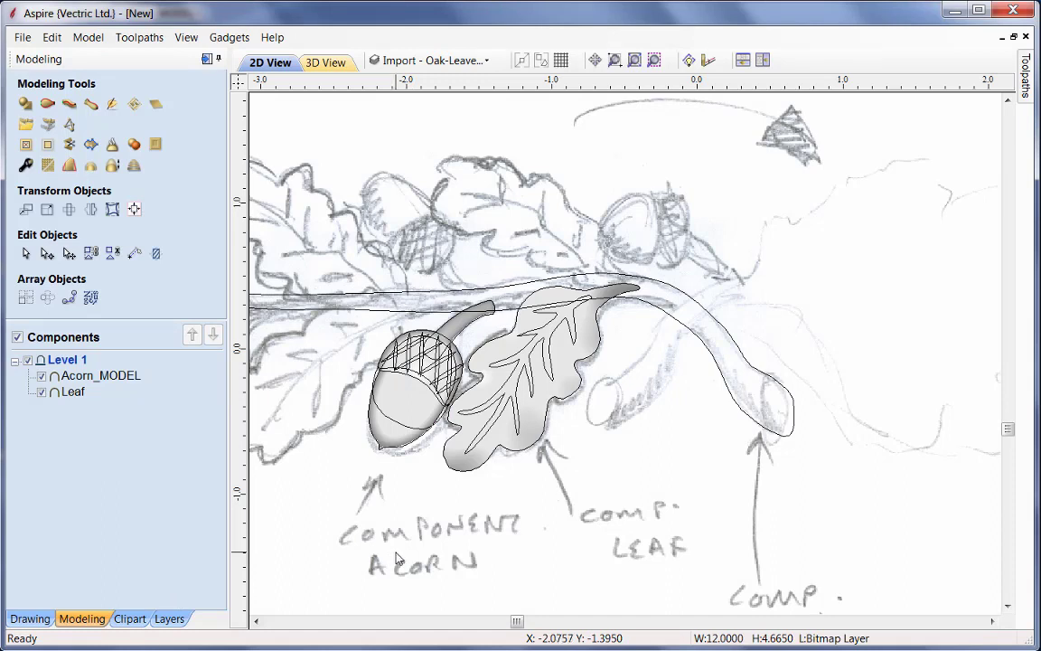
# - Rename the Acorn_MODEL component as Acorn
pyautogui.rightClick(123, 375)
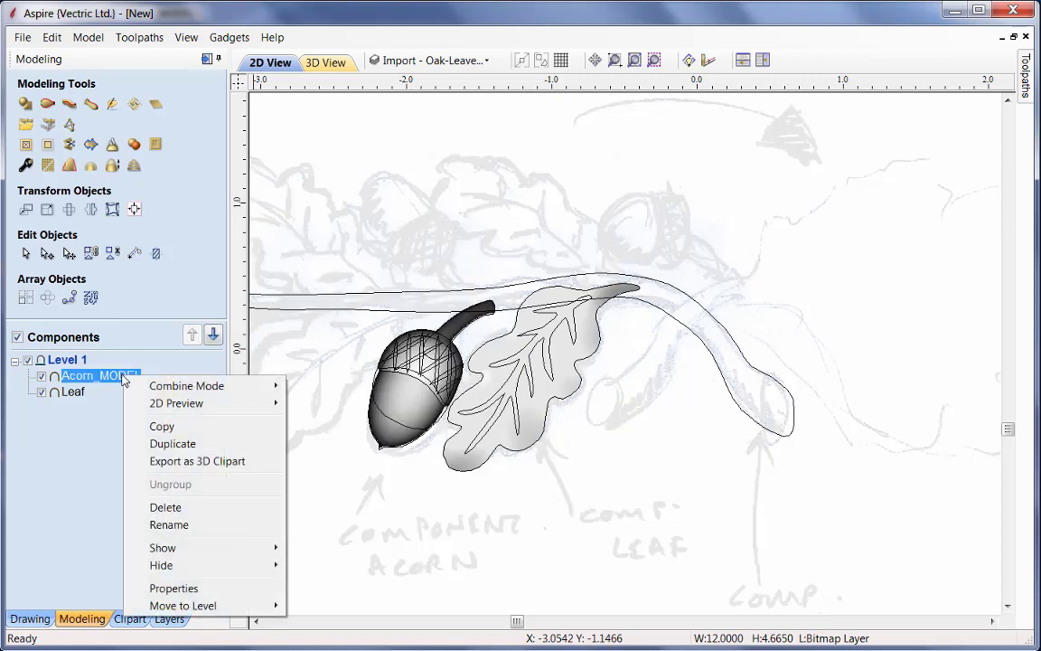
pyautogui.click(172, 524)
pyautogui.write('A')
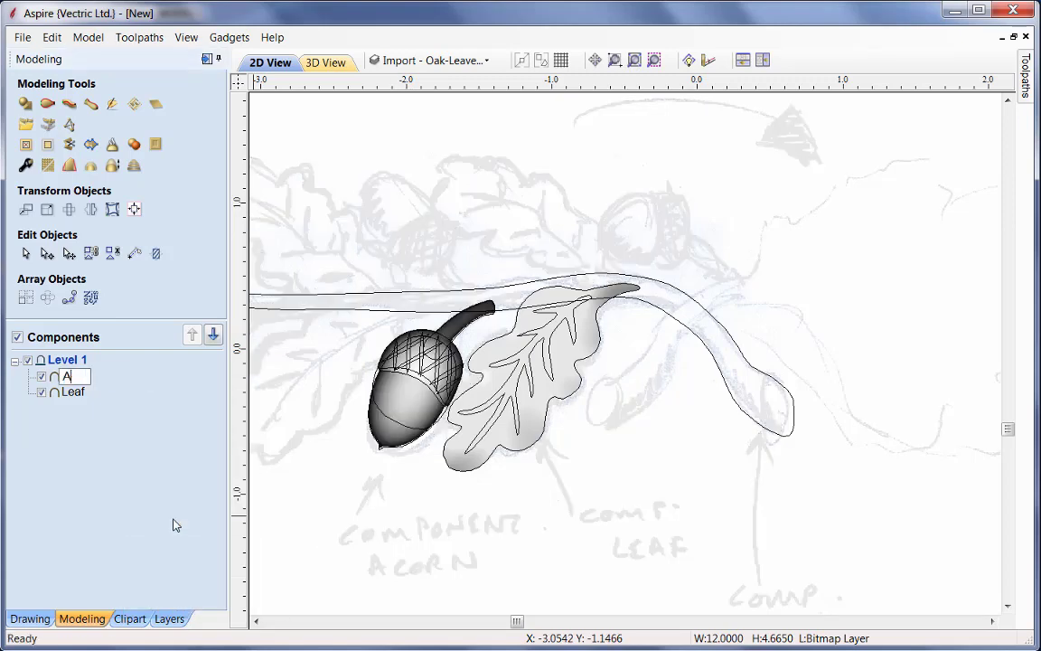
pyautogui.write('corn')
pyautogui.press('Return')
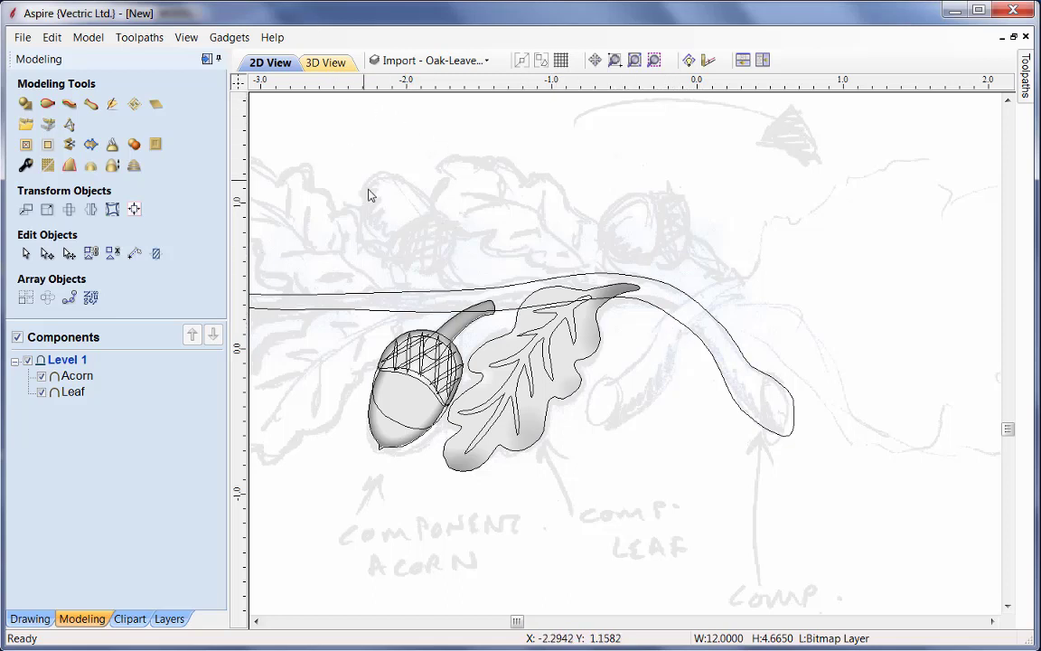
# - Tile the 2D and 3D views one above the other, showing the branch area in both
pyautogui.click(186, 37)
pyautogui.click(263, 289)
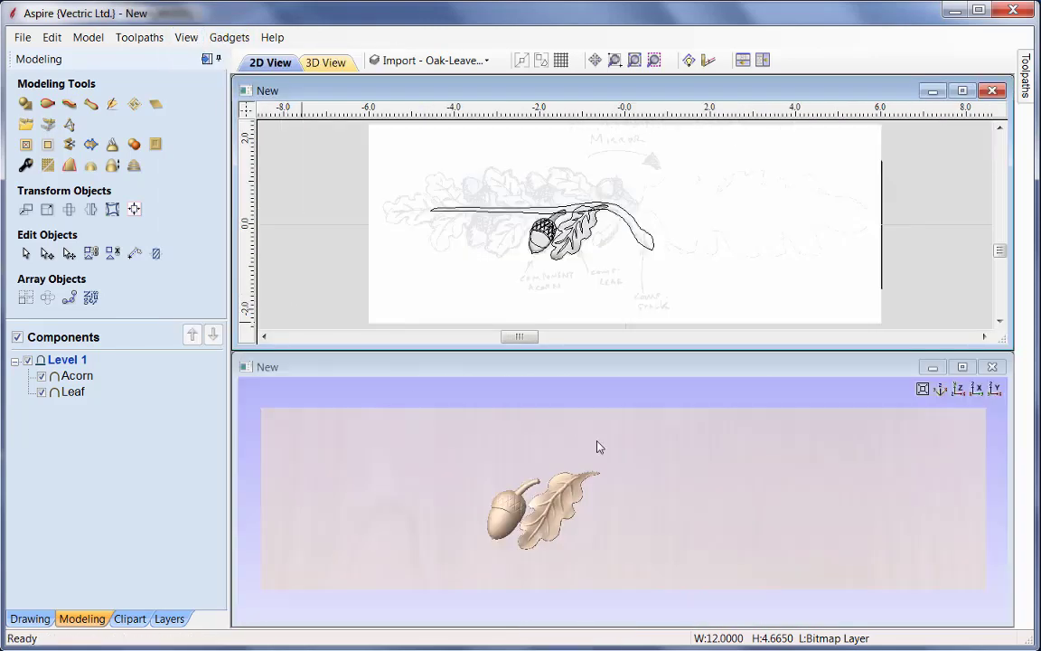
pyautogui.moveTo(605, 528); pyautogui.dragTo(637, 483)
pyautogui.scroll(5, 604, 491)
pyautogui.click(596, 231)
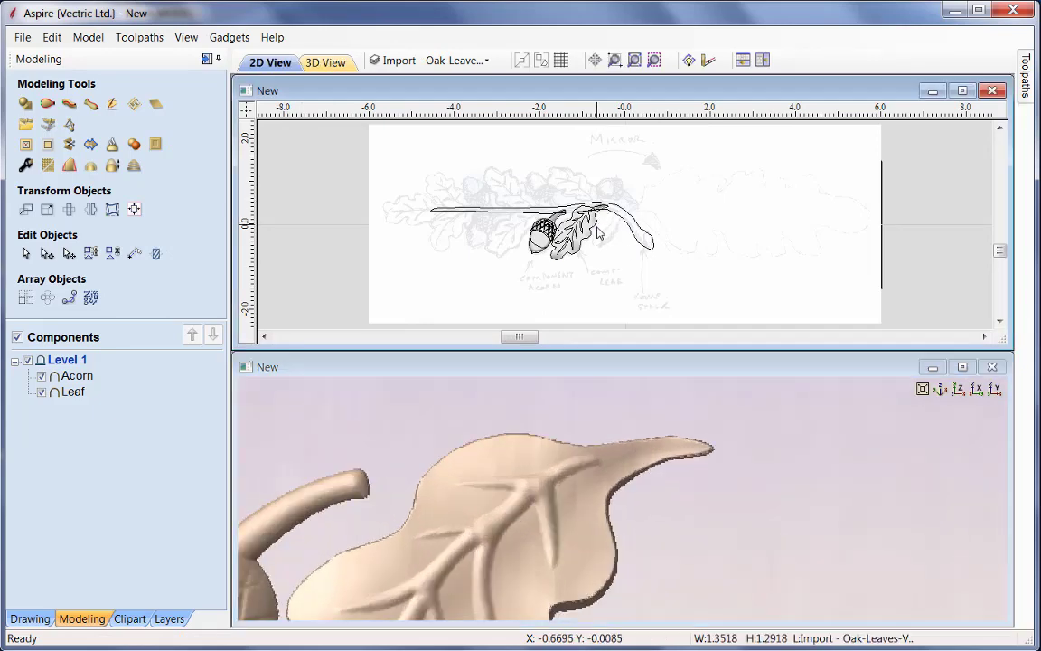
pyautogui.click(596, 231)
pyautogui.scroll(5, 605, 230)
pyautogui.scroll(-1, 609, 242)
pyautogui.scroll(-2, 611, 416)
pyautogui.moveTo(598, 423); pyautogui.dragTo(690, 507)
# - Create a rounded shape from the branch outline vector with a 60° profile angle
pyautogui.click(643, 264)
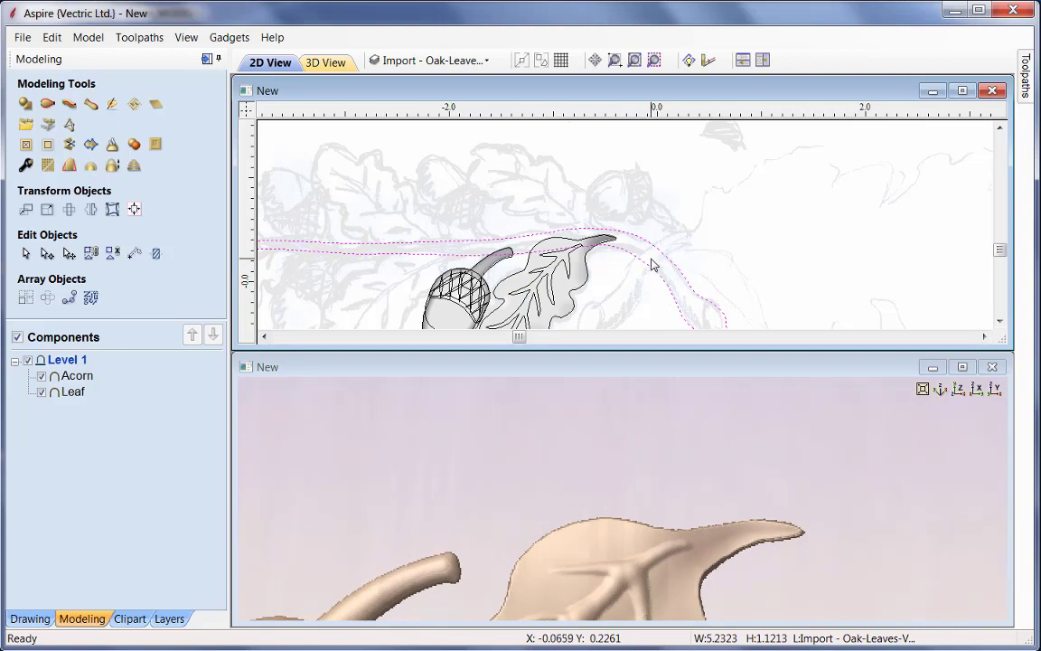
pyautogui.click(27, 106)
pyautogui.doubleClick(136, 174)
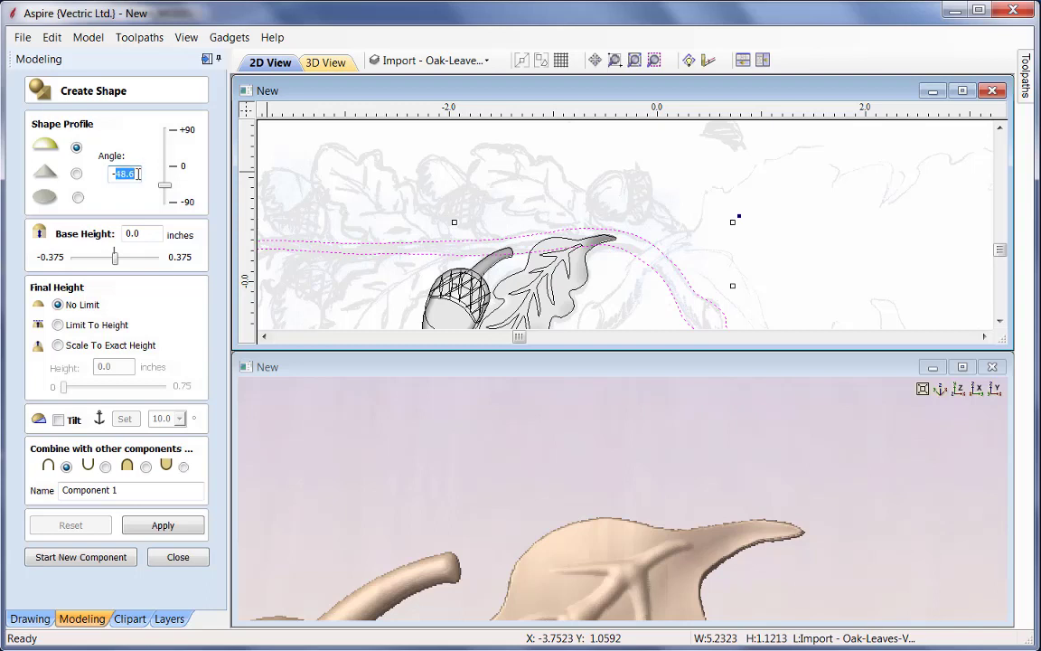
pyautogui.write('60')
pyautogui.click(161, 529)
pyautogui.scroll(-5, 488, 478)
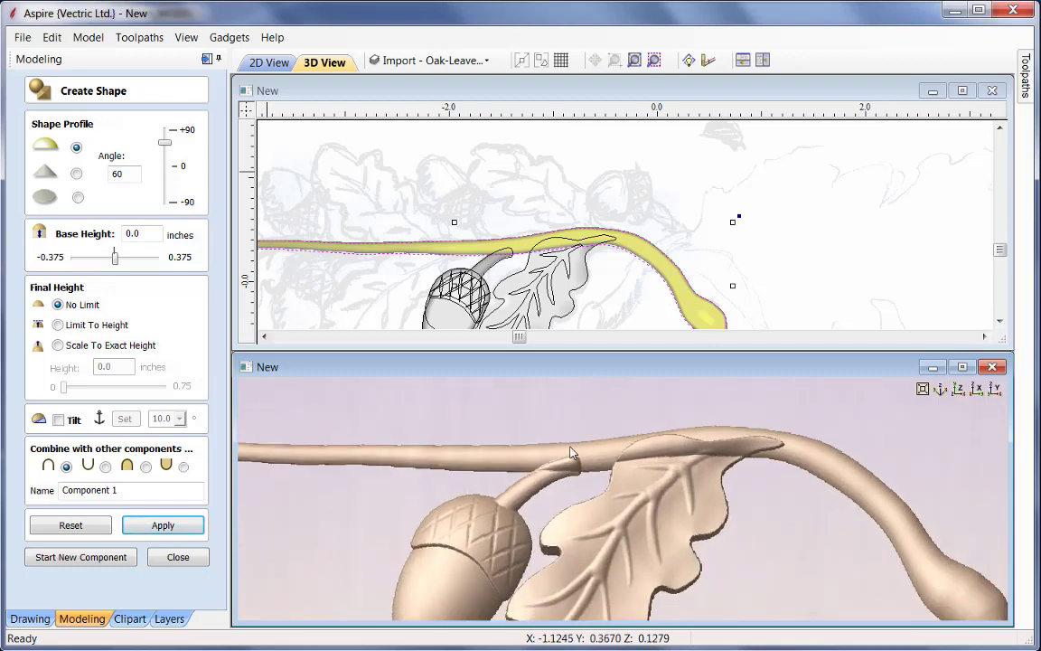
# - Change the branch shape's combine mode to merge and inspect where it meets the leaf and acorn
pyautogui.click(146, 466)
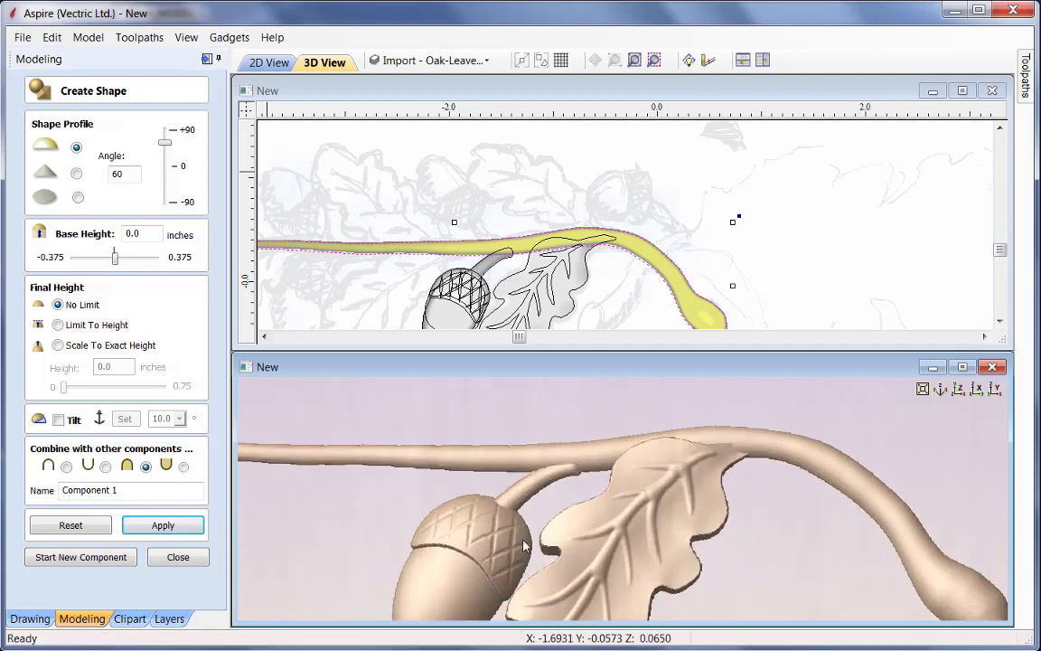
pyautogui.scroll(-8, 523, 544)
pyautogui.moveTo(595, 541); pyautogui.dragTo(633, 515)
pyautogui.scroll(4, 658, 497)
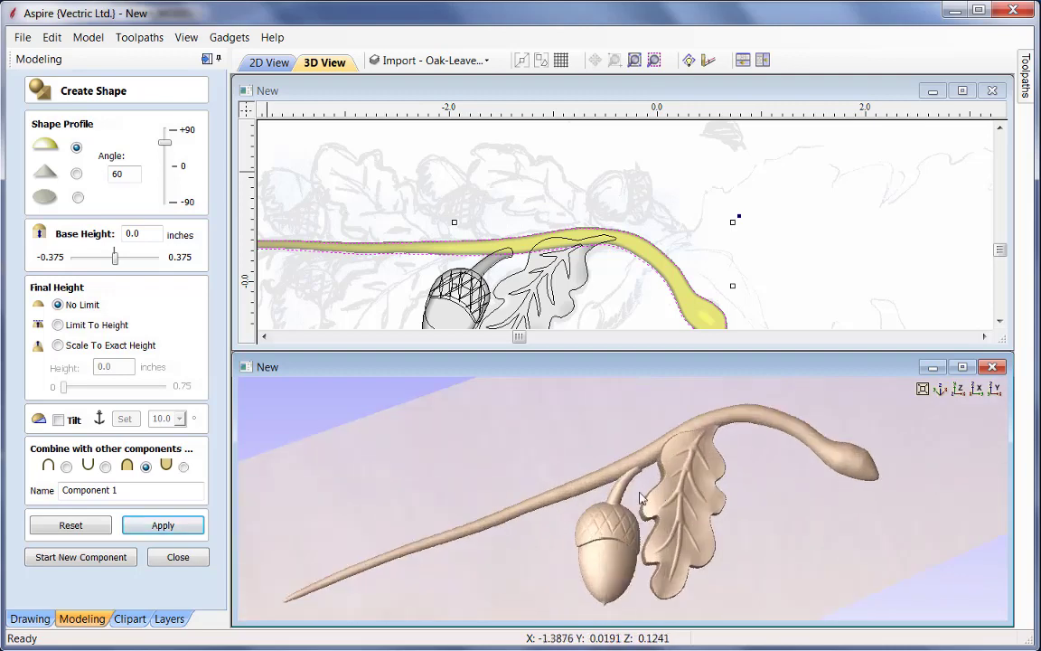
# - Set the branch shape's profile angle to 50° and its base height to 0.03 inches, applying each change
pyautogui.doubleClick(126, 176)
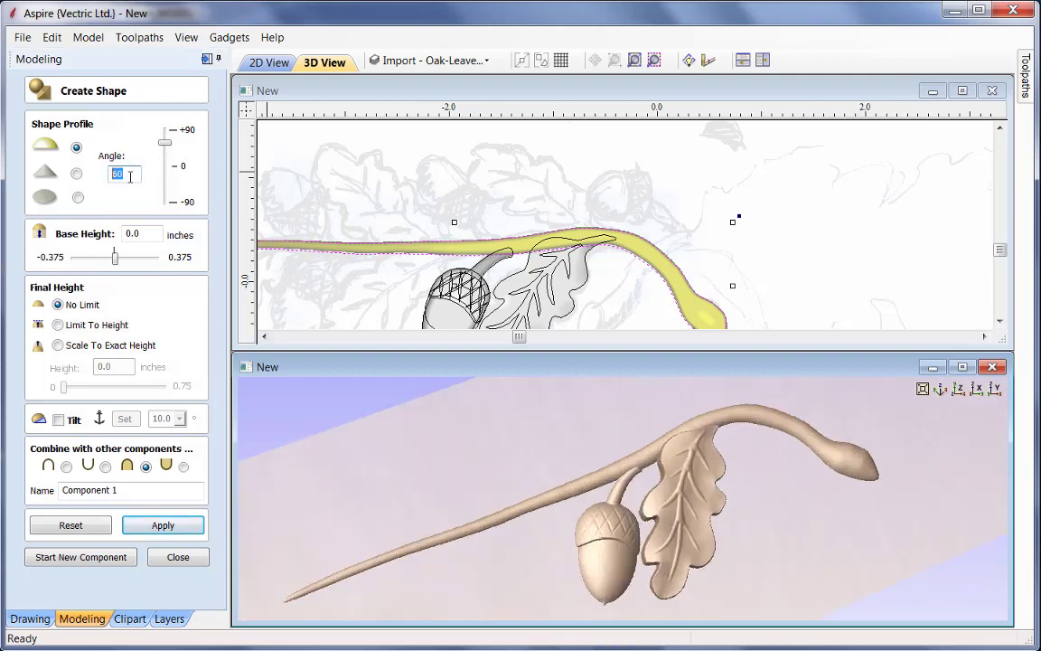
pyautogui.write('50')
pyautogui.click(163, 530)
pyautogui.moveTo(647, 477); pyautogui.dragTo(668, 520)
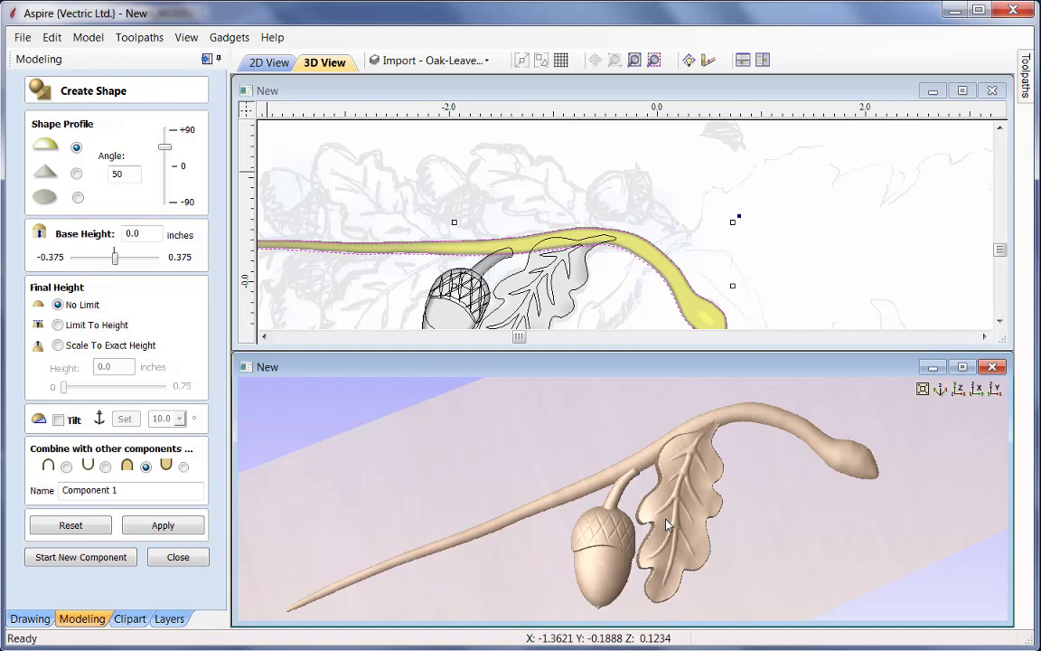
pyautogui.click(145, 233)
pyautogui.write('3')
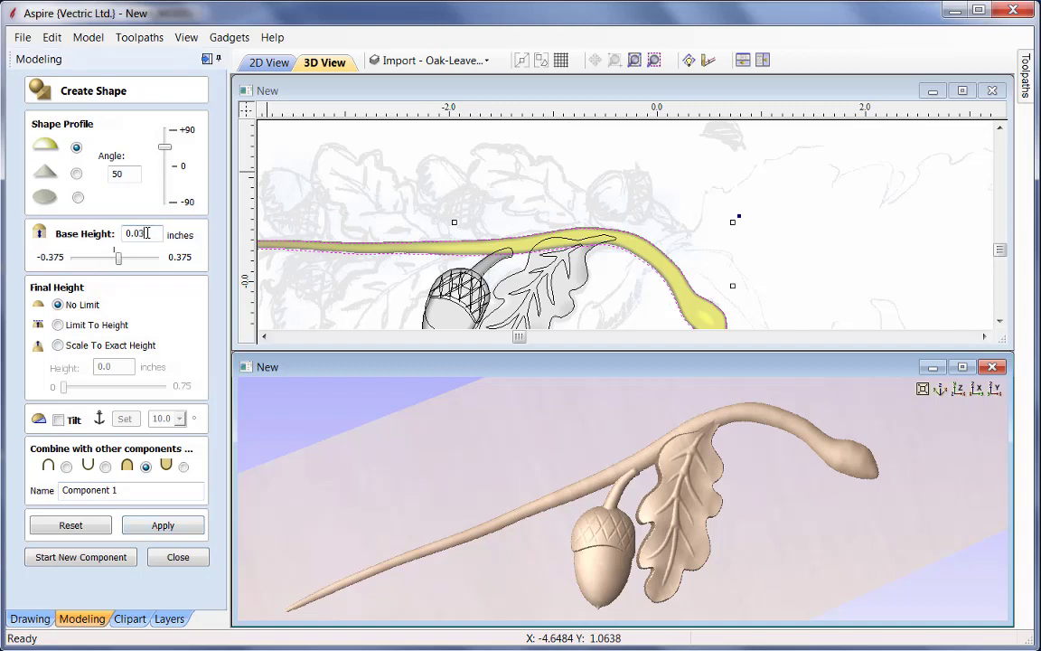
pyautogui.click(171, 528)
pyautogui.moveTo(814, 506)
pyautogui.mouseDown()
pyautogui.moveTo(778, 452)
pyautogui.moveTo(645, 540)
pyautogui.moveTo(702, 590)
pyautogui.mouseUp()
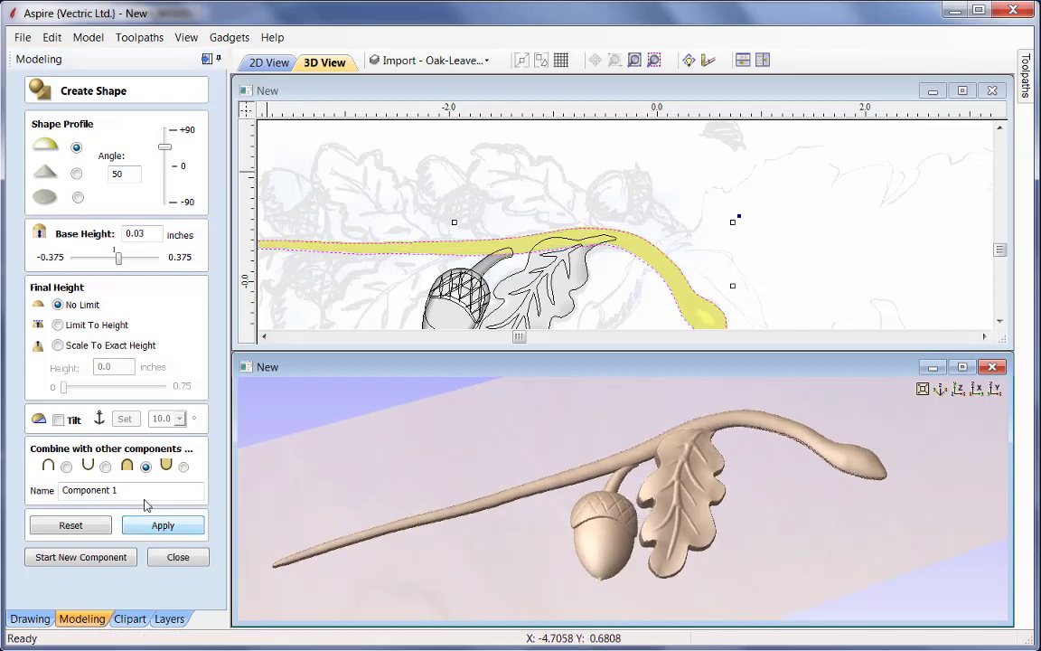
# - Name the branch shape Branch, apply it and finish shape creation, viewing the combined model
pyautogui.moveTo(122, 490); pyautogui.dragTo(40, 493)
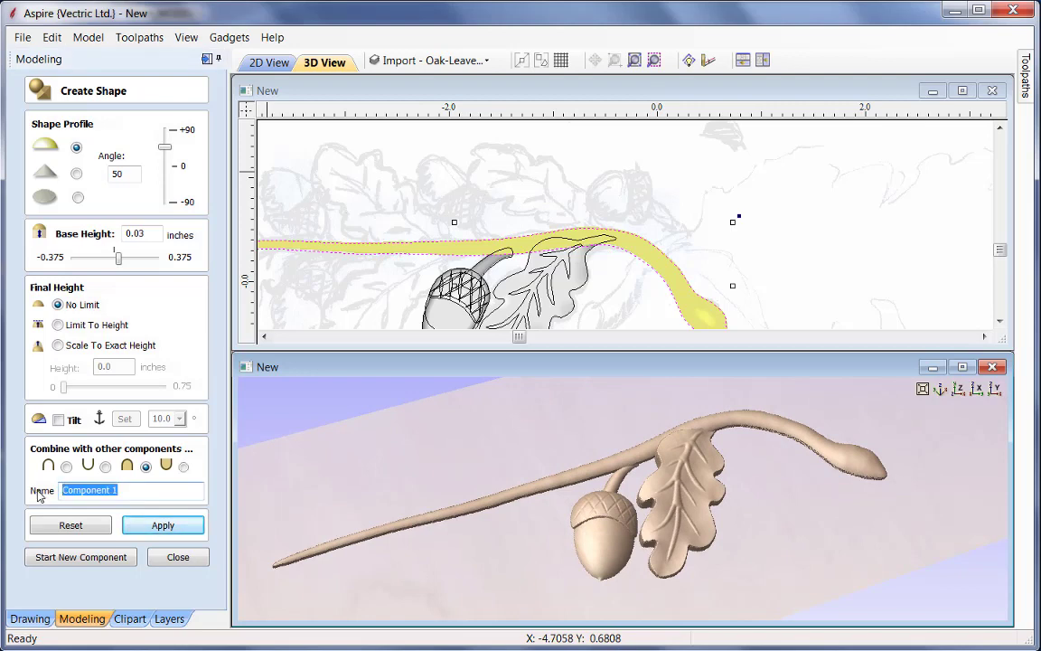
pyautogui.write('Branch')
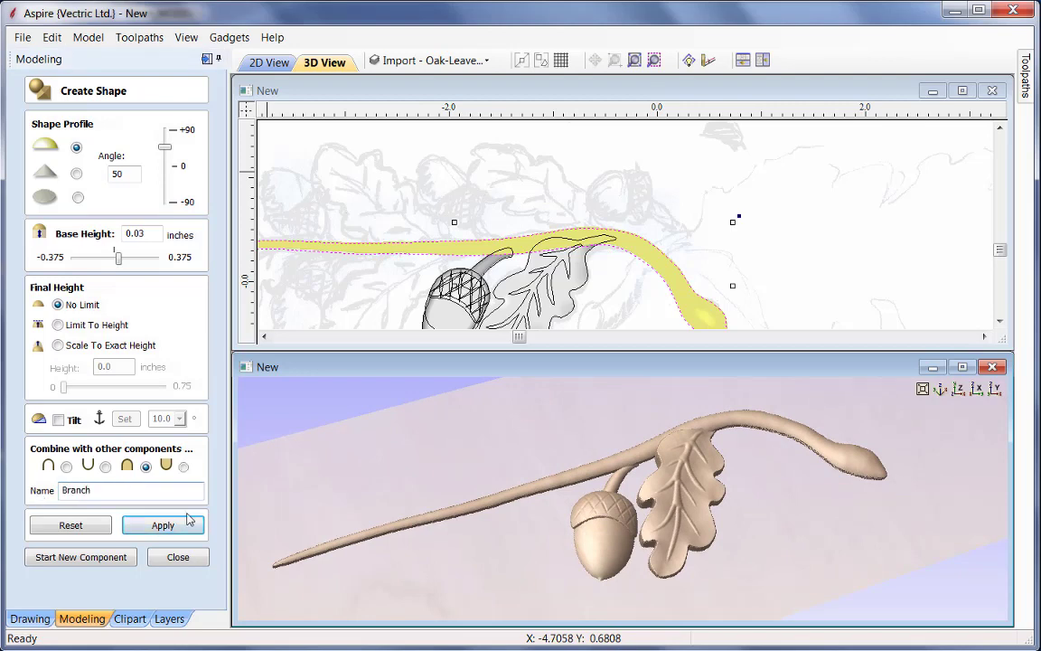
pyautogui.click(187, 525)
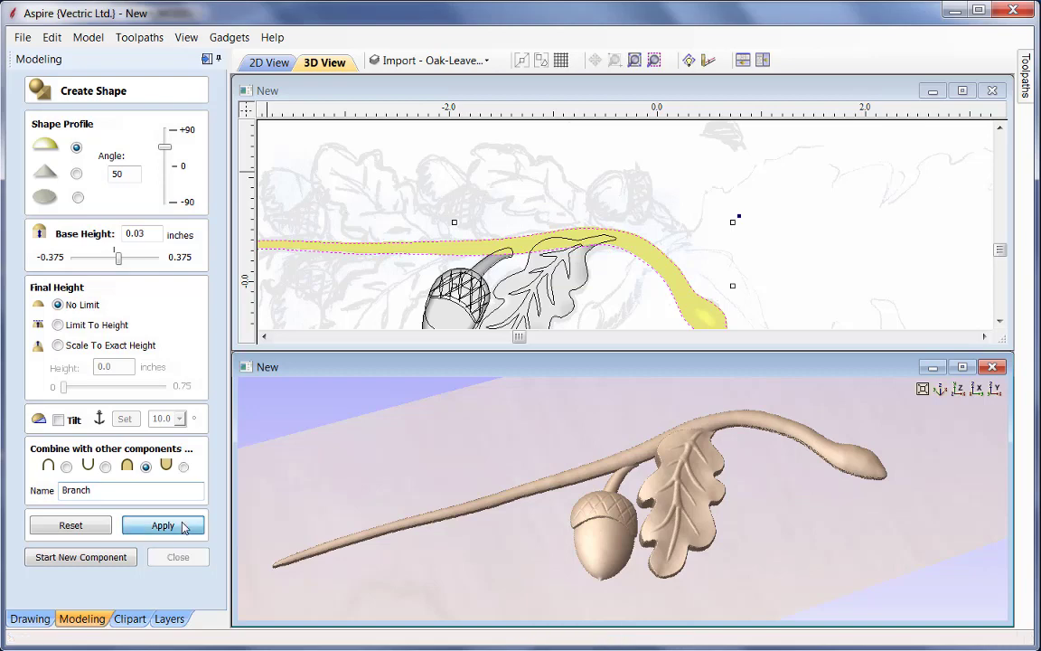
pyautogui.click(189, 560)
pyautogui.moveTo(780, 469); pyautogui.dragTo(673, 543)
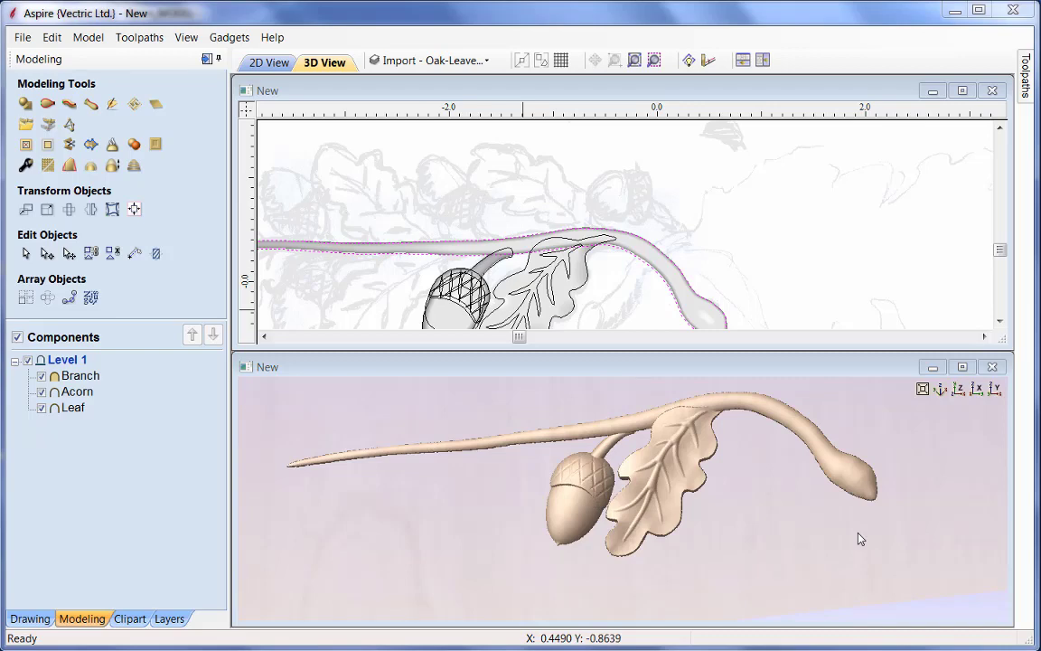
# - Maximize the 2D view on the branch and select the Leaf and Acorn components together
pyautogui.click(961, 92)
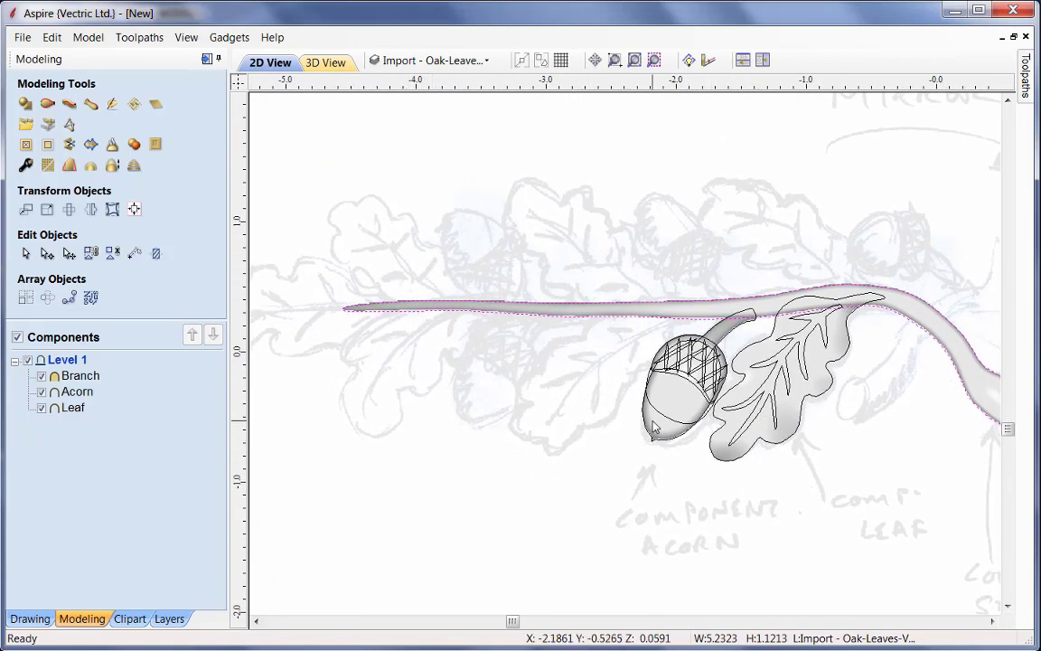
pyautogui.click(788, 434)
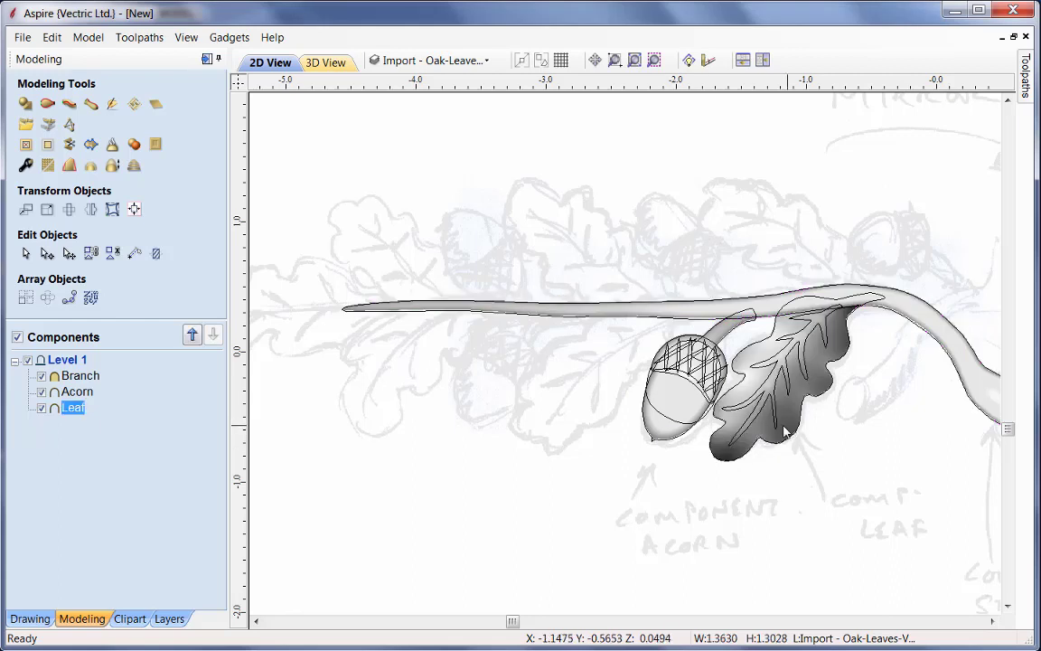
pyautogui.keyDown('shift'); pyautogui.click(689, 410); pyautogui.keyUp('shift')
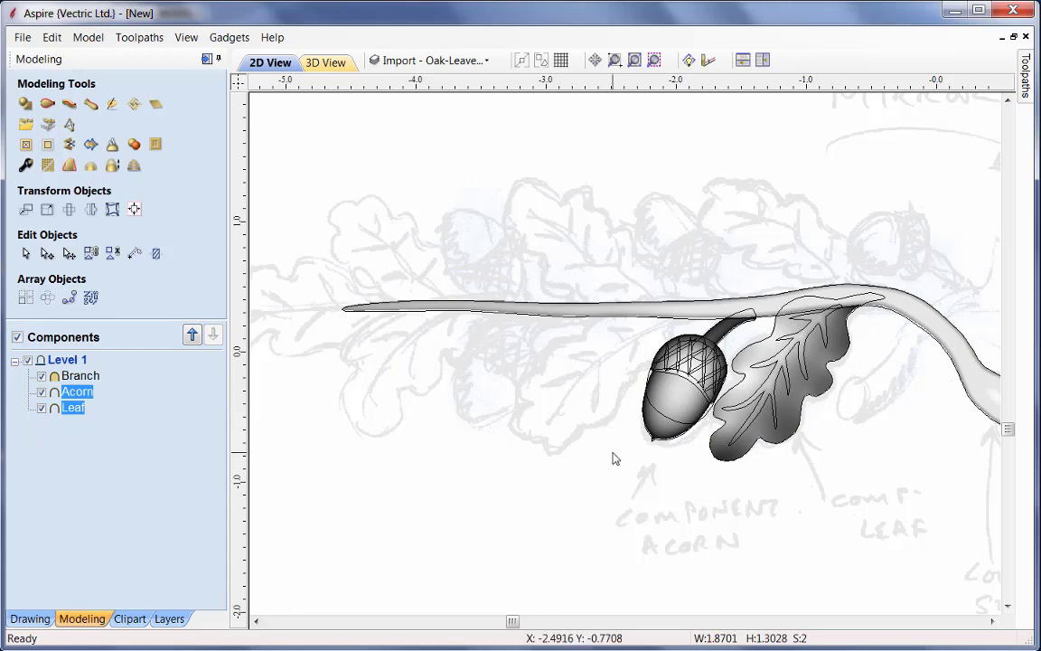
# - Copy the selected acorn and leaf along the underside of the branch toward its thin end, next to the originals
pyautogui.moveTo(724, 463); pyautogui.dragTo(667, 479, button='middle')
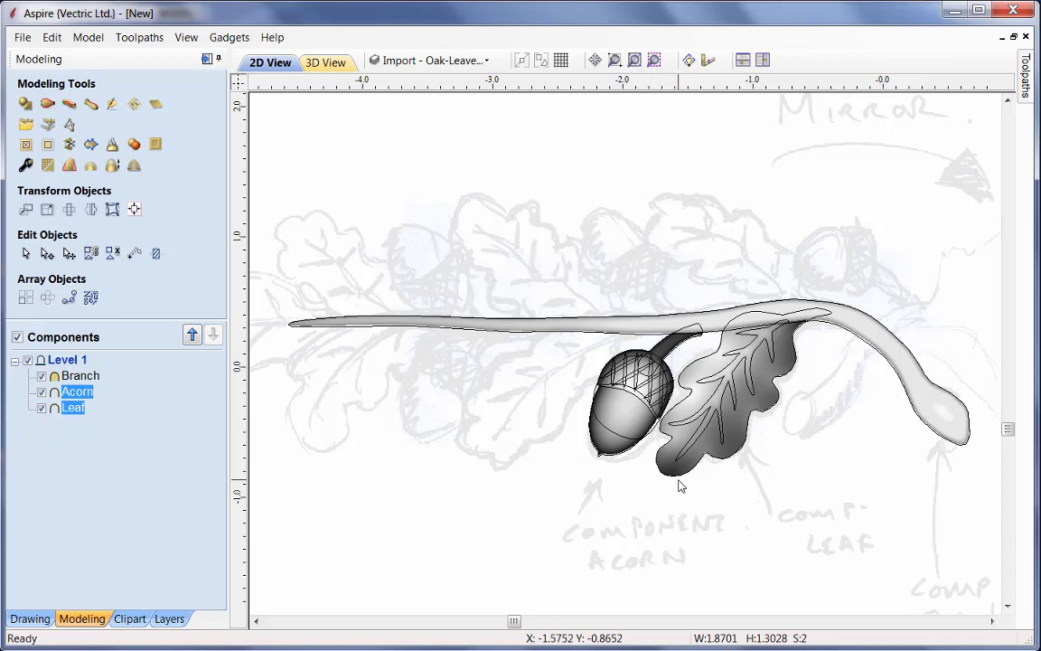
pyautogui.click(714, 449)
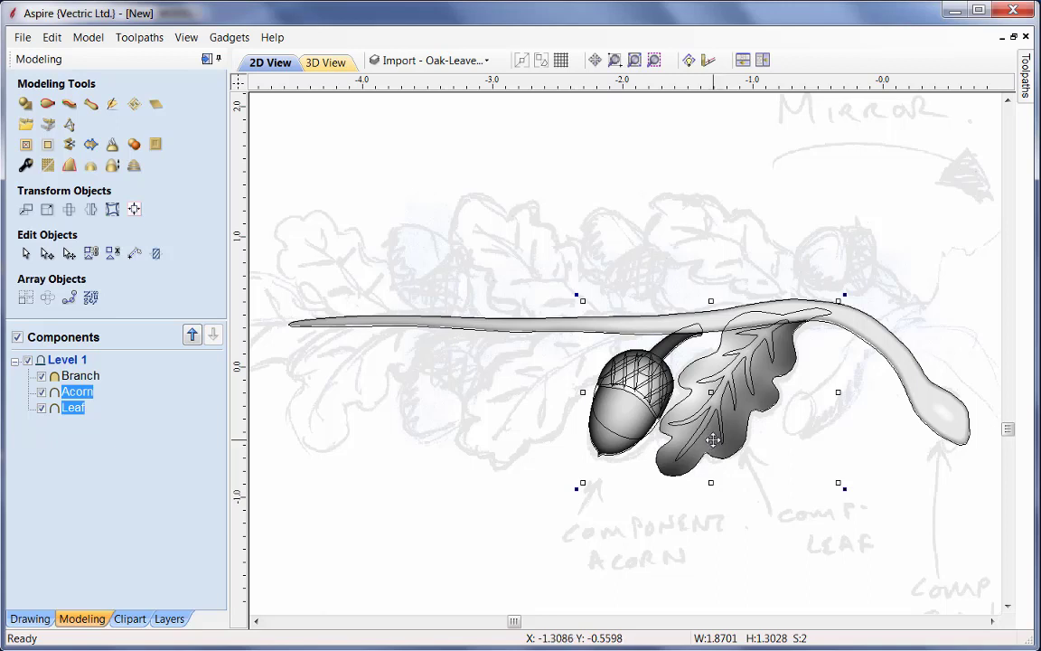
pyautogui.moveTo(714, 440); pyautogui.dragTo(520, 450)
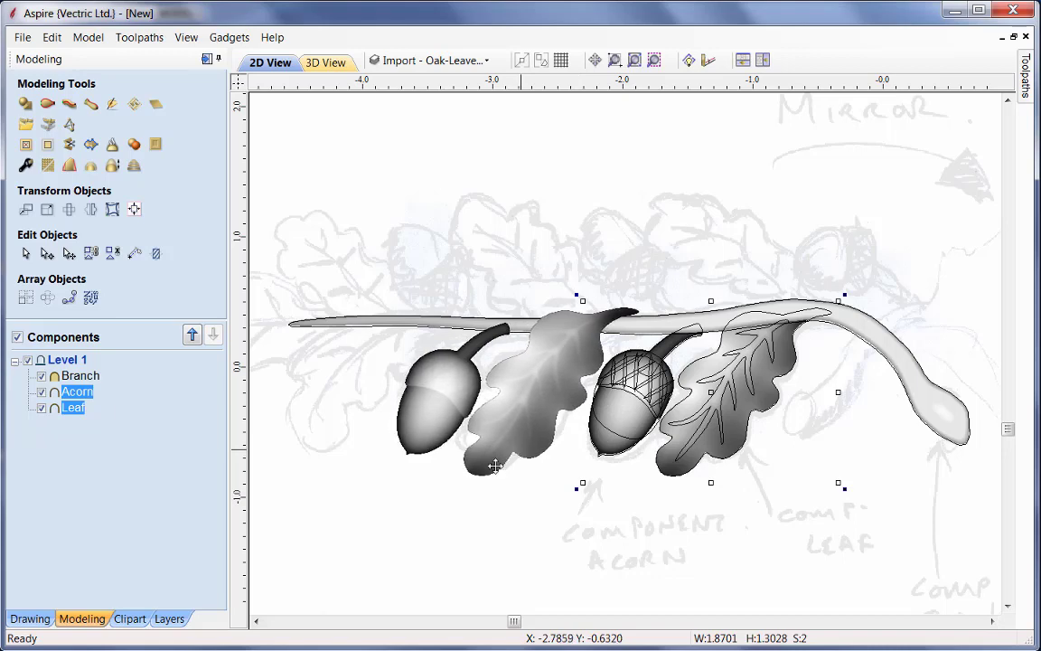
# - Copy the new leaf to the far side of the new acorn, and place another copy beyond the branch's thin tip
pyautogui.moveTo(475, 492); pyautogui.dragTo(677, 479, button='middle')
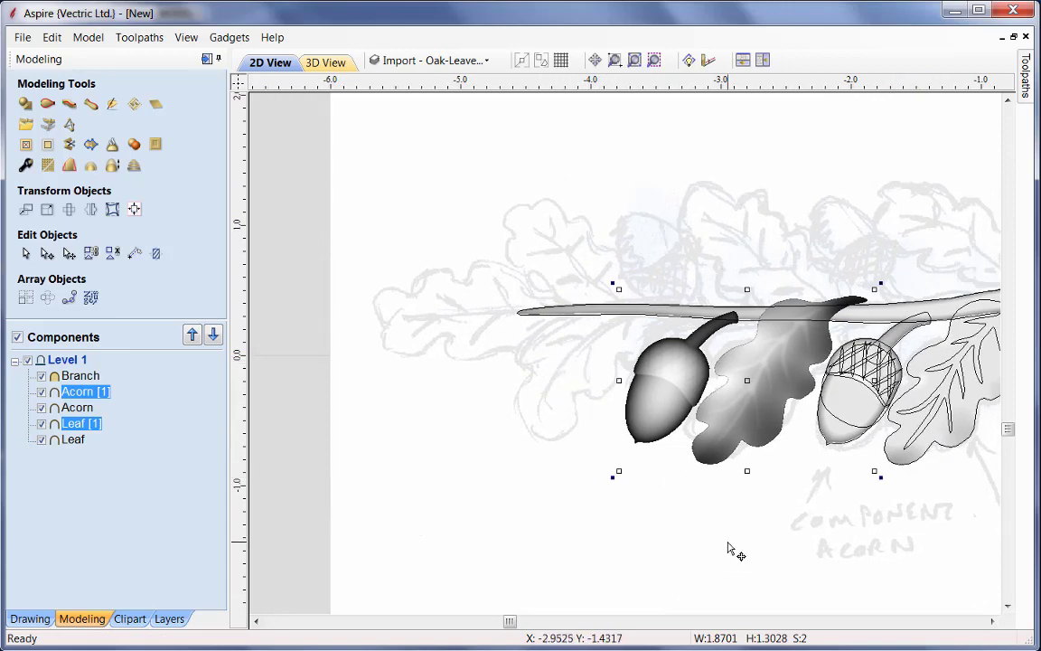
pyautogui.click(726, 533)
pyautogui.click(756, 435)
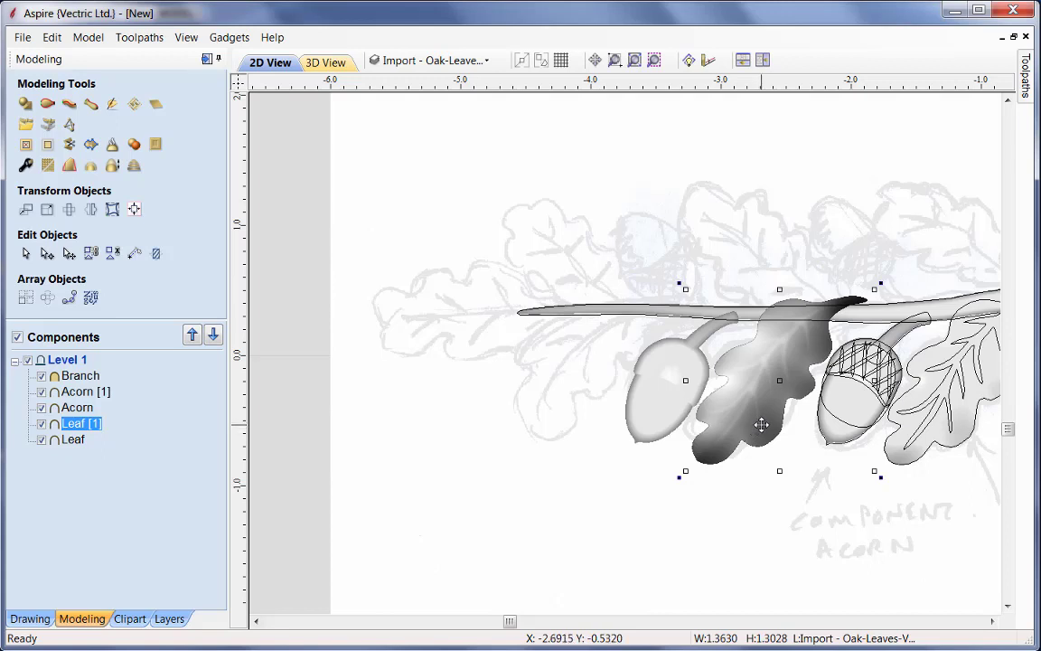
pyautogui.moveTo(763, 425); pyautogui.dragTo(564, 428)
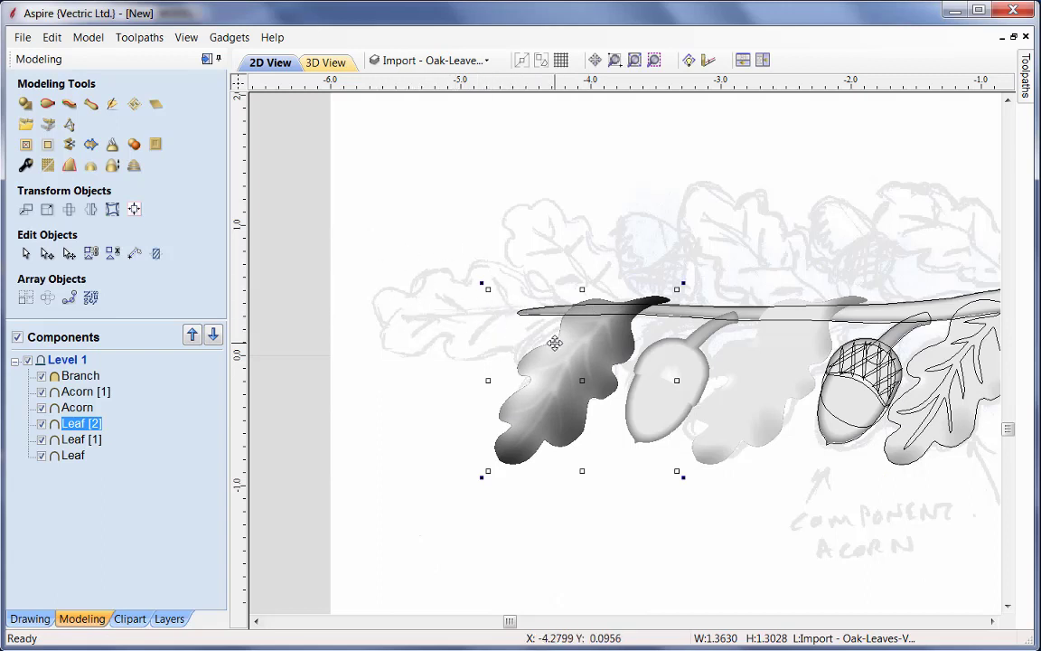
pyautogui.moveTo(564, 400); pyautogui.dragTo(419, 353)
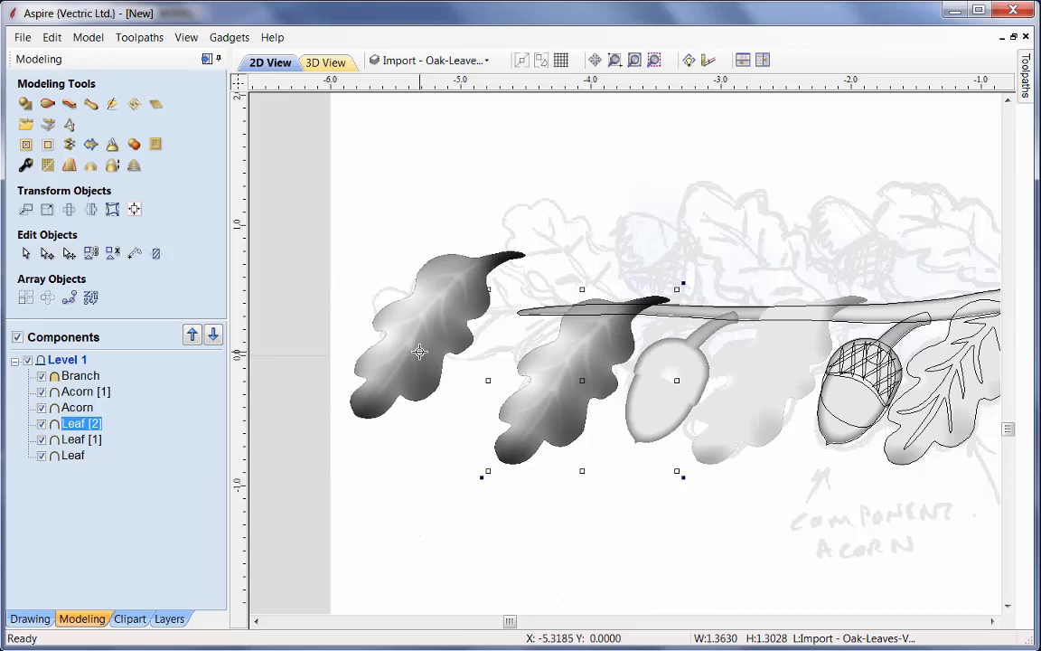
pyautogui.moveTo(420, 352); pyautogui.dragTo(420, 353)
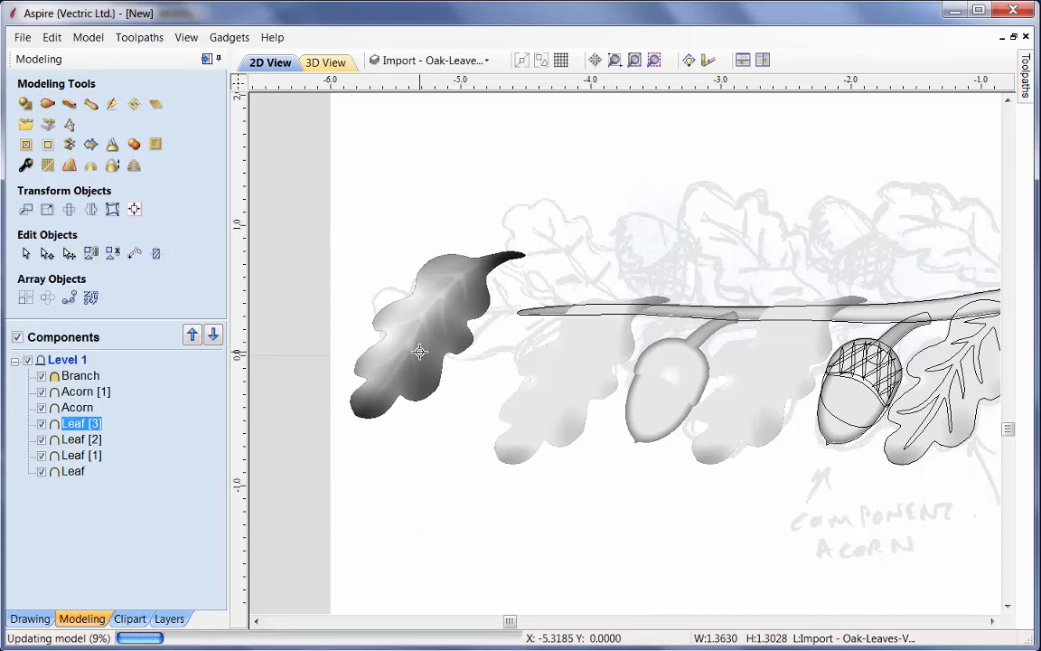
# - Create a vertically flipped mirrored copy of the two acorns and three leaves hanging below the branch, leaving out the leaf beyond the tip
pyautogui.moveTo(953, 492); pyautogui.dragTo(859, 411, button='middle')
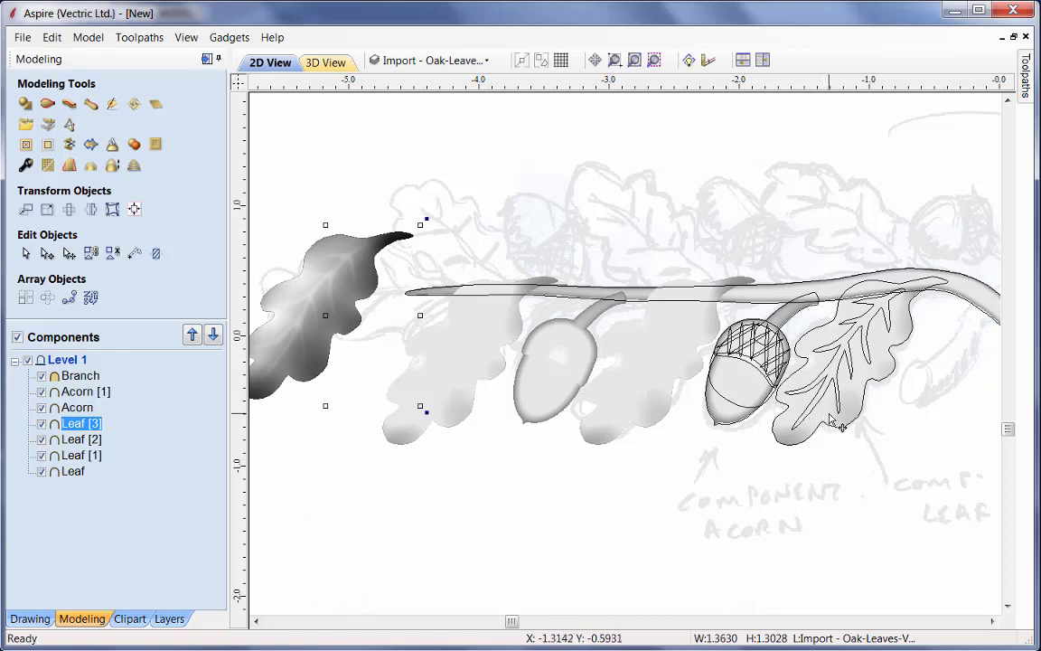
pyautogui.click(746, 395)
pyautogui.keyDown('shift'); pyautogui.click(746, 394); pyautogui.keyUp('shift')
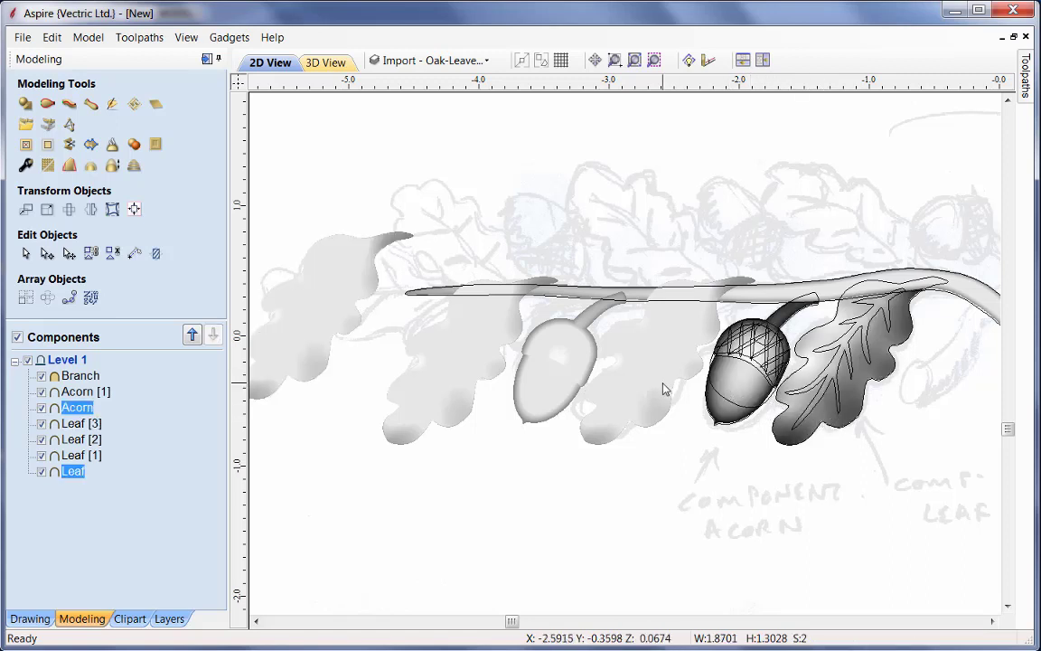
pyautogui.keyDown('shift'); pyautogui.click(651, 380); pyautogui.keyUp('shift')
pyautogui.keyDown('shift'); pyautogui.click(542, 376); pyautogui.keyUp('shift')
pyautogui.keyDown('shift'); pyautogui.click(461, 383); pyautogui.keyUp('shift')
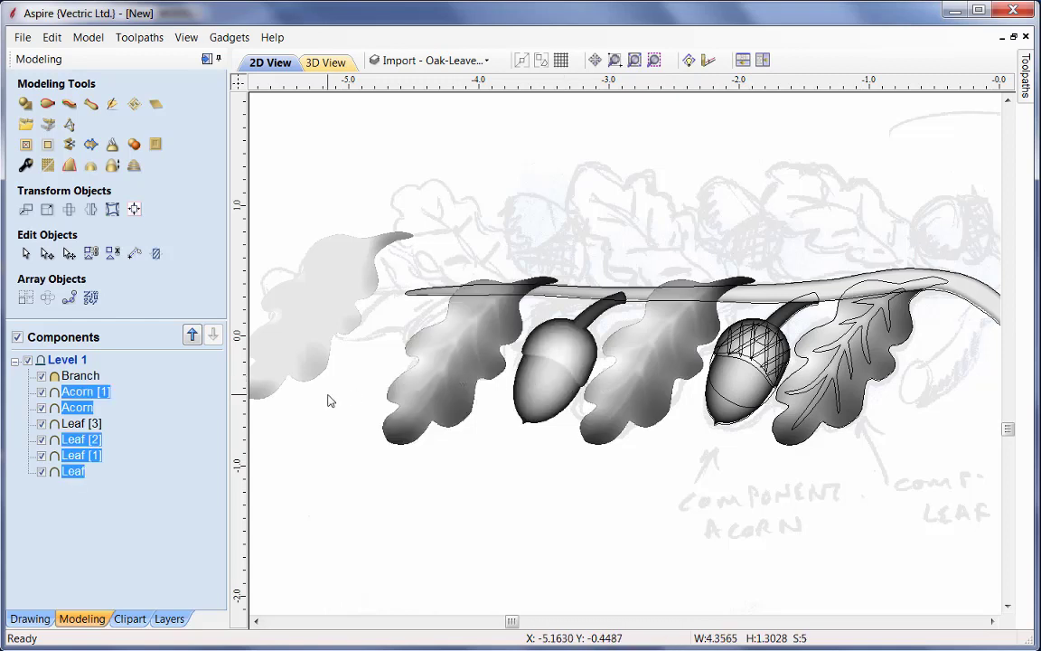
pyautogui.click(91, 212)
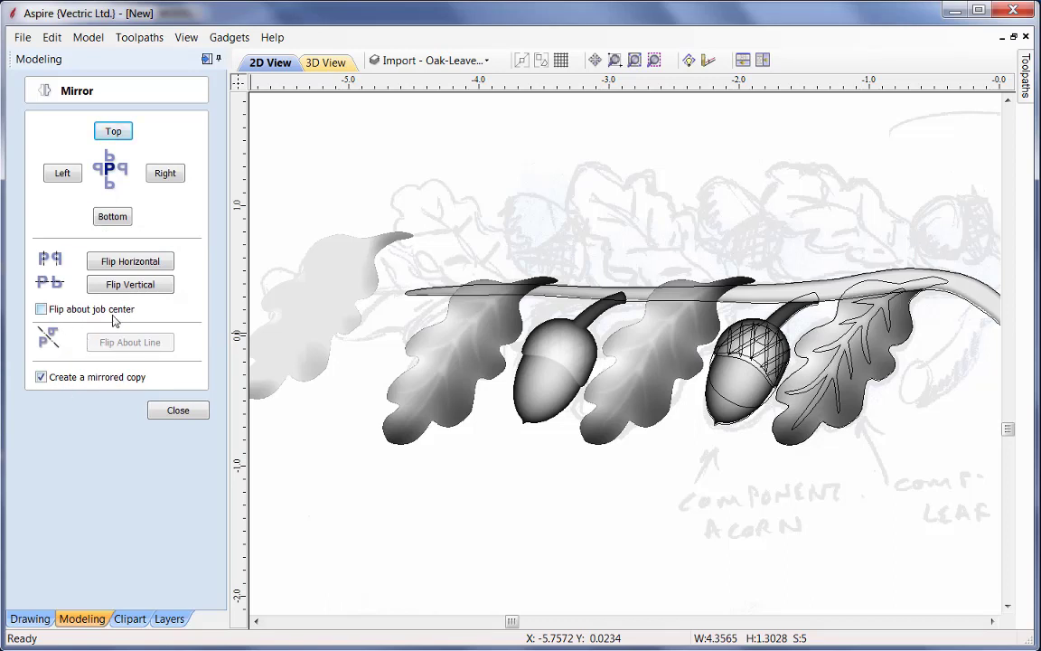
pyautogui.click(135, 285)
pyautogui.click(136, 286)
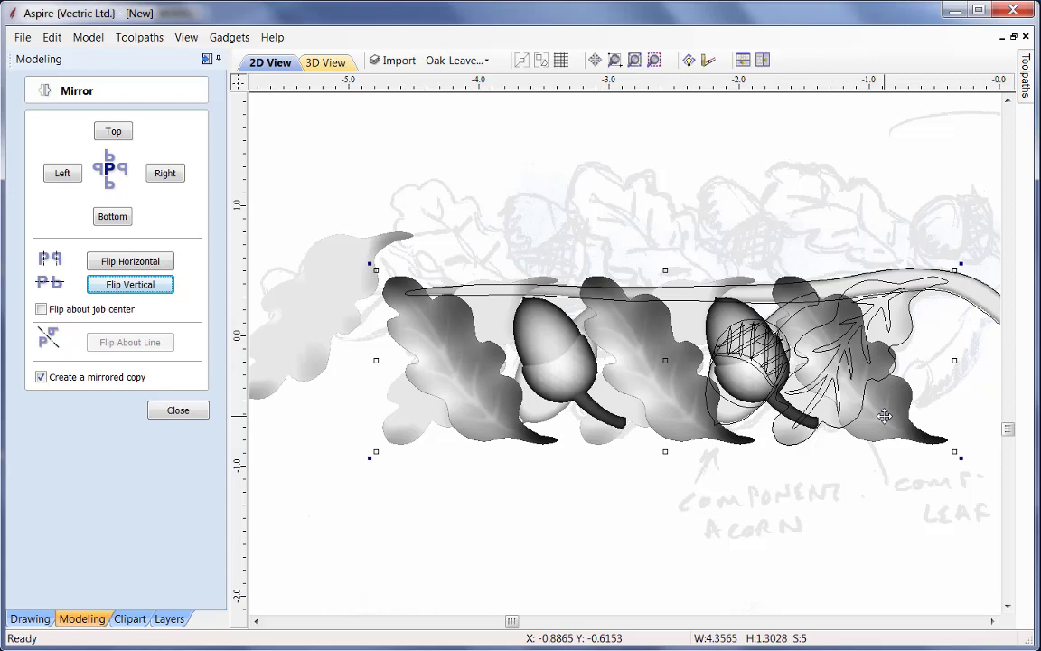
# - Move the mirrored leaves and acorns above the branch, show the model in 3D and finish mirroring
pyautogui.moveTo(884, 416); pyautogui.dragTo(885, 254)
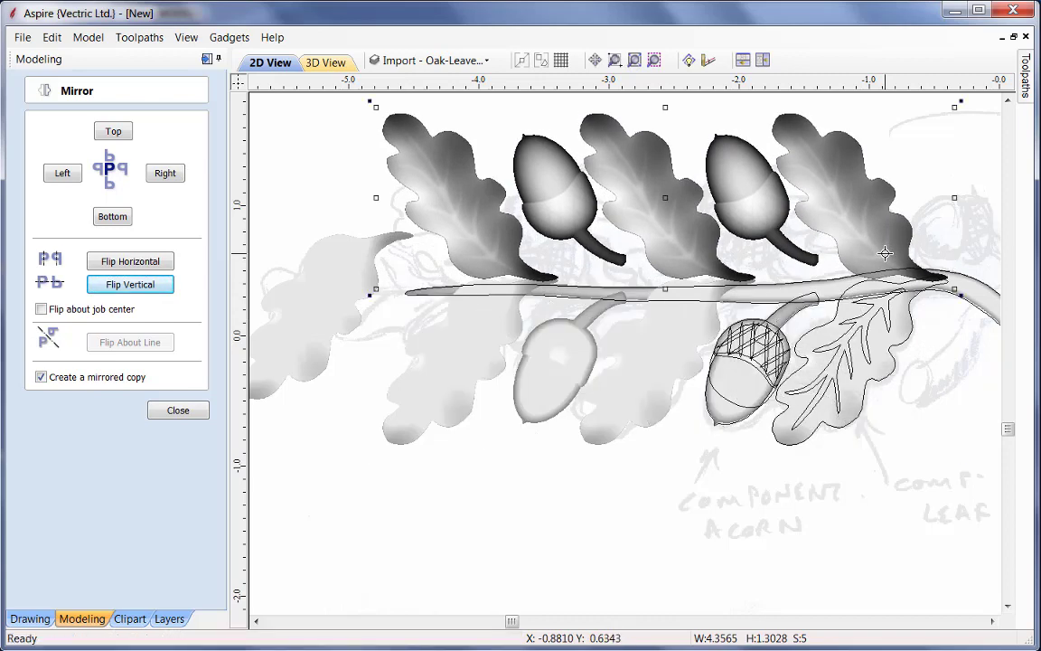
pyautogui.click(336, 69)
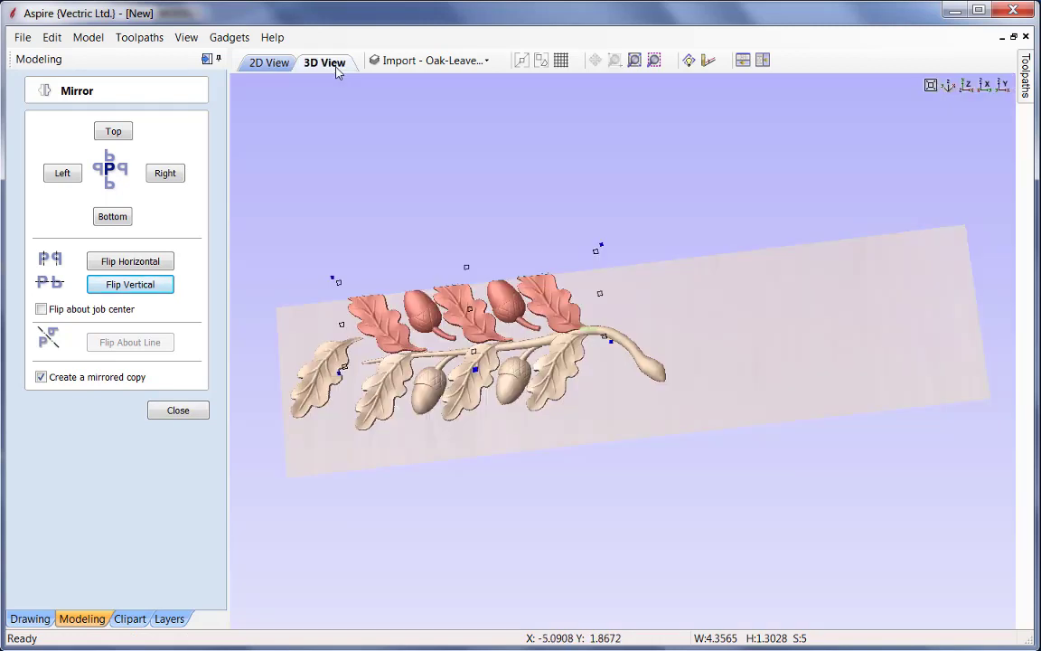
pyautogui.scroll(5, 632, 414)
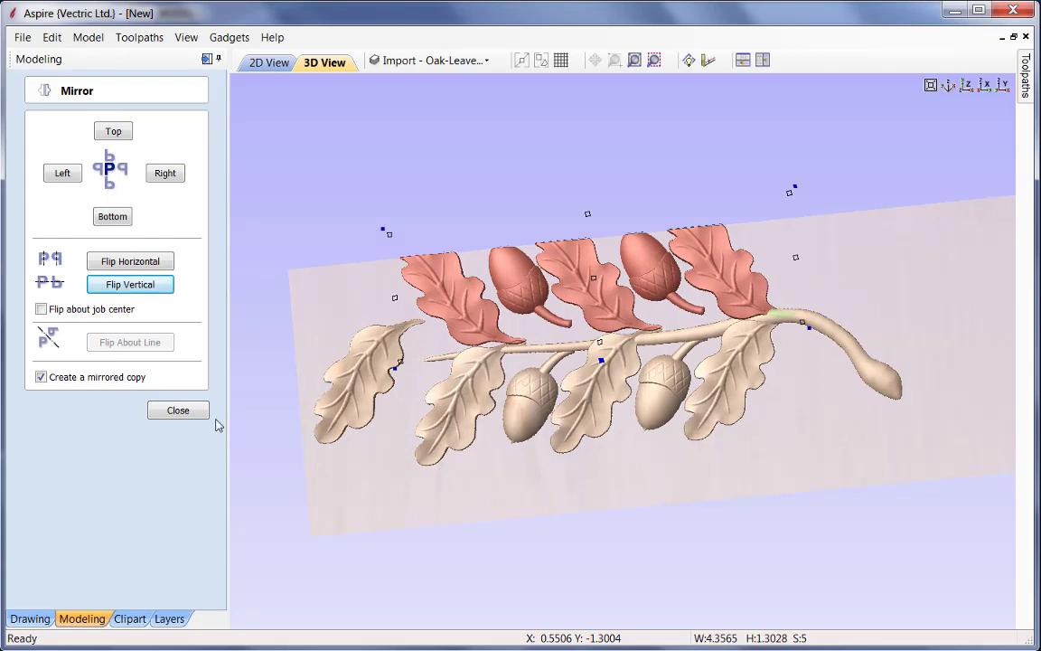
pyautogui.click(188, 411)
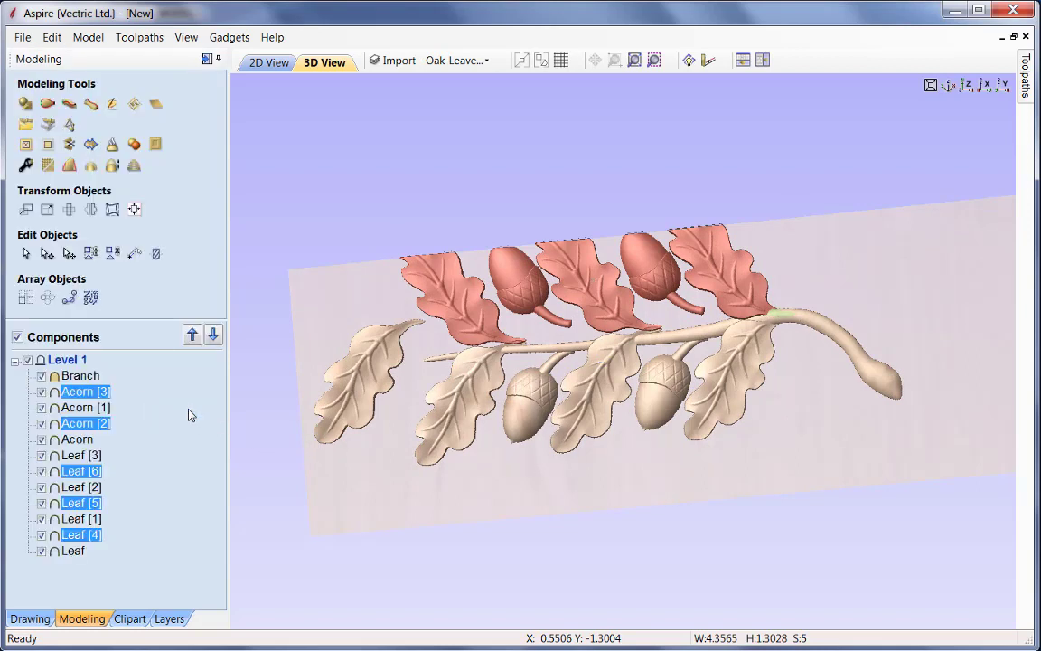
# - Centre all components, from Branch through Leaf, vertically in the material and deselect them
pyautogui.click(78, 376)
pyautogui.keyDown('shift'); pyautogui.click(76, 551); pyautogui.keyUp('shift')
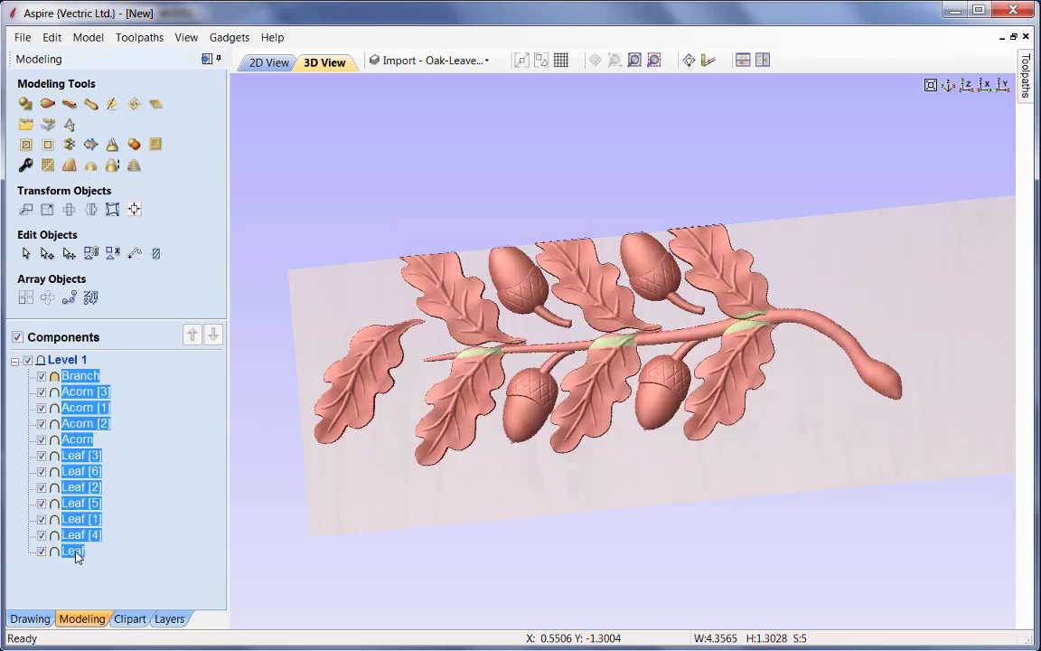
pyautogui.click(134, 209)
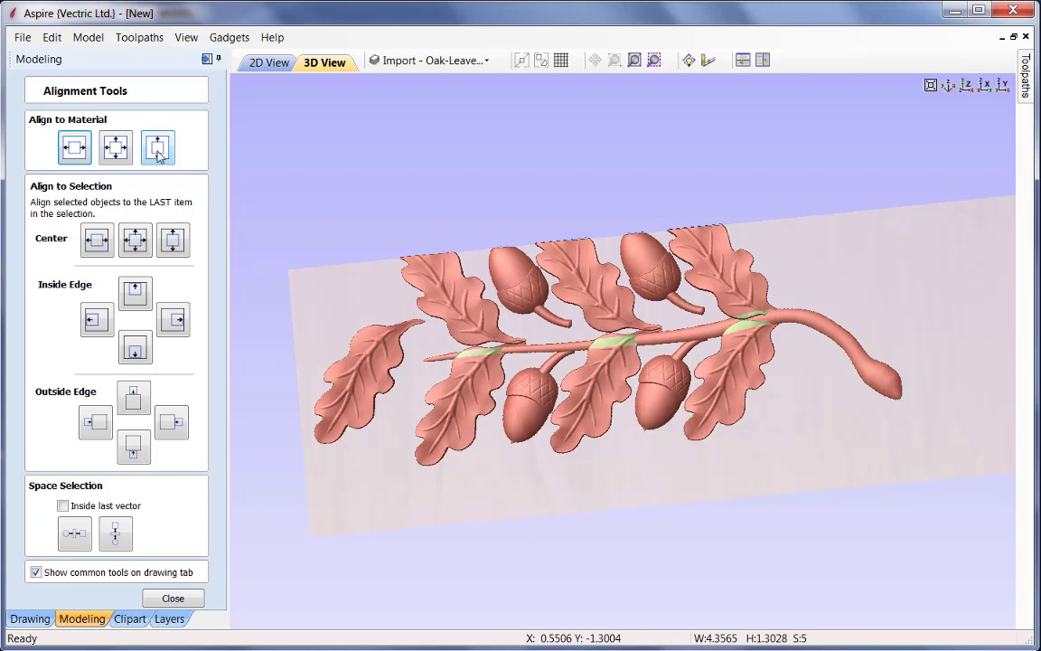
pyautogui.click(158, 153)
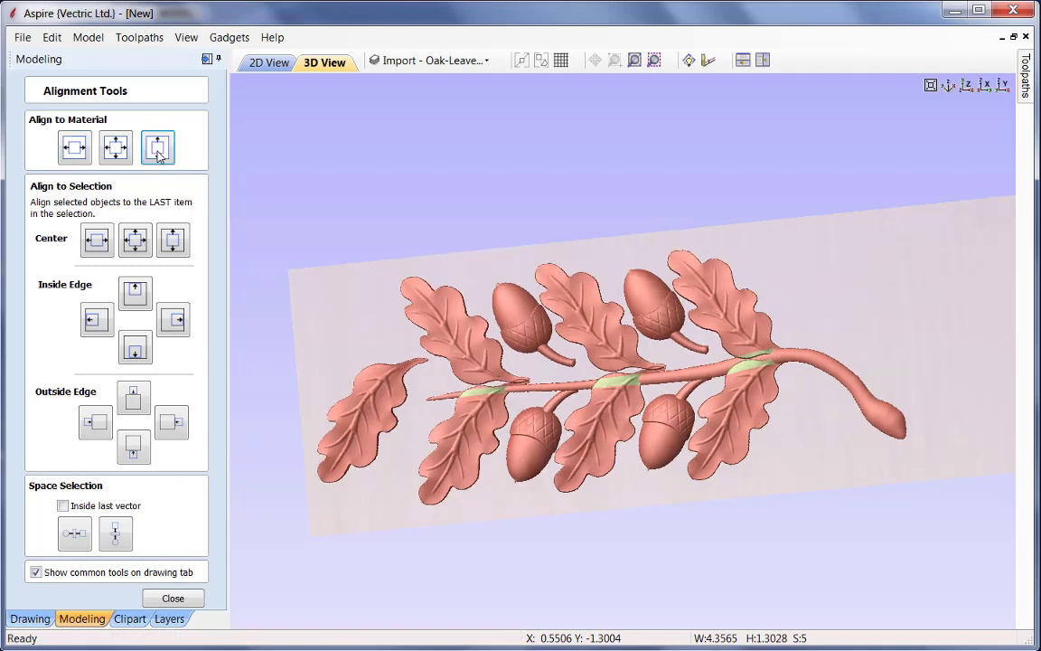
pyautogui.click(171, 600)
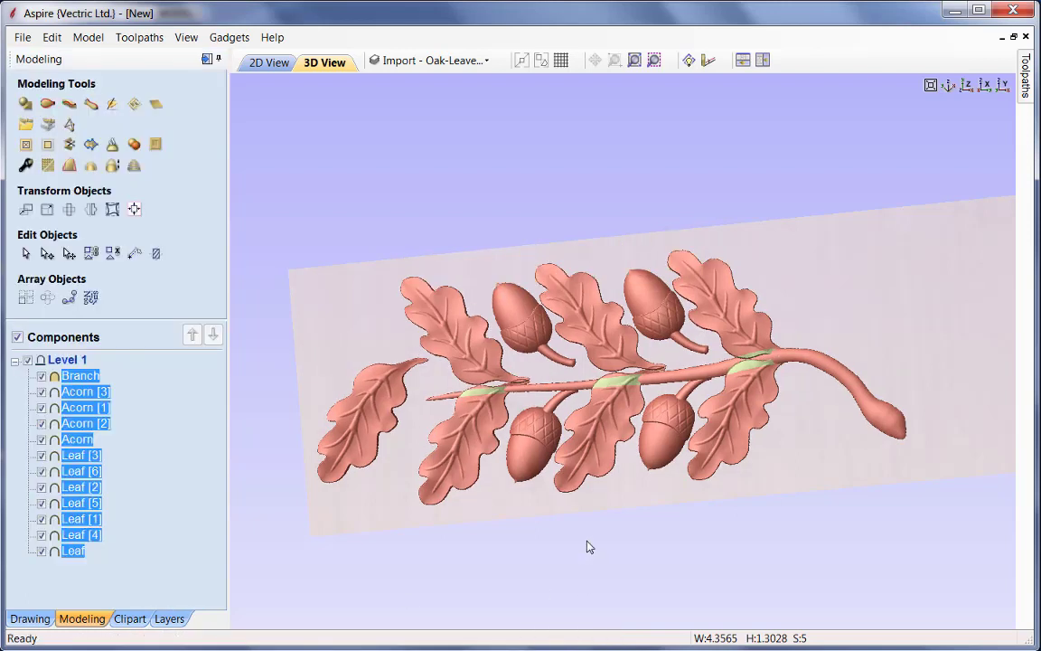
pyautogui.click(611, 555)
# - In a top-down view, move the upper leaf nearest the branch's bend slightly toward the neighbouring acorn
pyautogui.moveTo(612, 554); pyautogui.dragTo(796, 572)
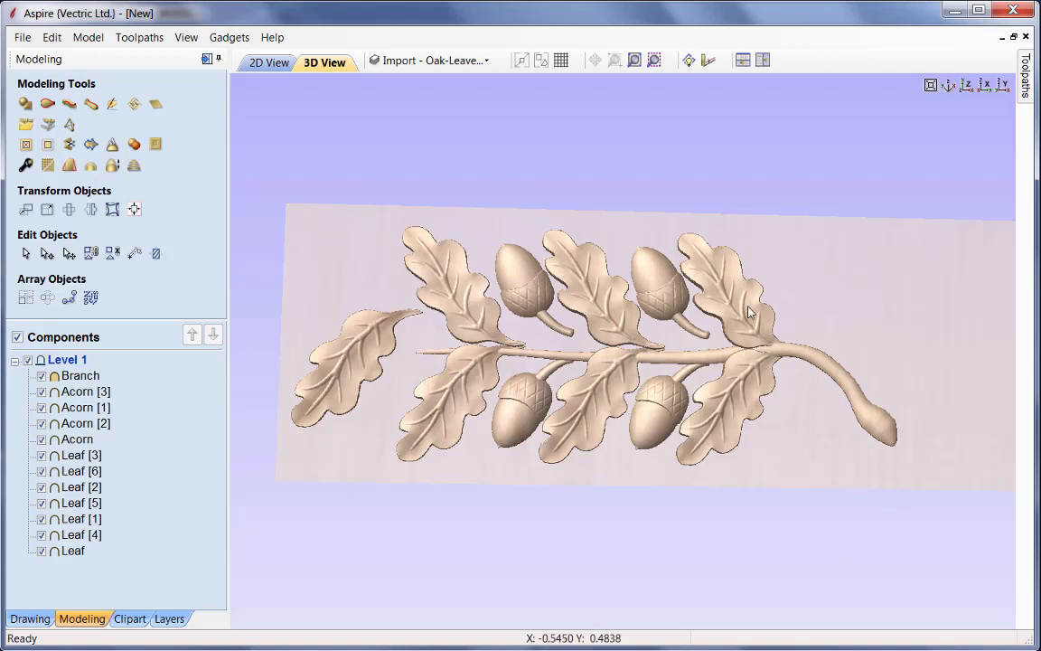
pyautogui.click(964, 86)
pyautogui.scroll(3, 640, 401)
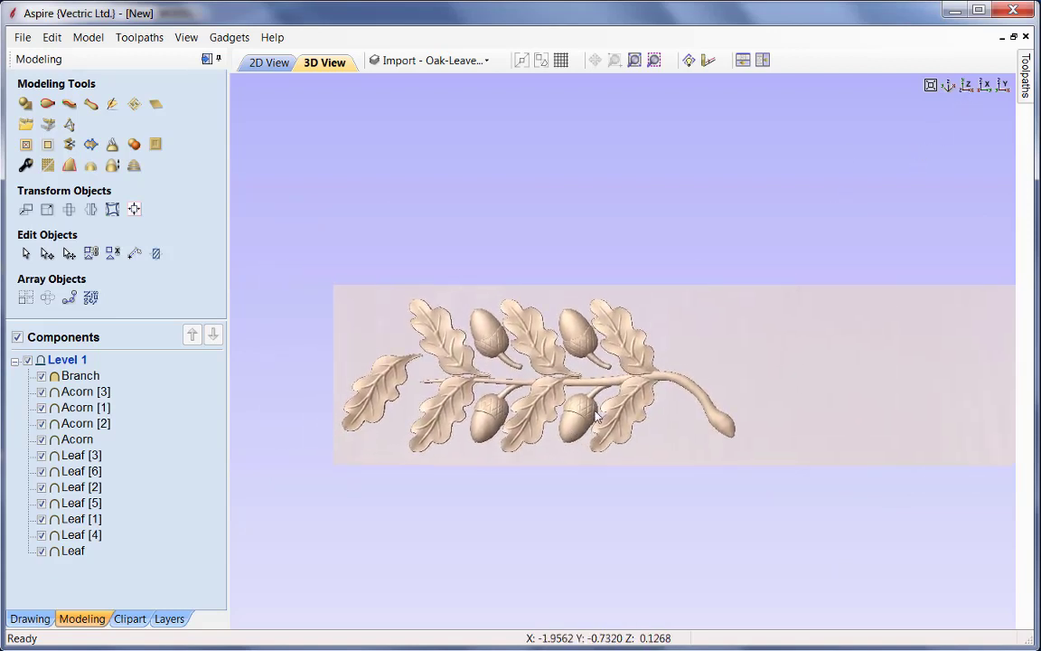
pyautogui.scroll(3, 640, 401)
pyautogui.scroll(3, 595, 378)
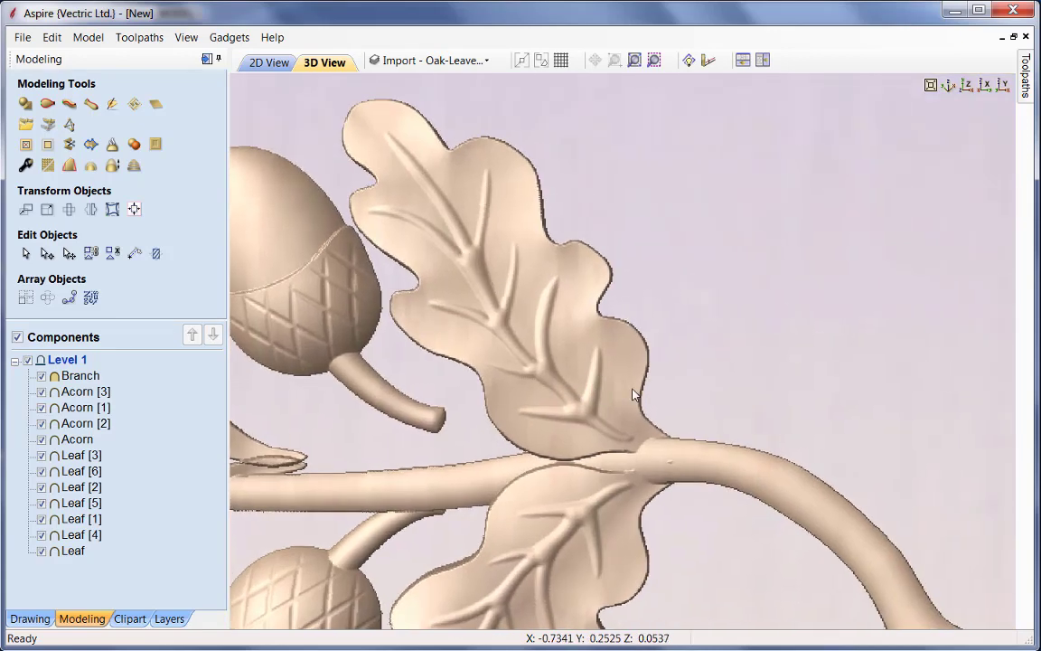
pyautogui.click(563, 308)
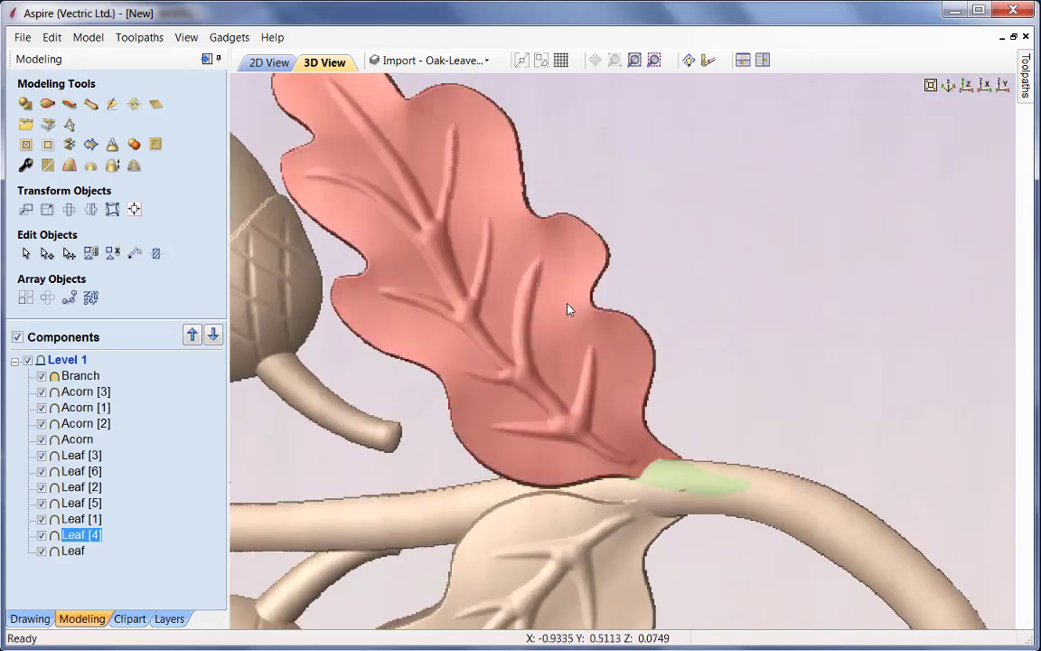
pyautogui.scroll(-3, 565, 346)
pyautogui.scroll(-2, 583, 354)
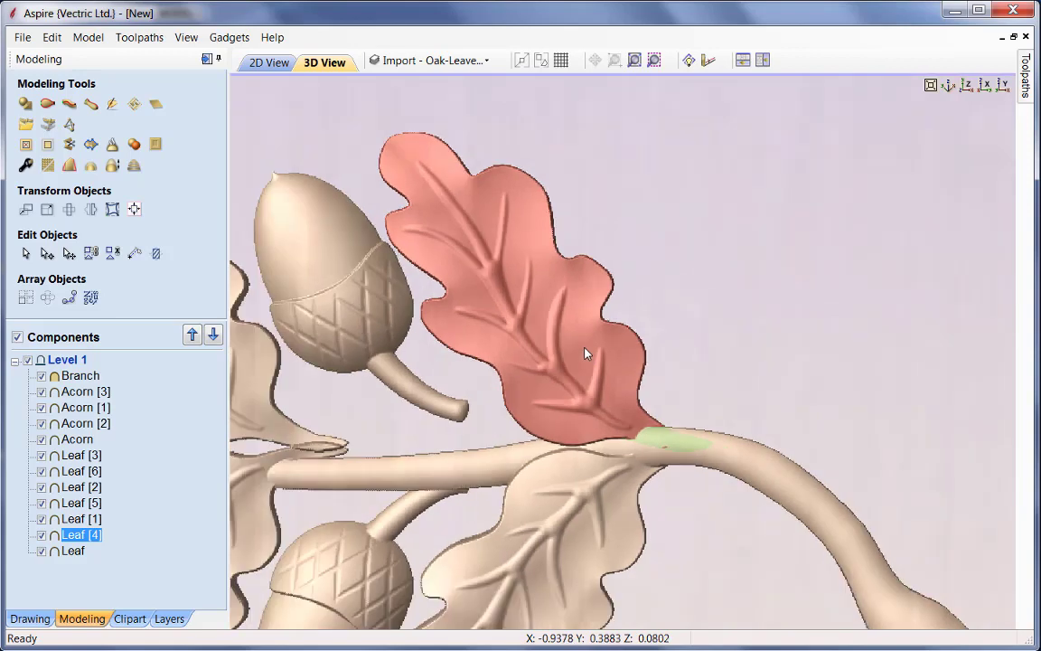
pyautogui.moveTo(585, 353); pyautogui.dragTo(638, 324, button='middle')
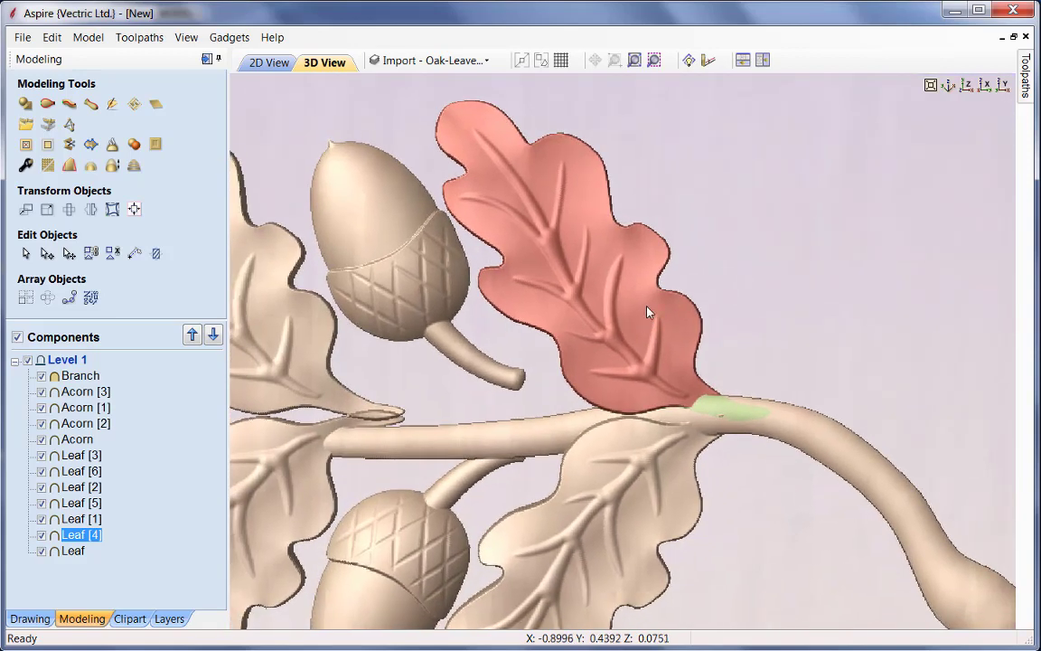
pyautogui.click(648, 311)
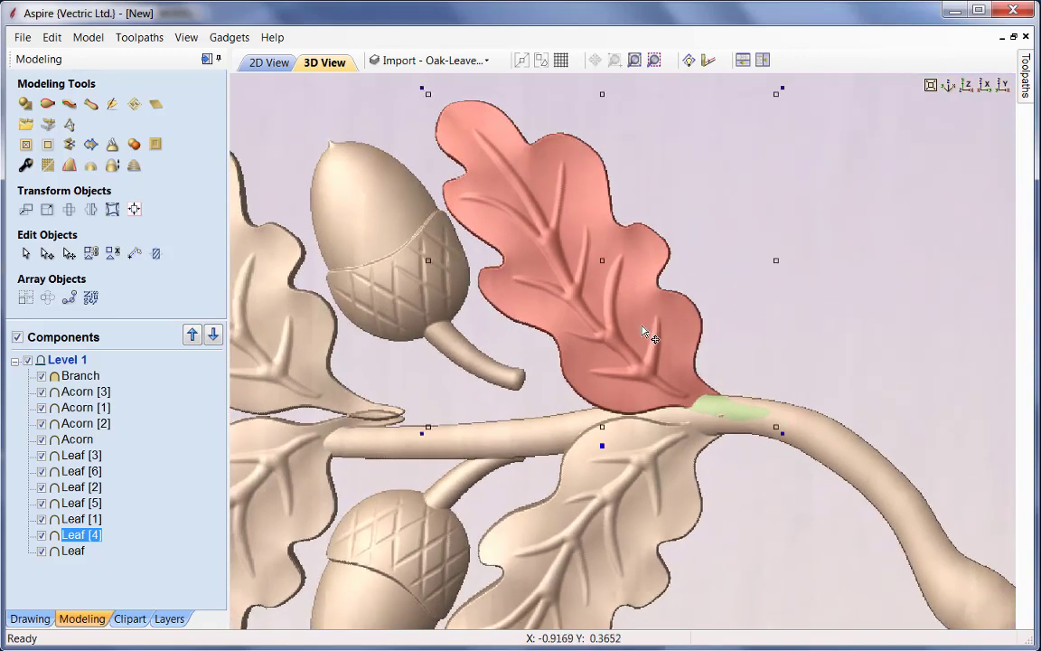
pyautogui.moveTo(646, 337); pyautogui.dragTo(618, 327)
# - Shrink the leaf slightly, rotate it more upright to about 1.17 by 1.31, and set its stem against the branch
pyautogui.scroll(-1, 642, 232)
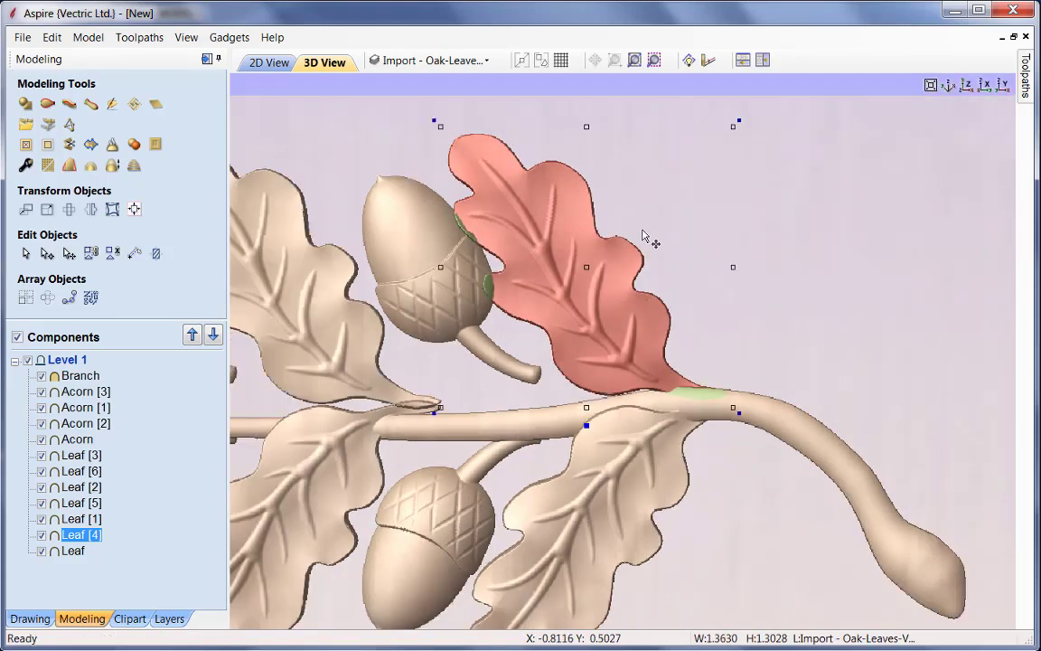
pyautogui.moveTo(440, 130); pyautogui.dragTo(460, 146)
pyautogui.moveTo(738, 138); pyautogui.dragTo(762, 156)
pyautogui.moveTo(566, 238); pyautogui.dragTo(568, 229)
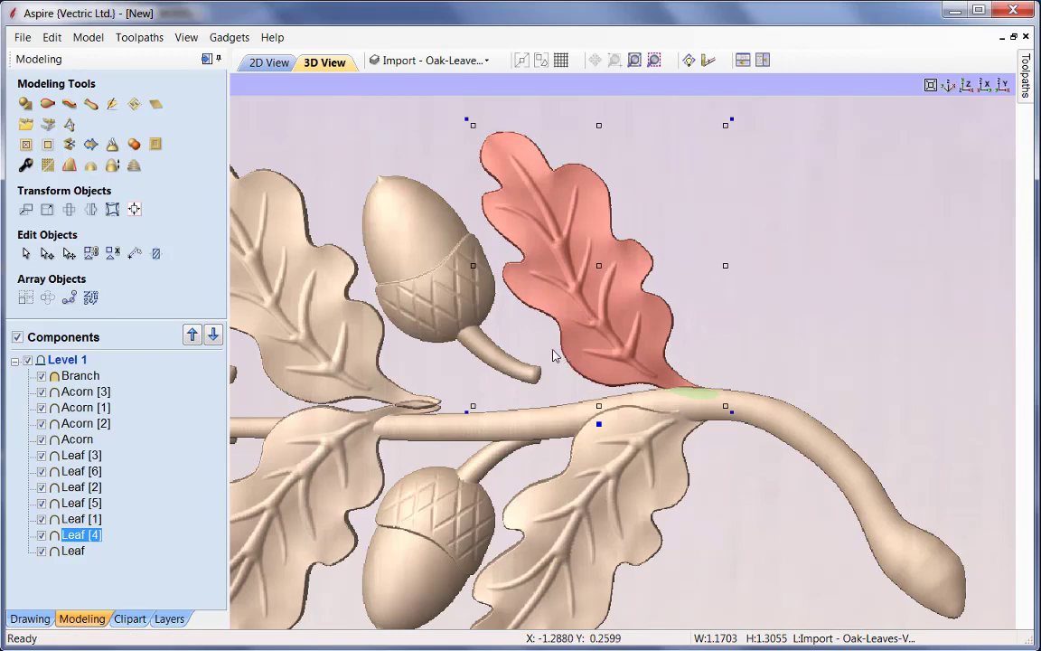
# - Shrink and slightly rotate the adjacent upper acorn to about 0.75 by 1.00, and move it so its stem meets the branch
pyautogui.click(435, 249)
pyautogui.click(435, 246)
pyautogui.moveTo(354, 168); pyautogui.dragTo(369, 185)
pyautogui.moveTo(411, 238); pyautogui.dragTo(420, 271)
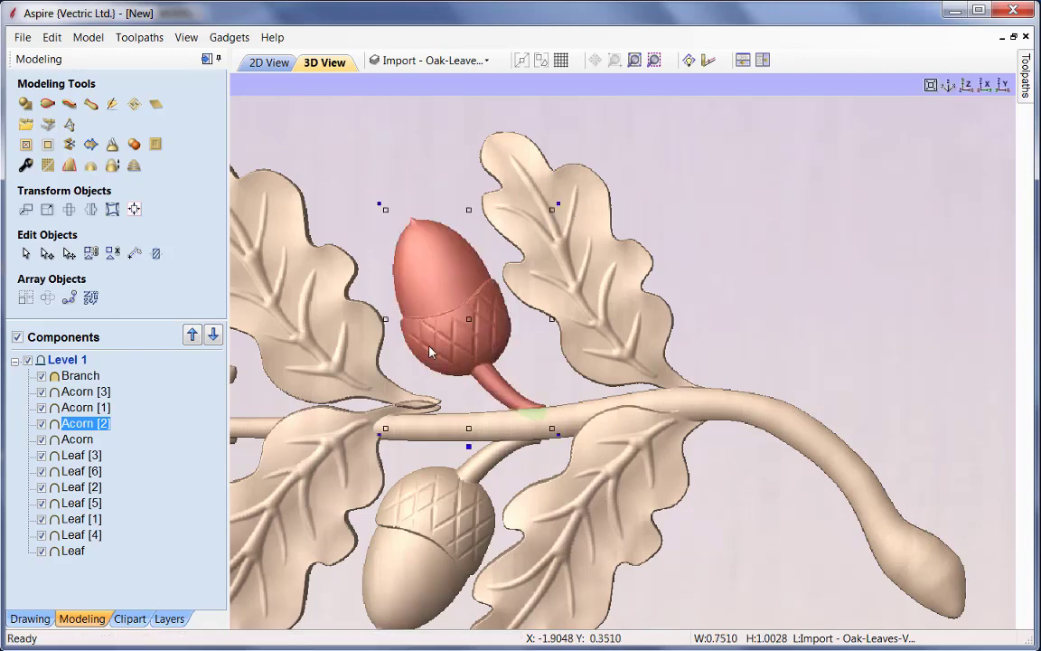
# - Move the middle leaf below the branch downward so its stem meets the branch's underside
pyautogui.moveTo(473, 395); pyautogui.dragTo(639, 322, button='middle')
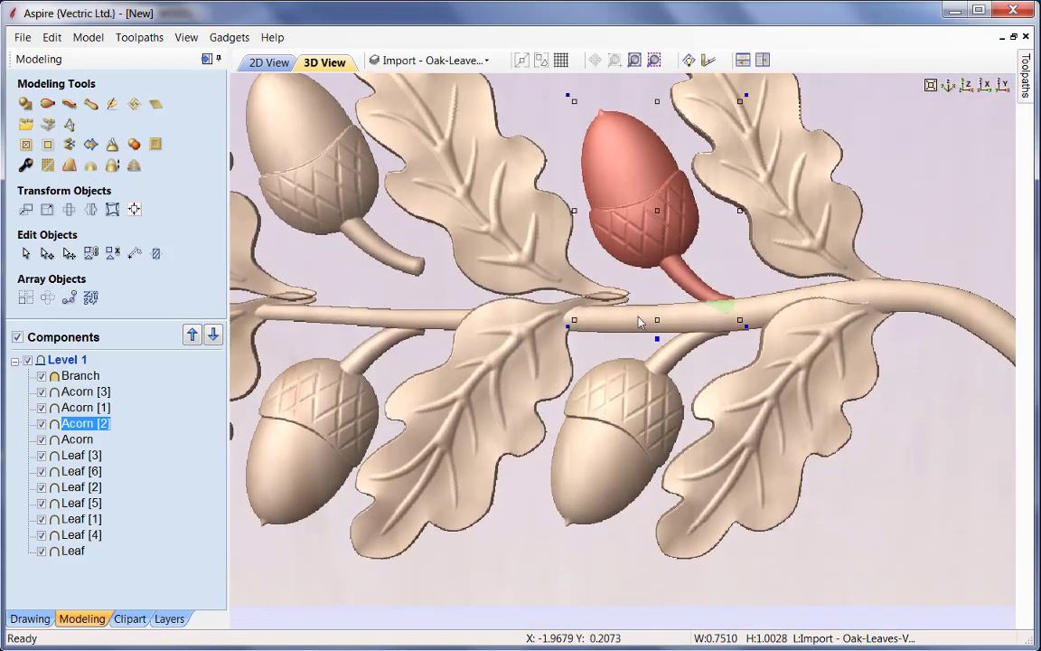
pyautogui.click(535, 375)
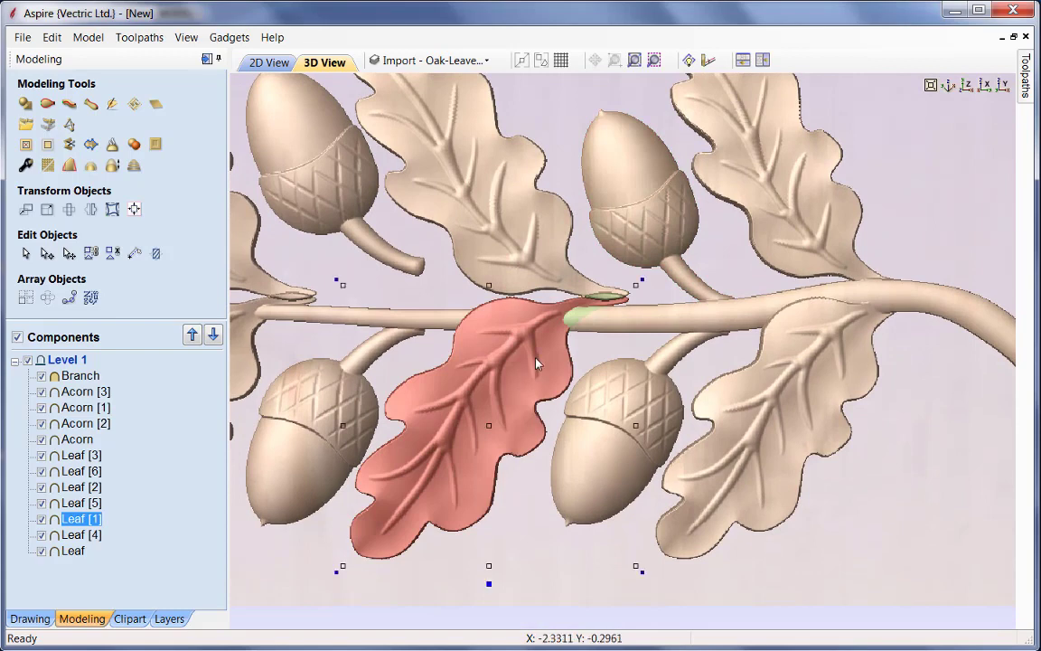
pyautogui.moveTo(535, 364); pyautogui.dragTo(535, 374)
pyautogui.moveTo(529, 386); pyautogui.dragTo(530, 326)
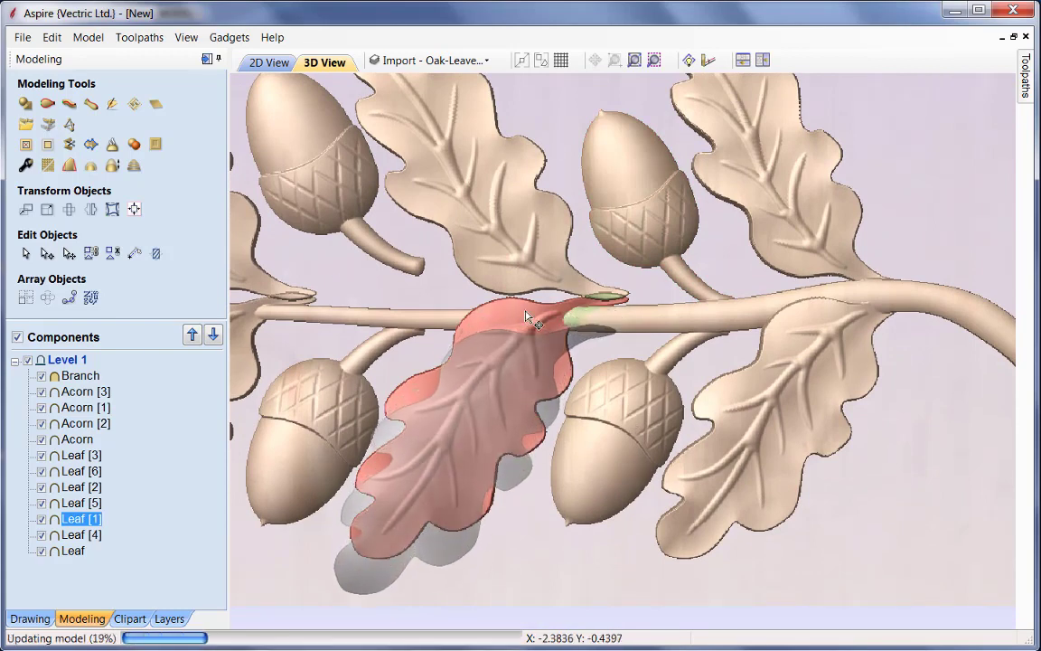
# - Shrink and rotate the middle upper leaf to about 1.21 by 1.34, and set its stem against the branch
pyautogui.click(520, 235)
pyautogui.moveTo(611, 249); pyautogui.dragTo(525, 339, button='middle')
pyautogui.moveTo(327, 142)
pyautogui.mouseDown()
pyautogui.moveTo(310, 140)
pyautogui.moveTo(335, 149)
pyautogui.mouseUp()
pyautogui.moveTo(624, 152); pyautogui.dragTo(639, 162)
pyautogui.moveTo(458, 221); pyautogui.dragTo(460, 227)
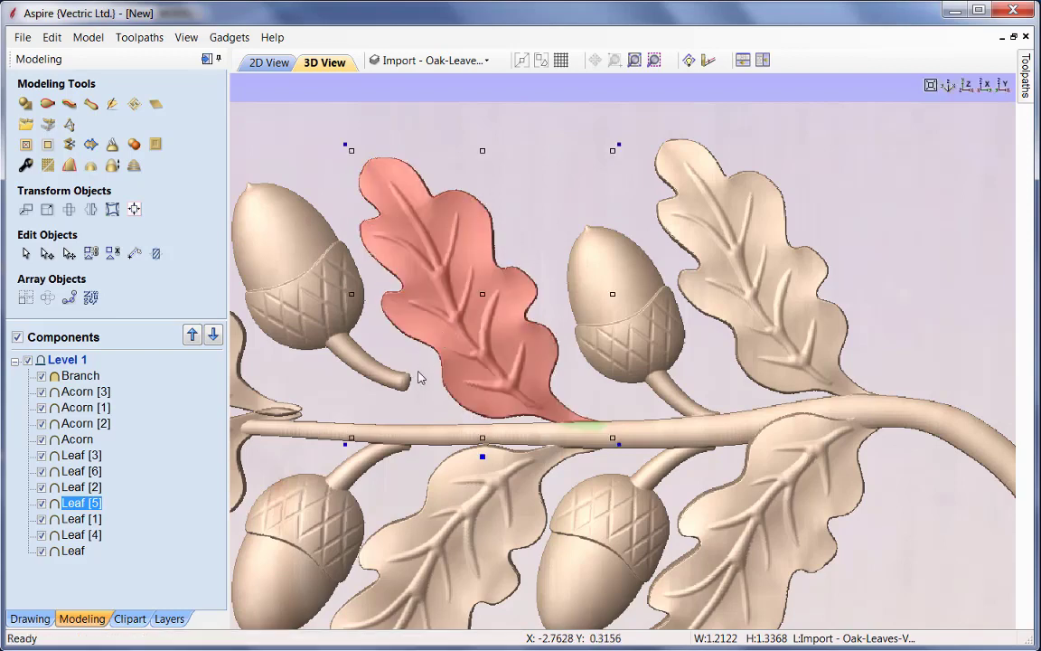
# - Shrink and slightly rotate the upper acorn nearest the branch tip, and move it down so its stem meets the branch
pyautogui.scroll(3, 650, 330)
pyautogui.click(539, 238)
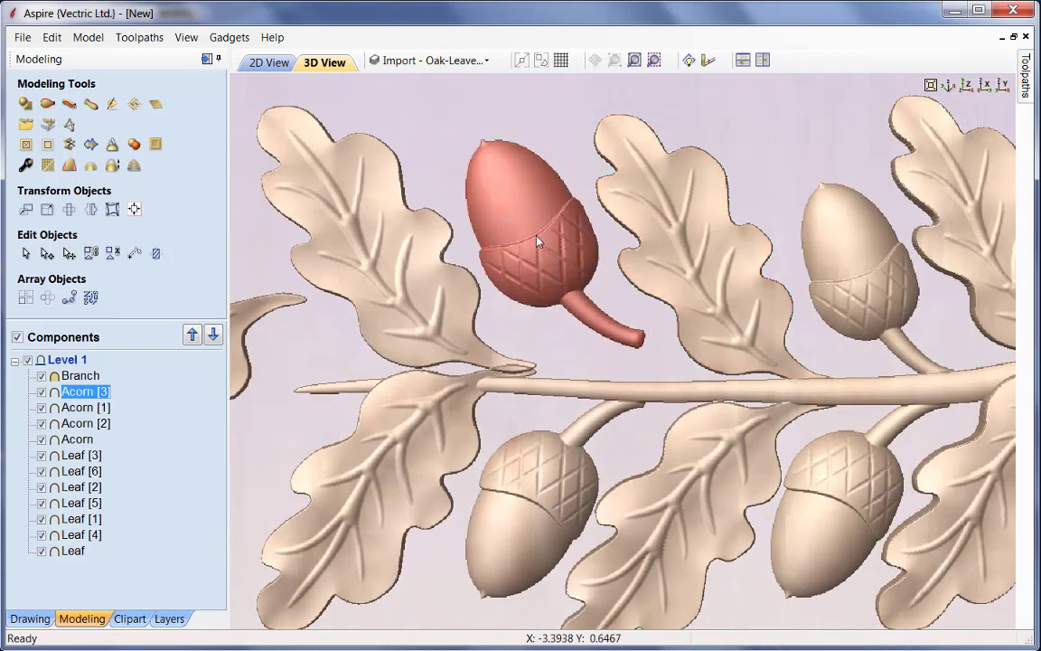
pyautogui.moveTo(458, 135); pyautogui.dragTo(479, 154)
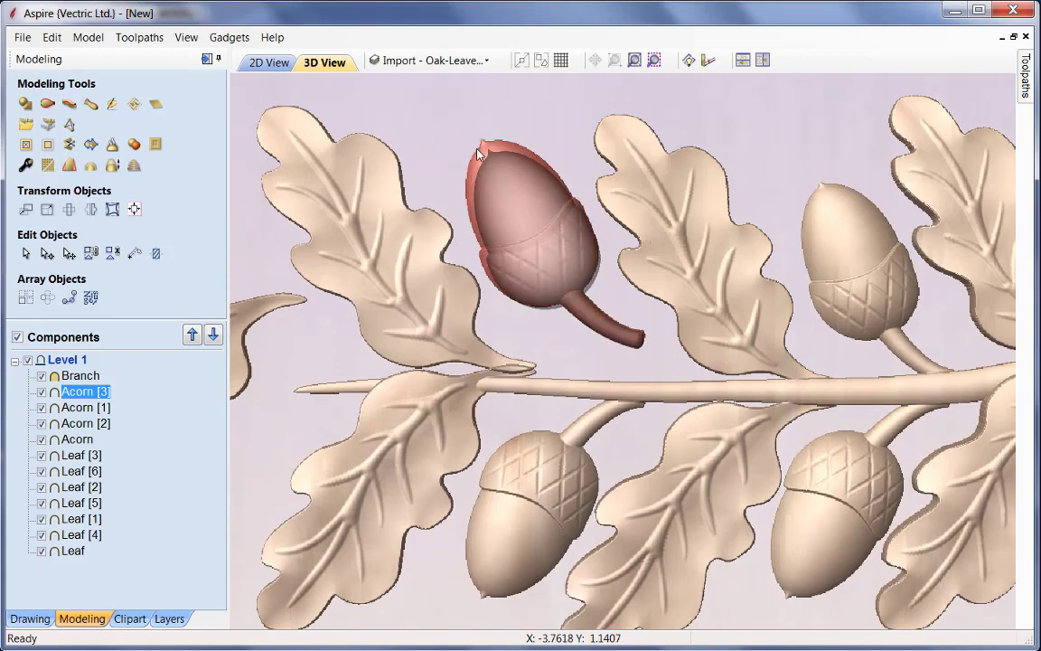
pyautogui.moveTo(533, 237); pyautogui.dragTo(534, 252)
pyautogui.moveTo(664, 184); pyautogui.dragTo(688, 187)
pyautogui.moveTo(551, 237); pyautogui.dragTo(554, 236)
# - Move the lower leaf nearest the branch tip down and outward, clear of the leaf above it
pyautogui.moveTo(510, 350); pyautogui.dragTo(656, 357, button='middle')
pyautogui.click(583, 459)
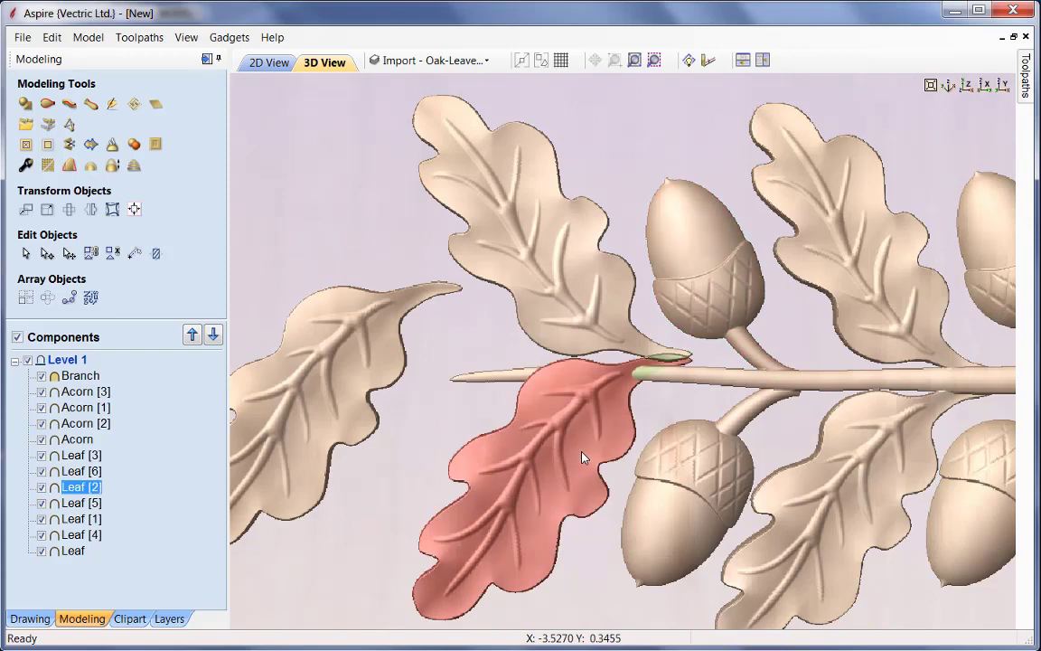
pyautogui.moveTo(583, 458); pyautogui.dragTo(556, 485)
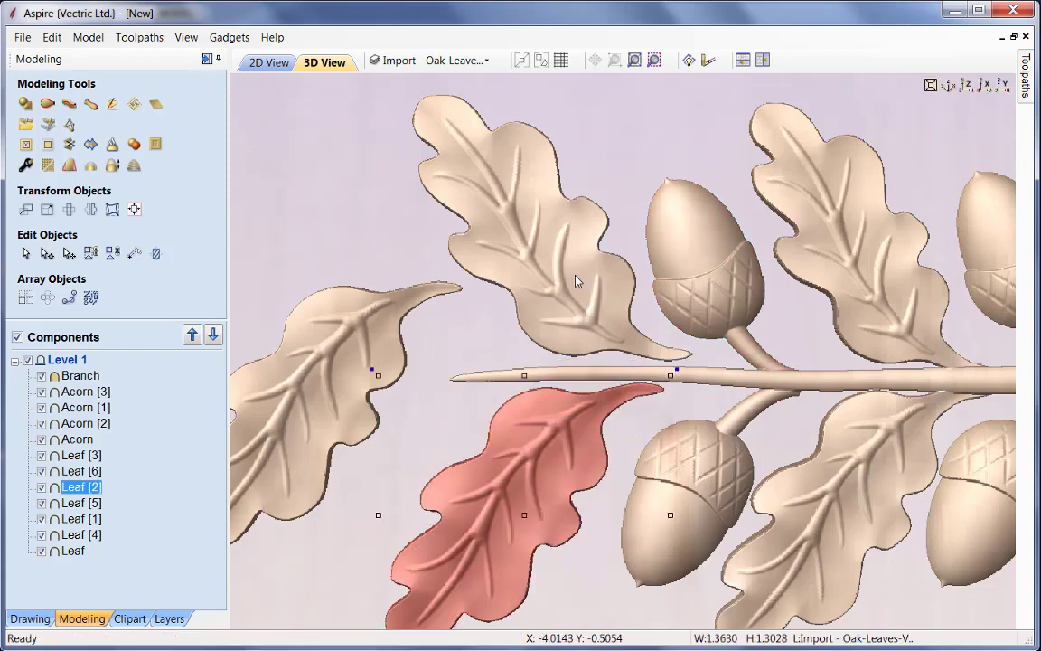
# - Rotate the upper leaf nearest the branch tip more upright, shrink it to about 1.18 by 1.36, and set its stem against the branch
pyautogui.click(576, 281)
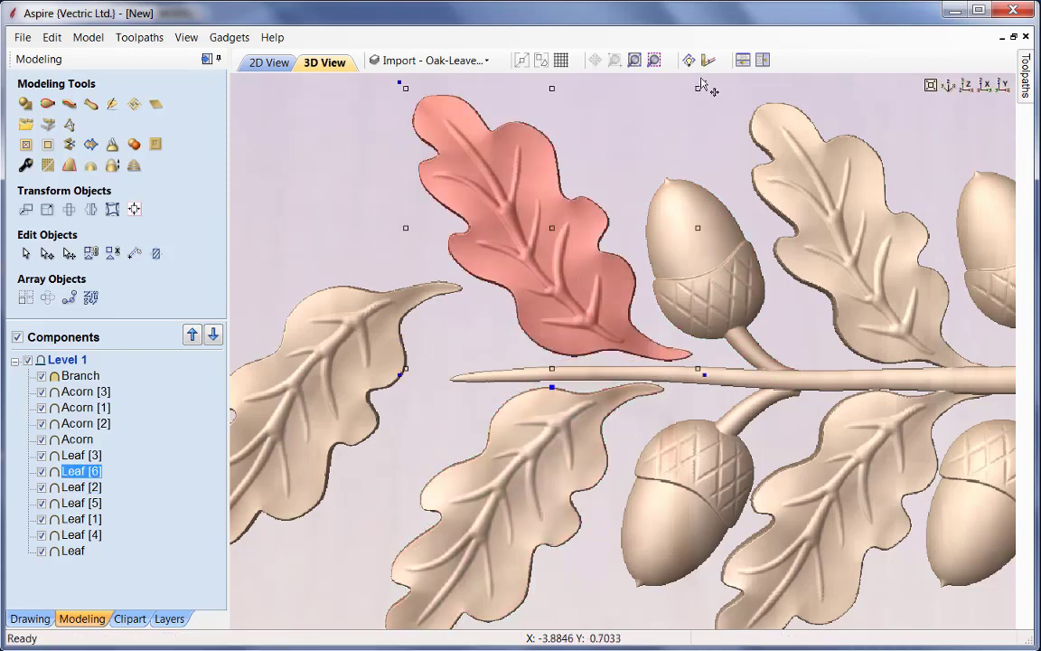
pyautogui.moveTo(701, 84); pyautogui.dragTo(680, 99)
pyautogui.moveTo(418, 77)
pyautogui.mouseDown()
pyautogui.moveTo(433, 100)
pyautogui.moveTo(429, 89)
pyautogui.mouseUp()
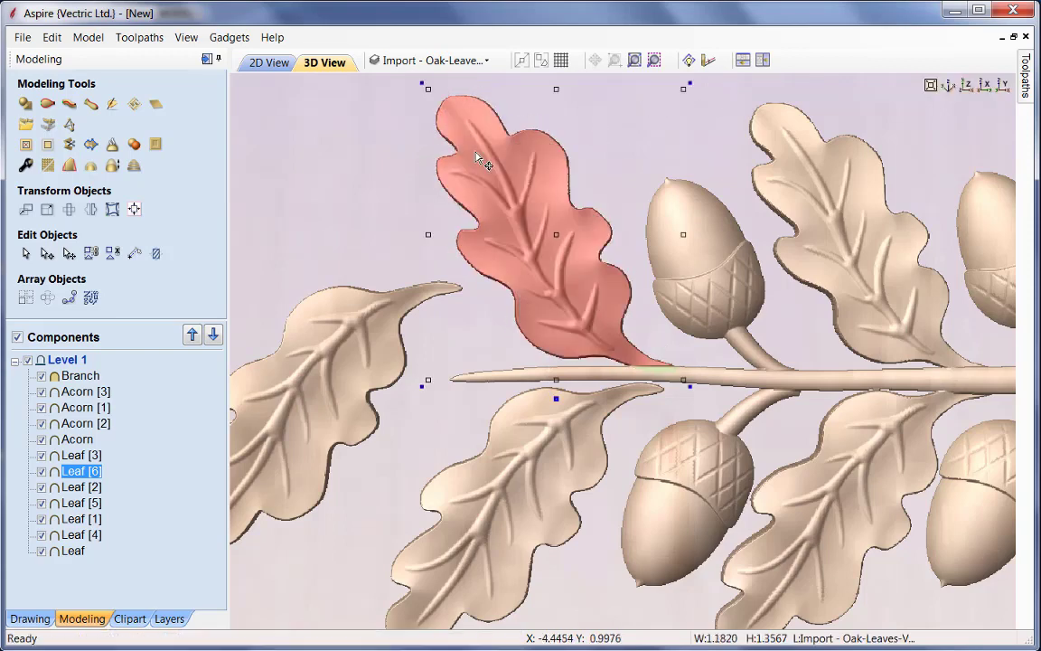
pyautogui.moveTo(481, 161); pyautogui.dragTo(481, 165)
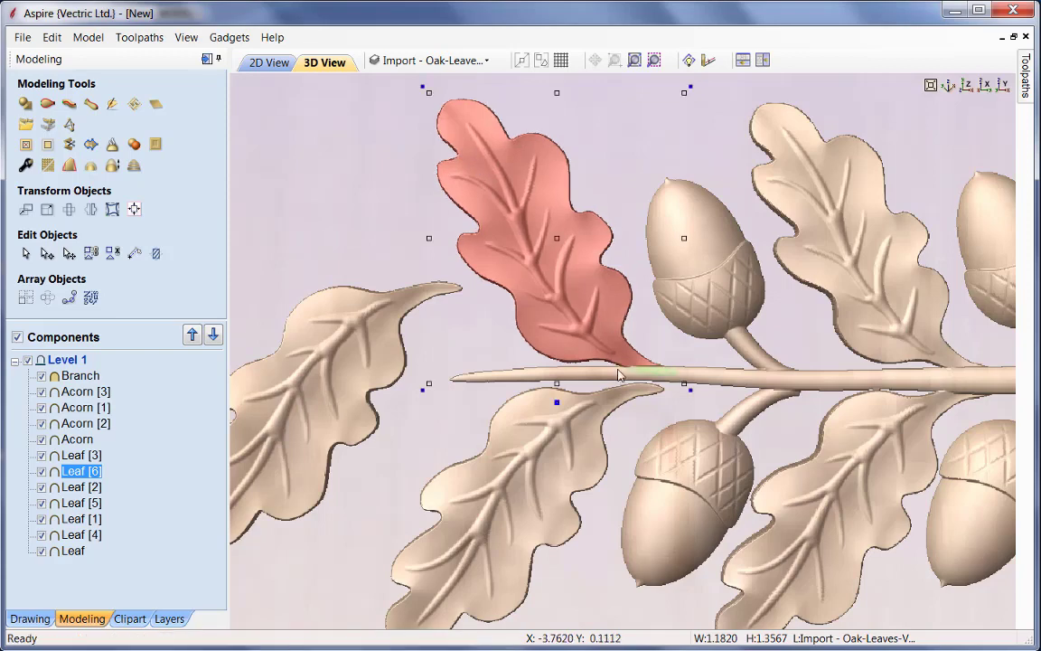
# - Rotate the lower leaf nearest the branch tip so its stem meets the branch, and shrink it to about 1.21 by 1.32
pyautogui.moveTo(617, 413); pyautogui.dragTo(625, 318, button='middle')
pyautogui.click(609, 318)
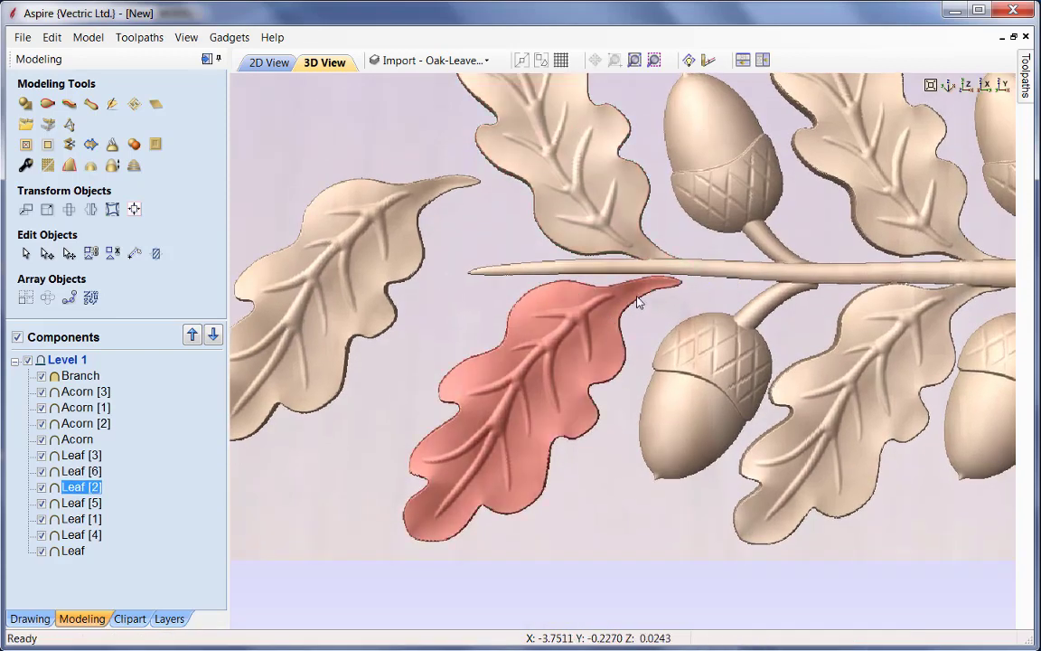
pyautogui.click(638, 301)
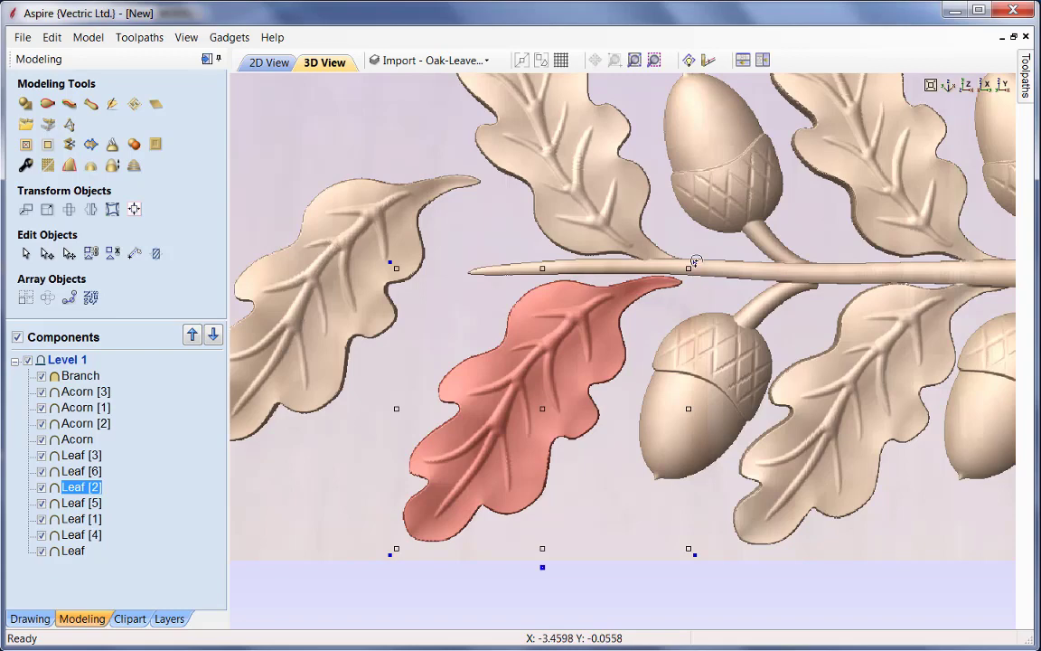
pyautogui.moveTo(692, 555); pyautogui.dragTo(711, 553)
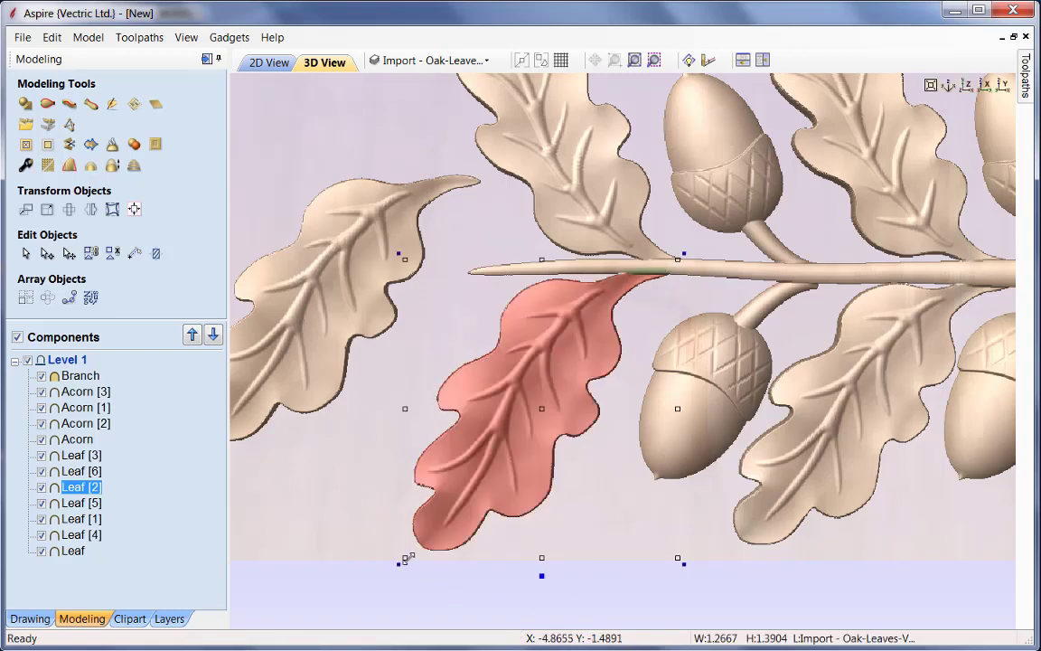
pyautogui.moveTo(409, 563); pyautogui.dragTo(418, 545)
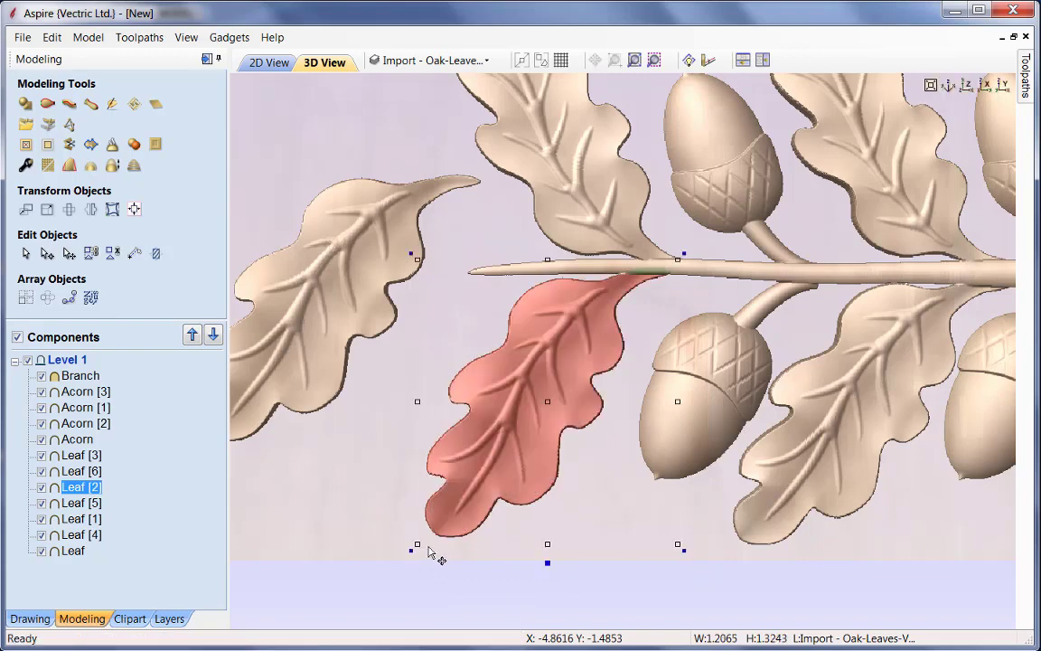
# - Shrink the lower acorn nearest the branch tip to about 0.84 by 0.98, and position its stem against the branch's underside
pyautogui.click(732, 381)
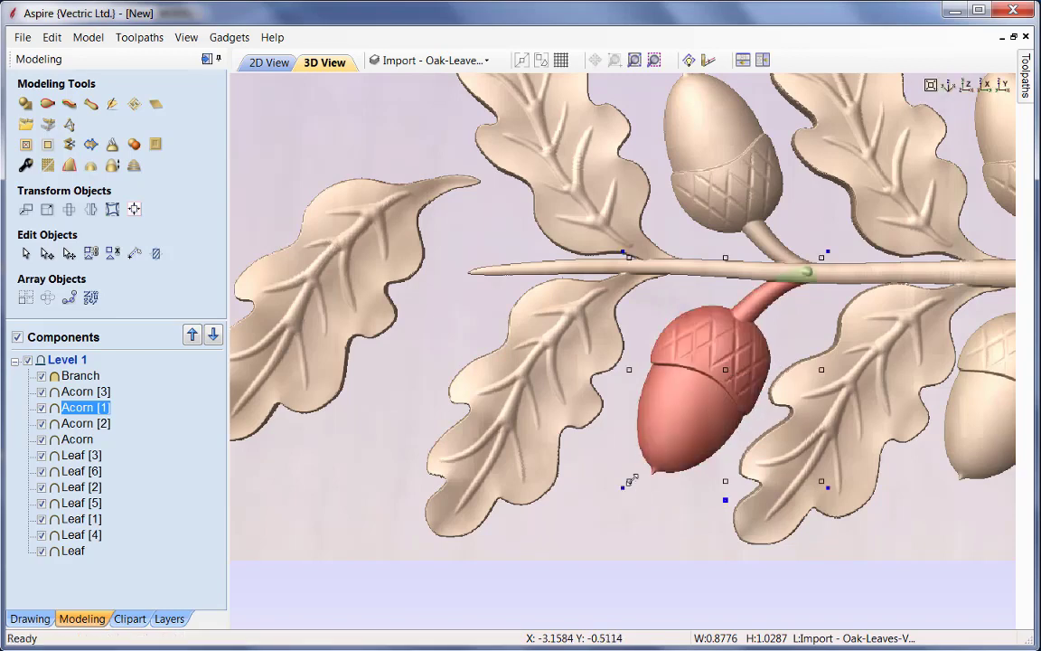
pyautogui.moveTo(631, 482)
pyautogui.mouseDown()
pyautogui.moveTo(647, 481)
pyautogui.moveTo(640, 474)
pyautogui.mouseUp()
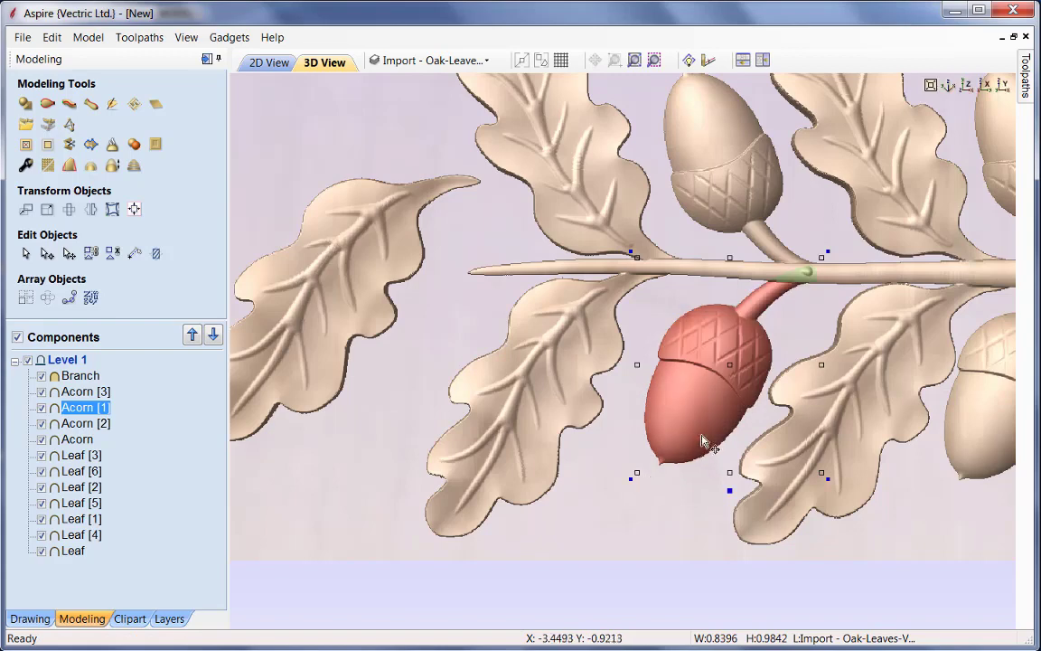
pyautogui.moveTo(705, 433); pyautogui.dragTo(695, 431)
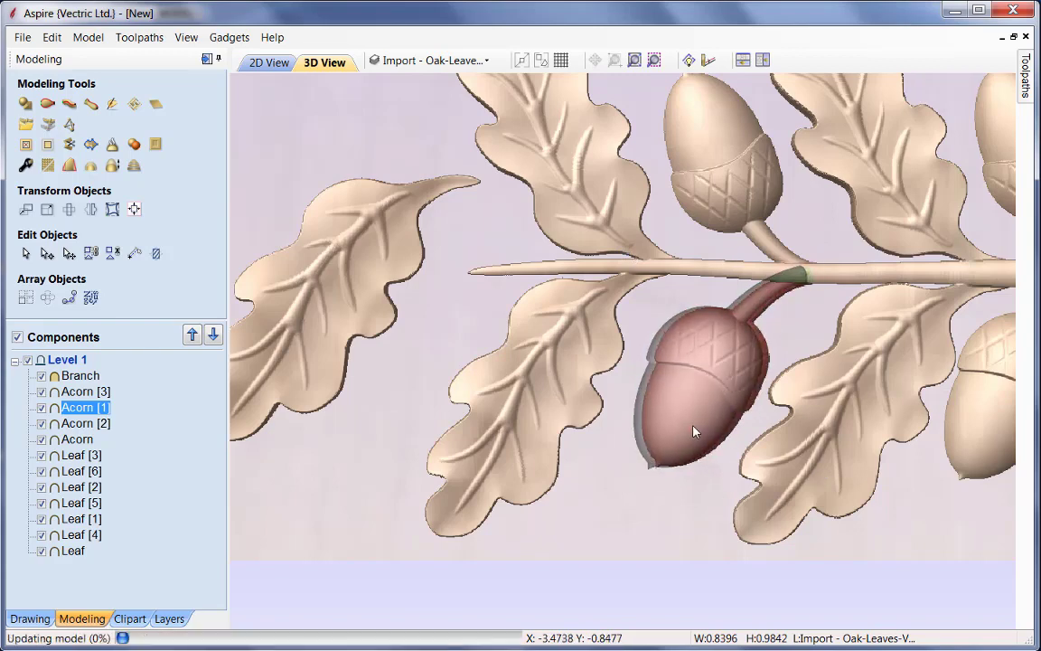
# - Shrink and rotate the middle lower leaf to about 1.27 by 1.35, and set its stem against the branch's underside
pyautogui.moveTo(695, 432); pyautogui.dragTo(592, 451, button='middle')
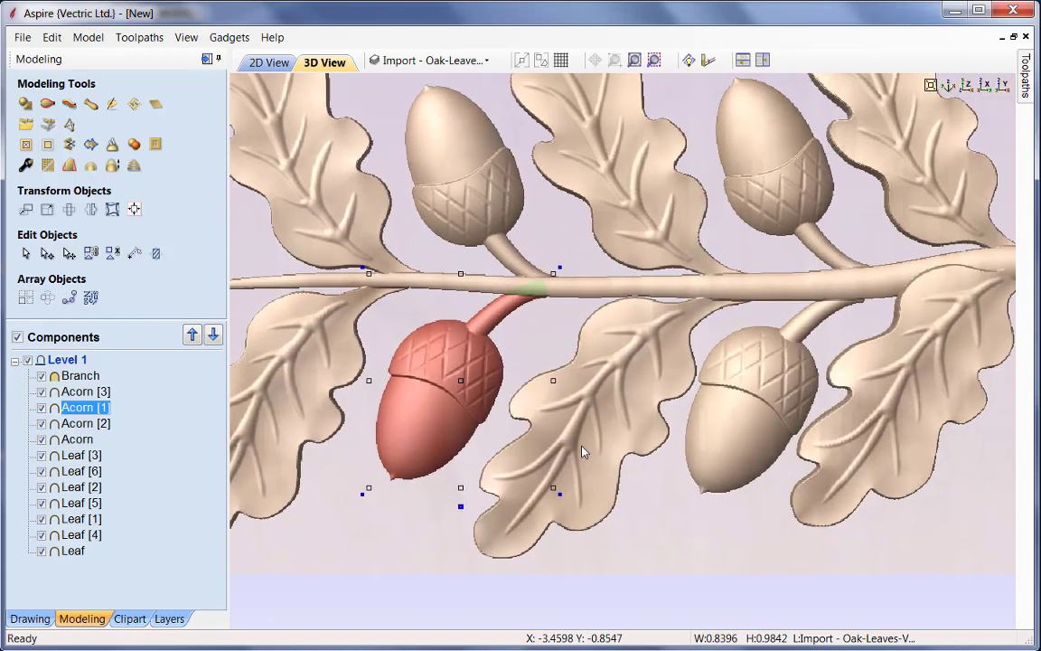
pyautogui.click(519, 394)
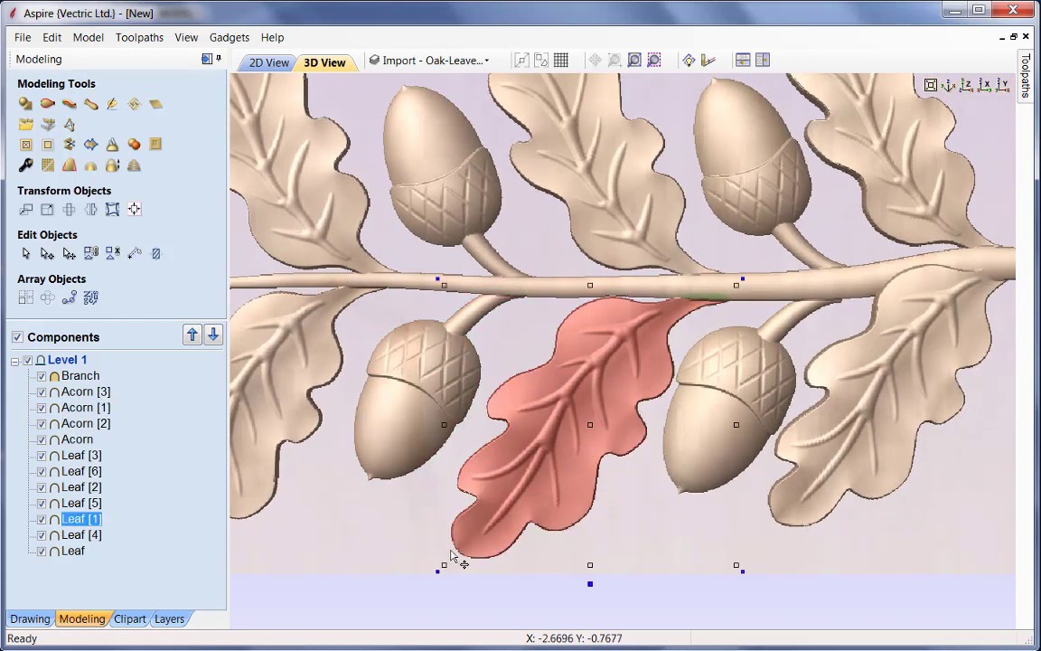
pyautogui.moveTo(444, 565); pyautogui.dragTo(447, 562)
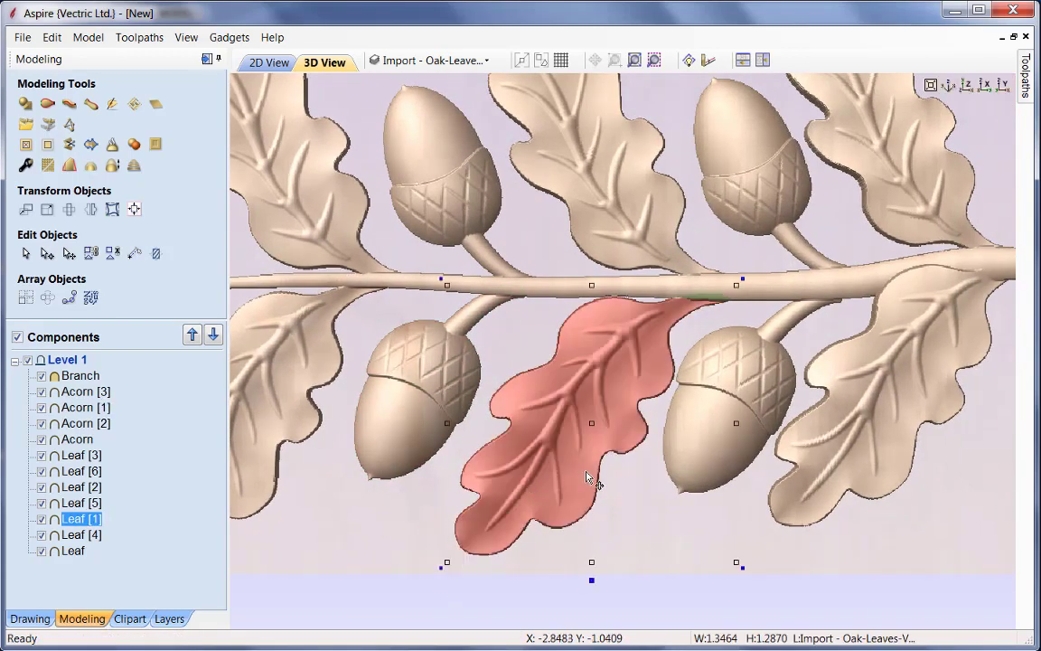
pyautogui.moveTo(740, 567); pyautogui.dragTo(762, 574)
pyautogui.moveTo(627, 425); pyautogui.dragTo(600, 411)
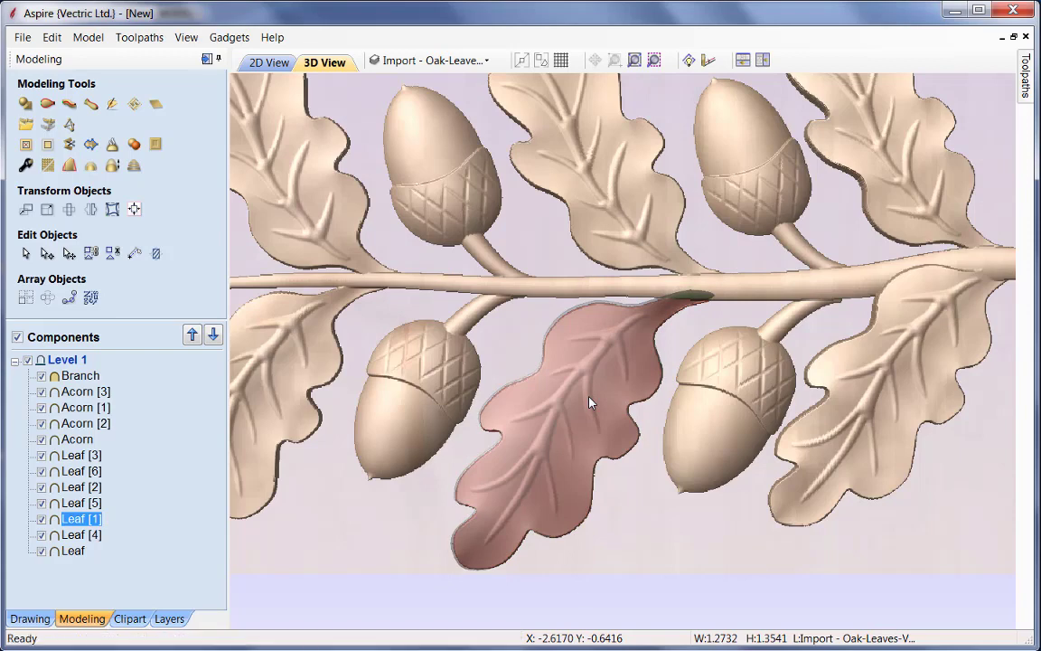
# - Nudge the lower acorn nearest the thick end of the branch upward so its stem overlaps the branch
pyautogui.click(730, 397)
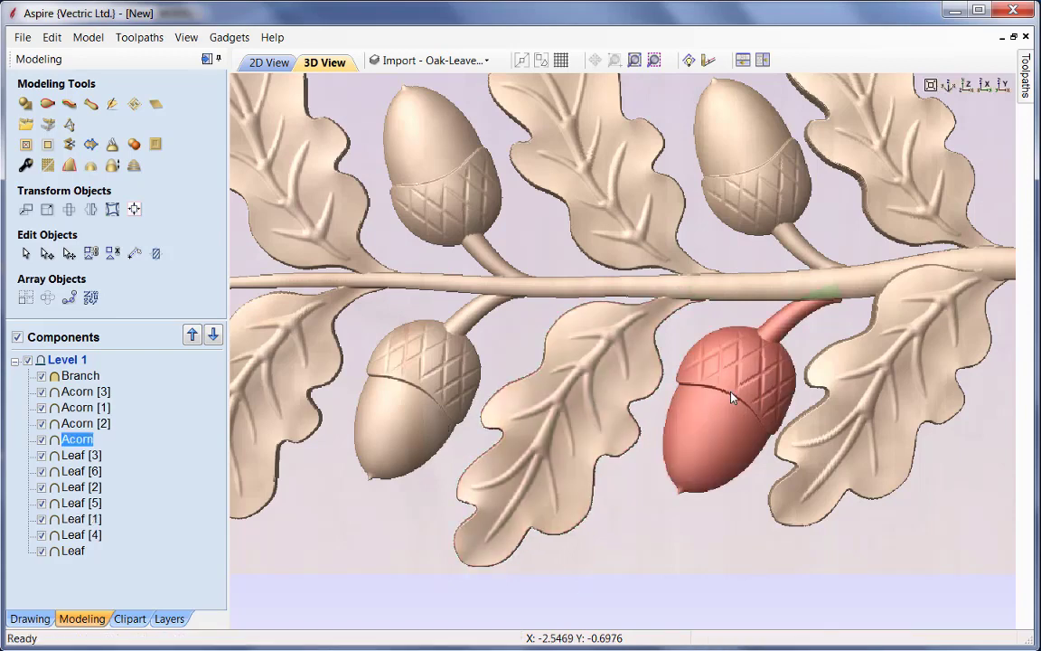
pyautogui.moveTo(755, 385); pyautogui.dragTo(755, 380)
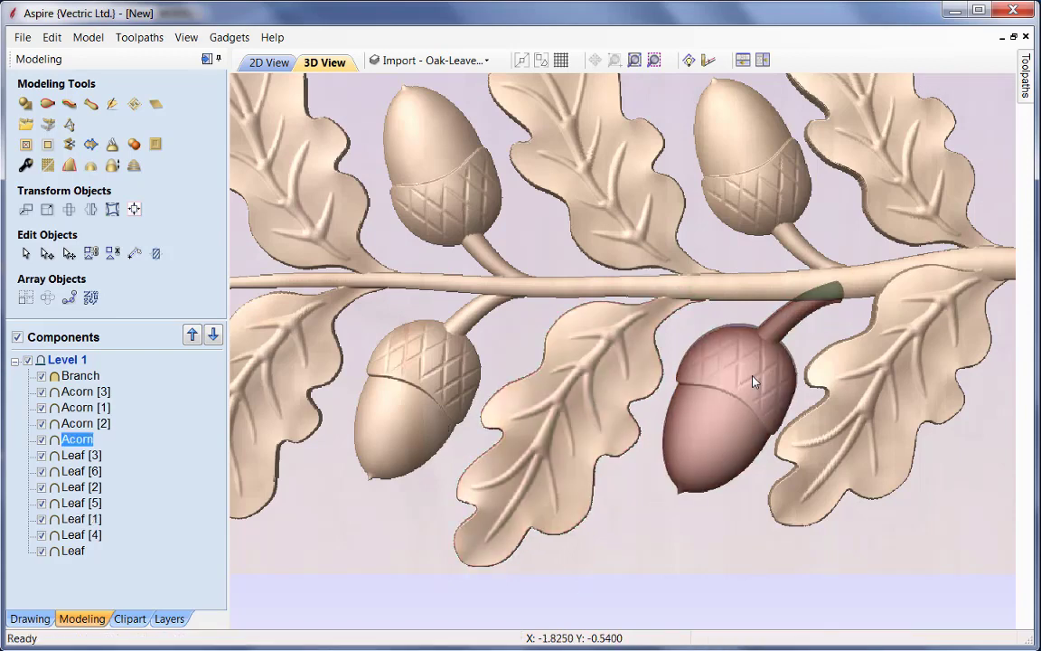
# - Rotate the lower leaf nearest the thick end more upright to about 1.05 by 1.44, and set its stem against the branch's underside
pyautogui.moveTo(850, 439); pyautogui.dragTo(669, 452, button='middle')
pyautogui.click(669, 452)
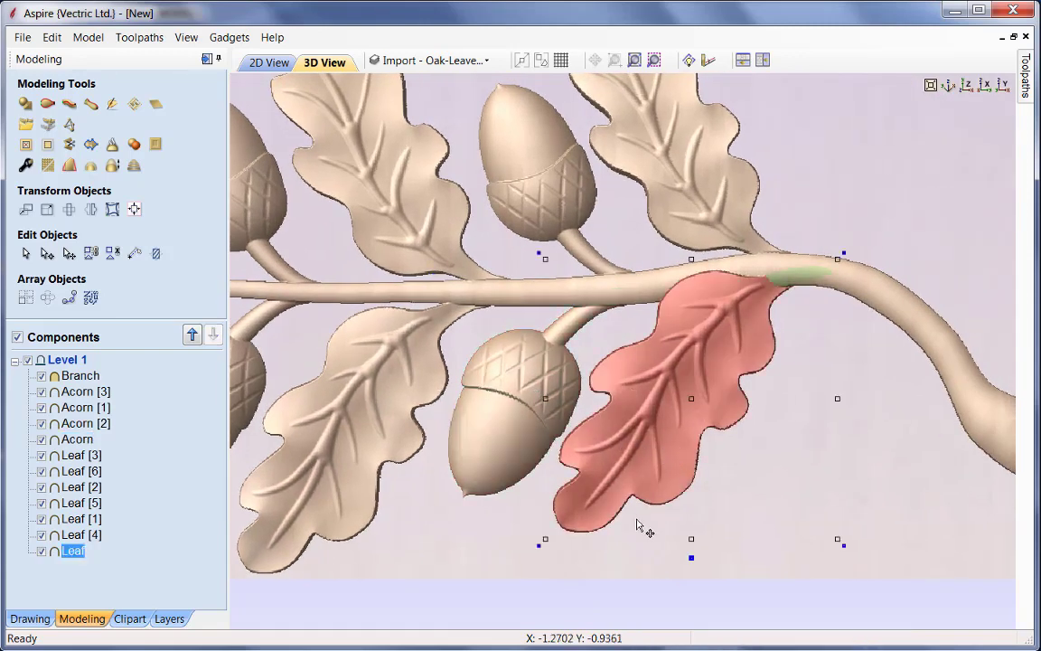
pyautogui.moveTo(547, 543)
pyautogui.mouseDown()
pyautogui.moveTo(579, 532)
pyautogui.moveTo(551, 534)
pyautogui.mouseUp()
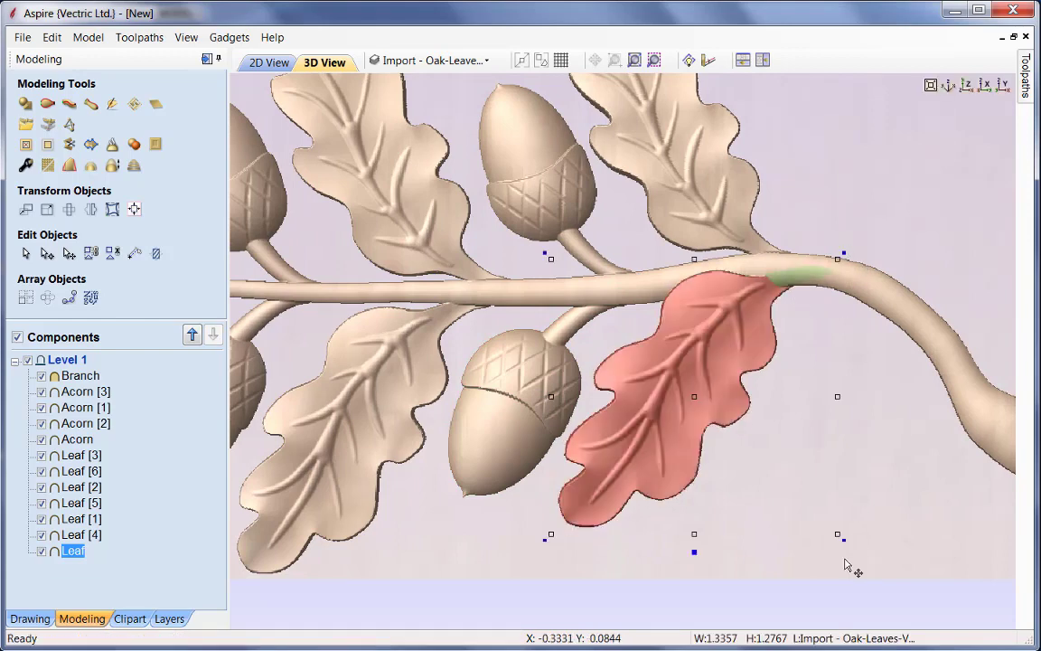
pyautogui.moveTo(839, 537); pyautogui.dragTo(887, 540)
pyautogui.moveTo(687, 396); pyautogui.dragTo(678, 421)
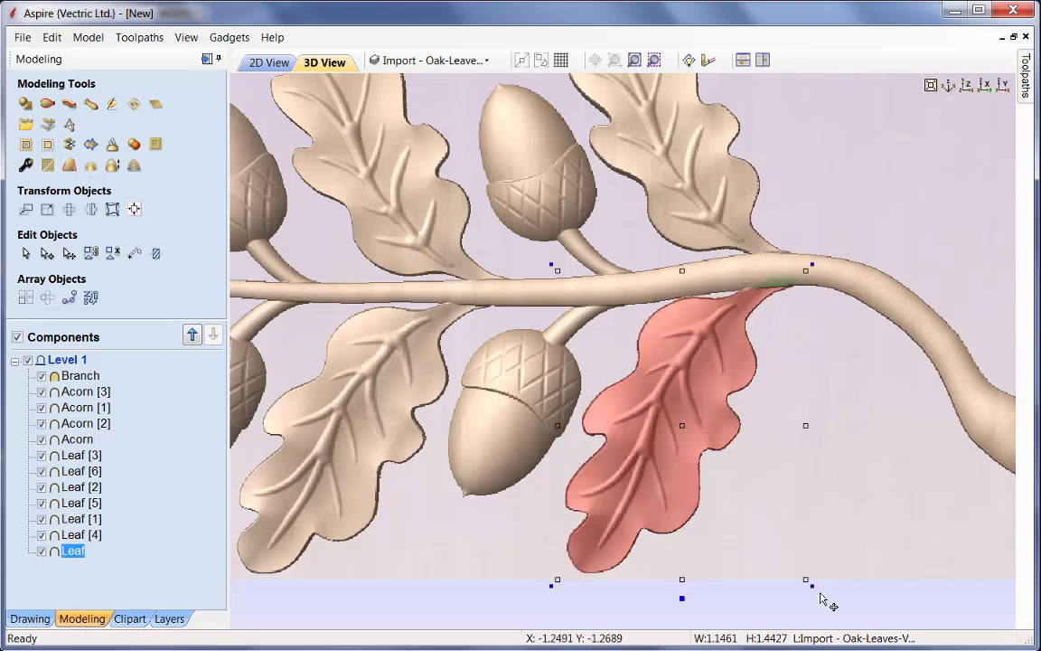
pyautogui.moveTo(809, 583); pyautogui.dragTo(811, 593)
pyautogui.moveTo(555, 576)
pyautogui.mouseDown()
pyautogui.moveTo(574, 563)
pyautogui.moveTo(566, 568)
pyautogui.mouseUp()
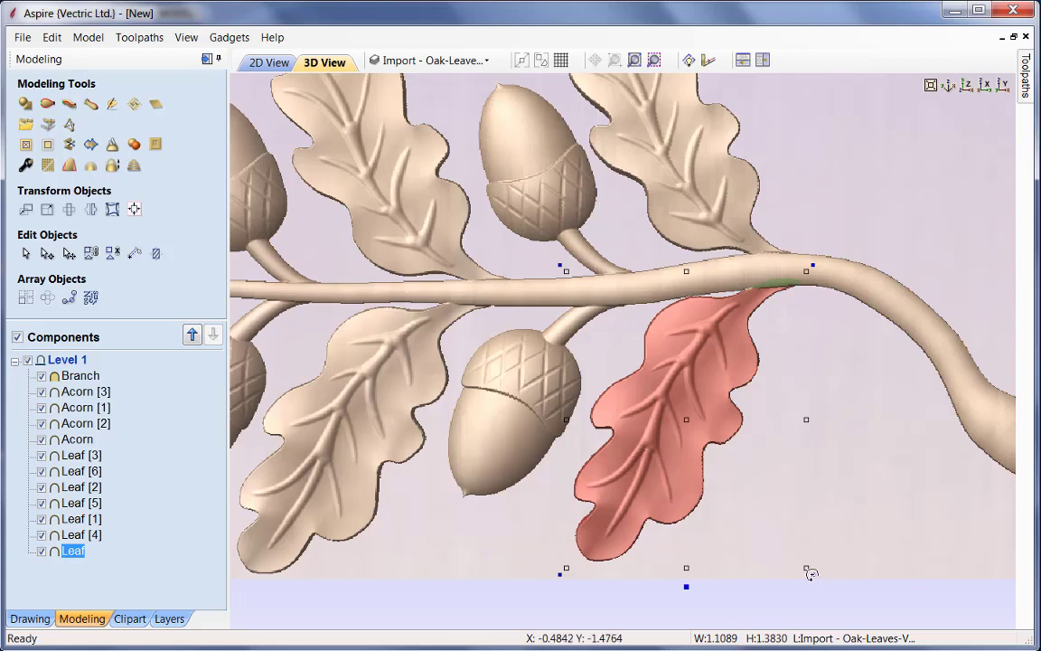
pyautogui.click(814, 581)
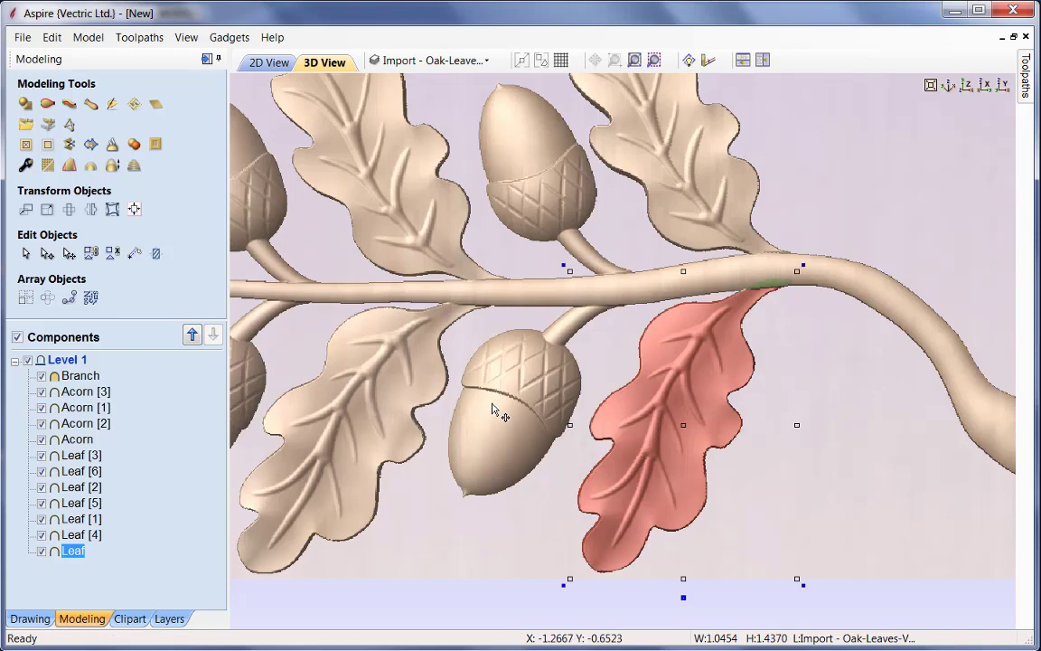
# - Rotate the detached end leaf nearly in line with the branch, size it to about 1.67 by 0.78, and place its stem on the branch tip
pyautogui.scroll(-2, 494, 418)
pyautogui.scroll(-1, 481, 470)
pyautogui.moveTo(479, 477); pyautogui.dragTo(555, 470, button='middle')
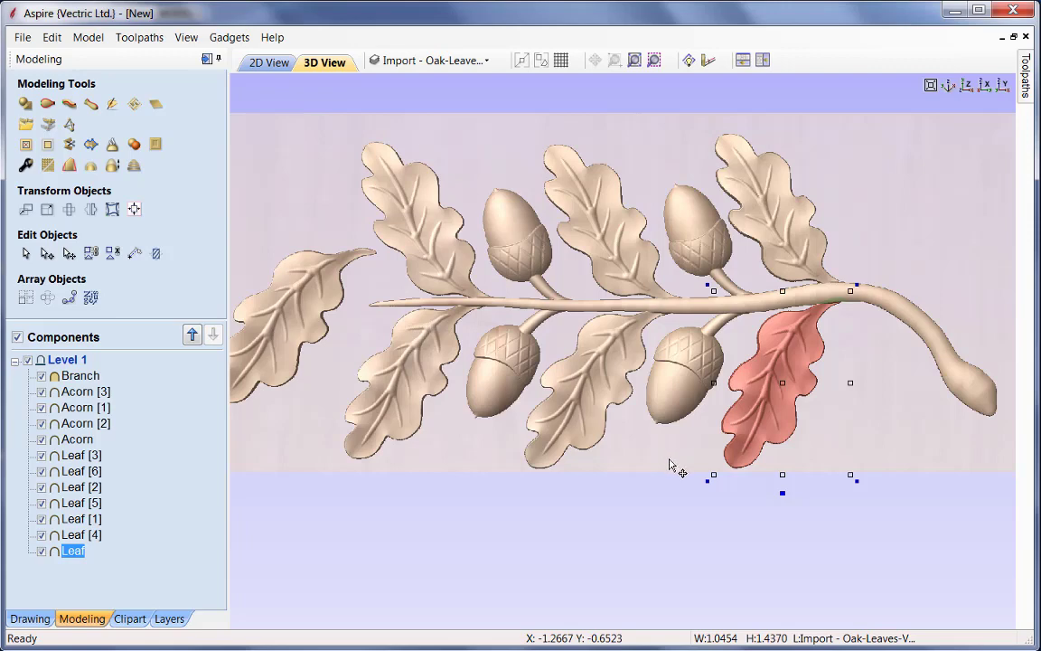
pyautogui.moveTo(333, 376); pyautogui.dragTo(457, 368, button='middle')
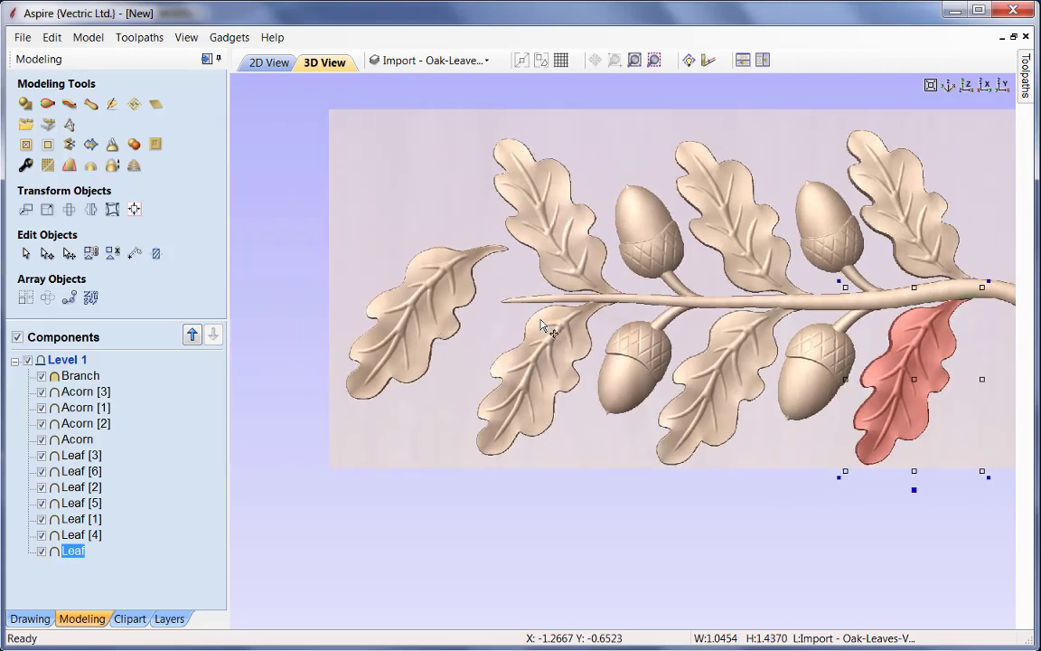
pyautogui.click(450, 329)
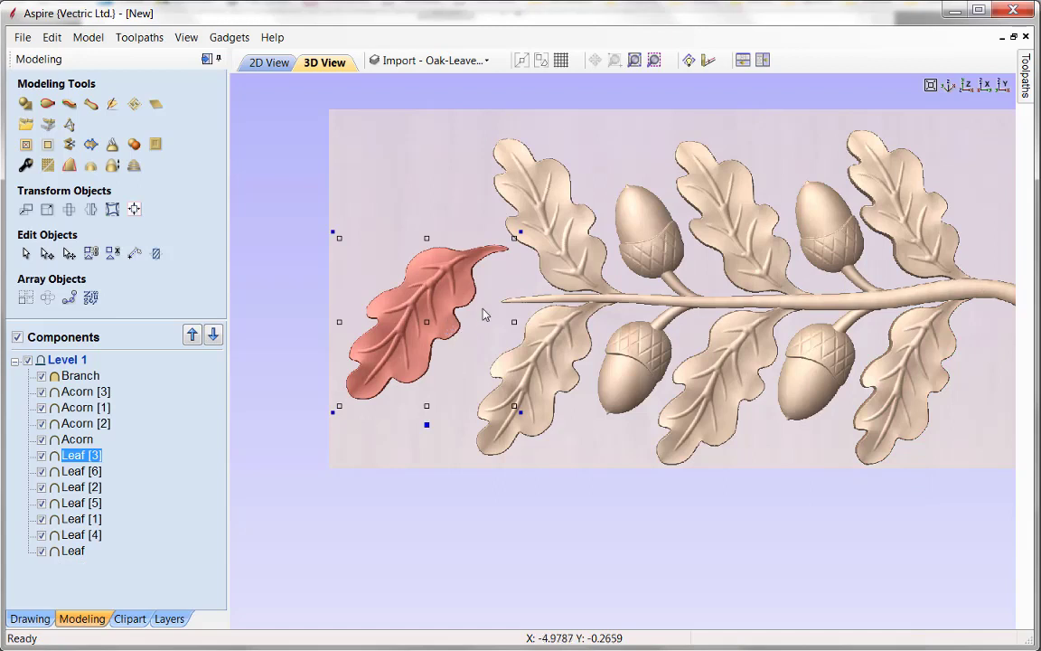
pyautogui.moveTo(521, 231); pyautogui.dragTo(542, 313)
pyautogui.moveTo(313, 257); pyautogui.dragTo(337, 276)
pyautogui.moveTo(418, 310); pyautogui.dragTo(439, 306)
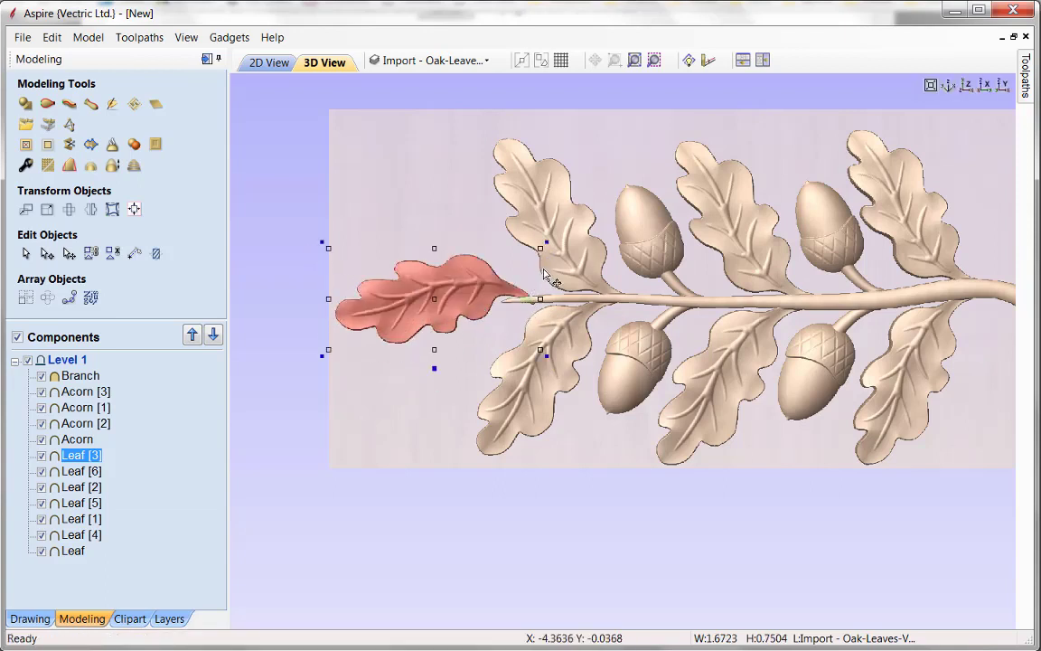
pyautogui.moveTo(548, 357); pyautogui.dragTo(467, 296)
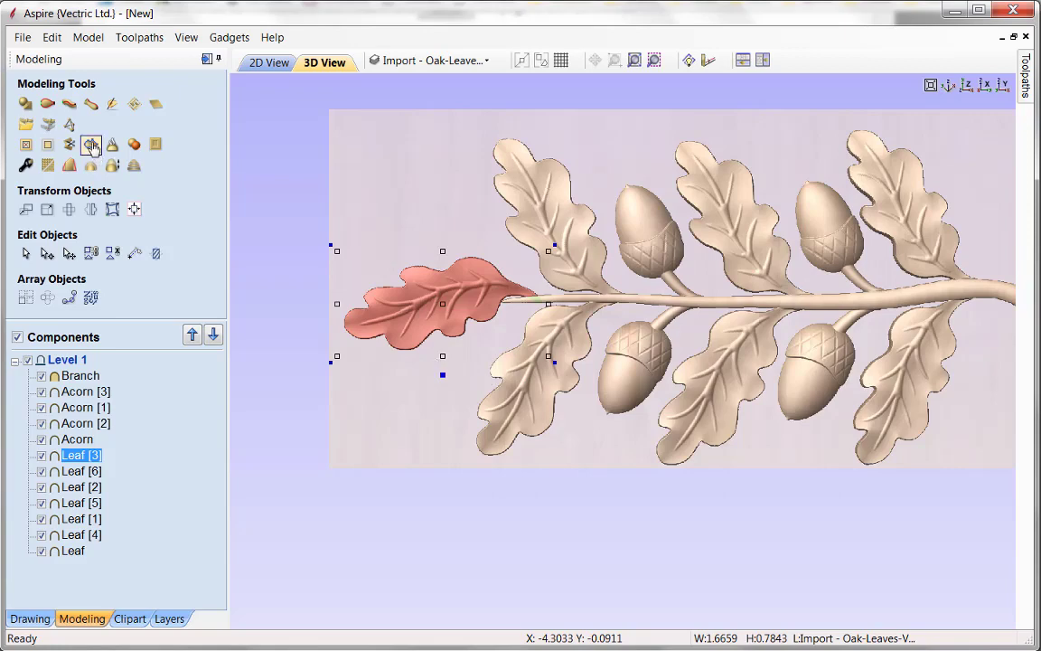
# - Tile the 2D and 3D views horizontally, and select the background sketch bitmap in the 2D view
pyautogui.click(185, 39)
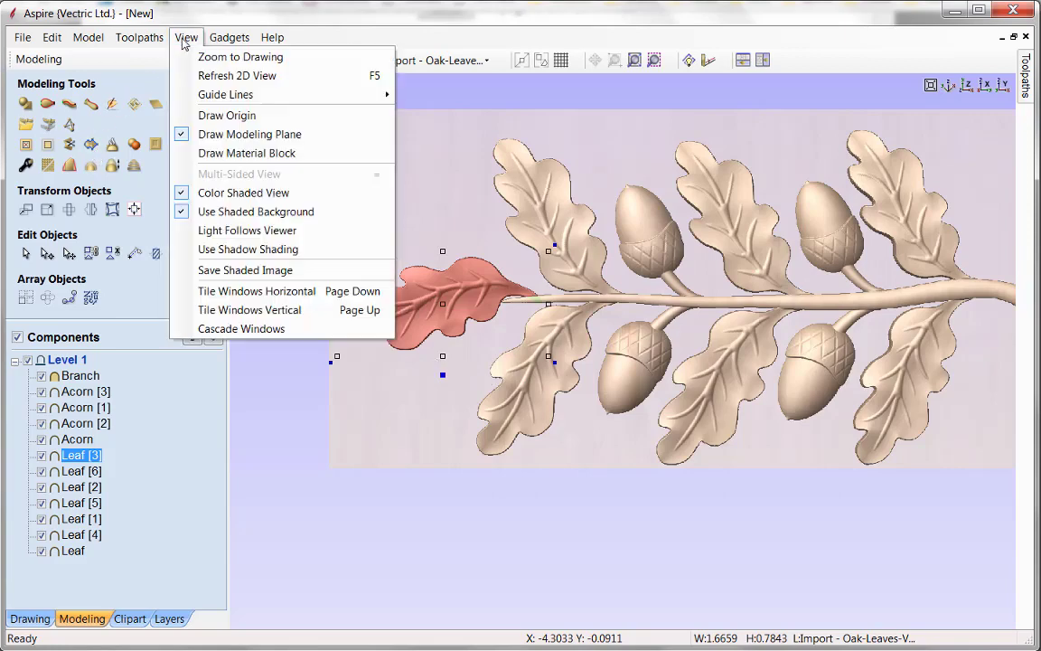
pyautogui.click(296, 292)
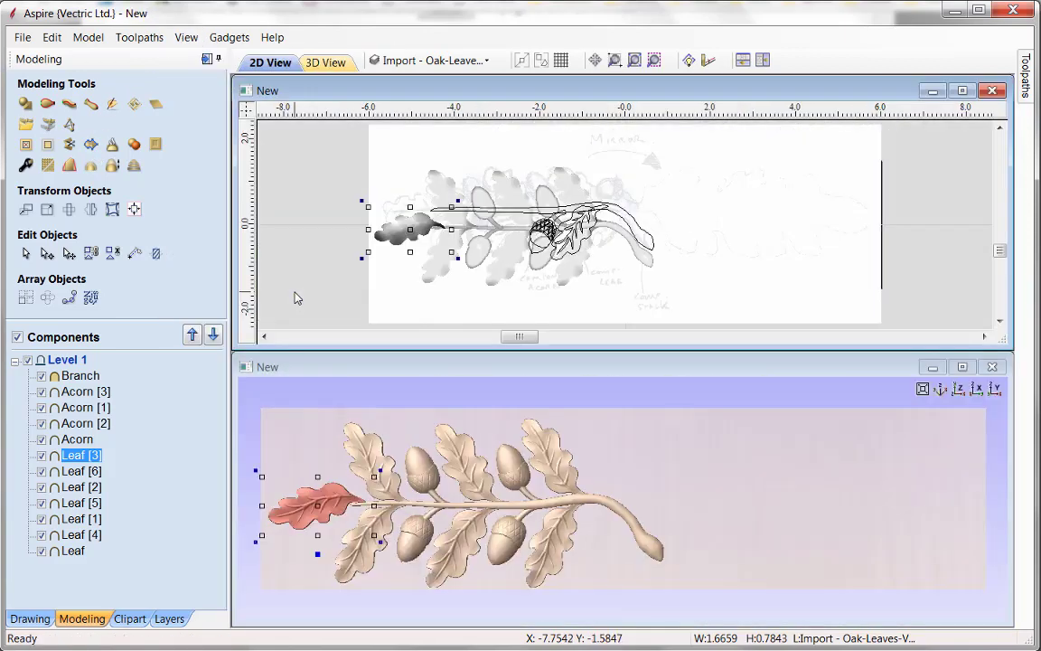
pyautogui.click(551, 289)
pyautogui.scroll(1, 384, 287)
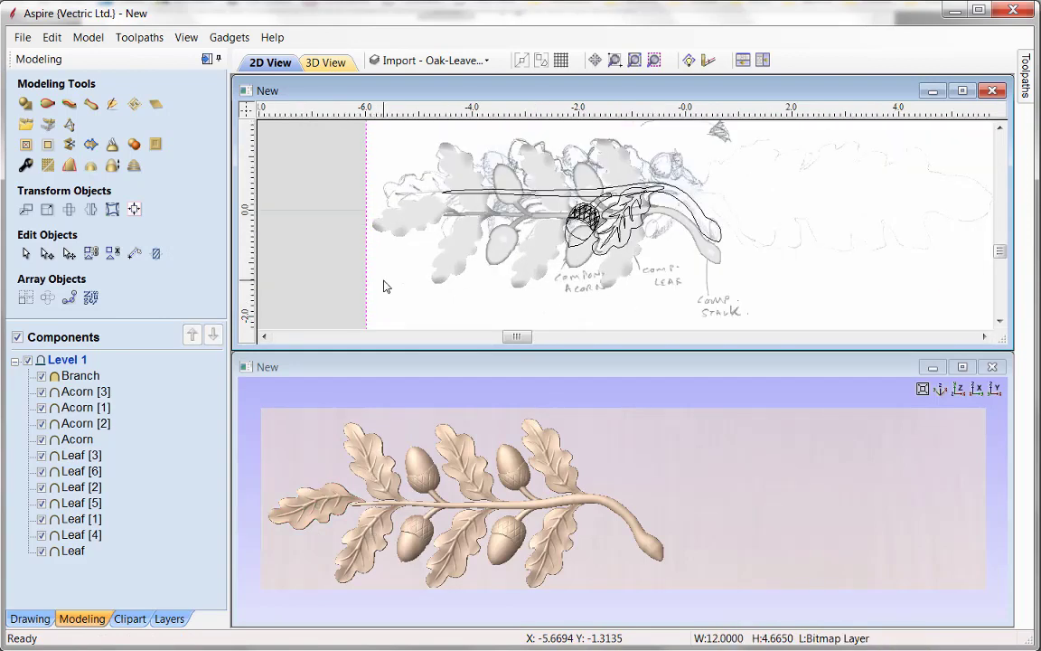
pyautogui.scroll(1, 490, 277)
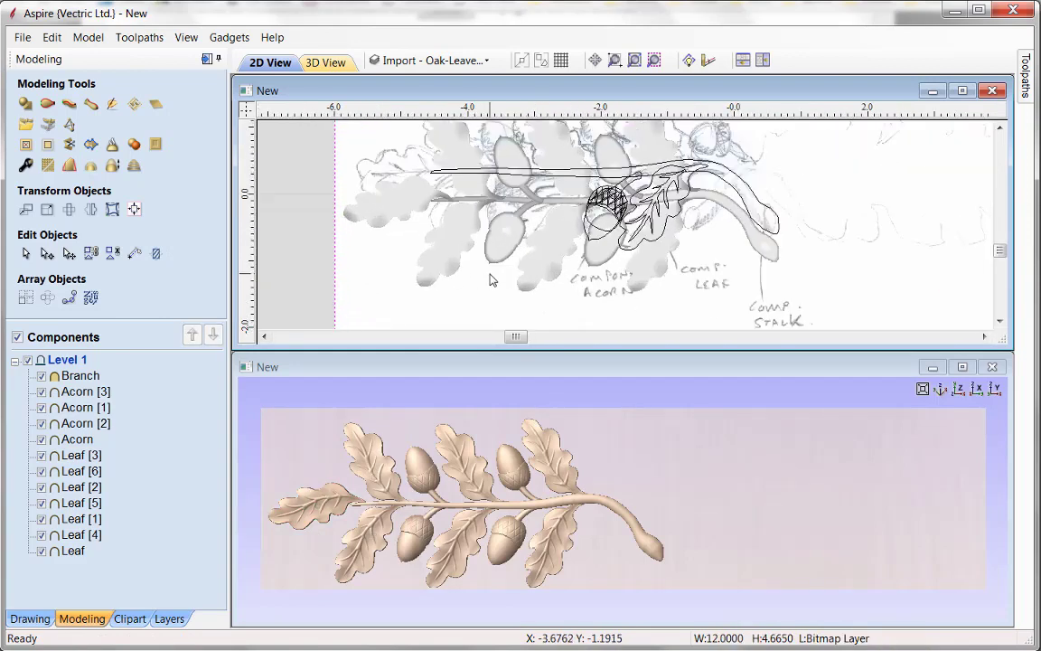
pyautogui.moveTo(546, 227); pyautogui.dragTo(506, 256, button='middle')
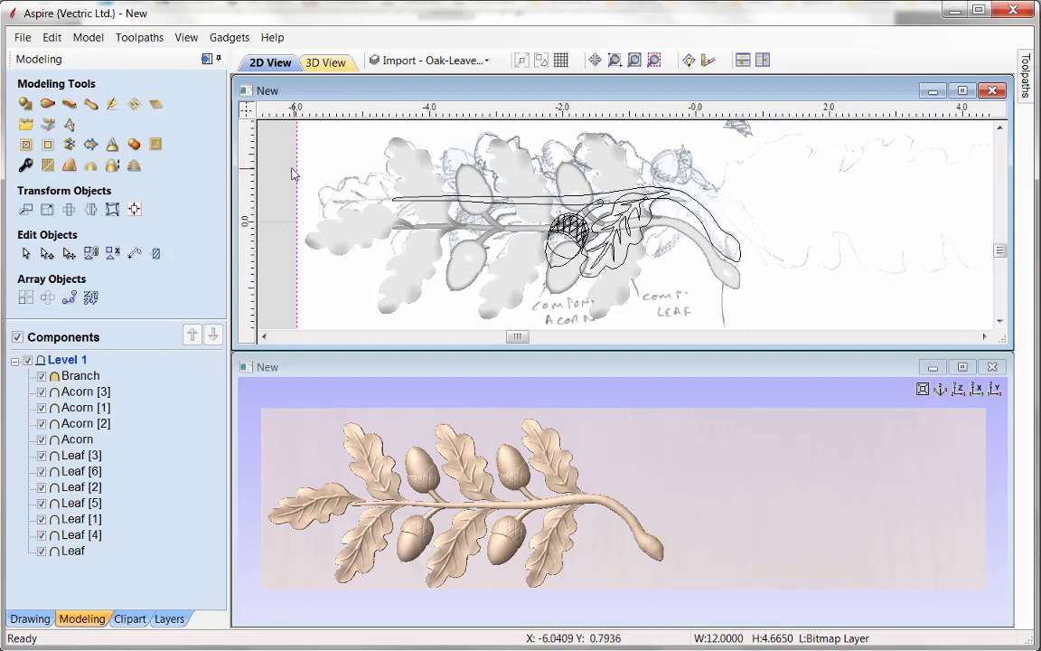
# - Select everything around the branch and hide all of Level 1's components, leaving the branch, acorn and leaf outline vectors selected
pyautogui.moveTo(288, 166)
pyautogui.mouseDown()
pyautogui.moveTo(296, 176)
pyautogui.moveTo(563, 211)
pyautogui.moveTo(772, 301)
pyautogui.moveTo(764, 298)
pyautogui.mouseUp()
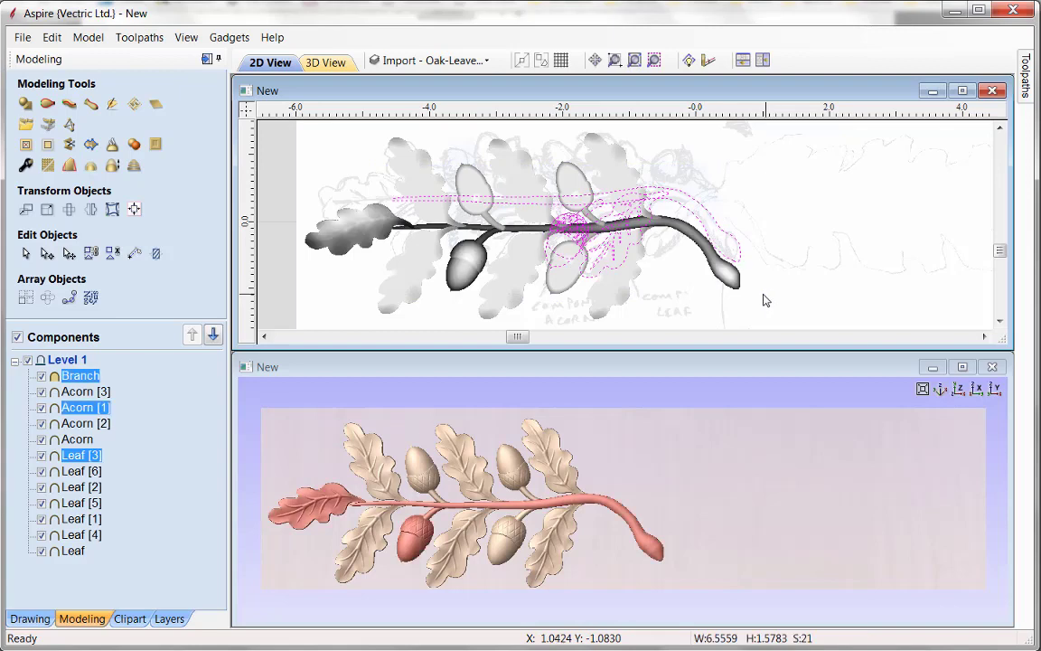
pyautogui.click(28, 363)
pyautogui.click(28, 360)
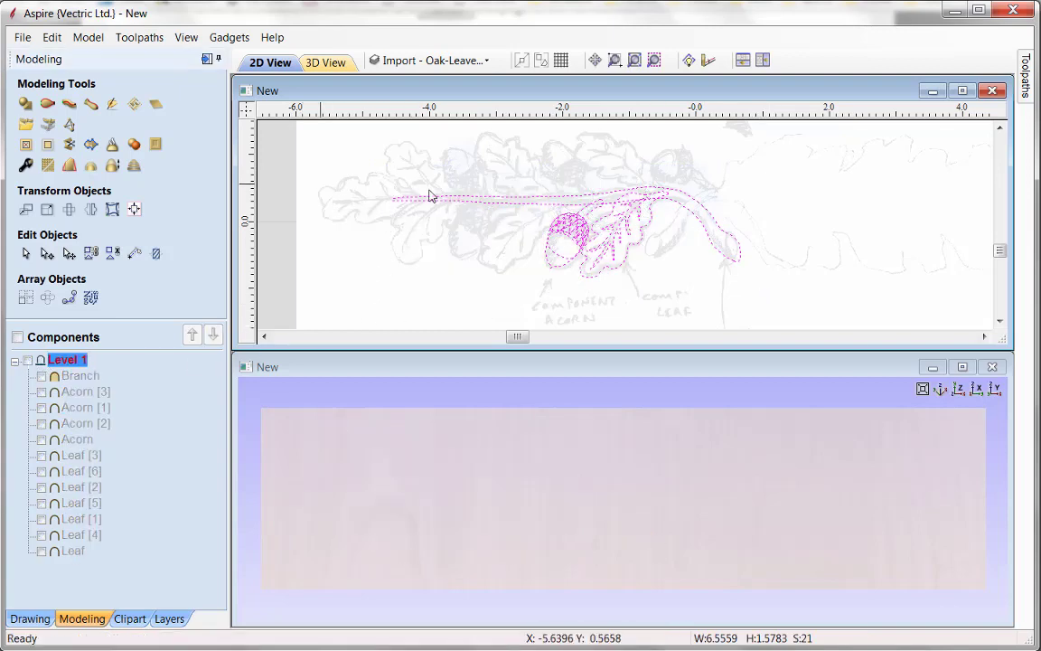
# - Move the selected outline vectors to a new hidden layer named Vectors, and show Level 1's components again
pyautogui.rightClick(568, 210)
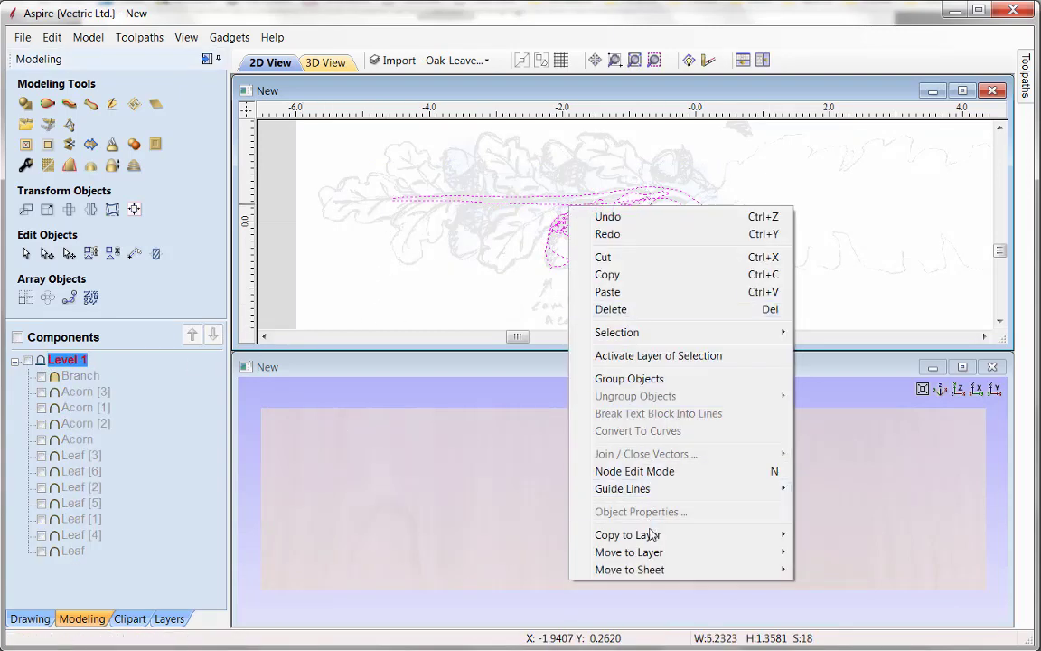
pyautogui.moveTo(653, 556)
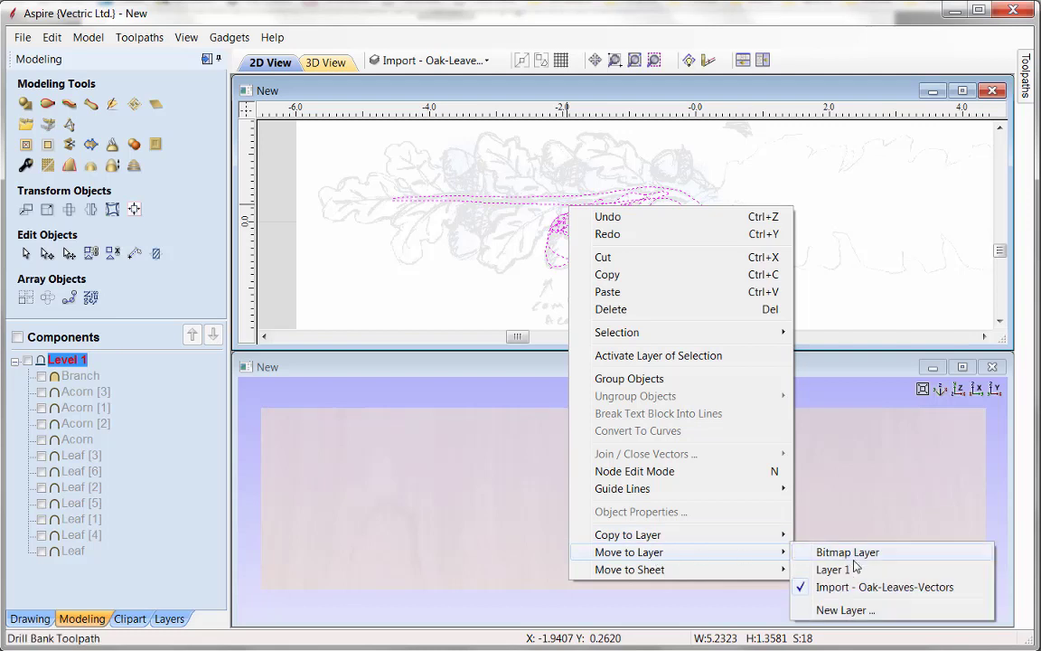
pyautogui.click(850, 611)
pyautogui.moveTo(610, 285); pyautogui.dragTo(387, 299)
pyautogui.write('Vectors')
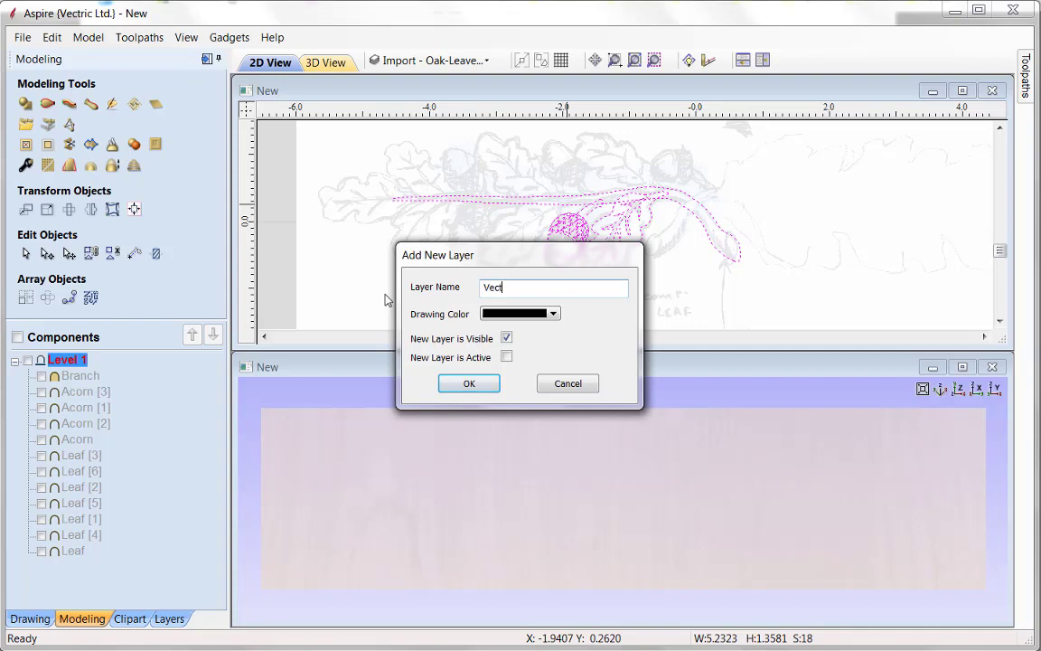
pyautogui.click(506, 337)
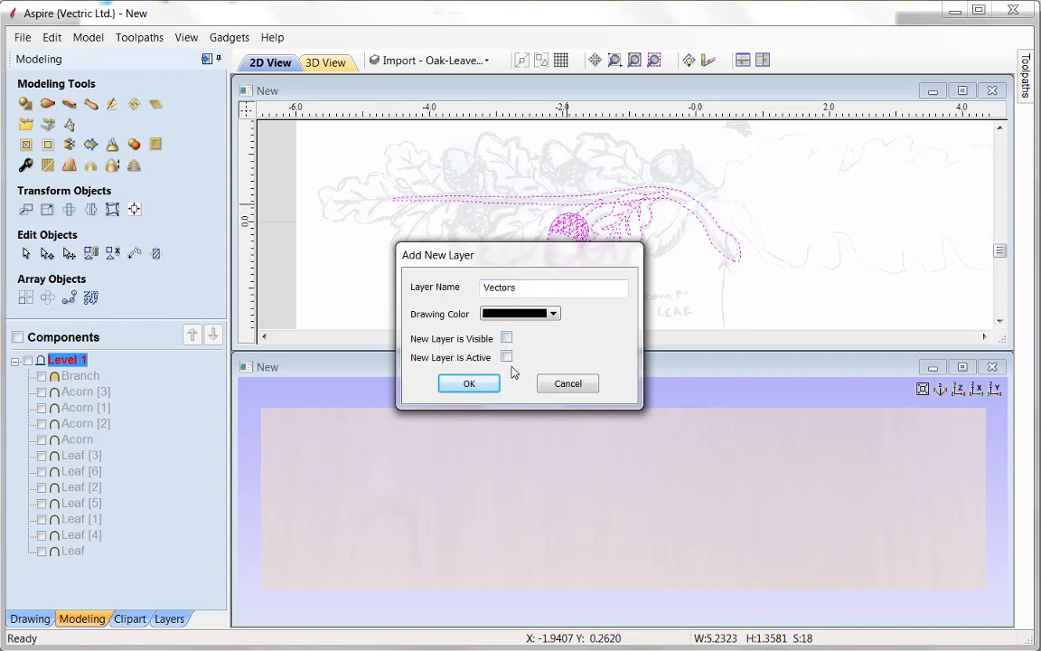
pyautogui.click(468, 384)
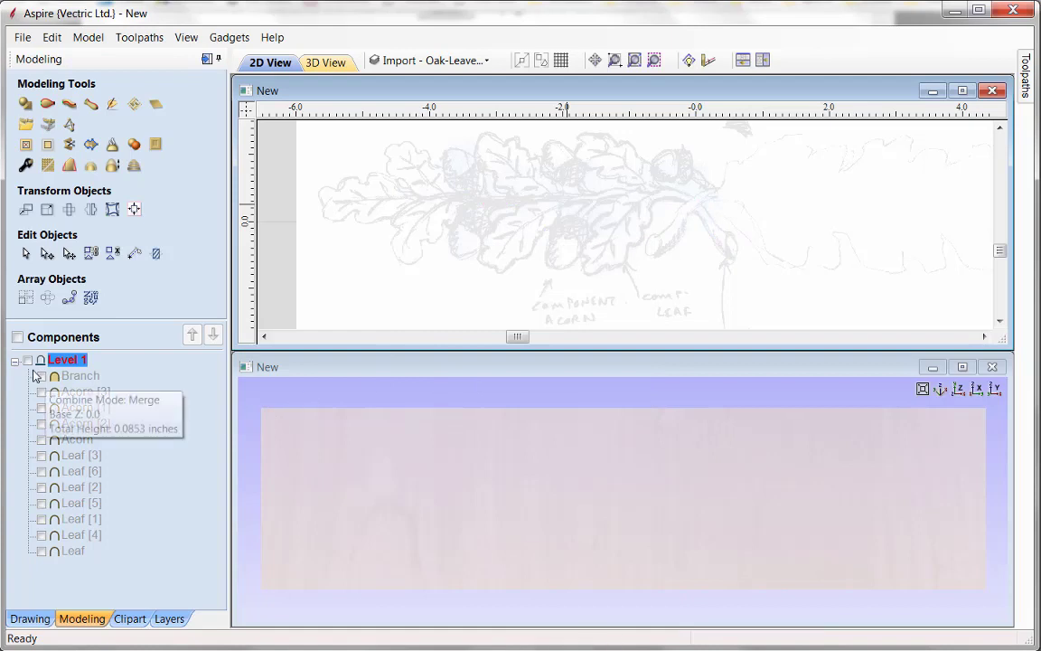
pyautogui.click(28, 360)
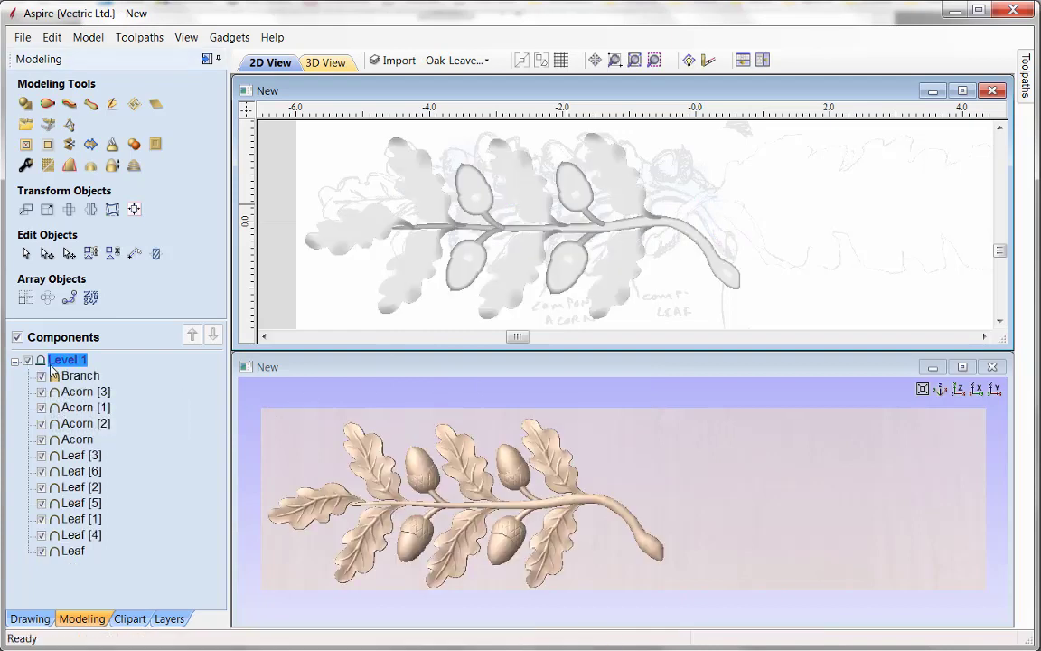
# - Create a bounding-box distortion envelope on the end leaf at the branch tip, and bake the distortion
pyautogui.click(373, 232)
pyautogui.scroll(4, 354, 271)
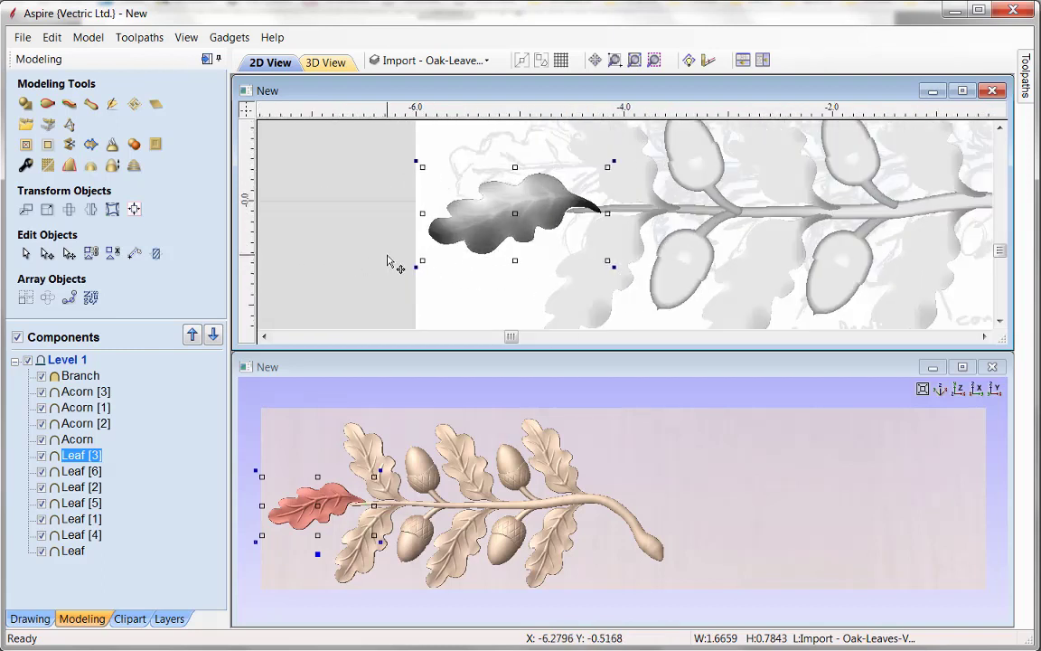
pyautogui.scroll(-1, 425, 268)
pyautogui.scroll(1, 450, 272)
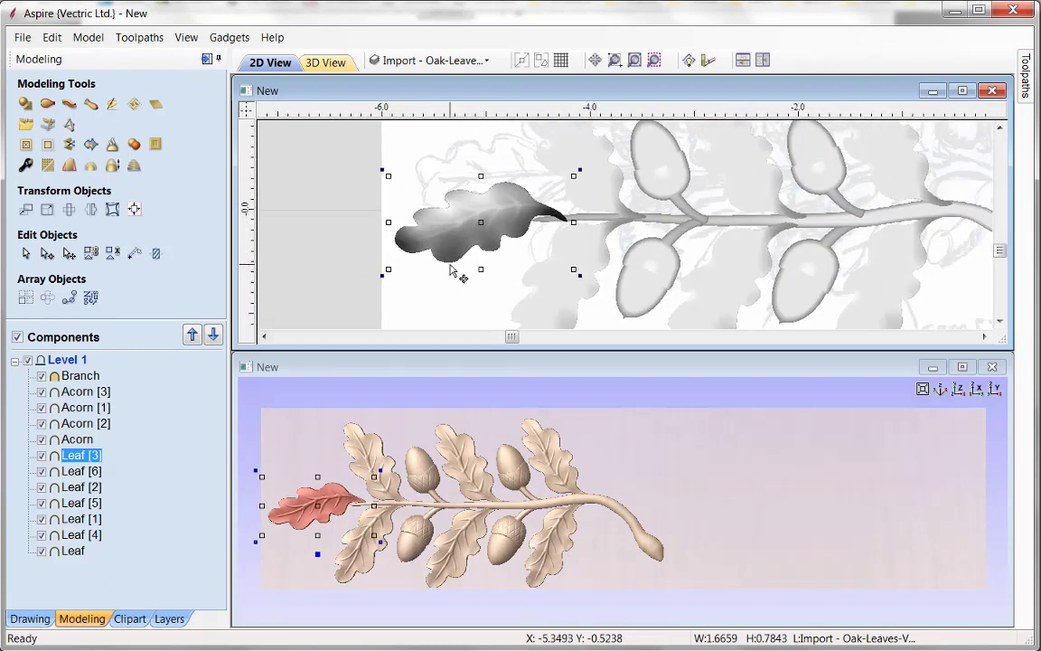
pyautogui.moveTo(555, 251); pyautogui.dragTo(530, 263, button='middle')
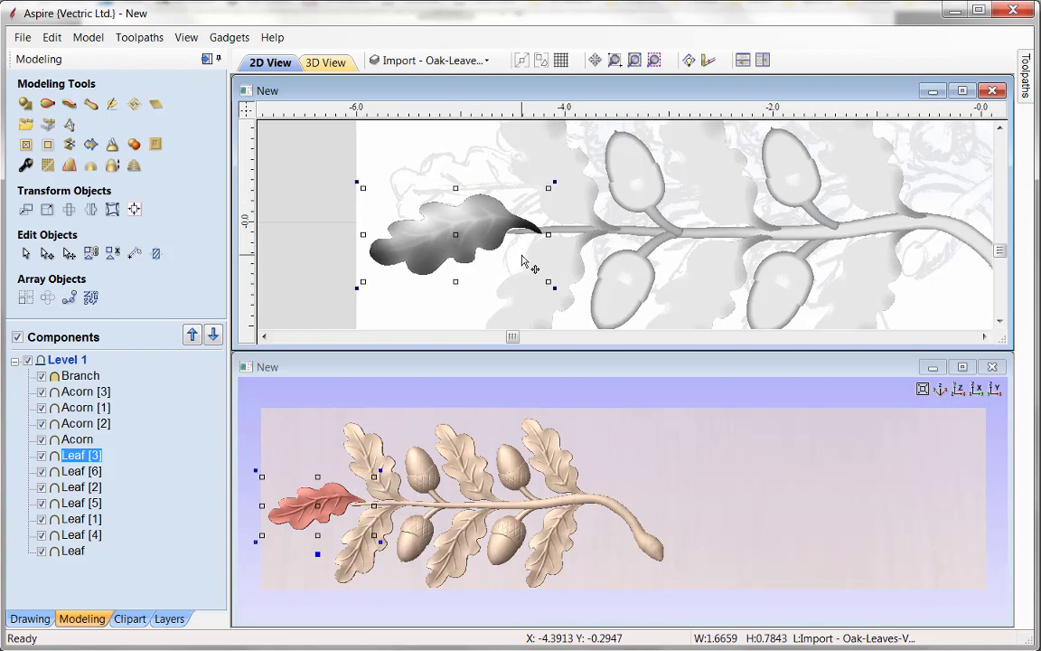
pyautogui.click(112, 209)
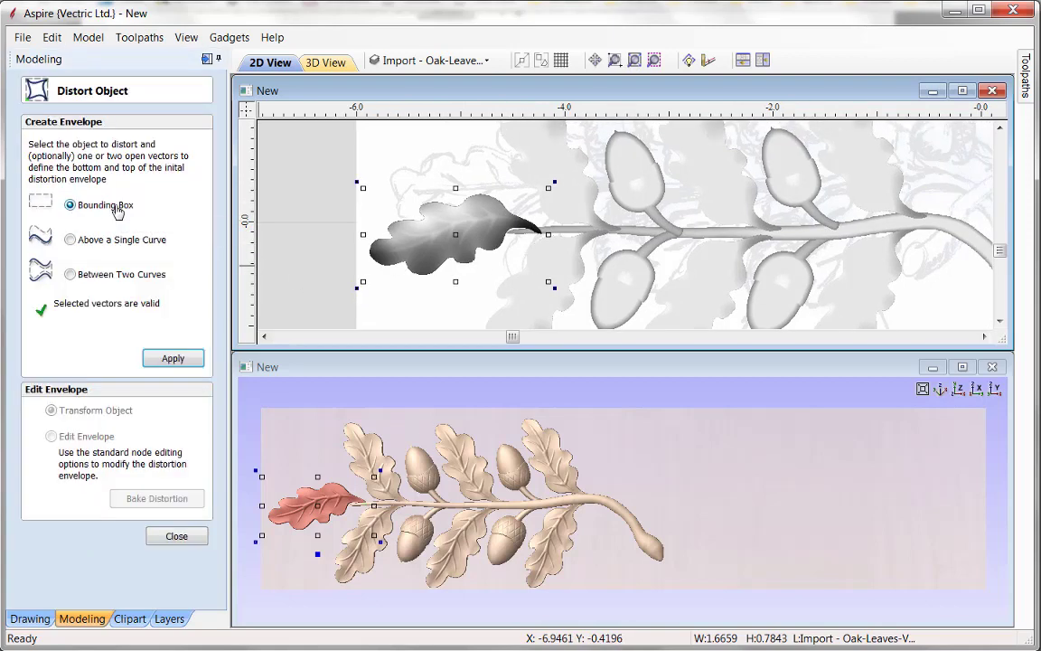
pyautogui.click(172, 358)
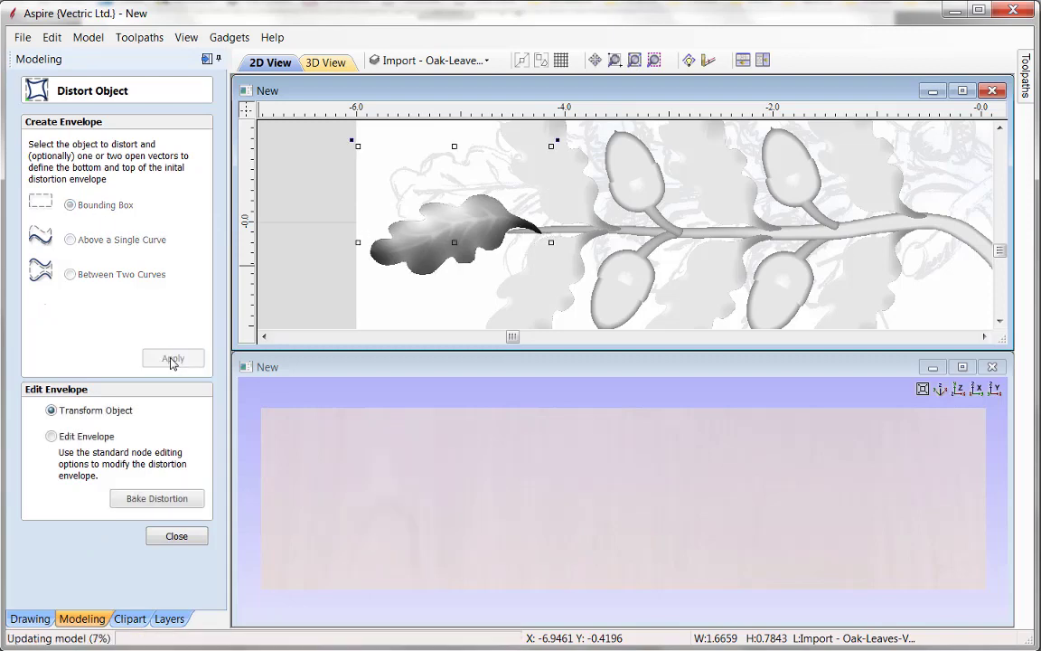
pyautogui.moveTo(546, 326); pyautogui.dragTo(554, 286, button='middle')
pyautogui.scroll(-1, 553, 286)
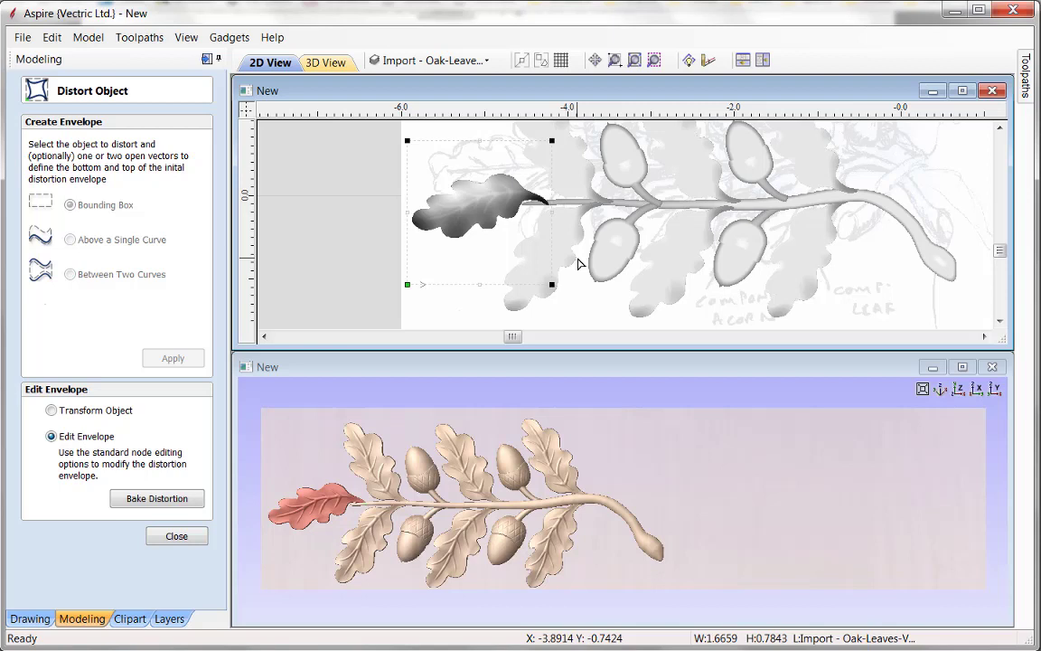
pyautogui.click(170, 504)
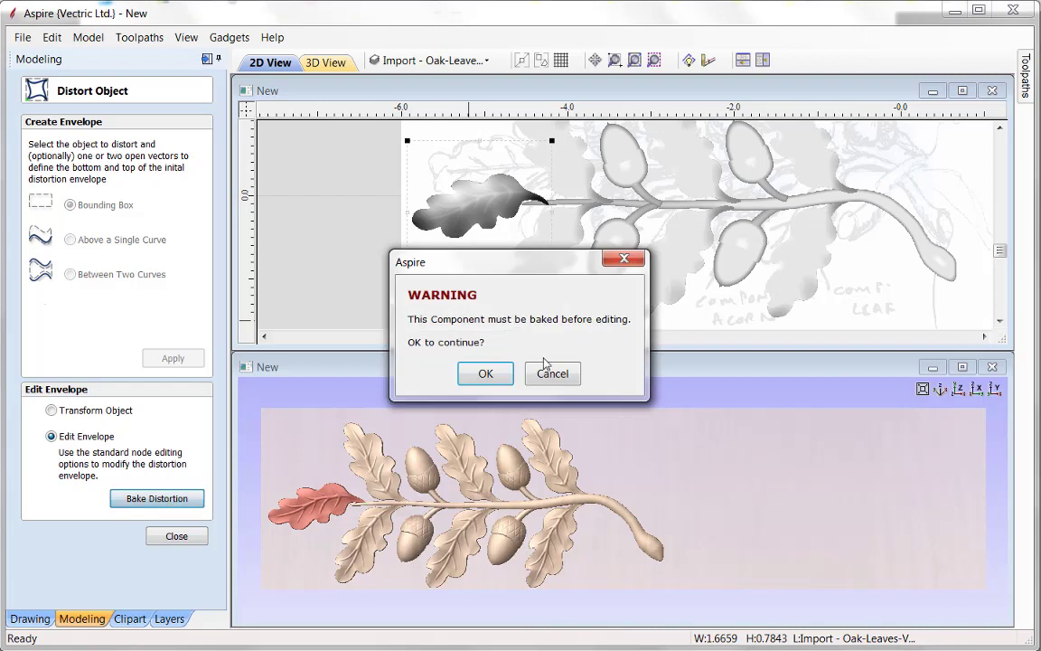
pyautogui.click(486, 375)
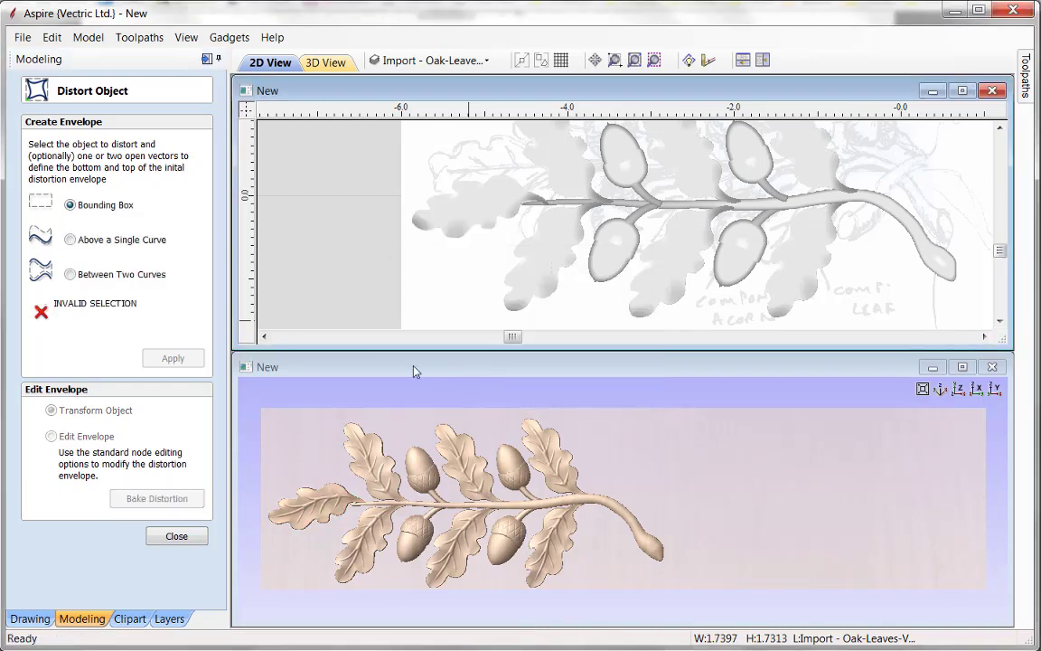
# - Apply a new bounding-box distortion envelope to the baked end leaf and open the envelope for node editing
pyautogui.click(458, 235)
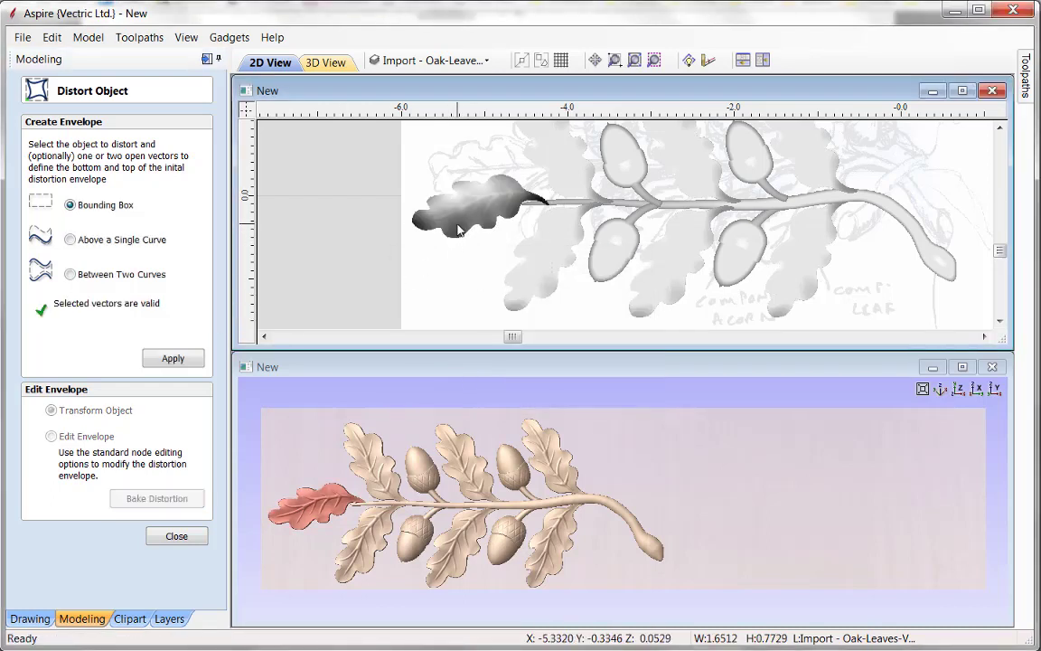
pyautogui.click(172, 358)
pyautogui.scroll(4, 554, 242)
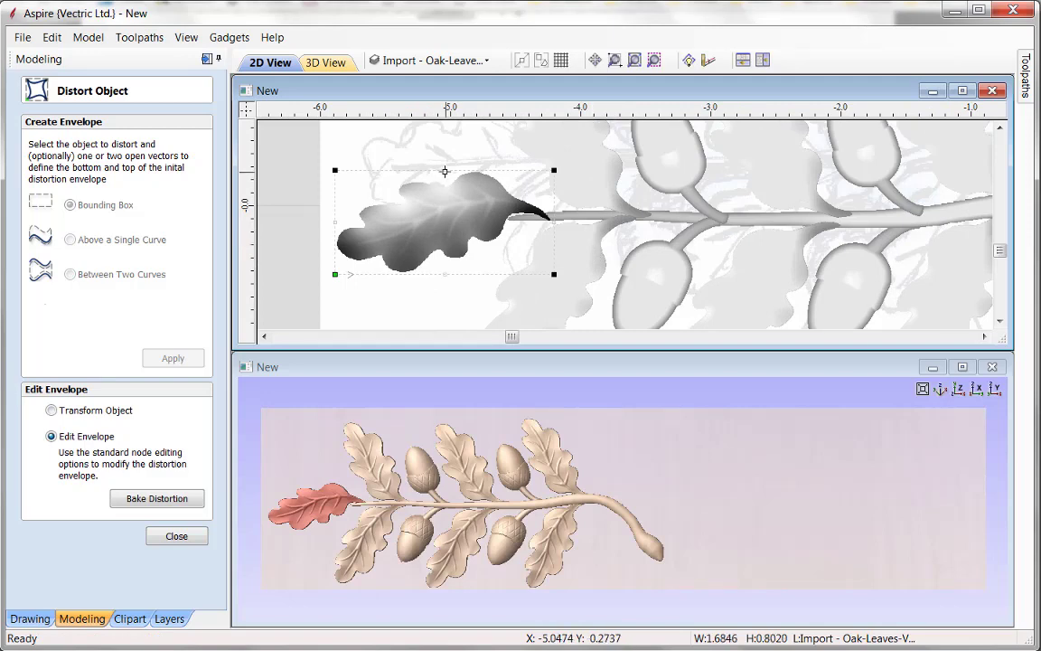
# - Undo a trial bulge of the envelope's upper edge, and convert its upper and lower edges to Bezier curves
pyautogui.moveTo(445, 169); pyautogui.dragTo(444, 146)
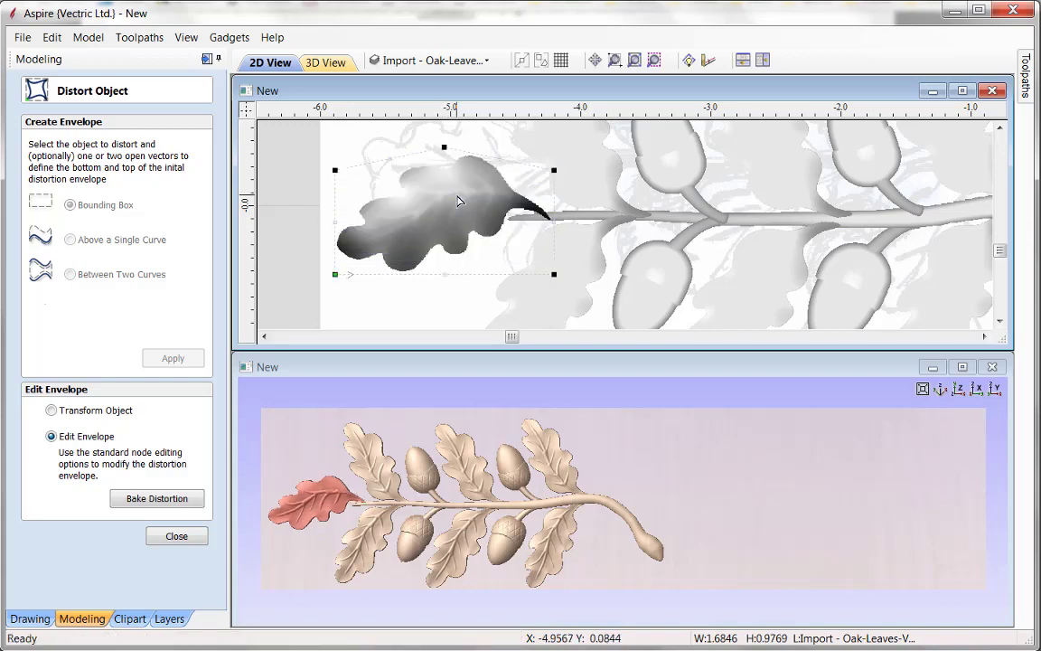
pyautogui.hotkey('ctrl', 'z')
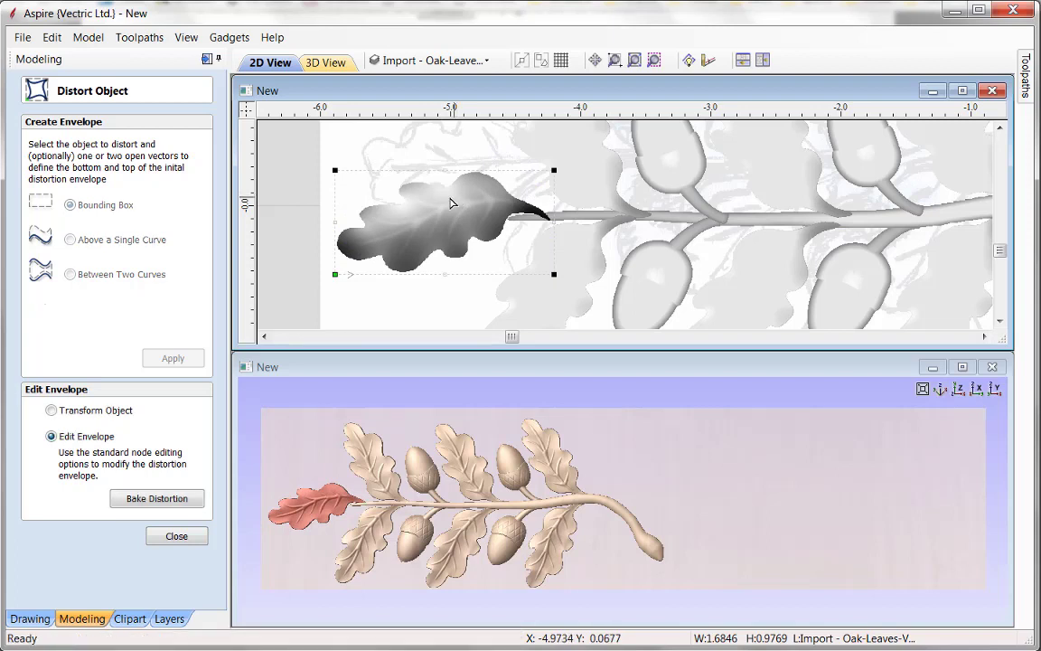
pyautogui.rightClick(435, 171)
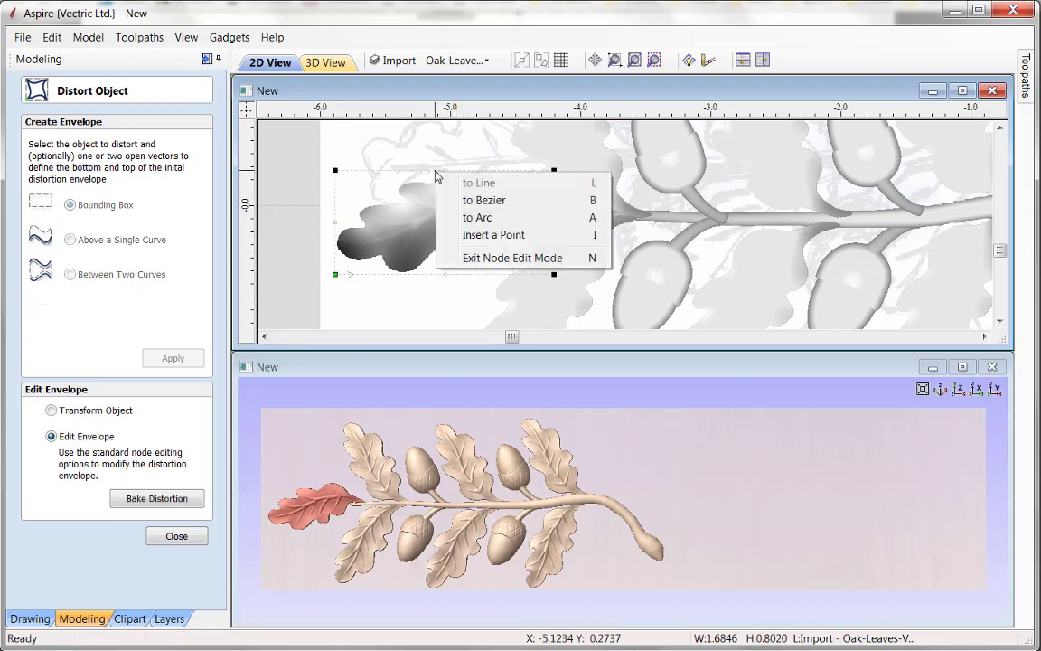
pyautogui.click(459, 200)
pyautogui.rightClick(433, 276)
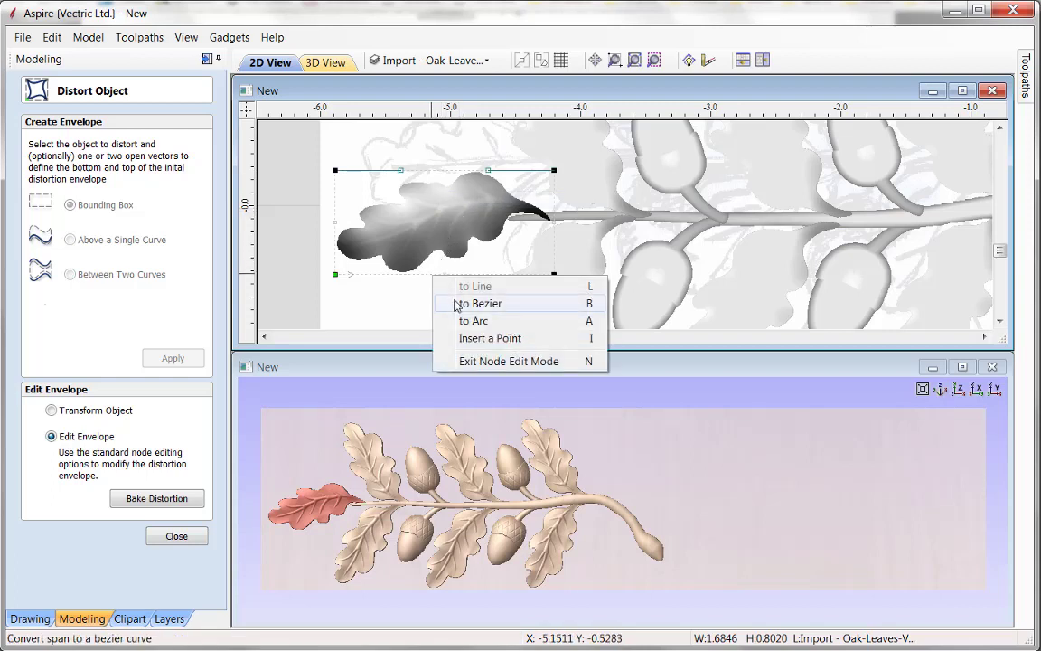
pyautogui.click(463, 310)
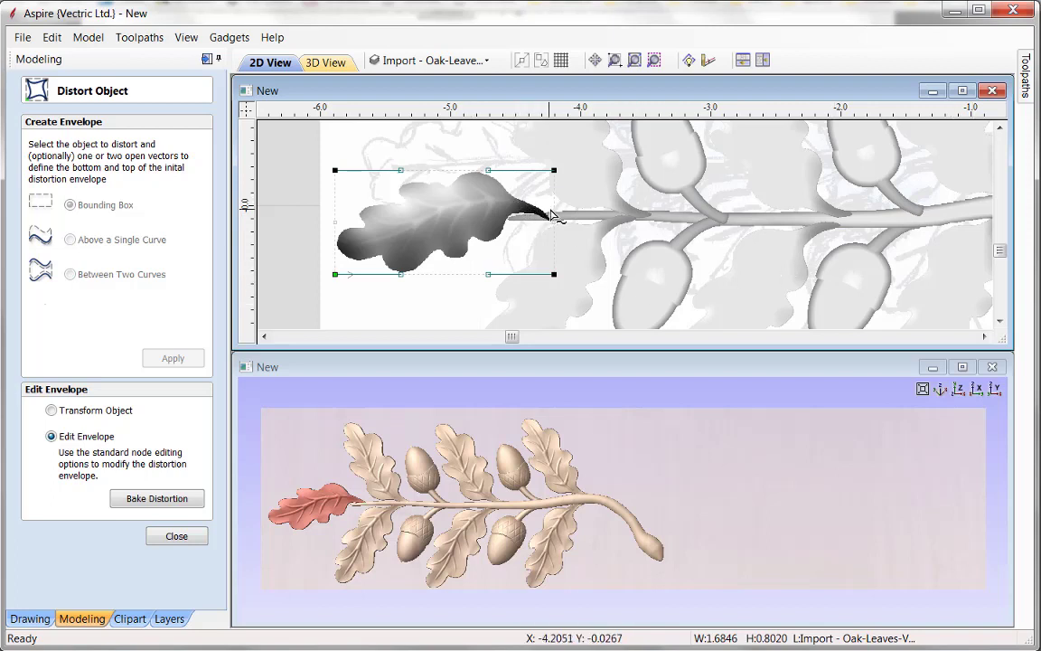
# - Lower both stem-side Bezier handles of the envelope so the end leaf's stem bends into line with the branch
pyautogui.moveTo(489, 170); pyautogui.dragTo(489, 196)
pyautogui.moveTo(489, 275); pyautogui.dragTo(489, 304)
pyautogui.moveTo(491, 196); pyautogui.dragTo(489, 206)
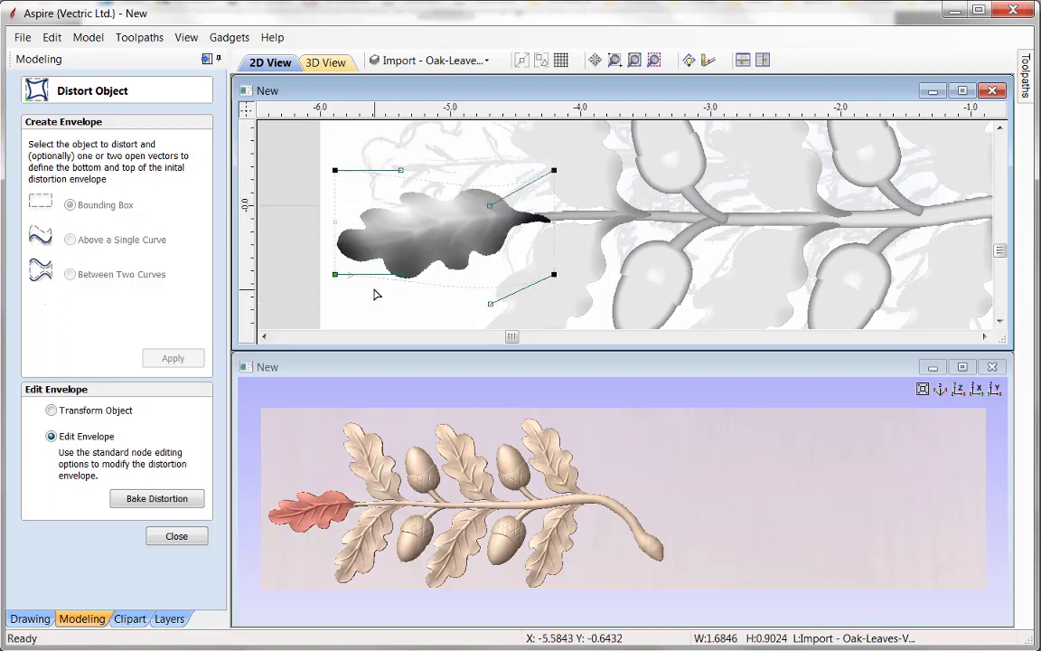
# - Spread the envelope's two tip-side Bezier handles apart to widen the end leaf, and finish the distortion
pyautogui.moveTo(399, 273); pyautogui.dragTo(400, 295)
pyautogui.click(400, 295)
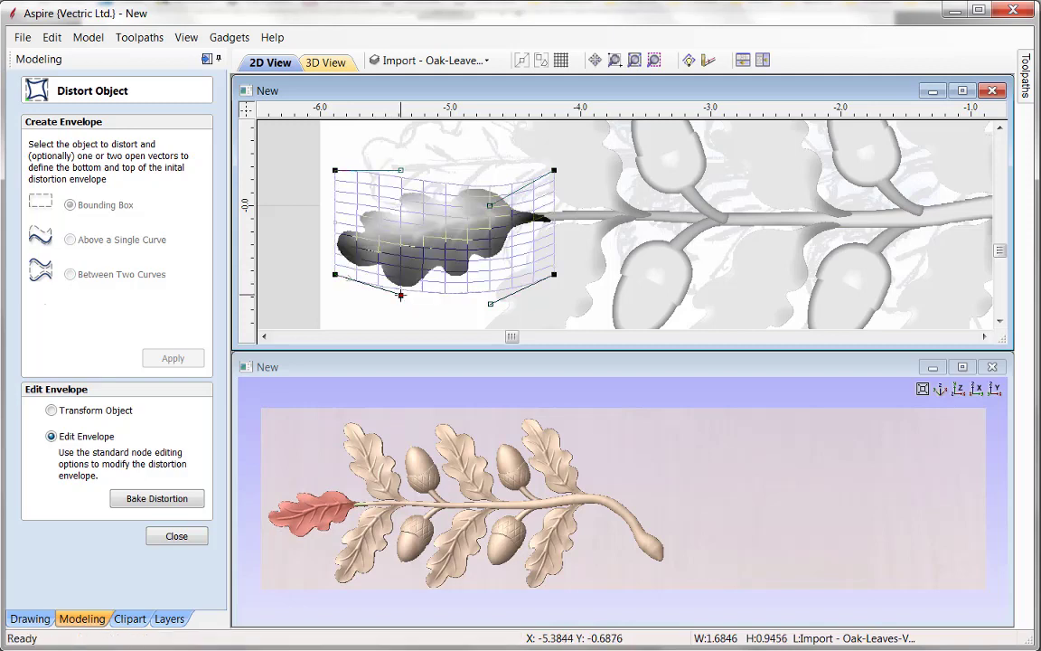
pyautogui.moveTo(400, 168); pyautogui.dragTo(402, 155)
pyautogui.moveTo(400, 295); pyautogui.dragTo(412, 305)
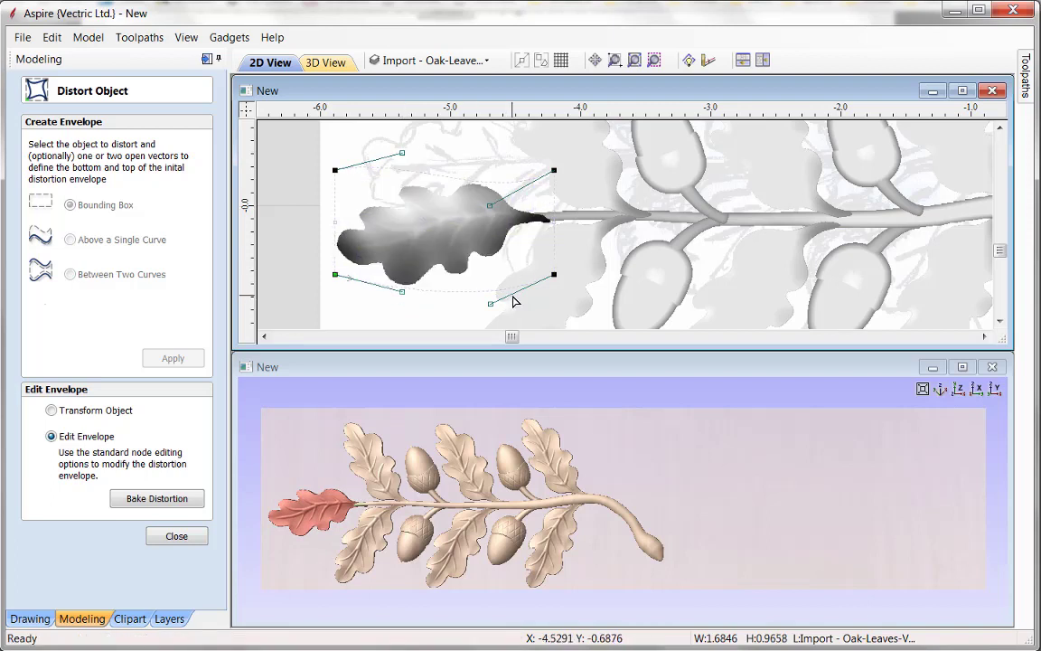
pyautogui.click(415, 366)
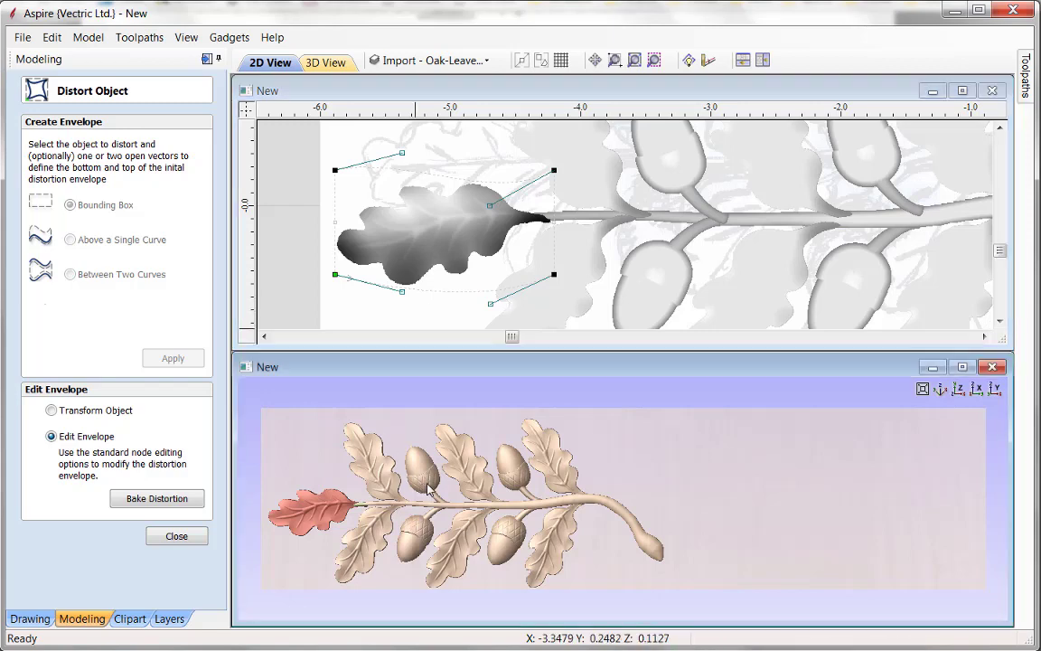
pyautogui.scroll(3, 521, 464)
pyautogui.scroll(5, 522, 464)
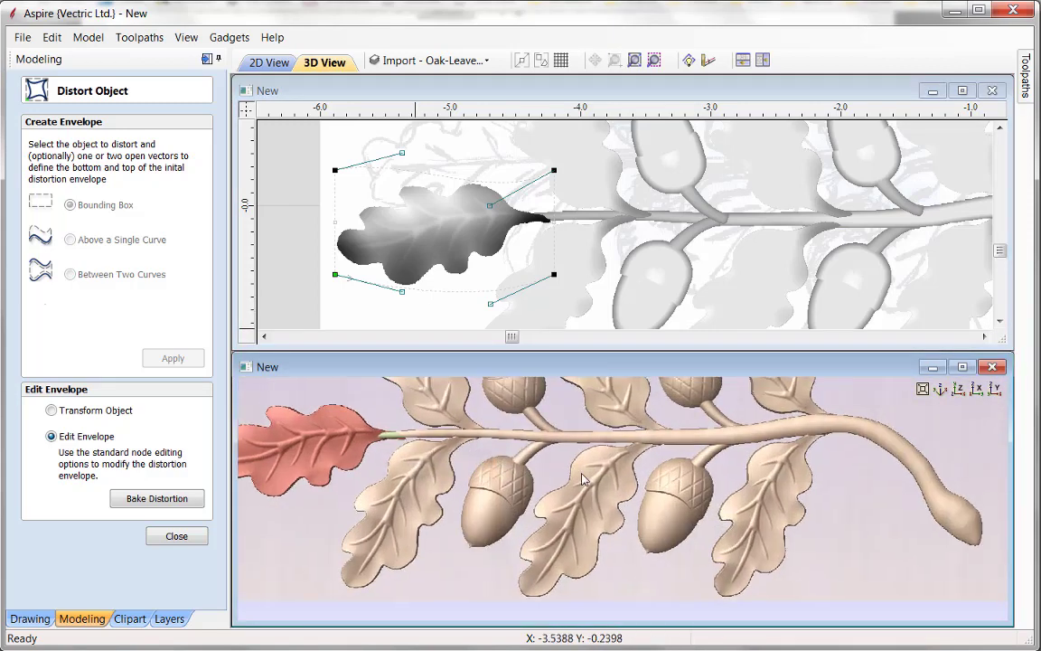
pyautogui.click(176, 536)
# - Nudge the distorted end leaf slightly up and outward so its stem meets the thin tip of the branch
pyautogui.click(380, 214)
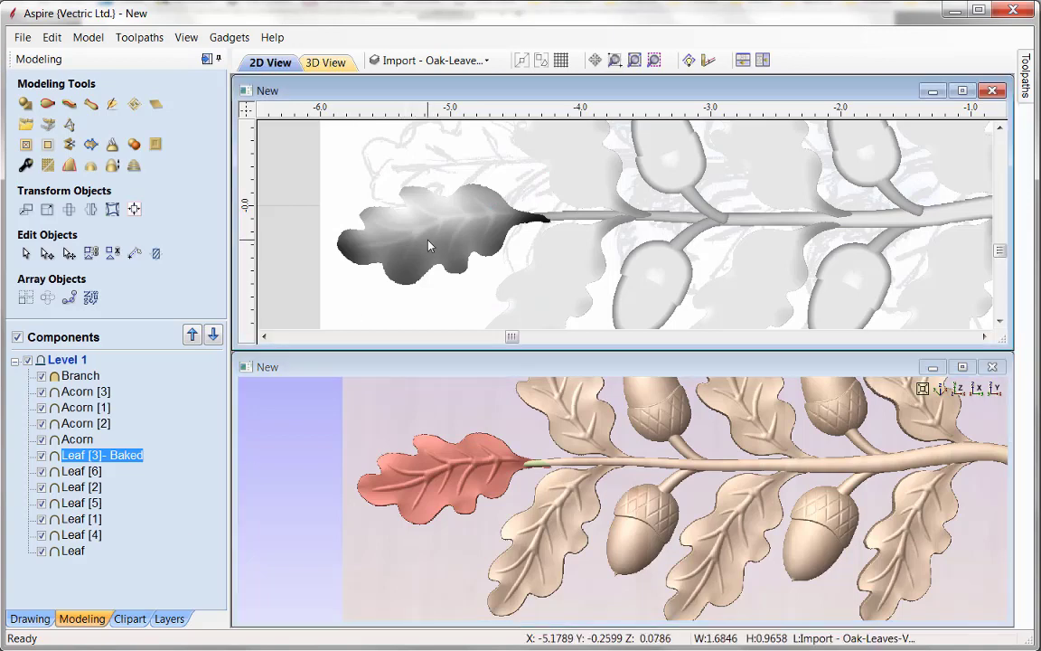
pyautogui.click(476, 488)
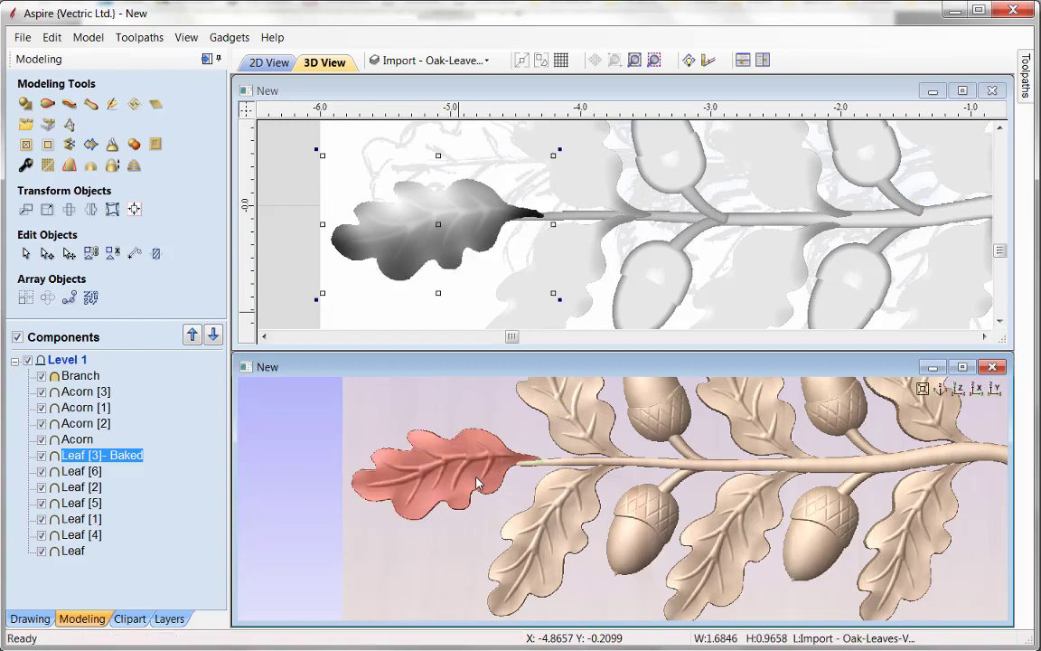
pyautogui.click(477, 484)
pyautogui.click(476, 483)
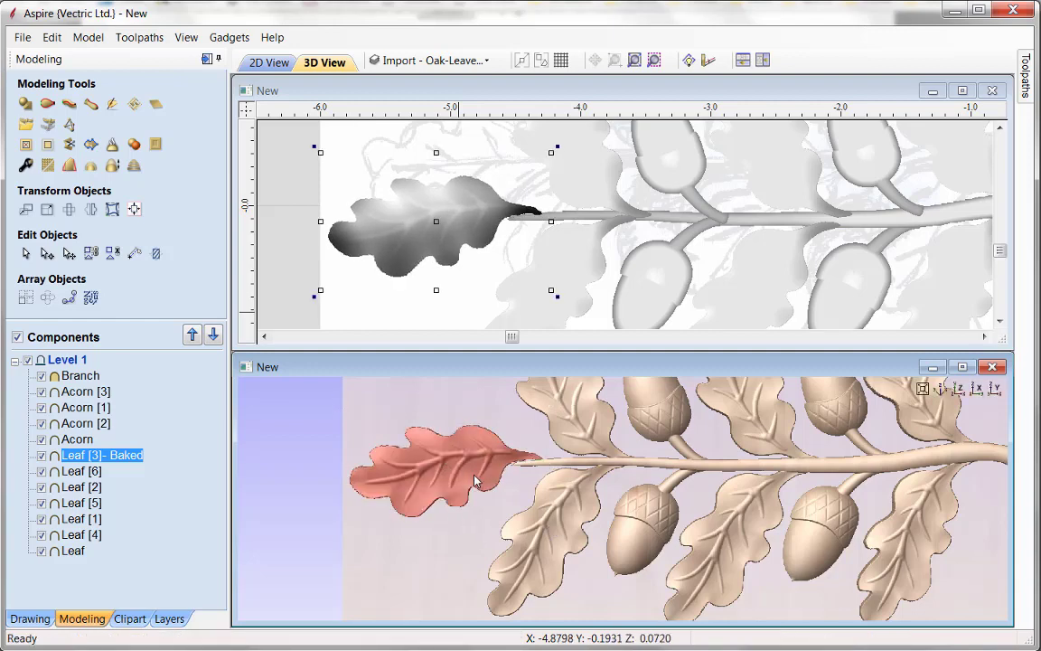
pyautogui.moveTo(477, 482); pyautogui.dragTo(478, 484)
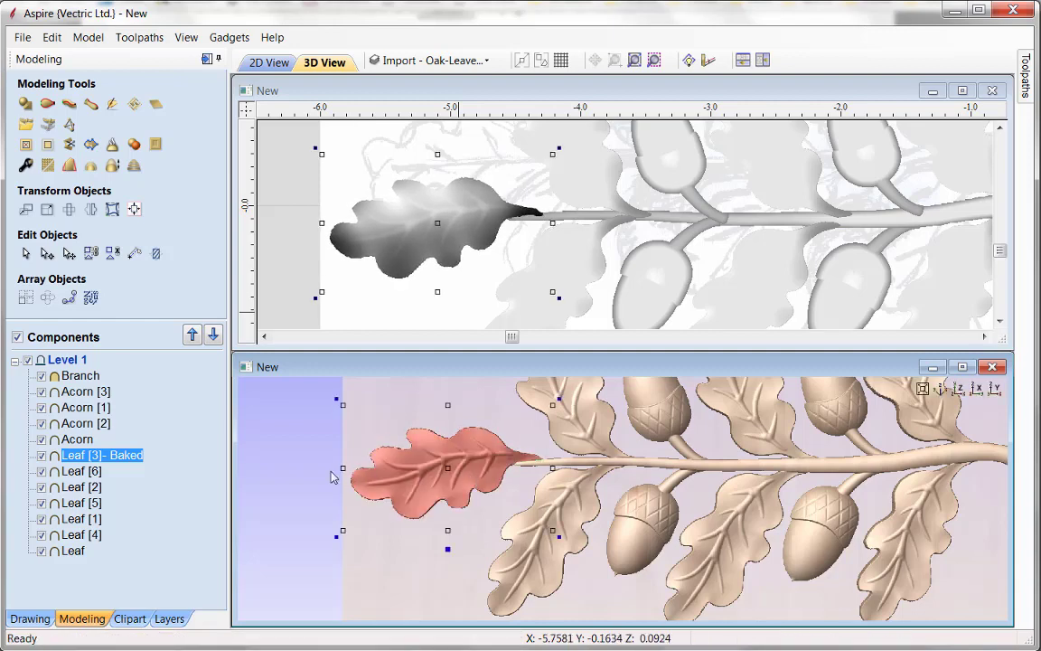
# - Deselect the end leaf, maximize the 3D view, and examine the stem junction and the overall oak branch relief
pyautogui.click(298, 477)
pyautogui.moveTo(594, 589); pyautogui.dragTo(627, 528)
pyautogui.moveTo(756, 526); pyautogui.dragTo(741, 509)
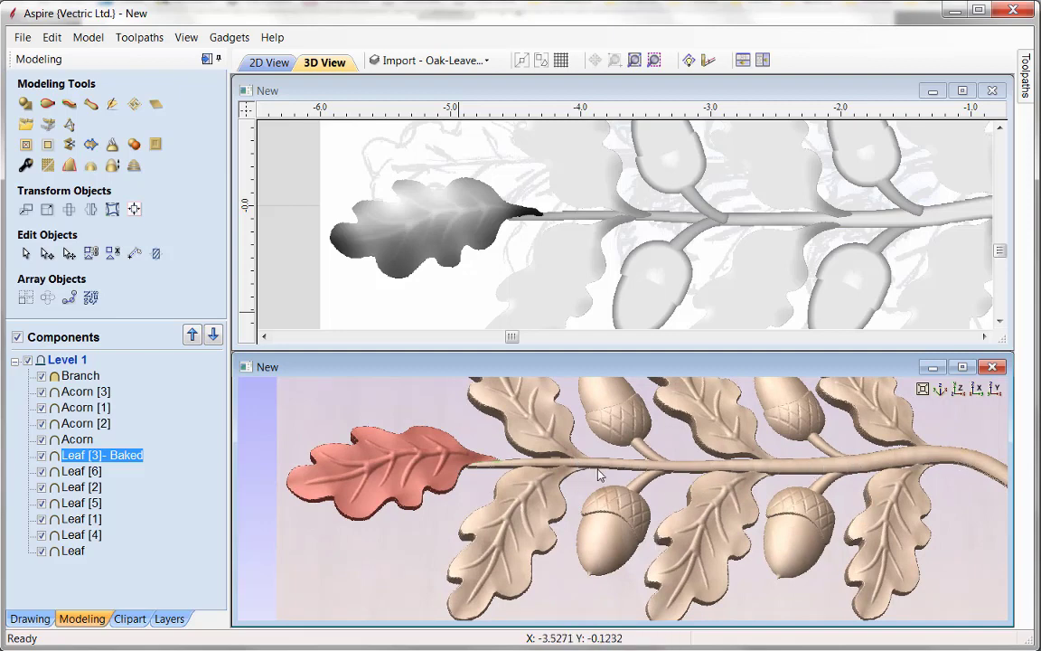
pyautogui.moveTo(598, 476); pyautogui.dragTo(434, 519)
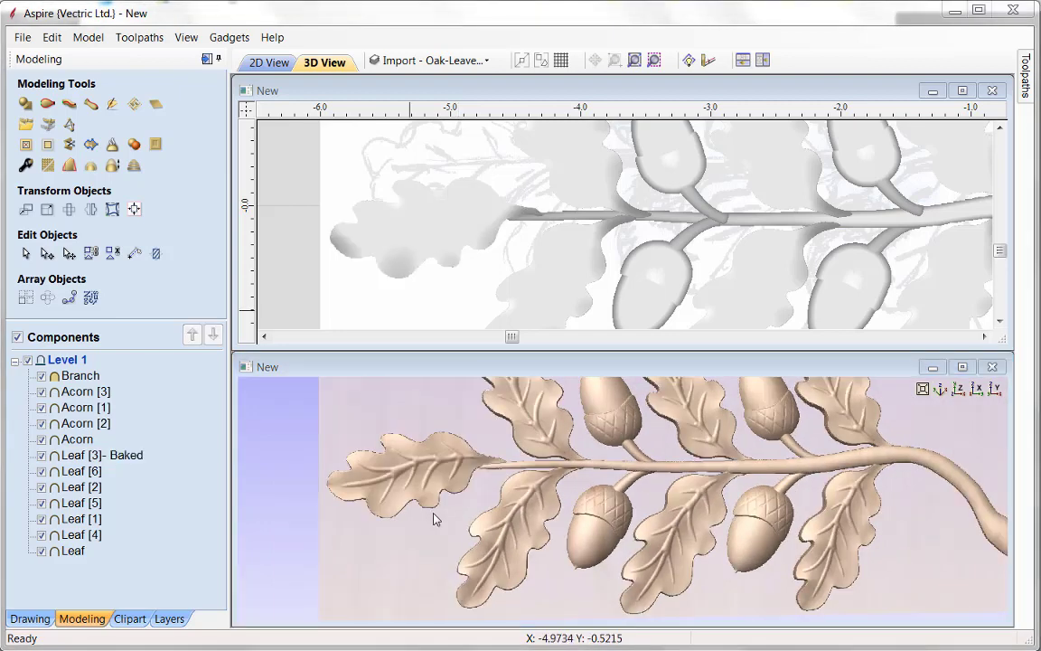
pyautogui.click(964, 367)
pyautogui.moveTo(600, 407); pyautogui.dragTo(767, 416)
pyautogui.scroll(5, 755, 421)
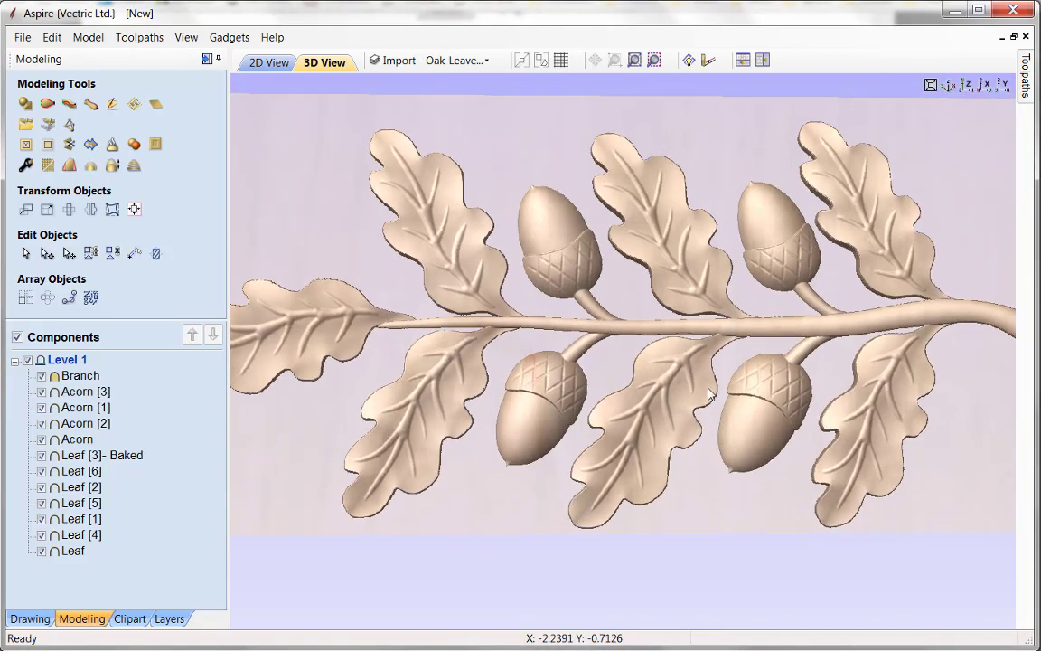
# - Enable tilt for the lower leaf nearest the end leaf and set its tilt direction toward the stem at the branch
pyautogui.moveTo(707, 362); pyautogui.dragTo(778, 343)
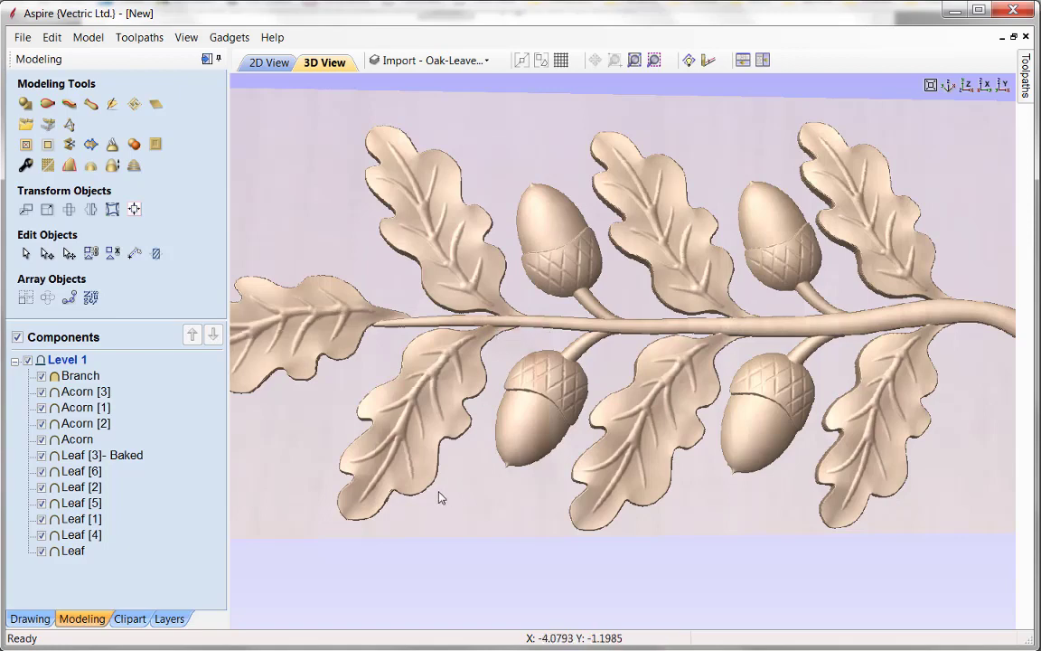
pyautogui.click(432, 420)
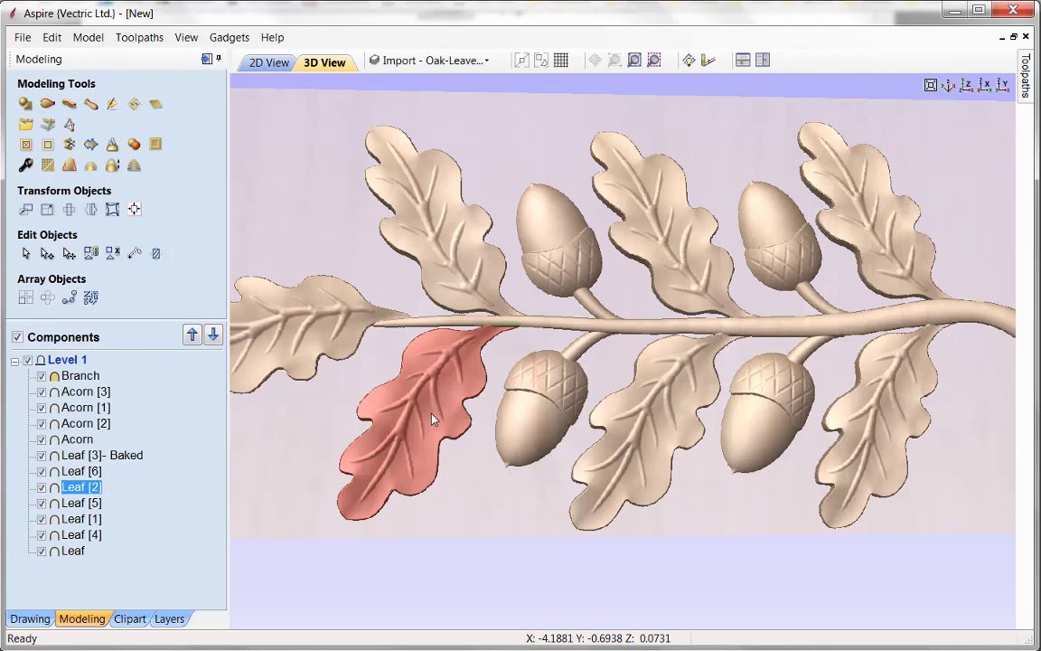
pyautogui.click(433, 420)
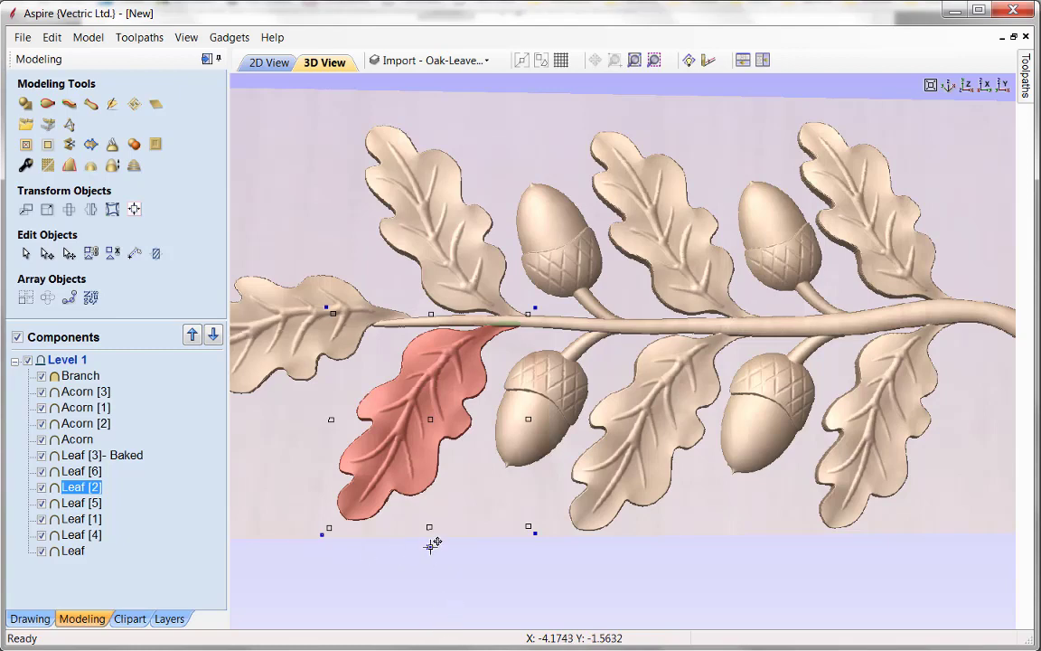
pyautogui.doubleClick(391, 493)
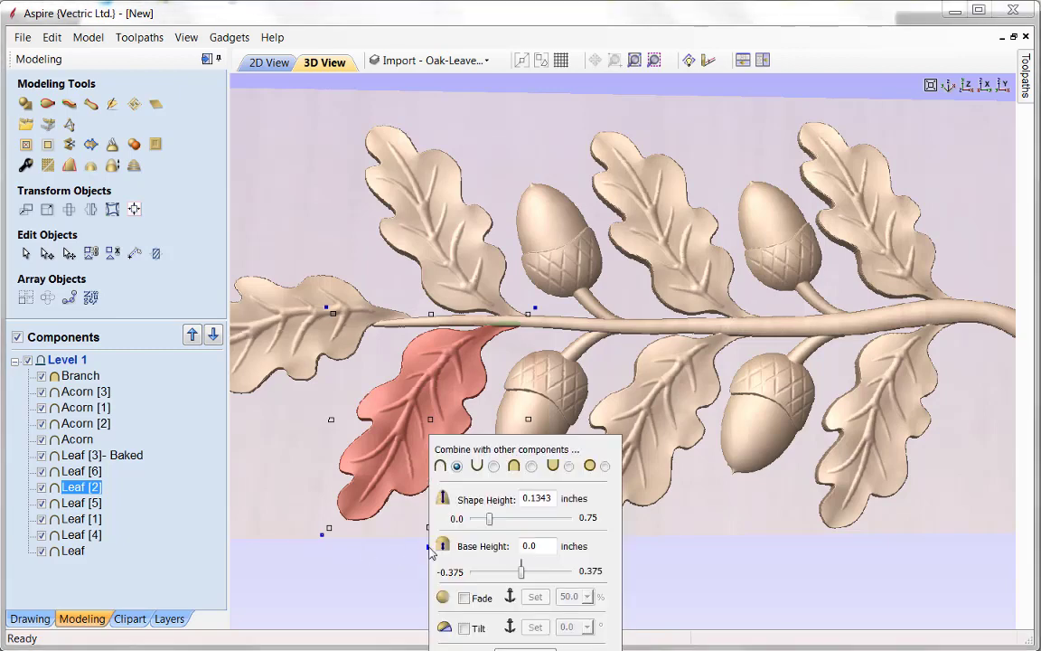
pyautogui.click(465, 628)
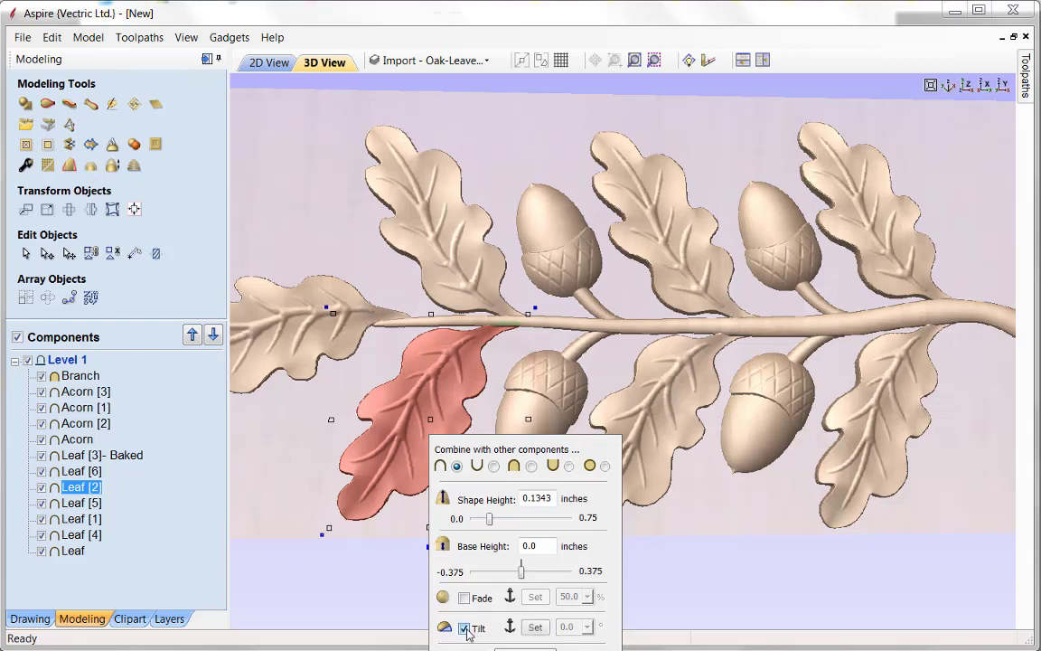
pyautogui.click(535, 628)
pyautogui.click(524, 308)
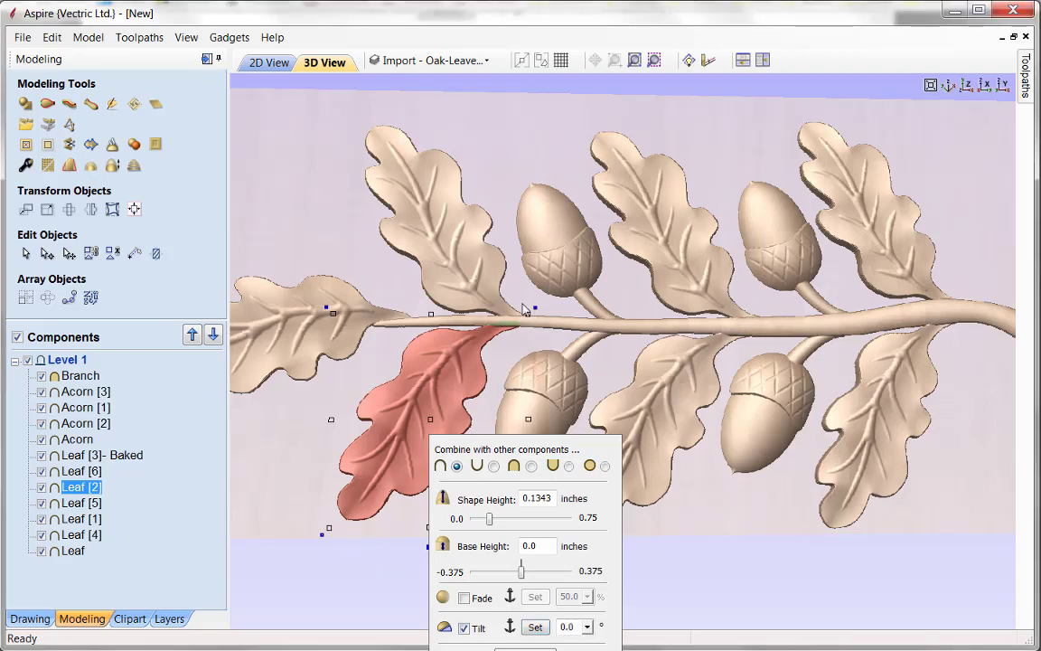
# - Try tilt angles of 3.6, 3.2 and 2.4 degrees on the selected lower leaf
pyautogui.click(588, 627)
pyautogui.click(588, 628)
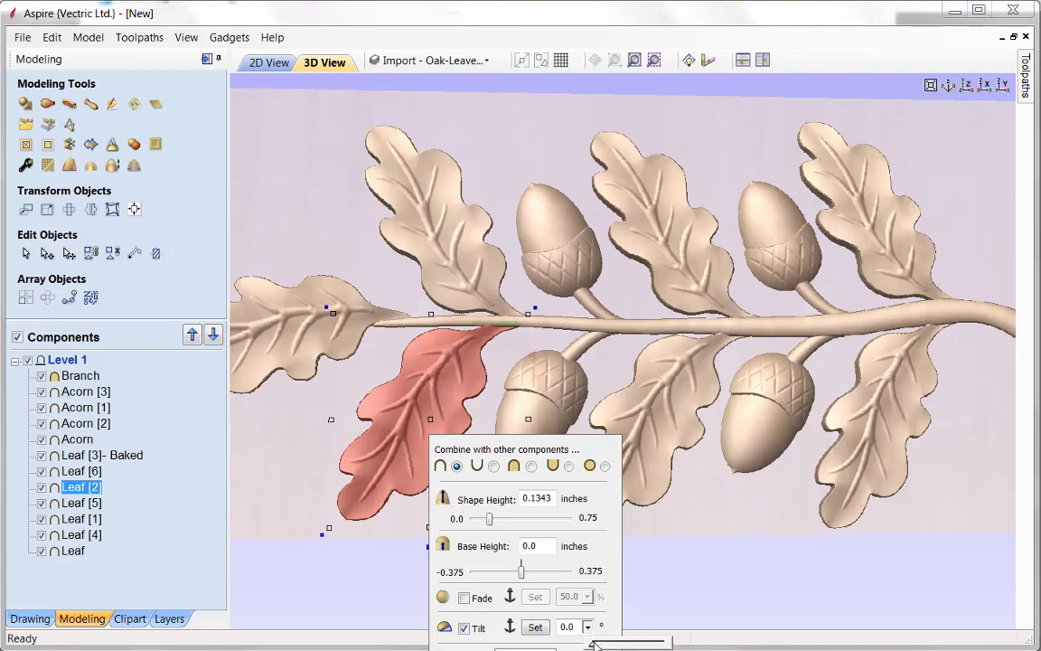
pyautogui.moveTo(596, 643); pyautogui.dragTo(606, 645)
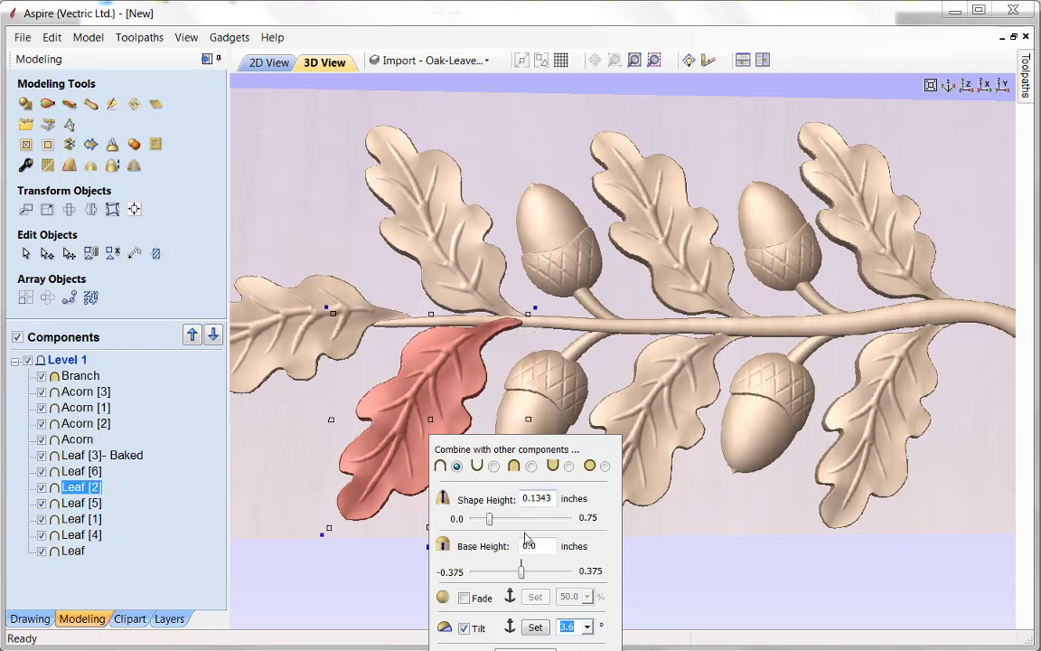
pyautogui.click(587, 627)
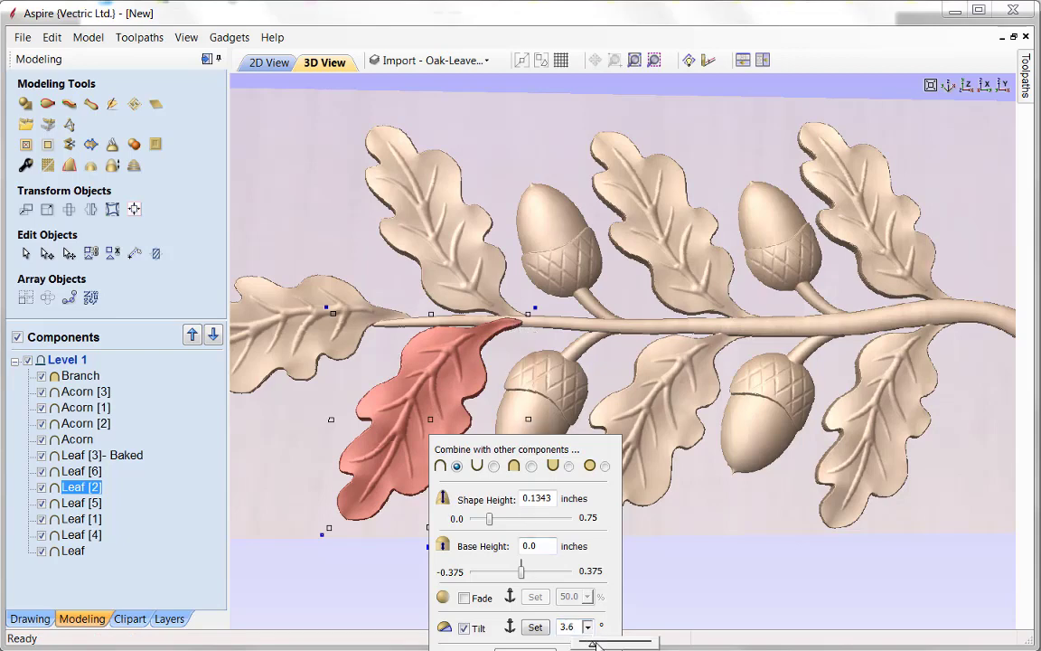
pyautogui.moveTo(592, 644); pyautogui.dragTo(590, 644)
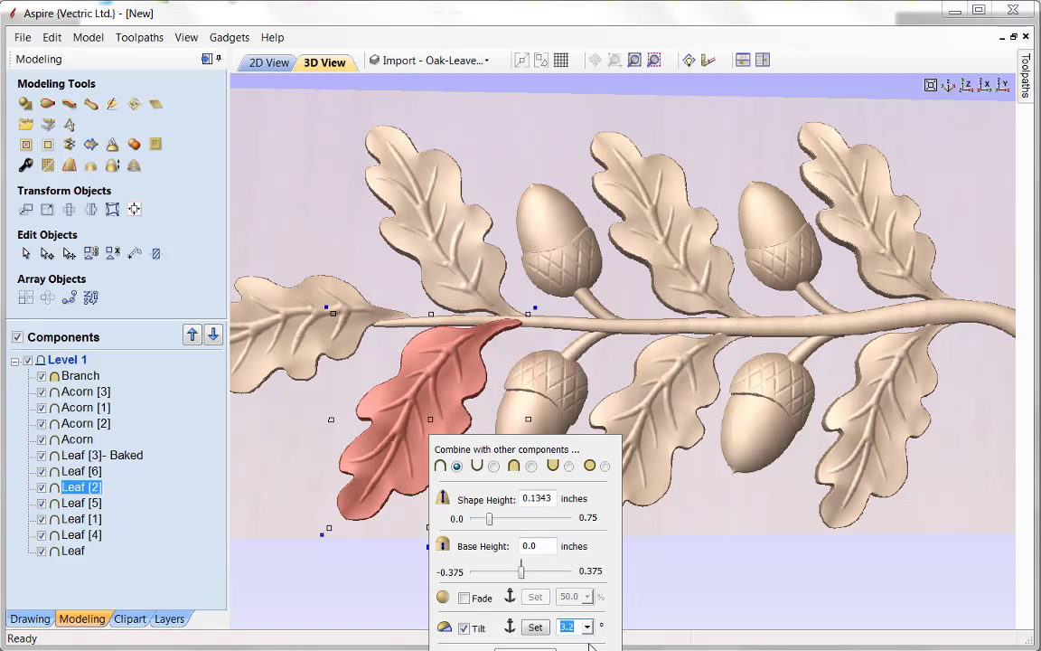
pyautogui.click(588, 626)
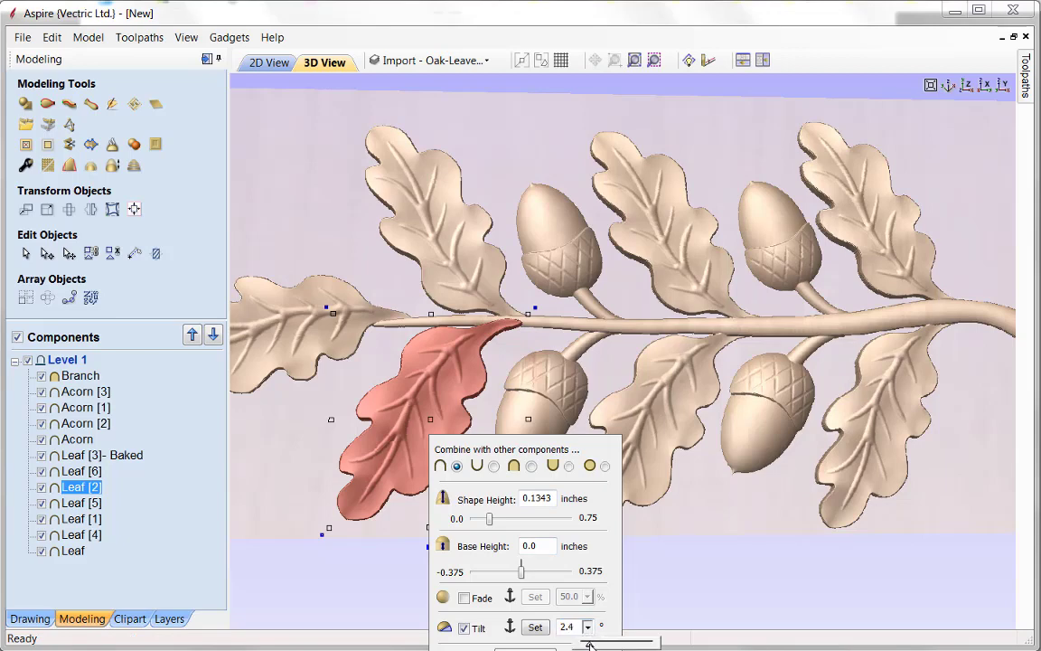
pyautogui.moveTo(589, 644); pyautogui.dragTo(592, 646)
# - Set the selected leaf's tilt to 1 degree and close its component properties
pyautogui.click(587, 627)
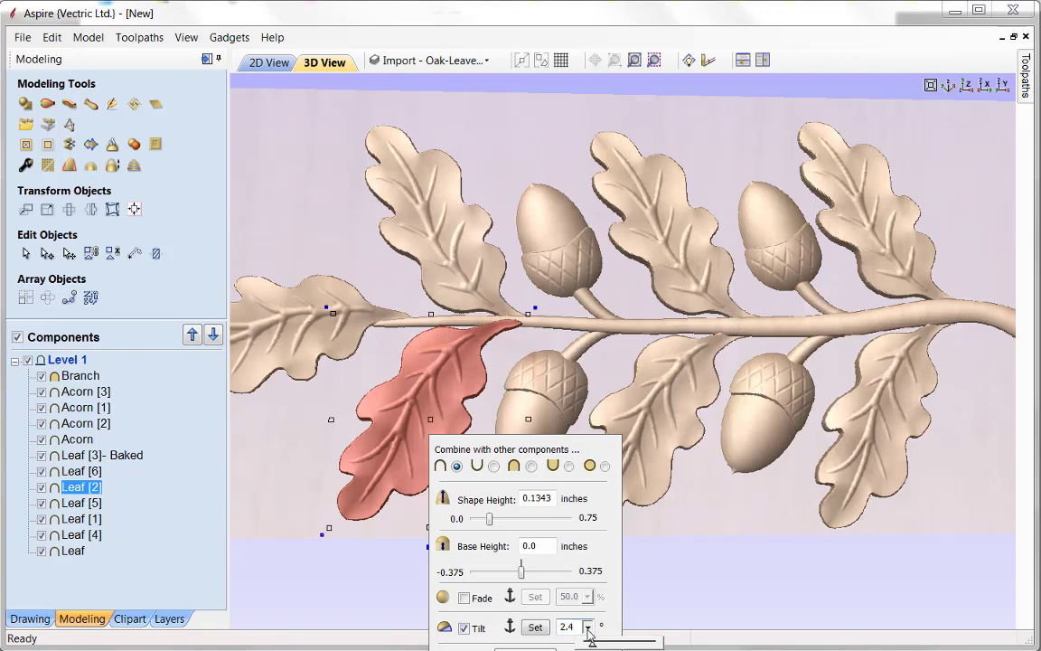
pyautogui.click(575, 630)
pyautogui.write('1')
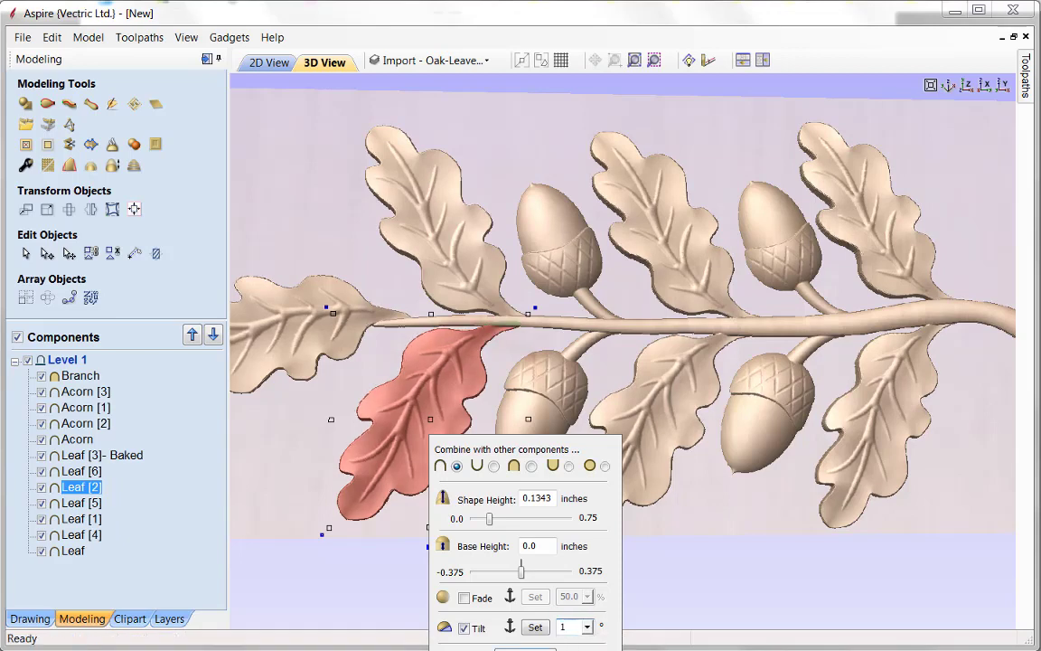
pyautogui.press('Return')
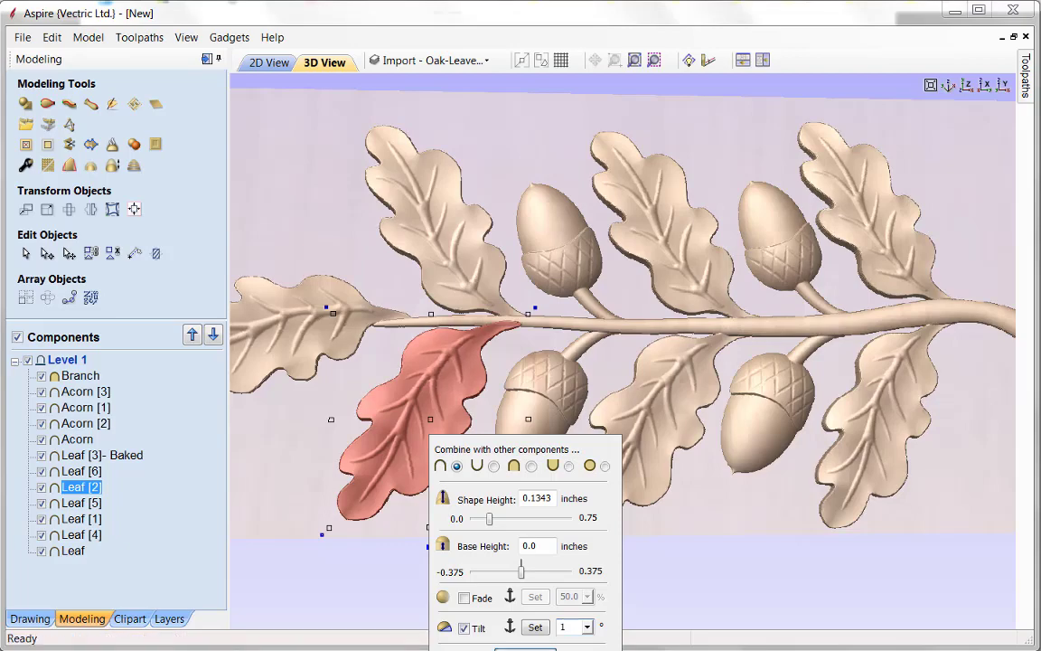
pyautogui.click(526, 647)
# - Check the stem junction of the tilted lower leaf from an angle and set its tilt to 0.5 degrees
pyautogui.moveTo(502, 484); pyautogui.dragTo(506, 541)
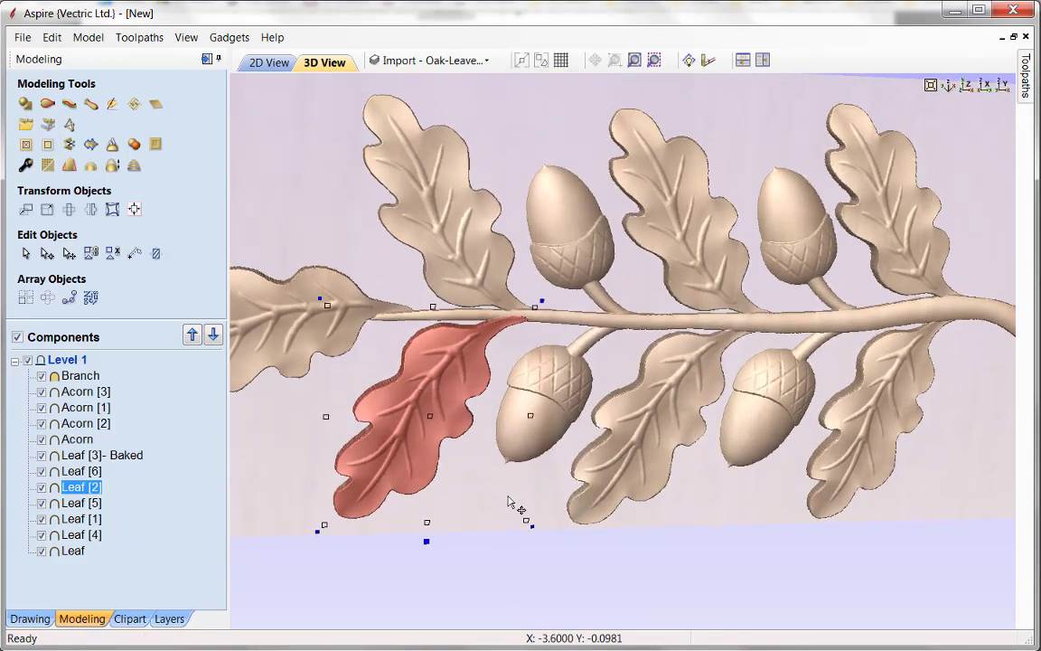
pyautogui.scroll(2, 477, 395)
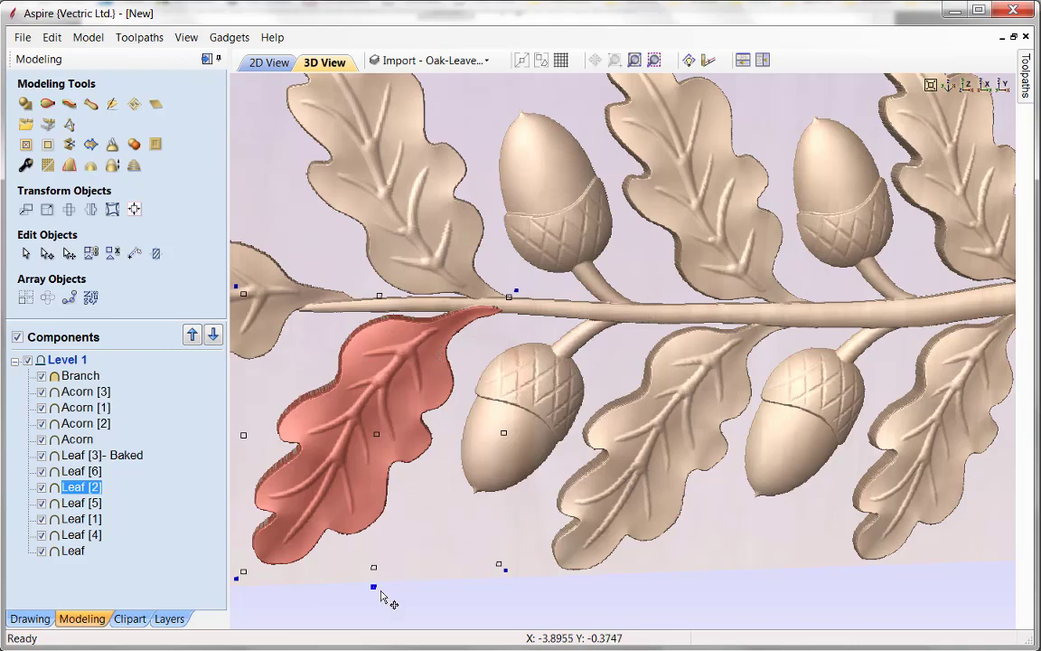
pyautogui.doubleClick(375, 585)
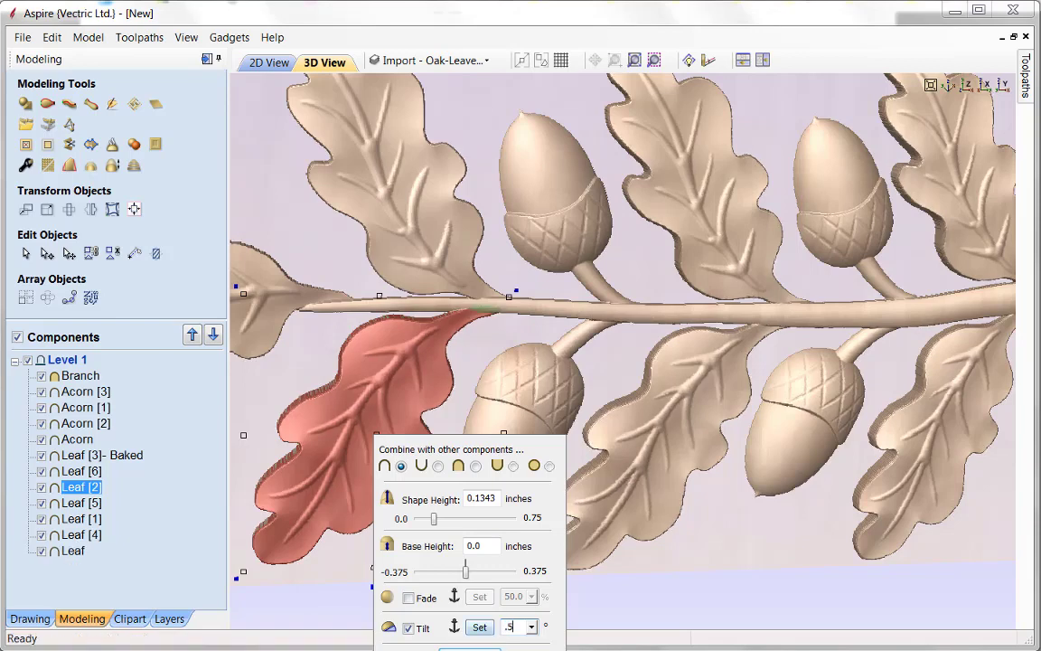
pyautogui.press('Return')
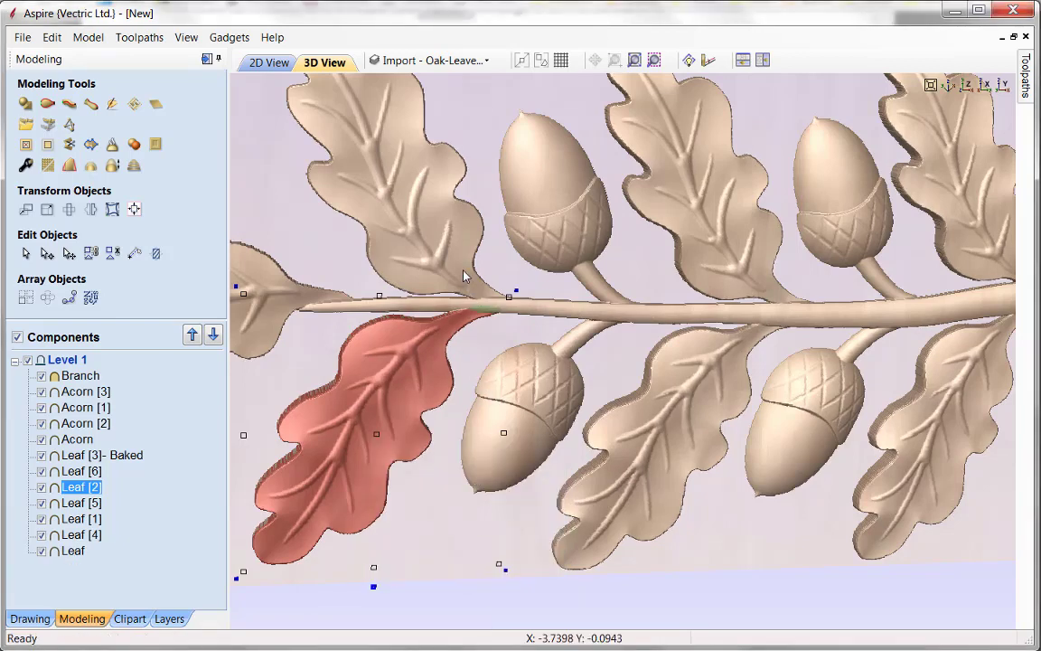
# - Tilt the middle lower leaf so its stem rises toward the branch
pyautogui.click(734, 386)
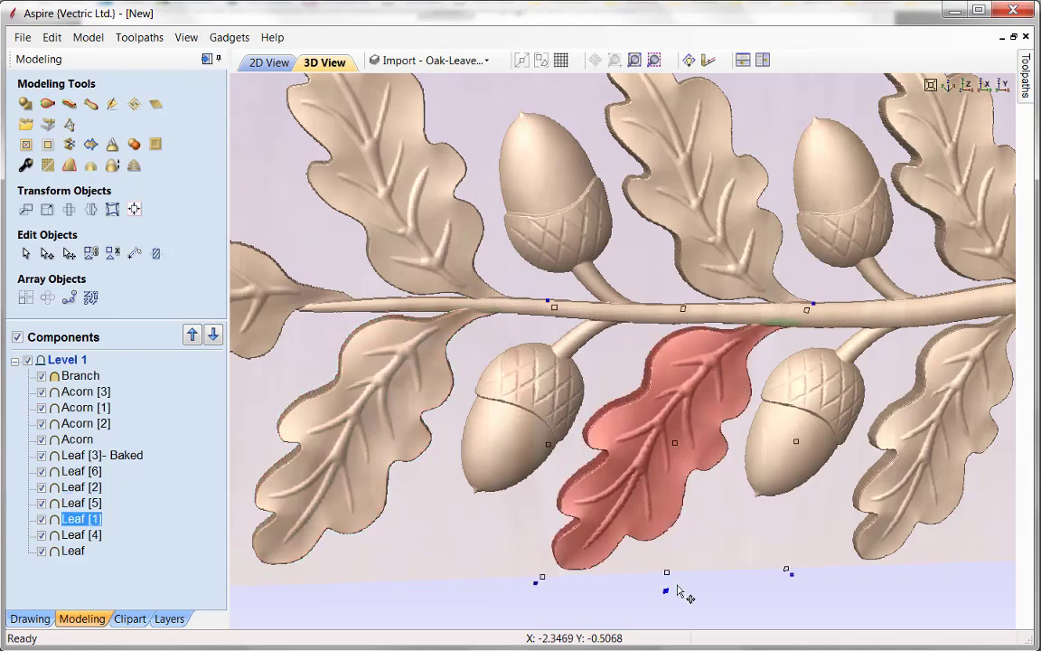
pyautogui.click(667, 590)
pyautogui.click(703, 628)
pyautogui.click(774, 627)
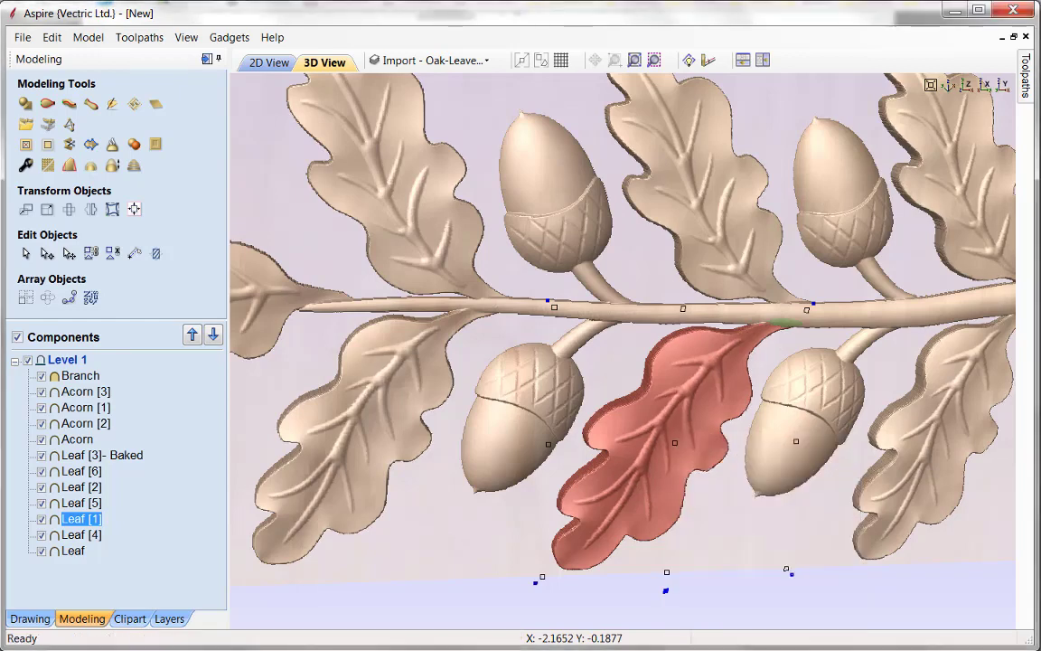
# - Enable tilt for the upper leaf nearest the branch base and set its direction from the leaf tip toward the stem
pyautogui.moveTo(802, 551); pyautogui.dragTo(774, 391)
pyautogui.click(773, 391)
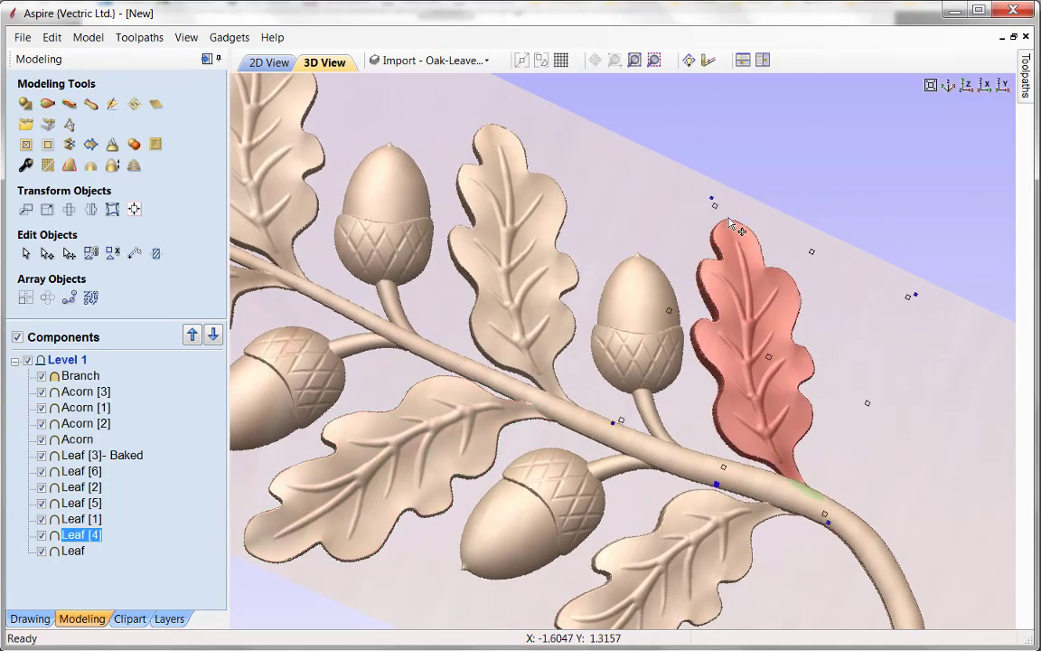
pyautogui.rightClick(721, 492)
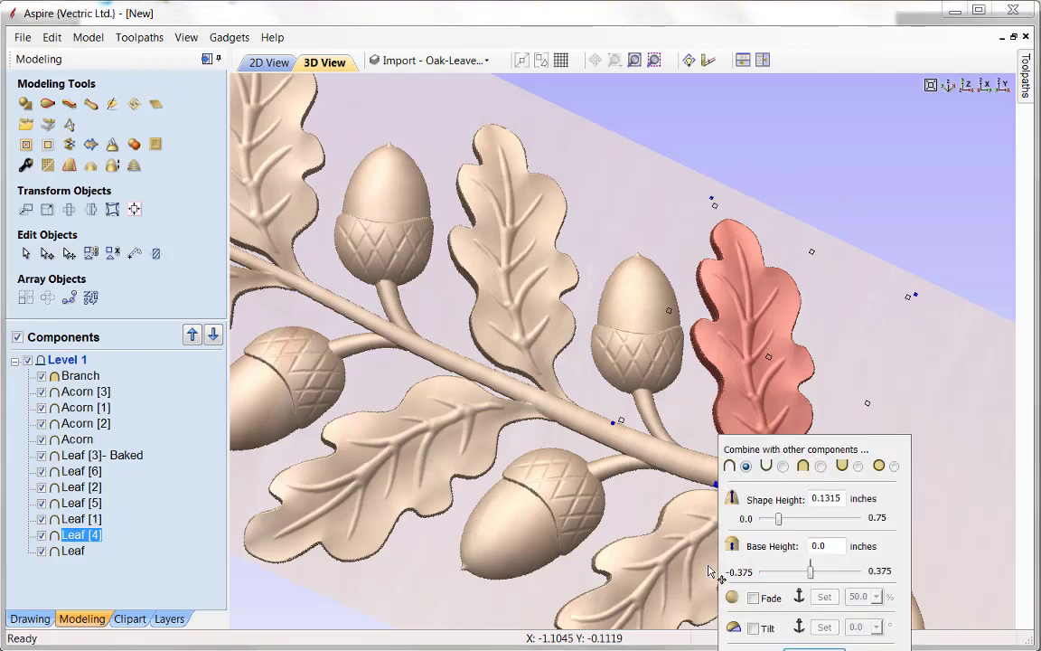
pyautogui.click(768, 630)
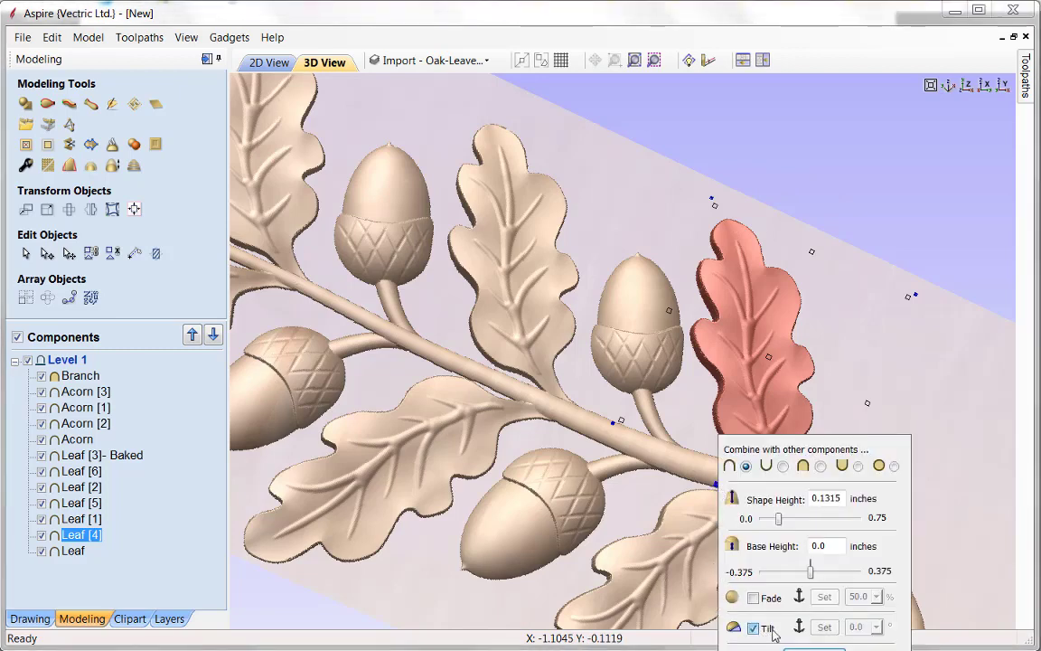
pyautogui.click(824, 630)
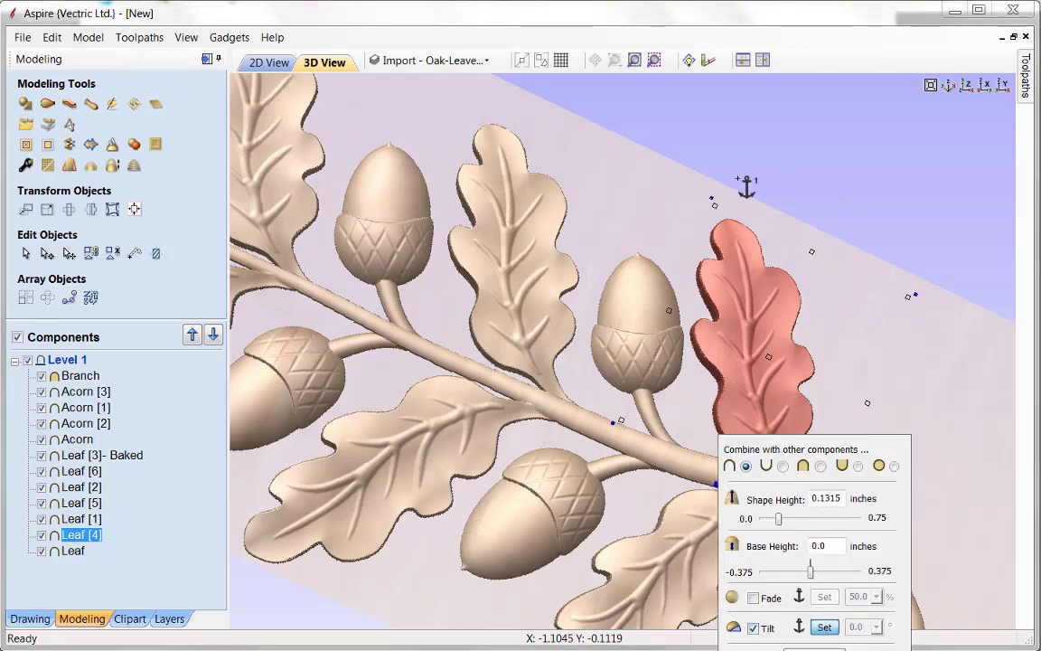
pyautogui.click(728, 416)
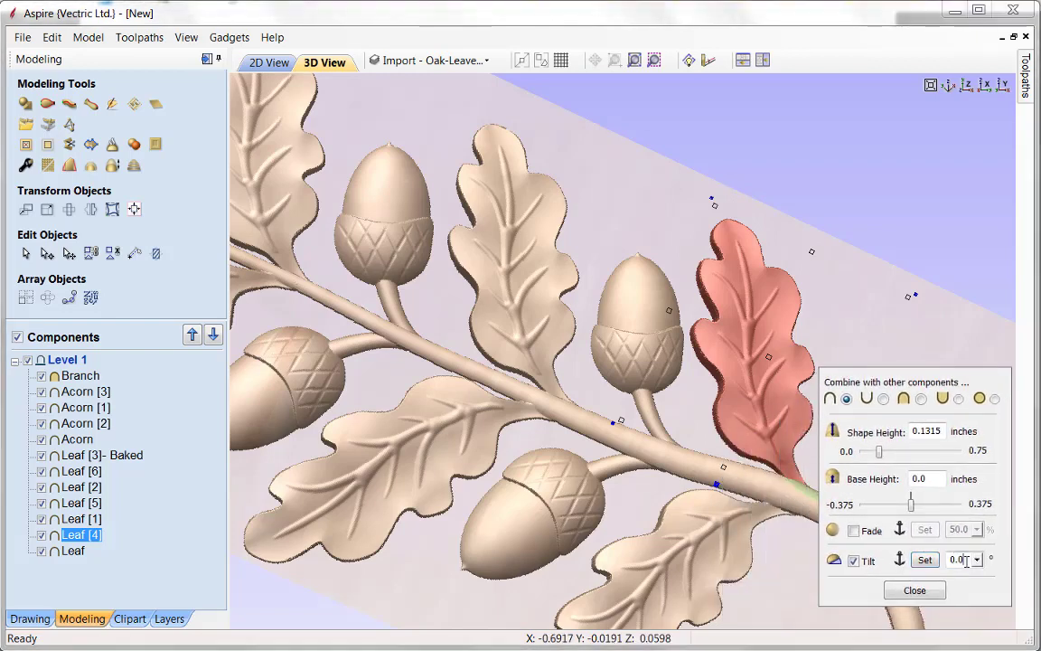
# - Set this upper leaf's tilt to 0.75 degrees, close its properties, and check its stem against the branch
pyautogui.doubleClick(958, 560)
pyautogui.write('0.5')
pyautogui.press('Return')
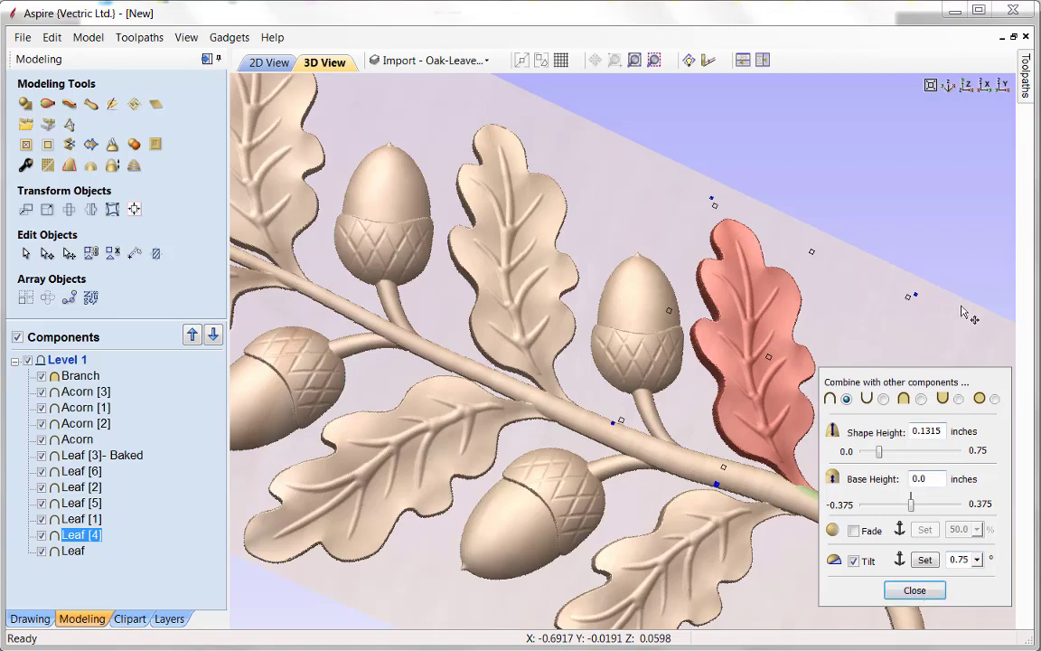
pyautogui.scroll(2, 962, 284)
pyautogui.click(916, 590)
pyautogui.moveTo(877, 583); pyautogui.dragTo(847, 441)
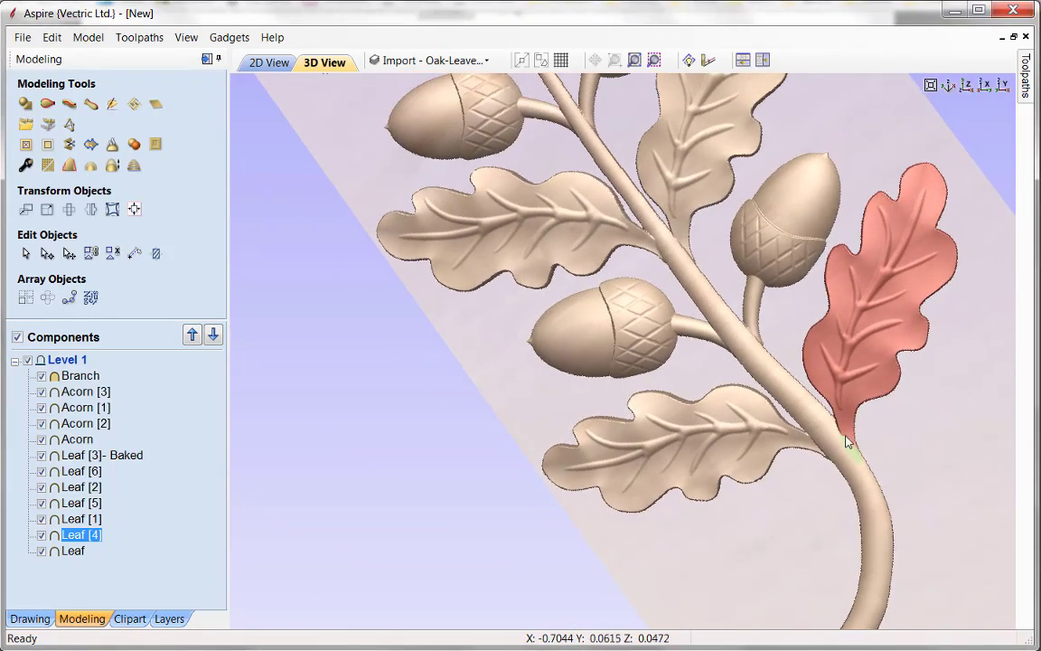
# - Enable tilt for the lower leaf nearest the branch base and set its direction toward the stem at the branch
pyautogui.moveTo(858, 532); pyautogui.dragTo(778, 353)
pyautogui.click(742, 532)
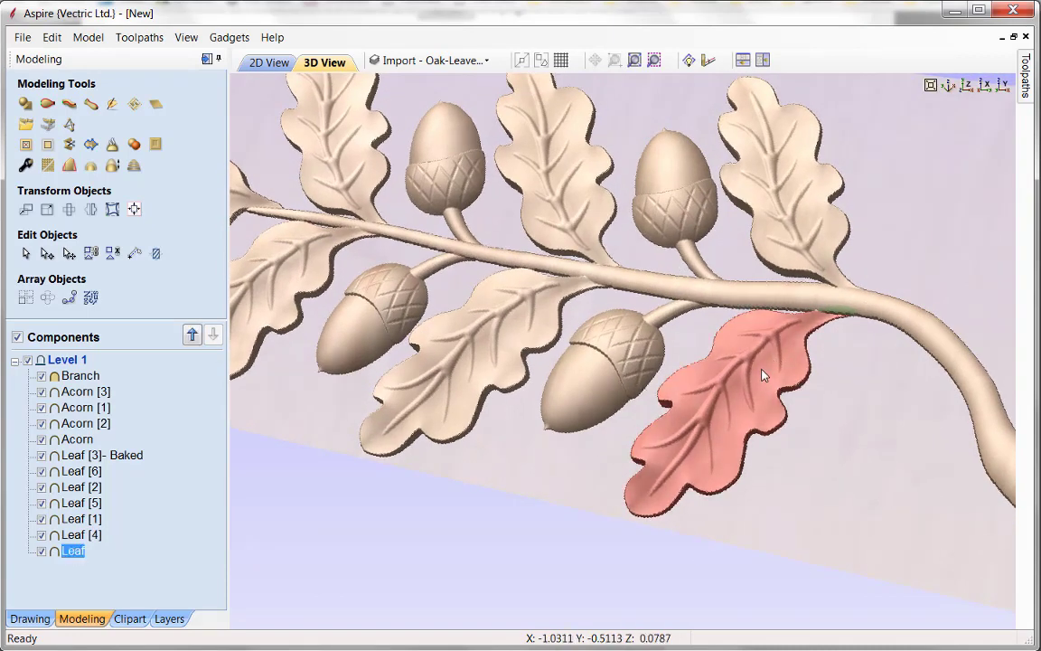
pyautogui.moveTo(763, 594)
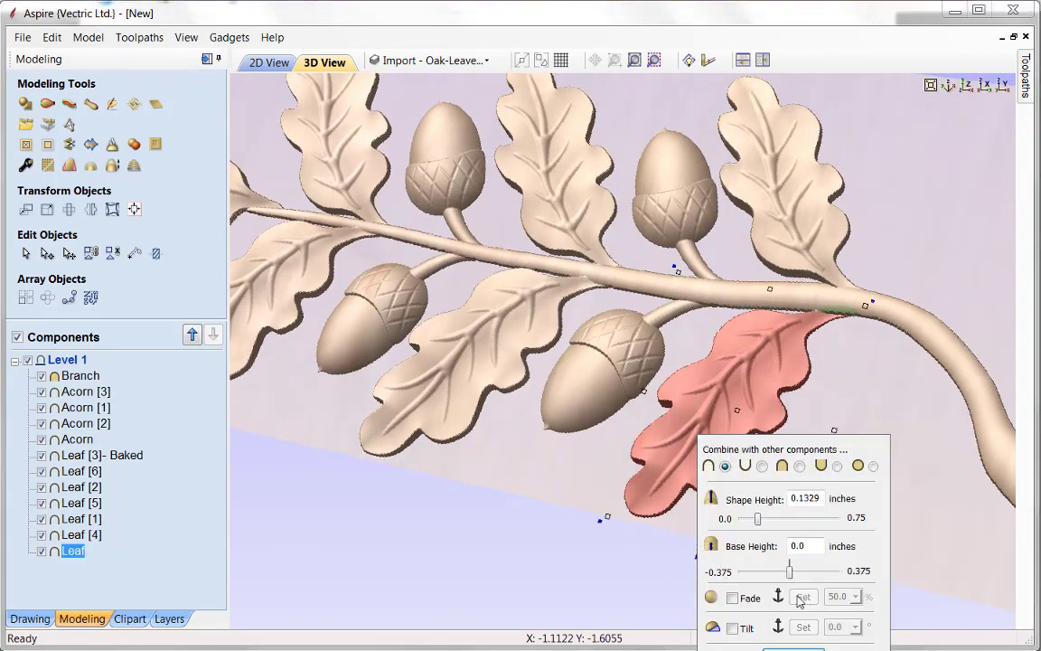
pyautogui.click(732, 627)
pyautogui.click(802, 637)
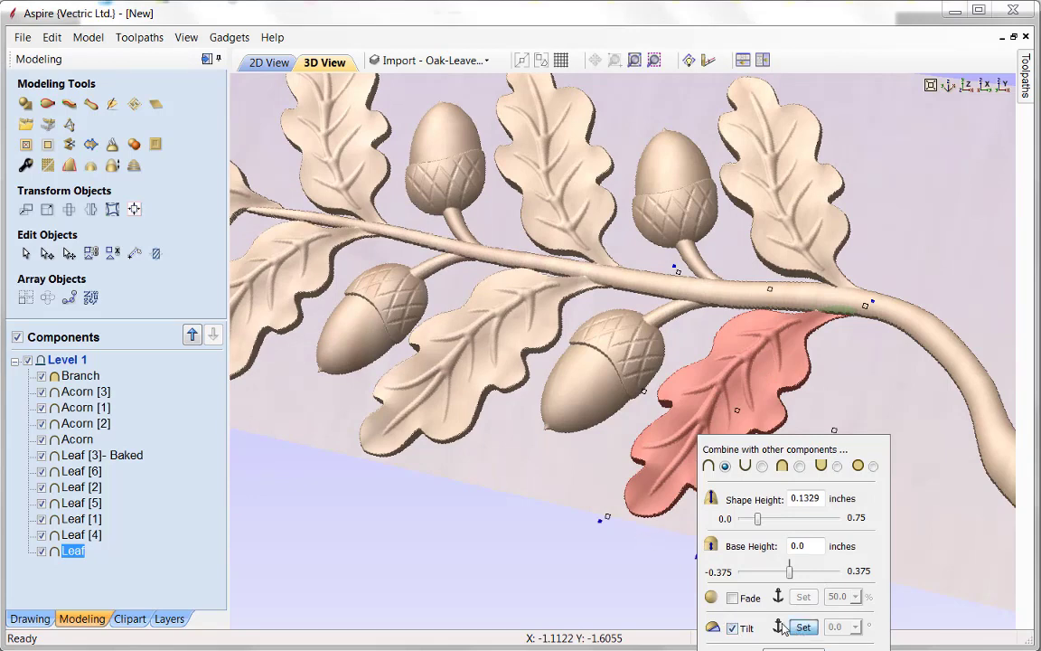
pyautogui.click(848, 307)
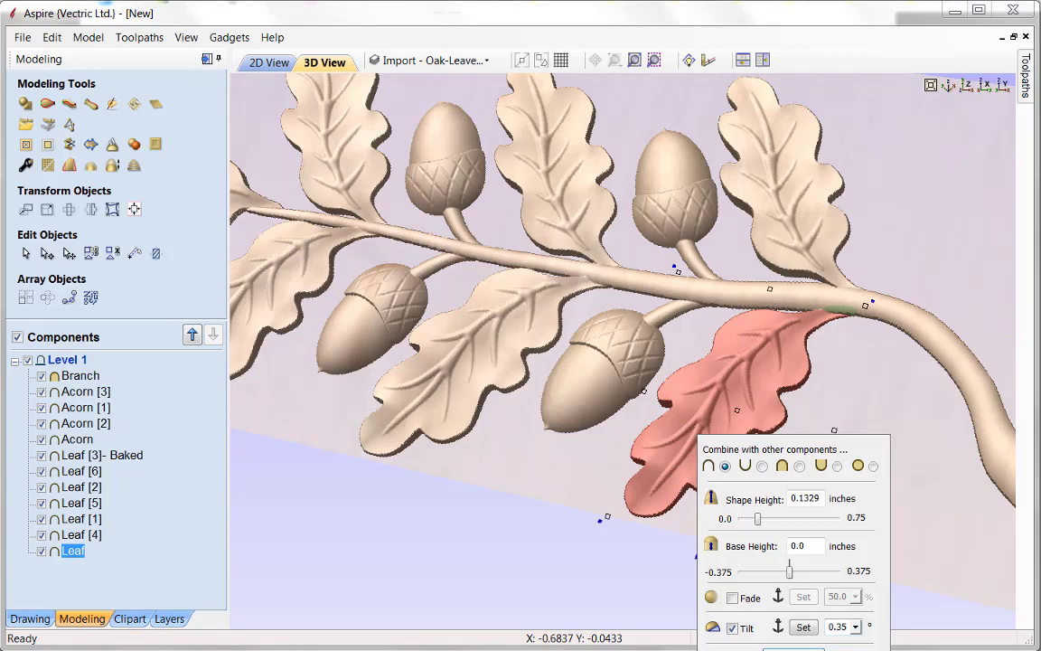
# - Set this lower leaf's tilt to 0.35 degrees and close its component properties
pyautogui.doubleClick(855, 626)
pyautogui.write('0.5')
pyautogui.press('Return')
pyautogui.click(795, 647)
# - Insert a new component level above Level 1
pyautogui.moveTo(777, 579); pyautogui.dragTo(744, 565)
pyautogui.moveTo(532, 490); pyautogui.dragTo(762, 493)
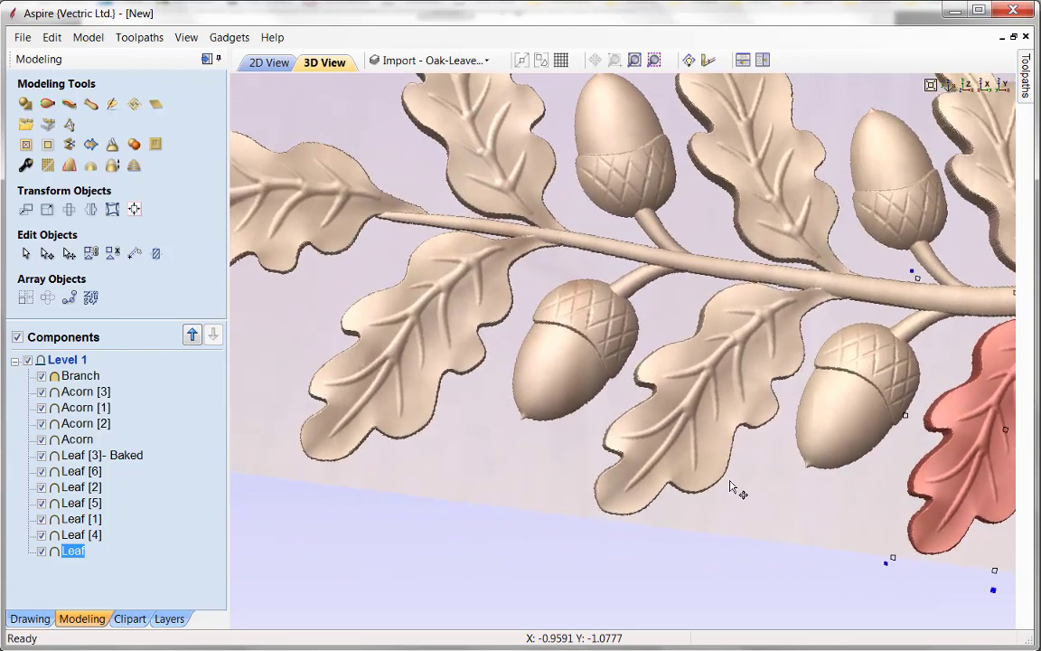
pyautogui.scroll(-4, 827, 489)
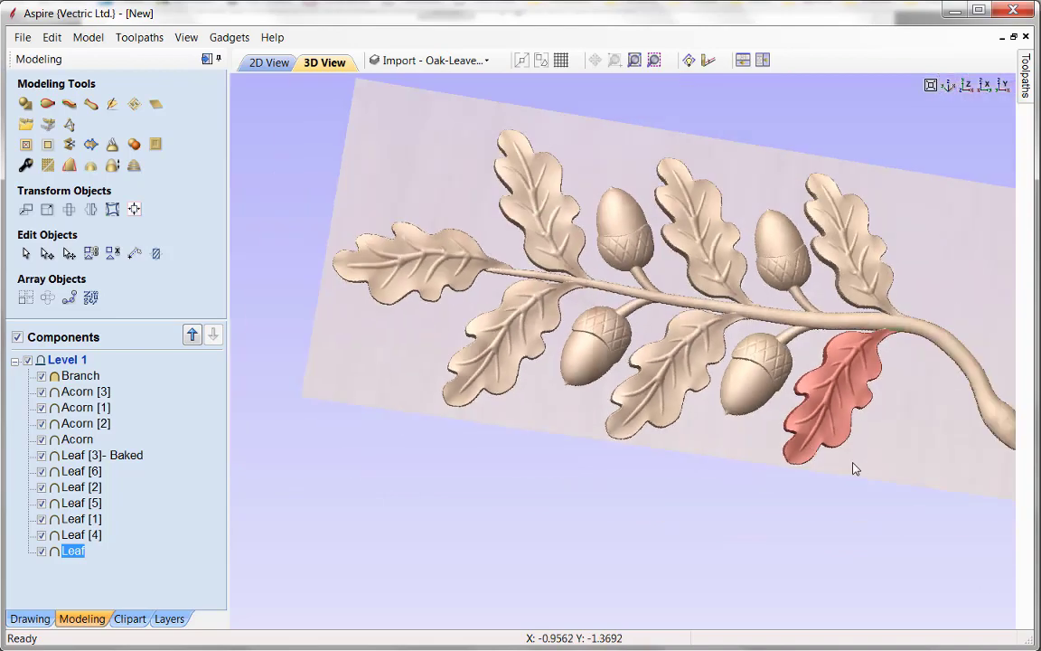
pyautogui.moveTo(856, 468); pyautogui.dragTo(694, 565, button='middle')
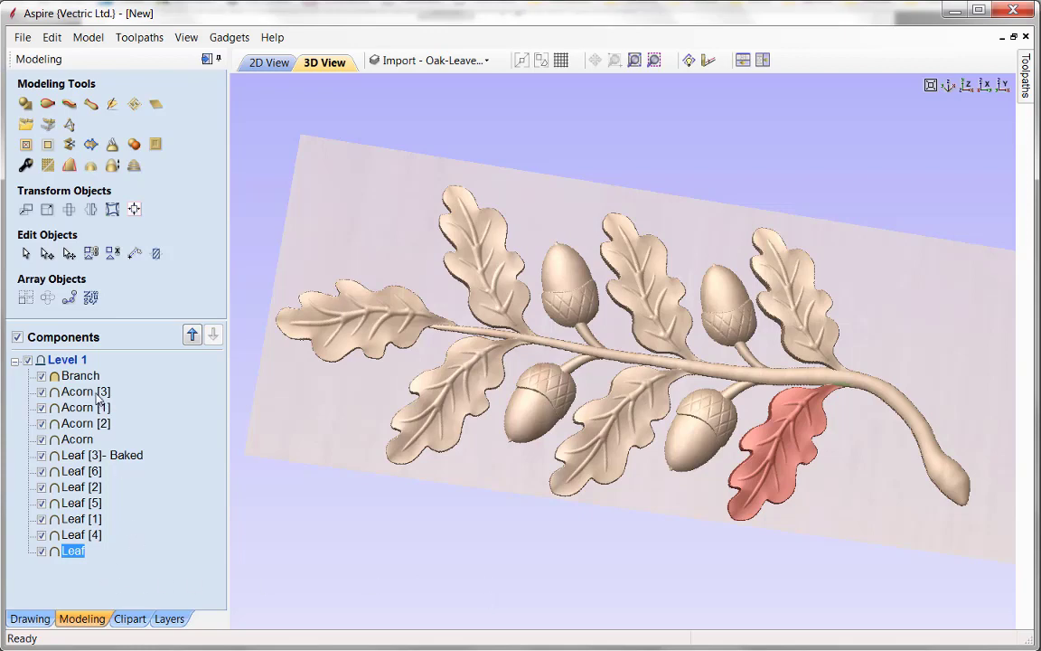
pyautogui.keyDown('shift'); pyautogui.click(83, 376); pyautogui.keyUp('shift')
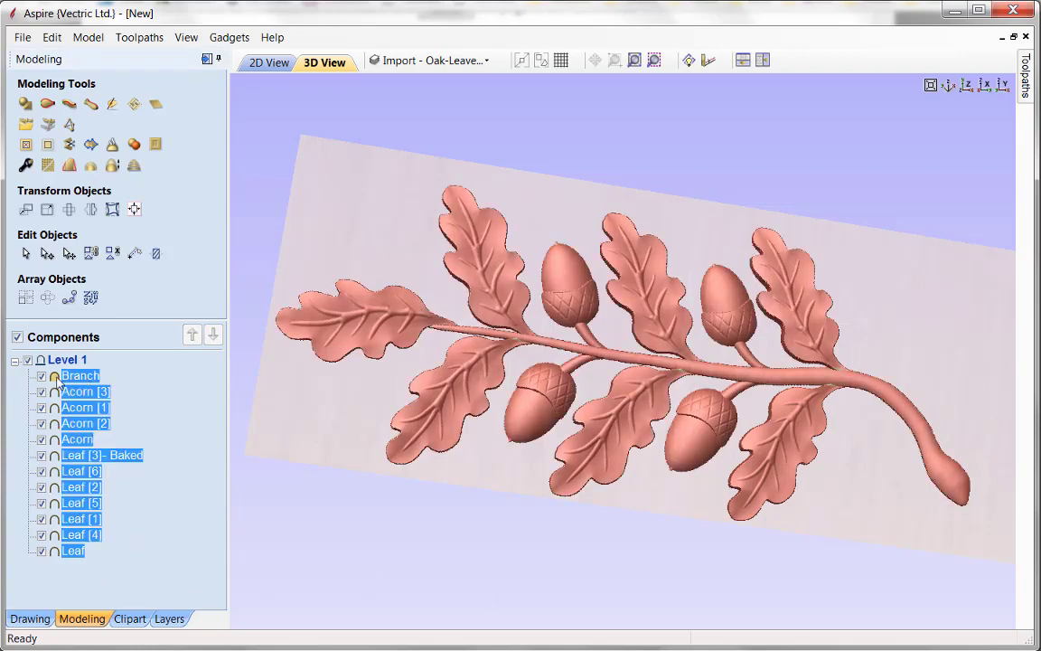
pyautogui.rightClick(66, 363)
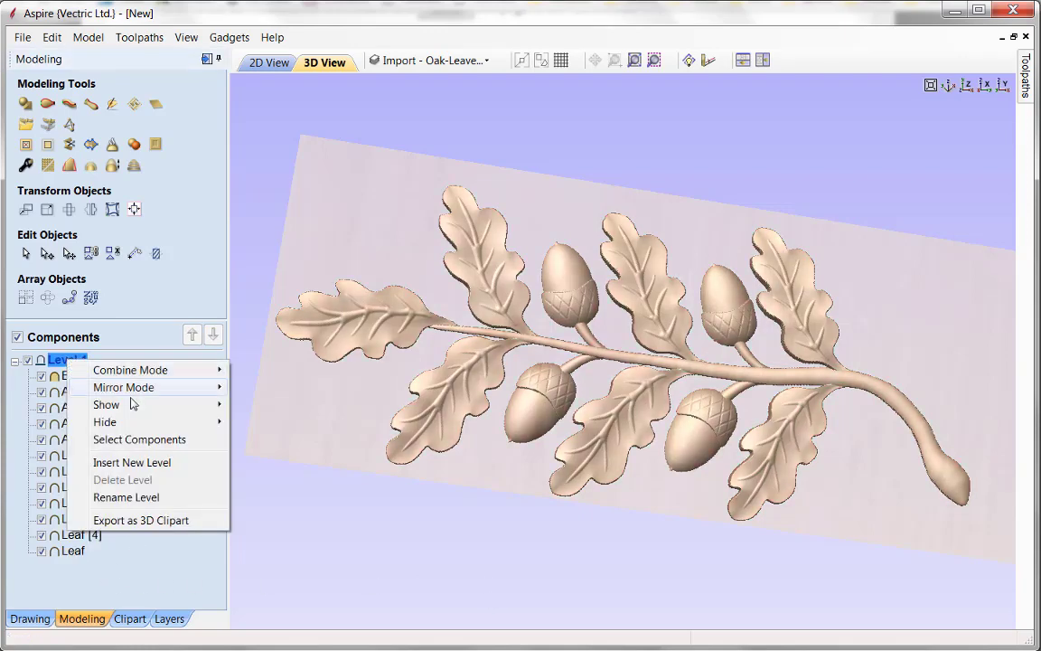
pyautogui.click(132, 462)
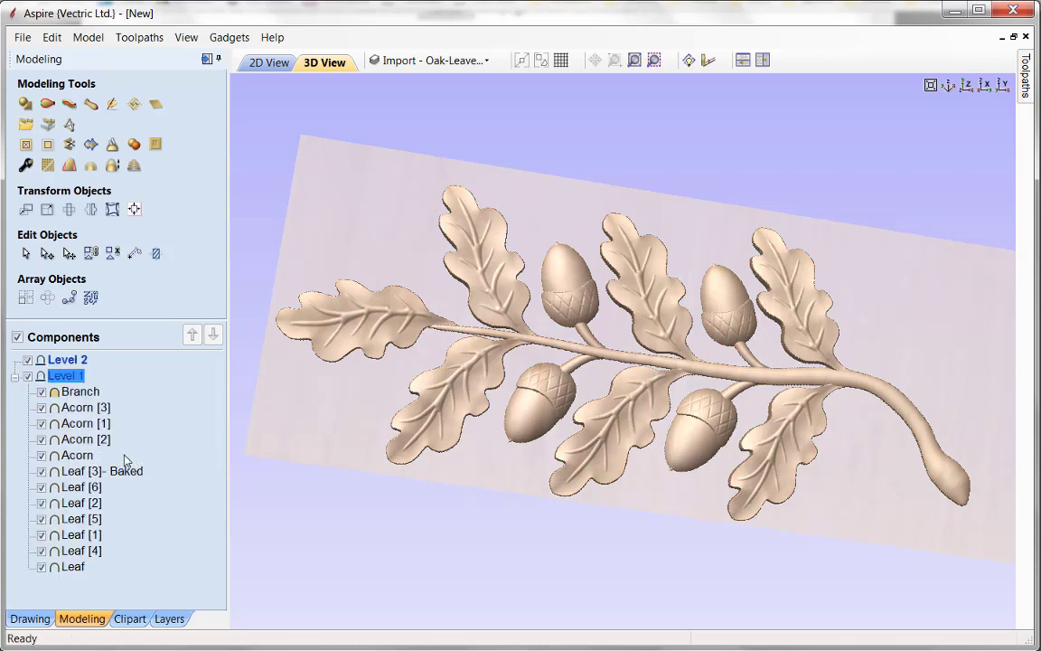
# - Rename the new empty level as Finished Model
pyautogui.click(74, 362)
pyautogui.rightClick(76, 363)
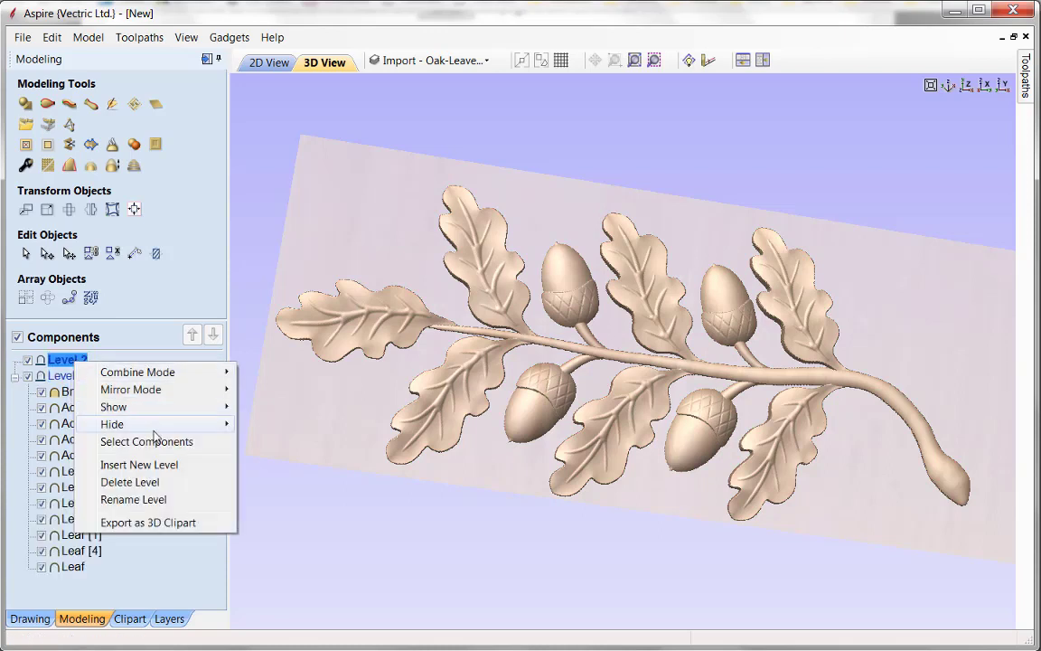
pyautogui.click(133, 499)
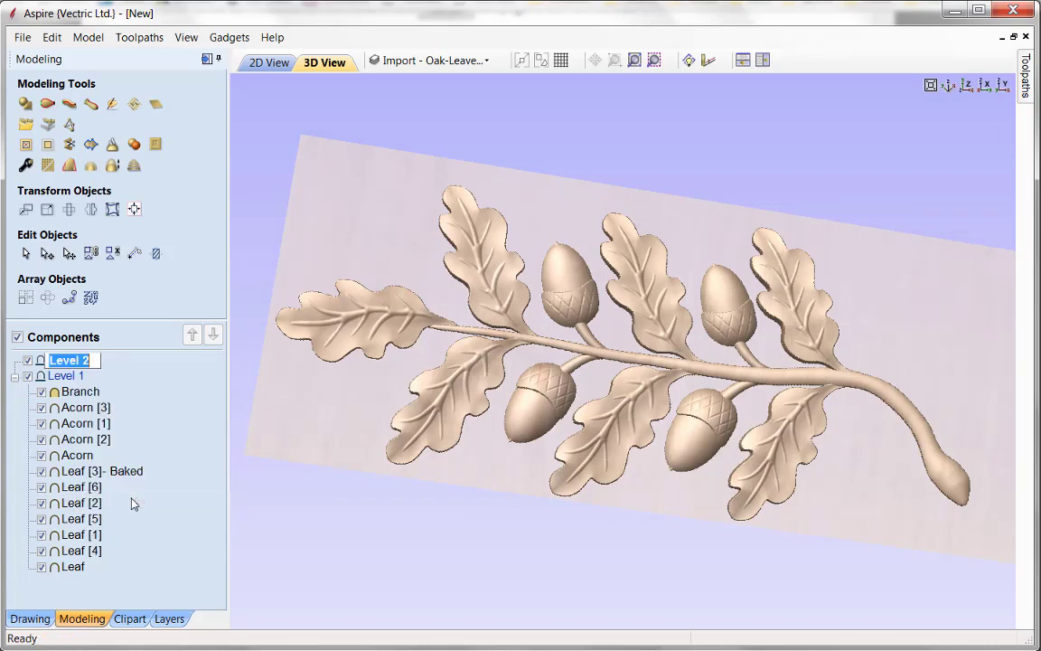
pyautogui.write('Finish')
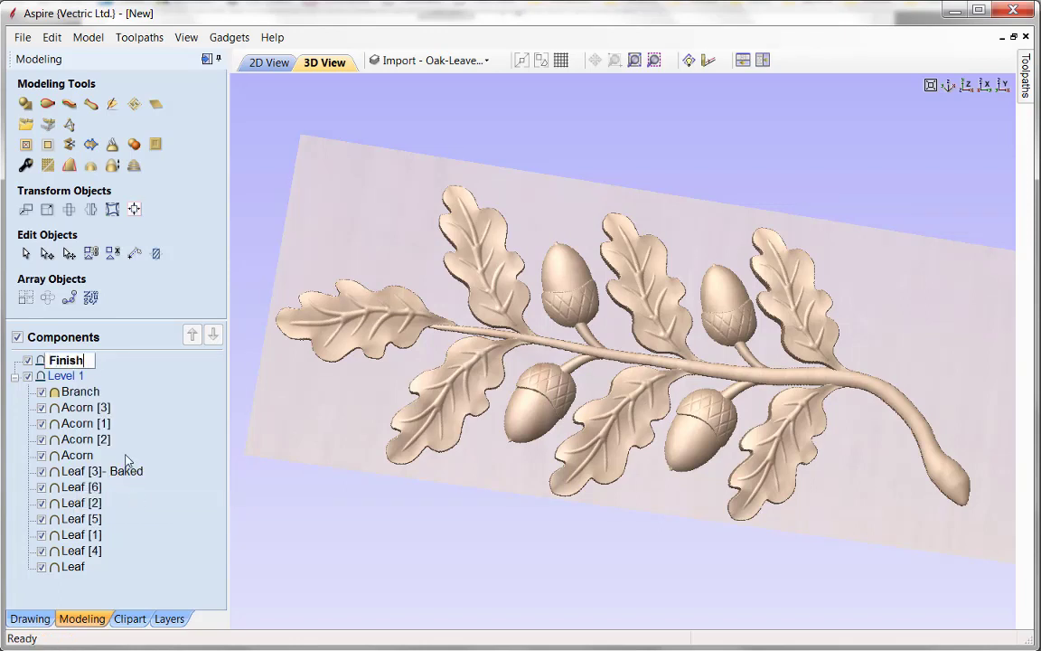
pyautogui.write('ed Model')
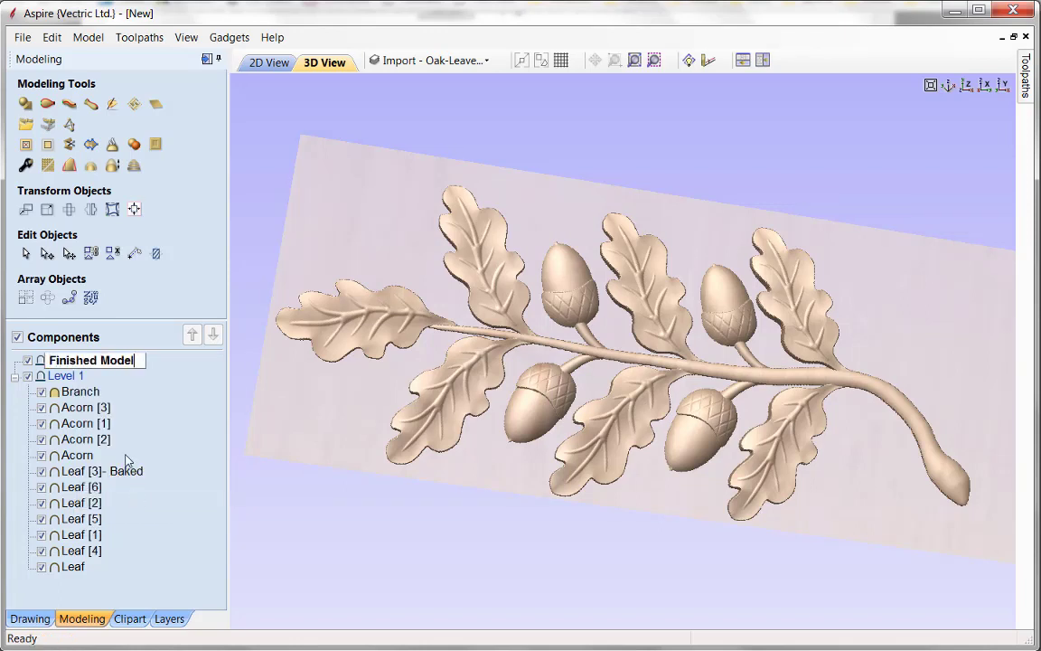
# - Rename the level holding the branch, acorn and leaf components as Branch Parts
pyautogui.click(79, 377)
pyautogui.rightClick(74, 378)
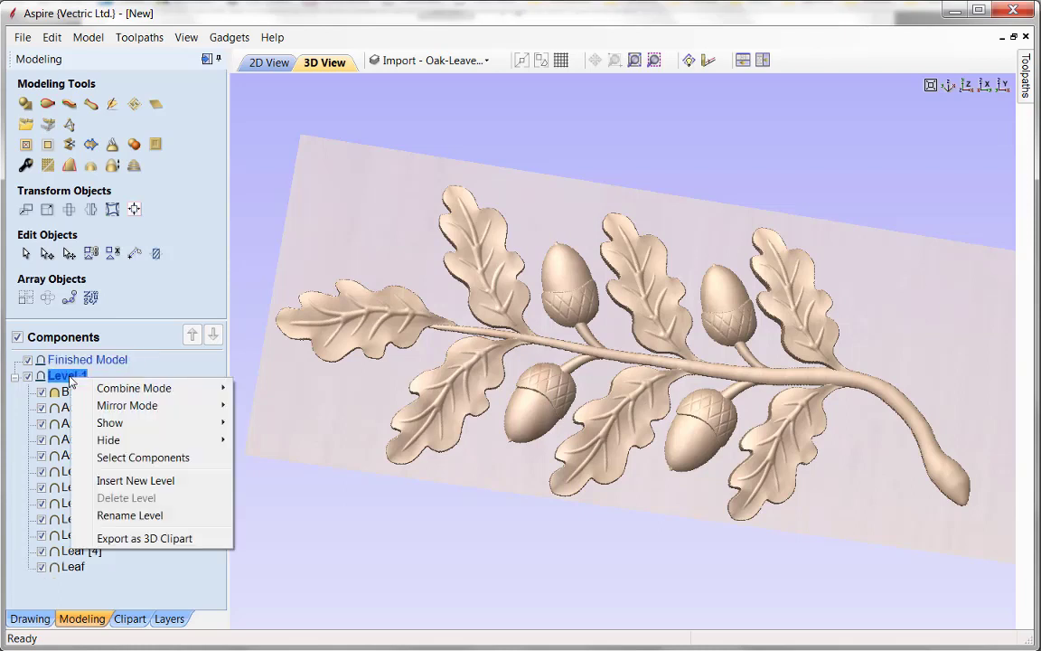
pyautogui.click(129, 516)
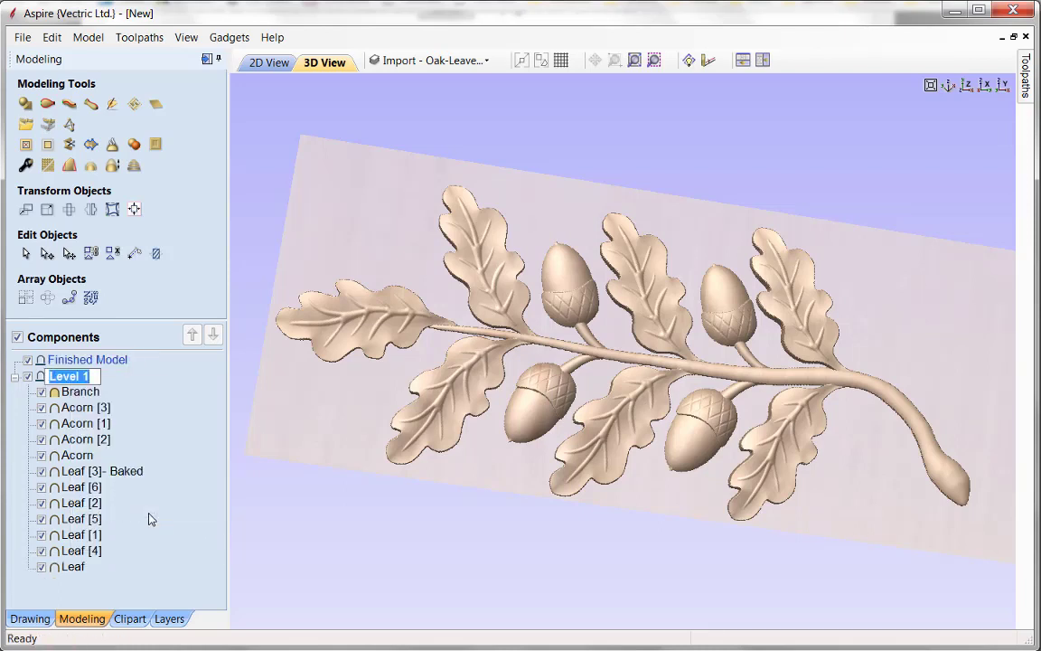
pyautogui.write('Br')
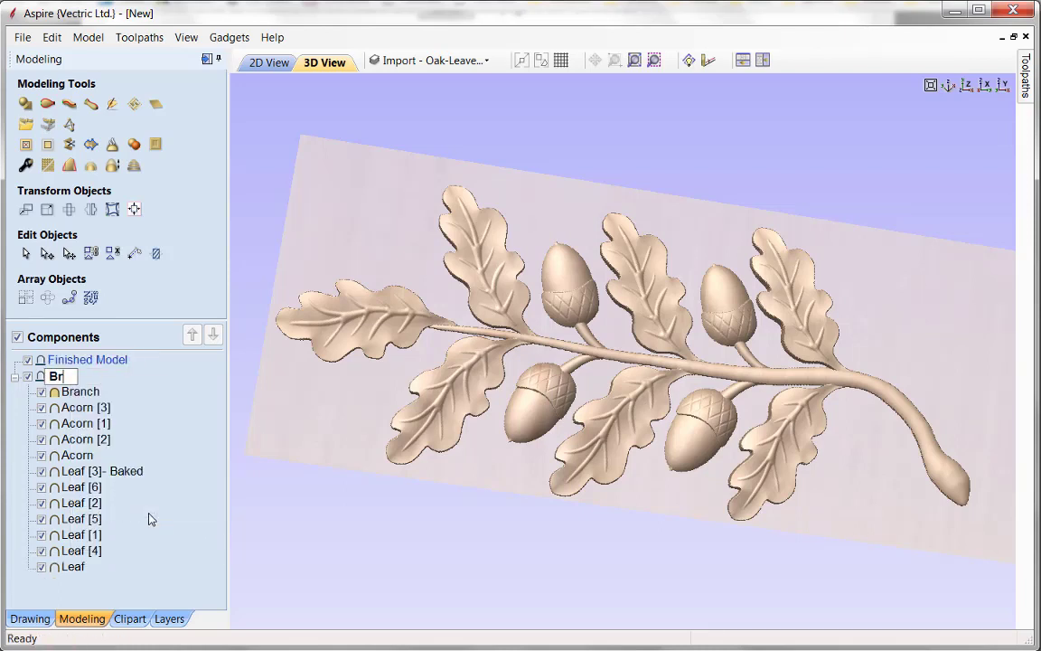
pyautogui.write('anch Parts')
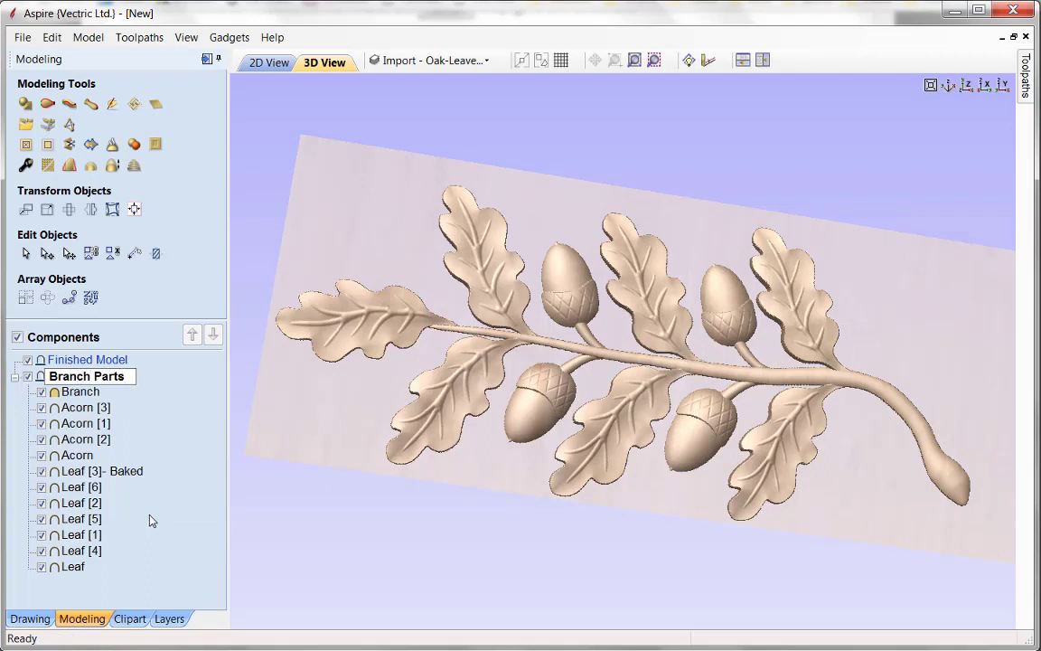
pyautogui.press('Return')
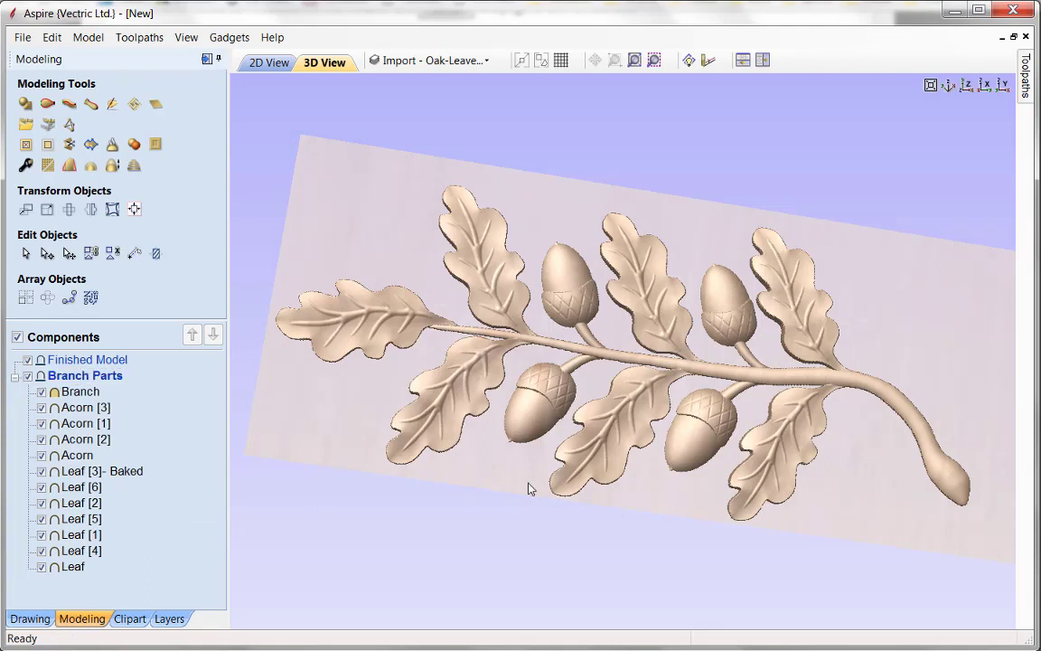
# - Create a single component from the visible model in the Finished Model level and hide the Branch Parts level
pyautogui.doubleClick(112, 361)
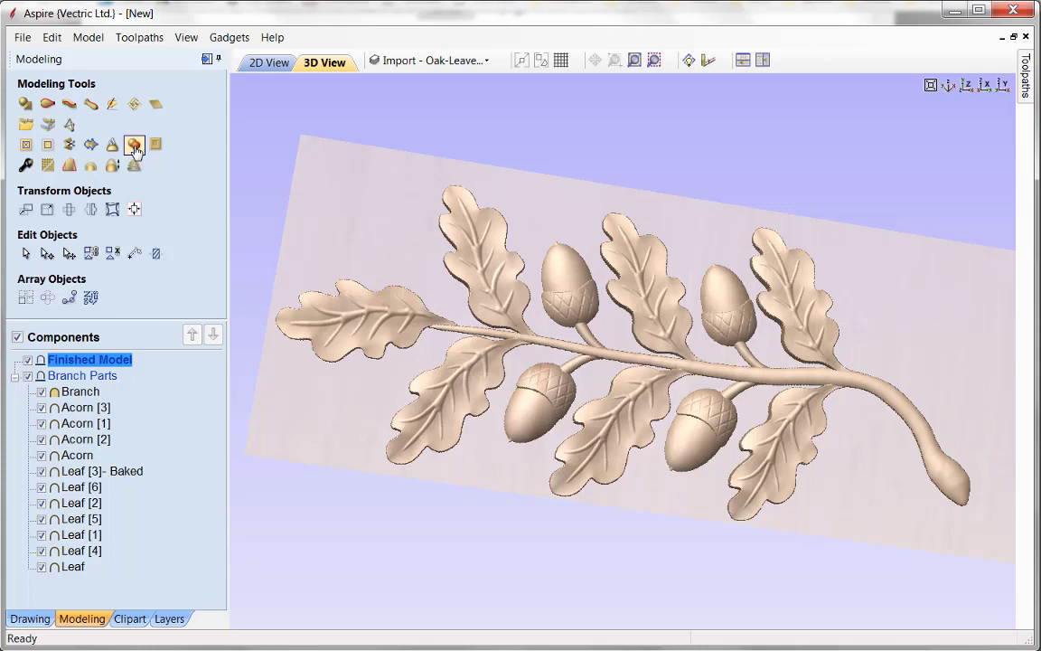
pyautogui.click(135, 146)
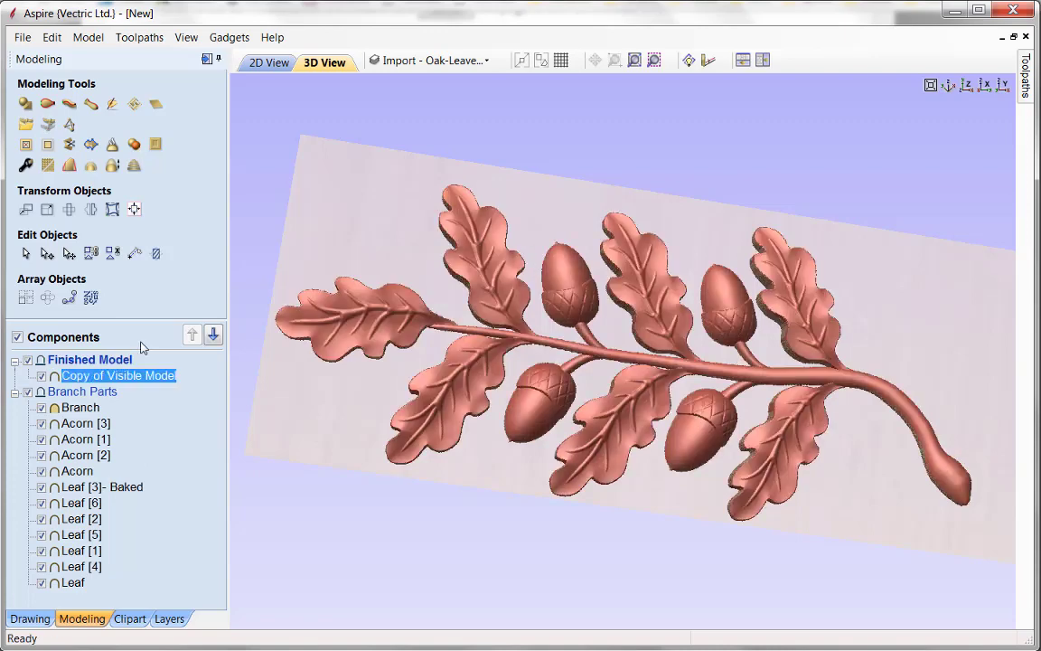
pyautogui.click(27, 391)
pyautogui.moveTo(663, 548); pyautogui.dragTo(688, 499)
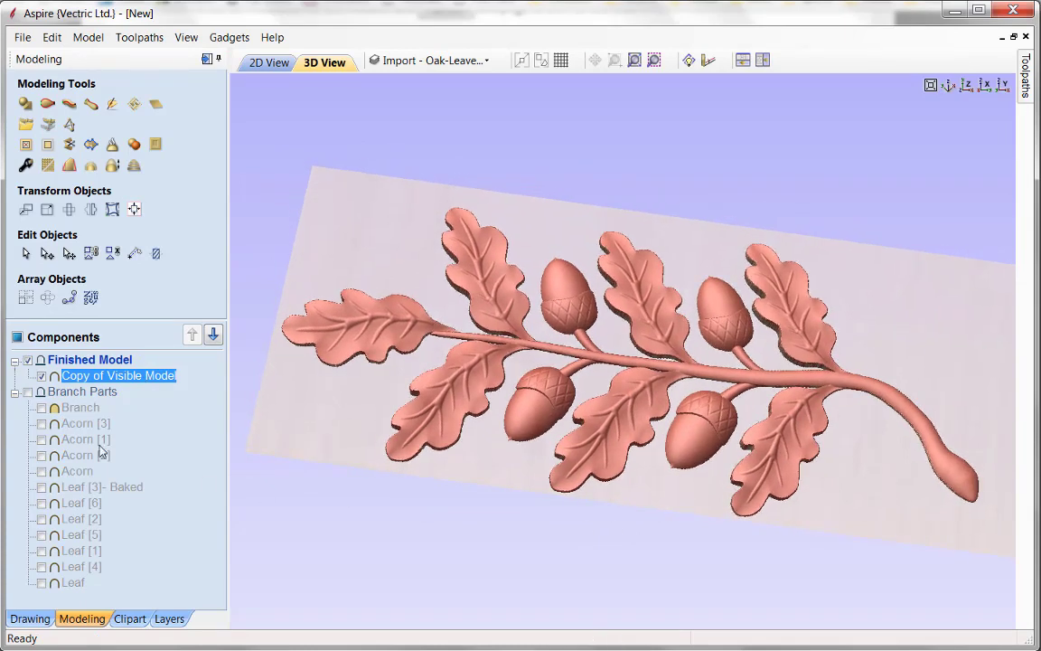
# - Try progressively lower smoothing amounts on the whole combined model and close Smooth Components without applying them
pyautogui.click(48, 164)
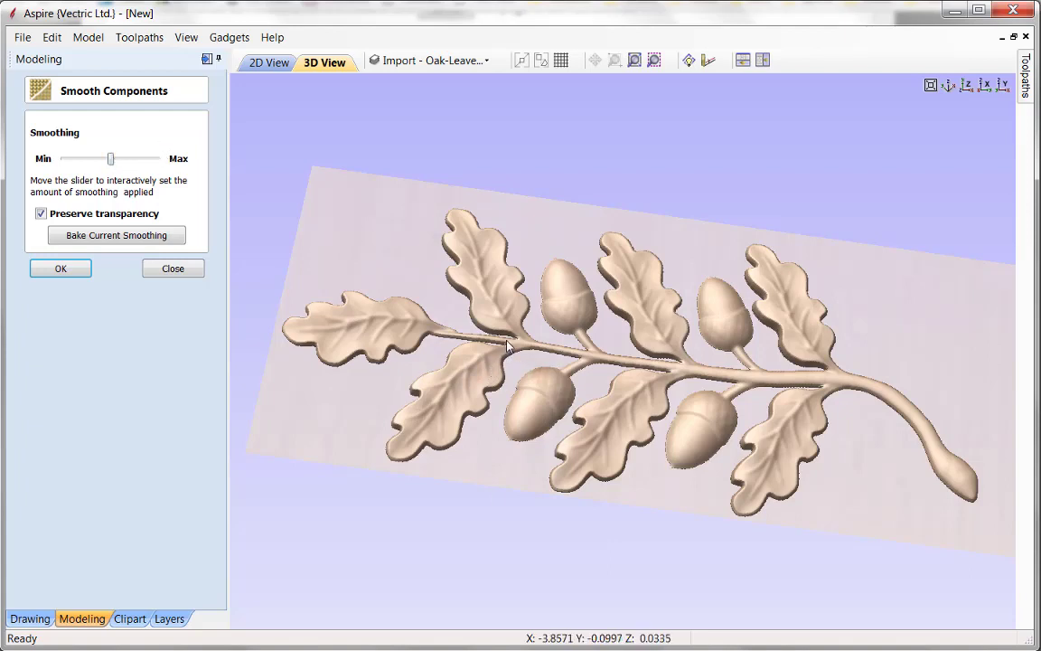
pyautogui.moveTo(110, 163); pyautogui.dragTo(93, 162)
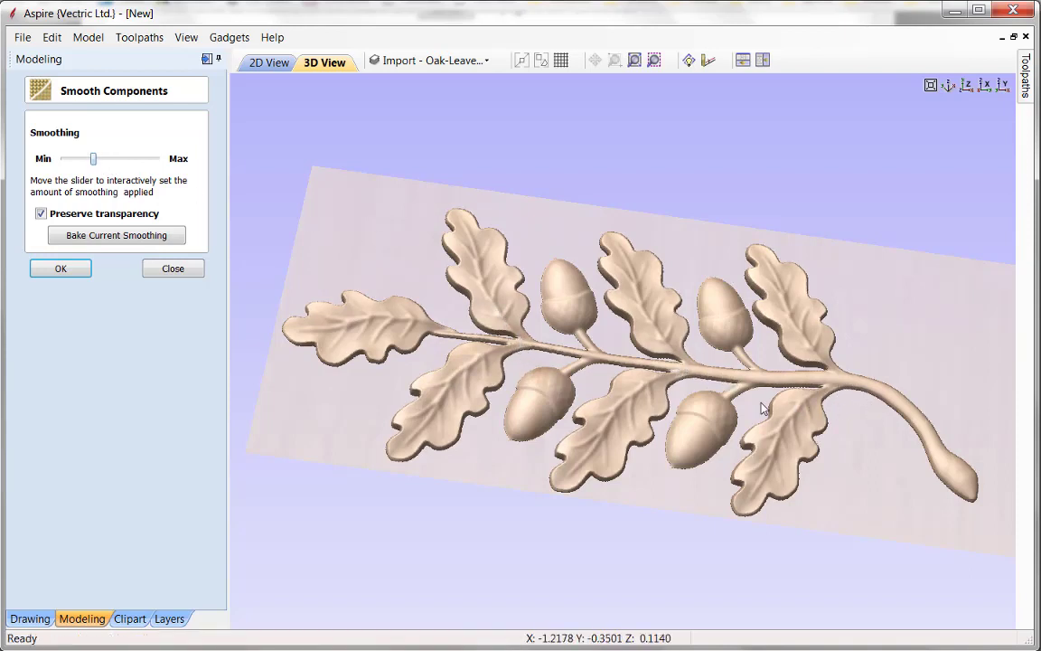
pyautogui.moveTo(696, 436); pyautogui.dragTo(9, 148)
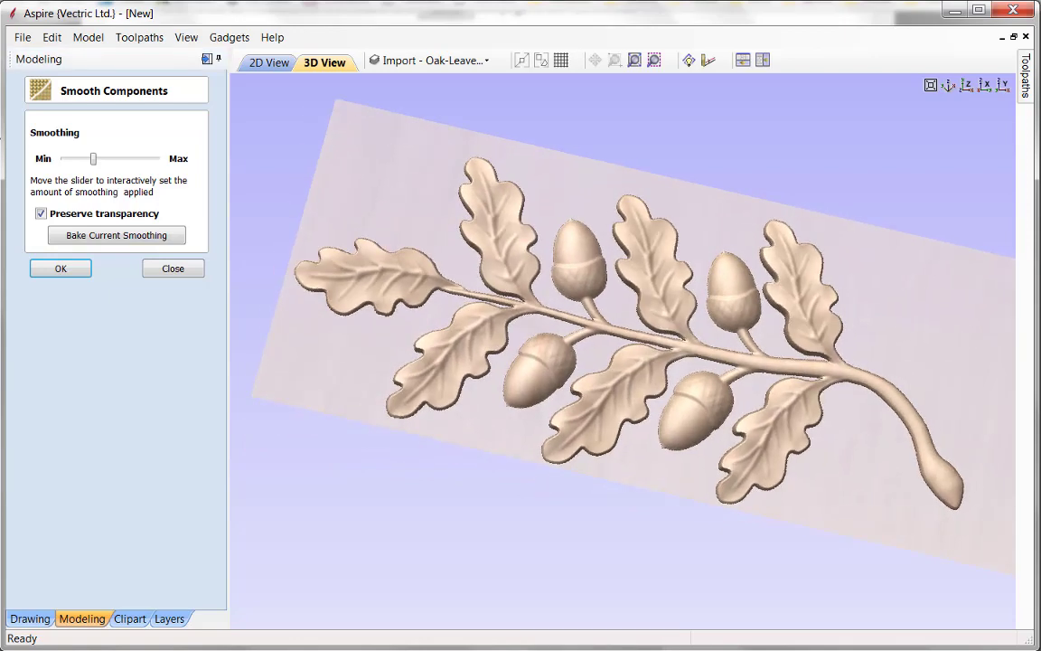
pyautogui.moveTo(97, 164); pyautogui.dragTo(80, 165)
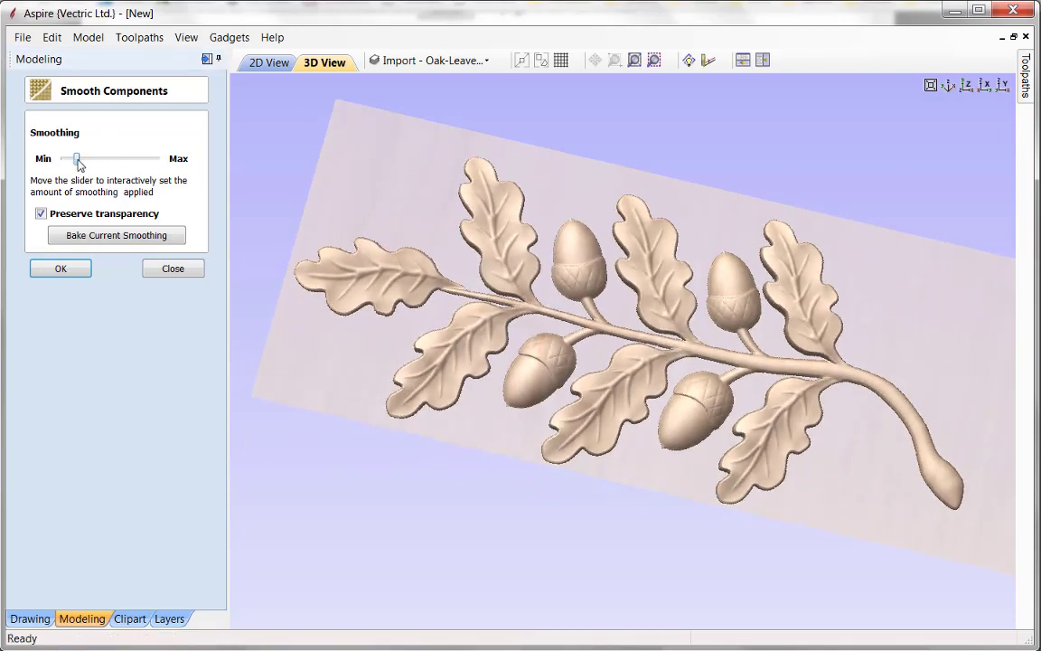
pyautogui.click(172, 269)
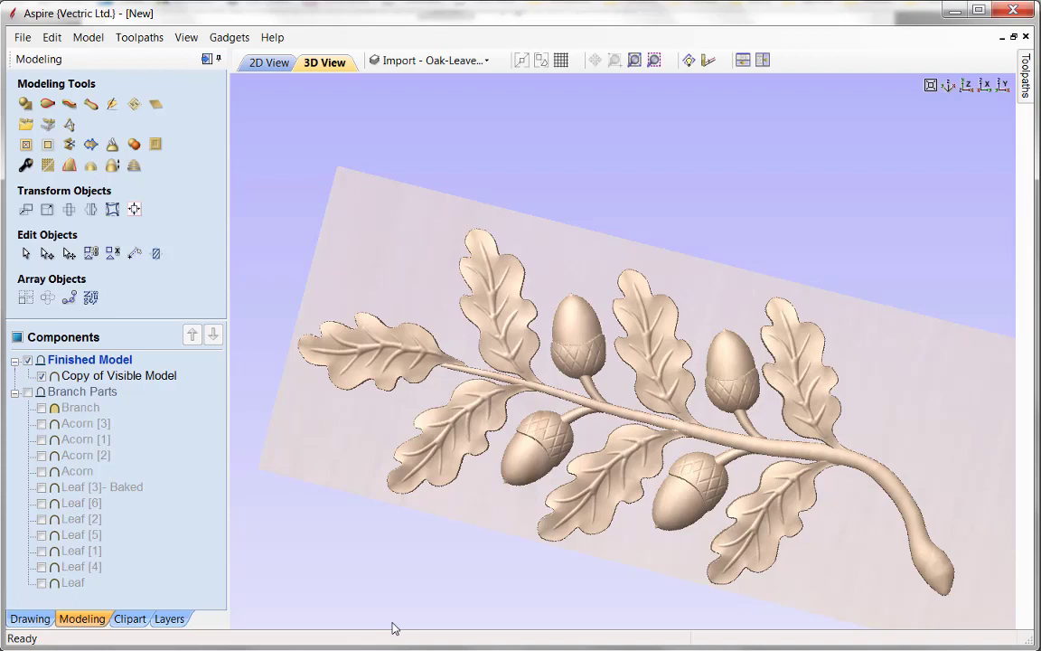
# - Sculpt the combined model with the Smooth brush at diameter 29, blending the lower leaf stem nearest the branch tip into the branch
pyautogui.click(115, 379)
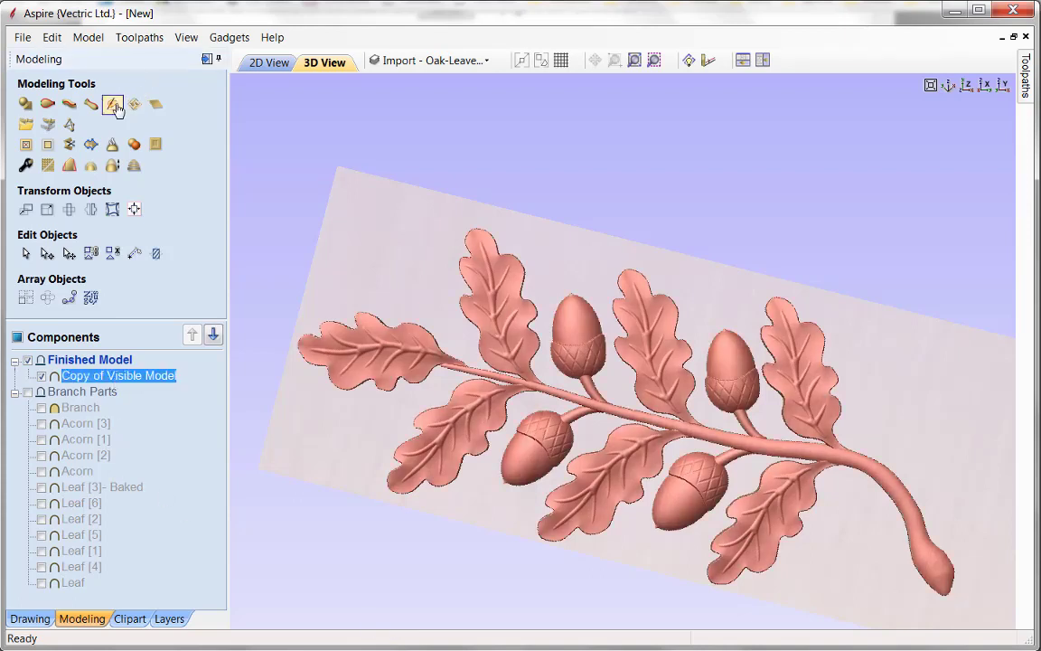
pyautogui.scroll(6, 452, 558)
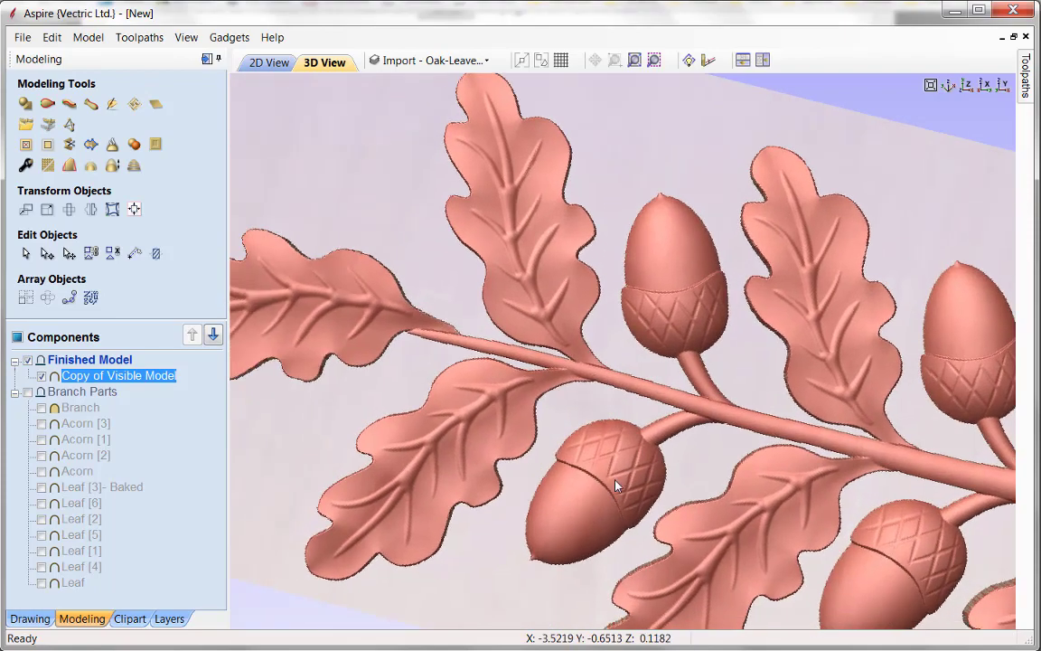
pyautogui.moveTo(616, 485); pyautogui.dragTo(457, 472)
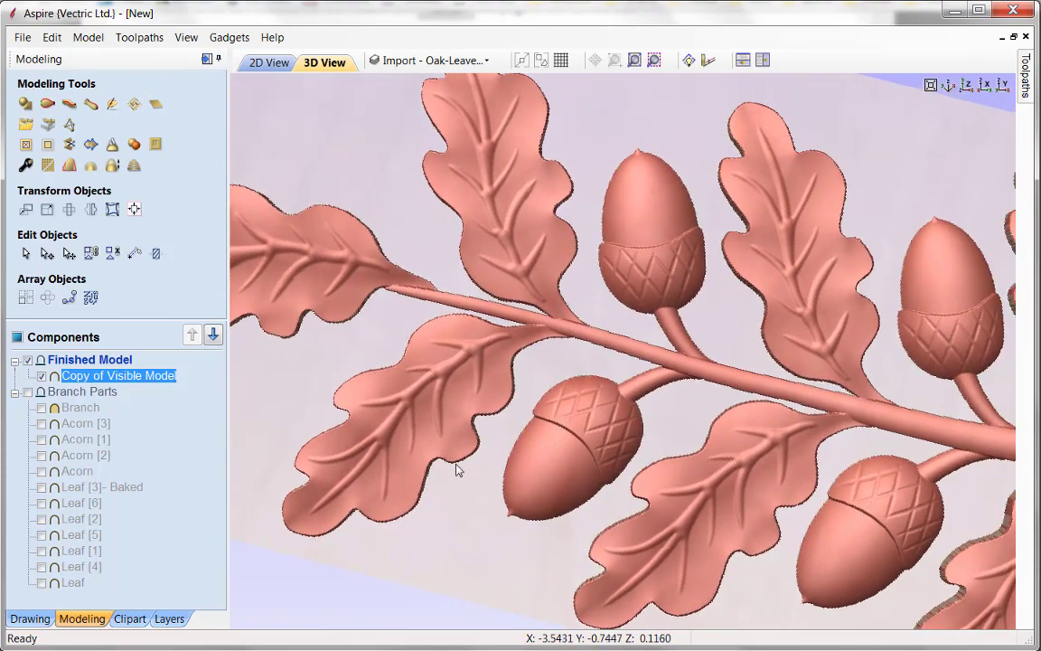
pyautogui.click(113, 106)
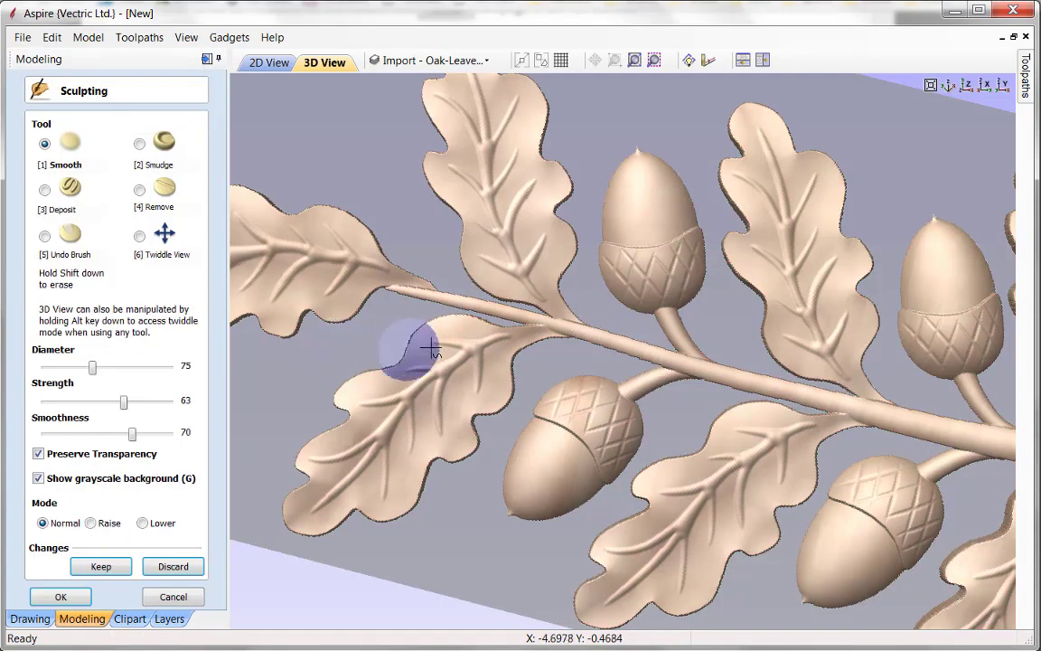
pyautogui.keyDown('ctrl'); pyautogui.scroll(-5, 542, 345); pyautogui.keyUp('ctrl')
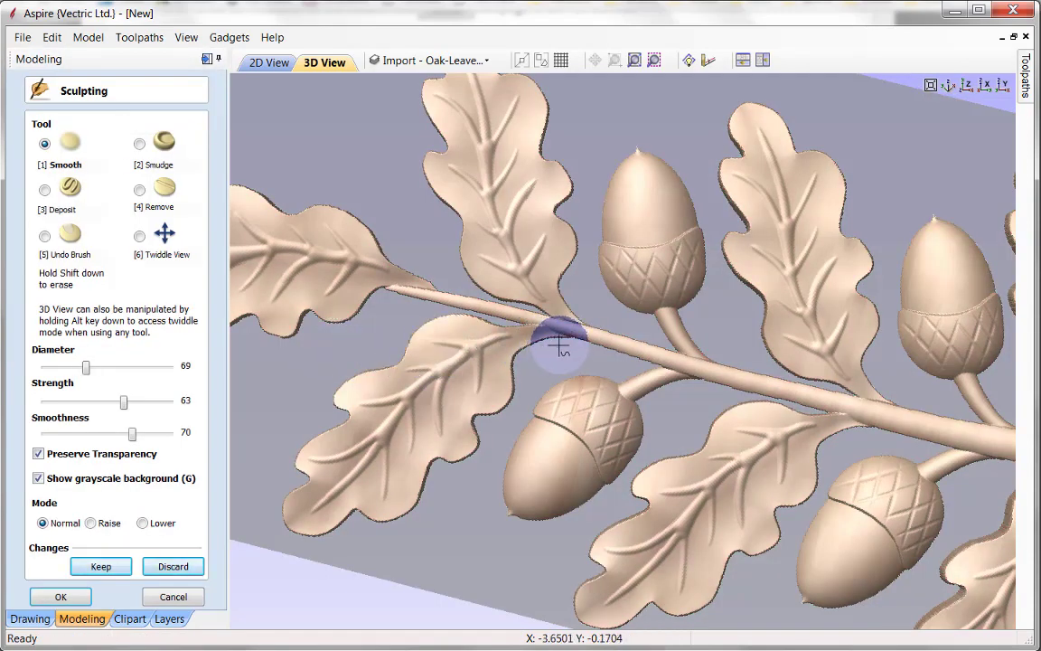
pyautogui.keyDown('ctrl'); pyautogui.scroll(-2, 557, 346); pyautogui.keyUp('ctrl')
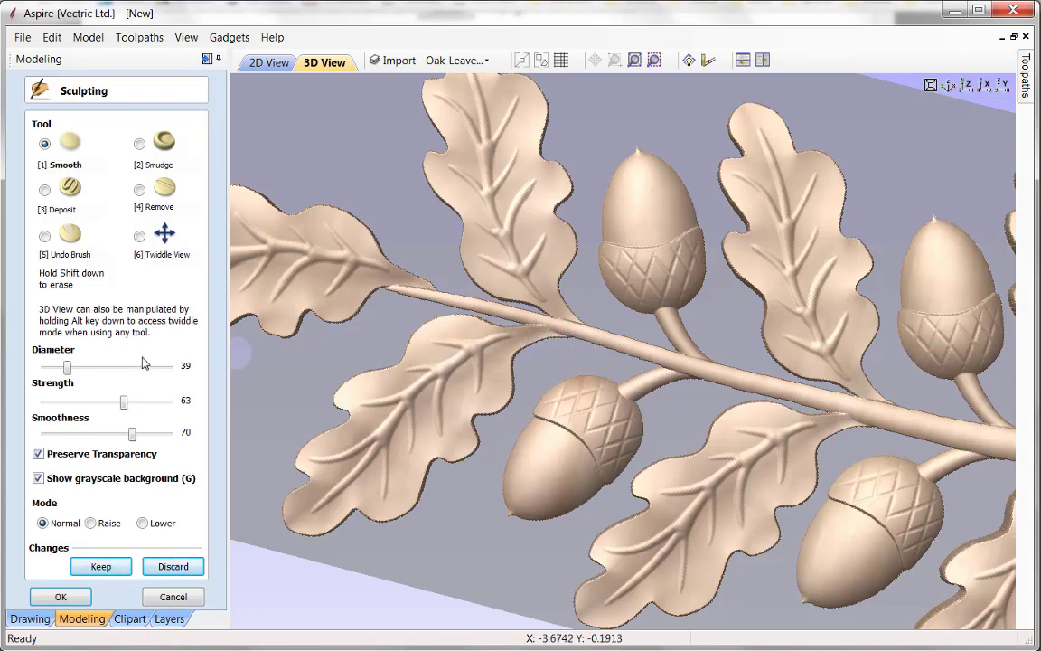
pyautogui.keyDown('ctrl'); pyautogui.scroll(-2, 529, 348); pyautogui.keyUp('ctrl')
pyautogui.moveTo(564, 331); pyautogui.dragTo(536, 333)
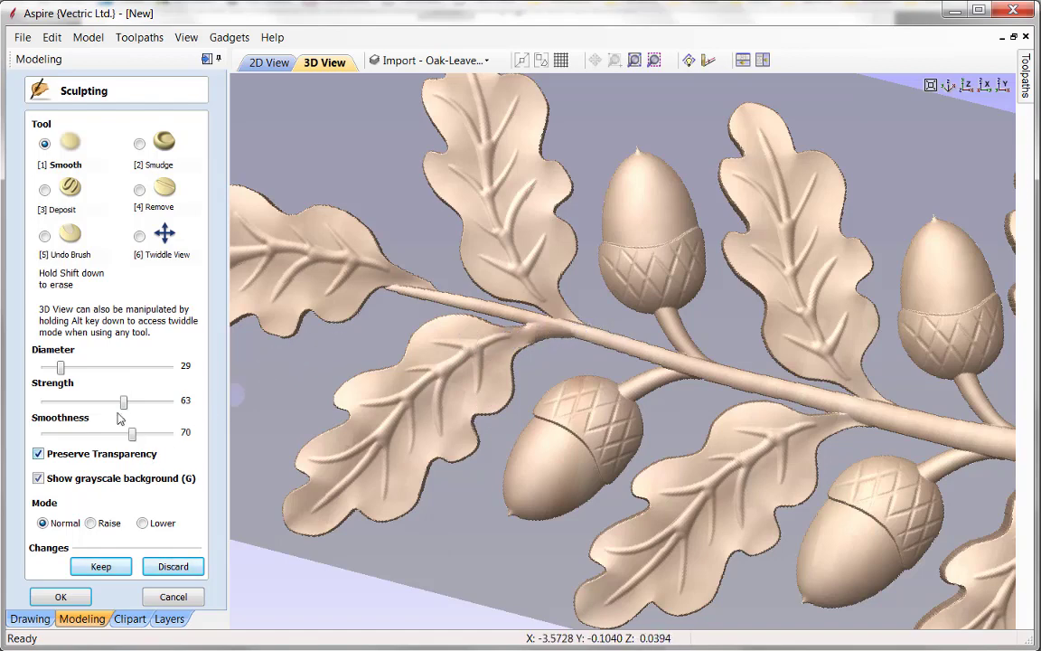
# - Set the Smooth brush strength to 41 and blend the leaf and acorn stem joints along the thinner half of the branch
pyautogui.moveTo(126, 408); pyautogui.dragTo(101, 409)
pyautogui.moveTo(560, 321)
pyautogui.mouseDown()
pyautogui.moveTo(501, 342)
pyautogui.moveTo(570, 326)
pyautogui.moveTo(563, 315)
pyautogui.moveTo(576, 323)
pyautogui.moveTo(561, 312)
pyautogui.moveTo(583, 329)
pyautogui.mouseUp()
pyautogui.moveTo(864, 400)
pyautogui.mouseDown()
pyautogui.moveTo(853, 414)
pyautogui.moveTo(869, 417)
pyautogui.moveTo(821, 421)
pyautogui.moveTo(868, 414)
pyautogui.moveTo(875, 398)
pyautogui.moveTo(881, 407)
pyautogui.moveTo(862, 399)
pyautogui.mouseUp()
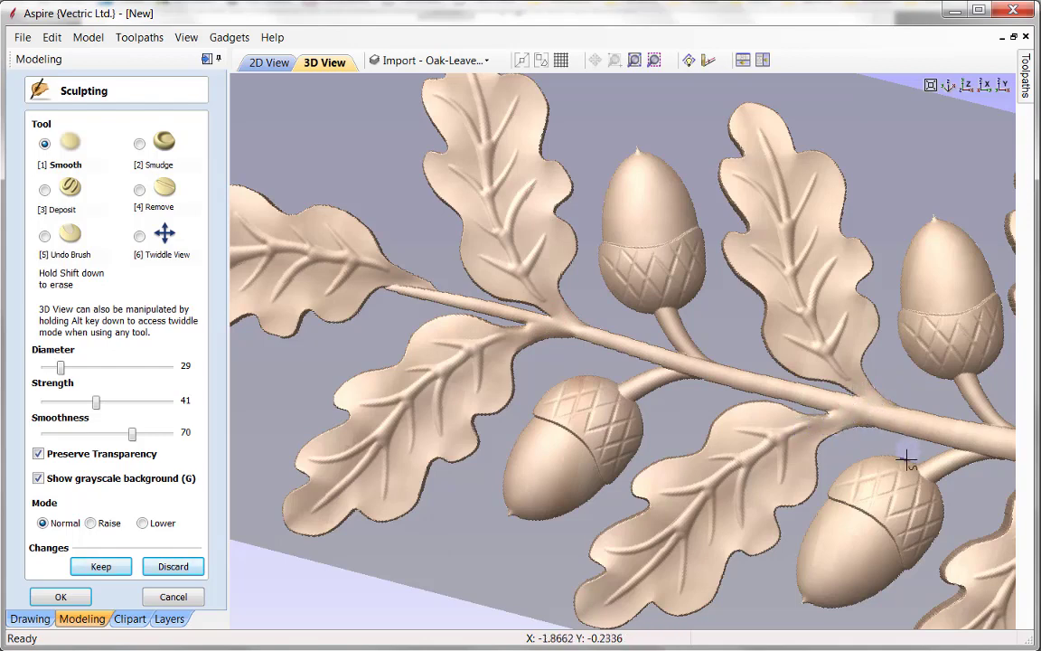
pyautogui.moveTo(405, 283)
pyautogui.mouseDown()
pyautogui.moveTo(388, 280)
pyautogui.moveTo(421, 291)
pyautogui.mouseUp()
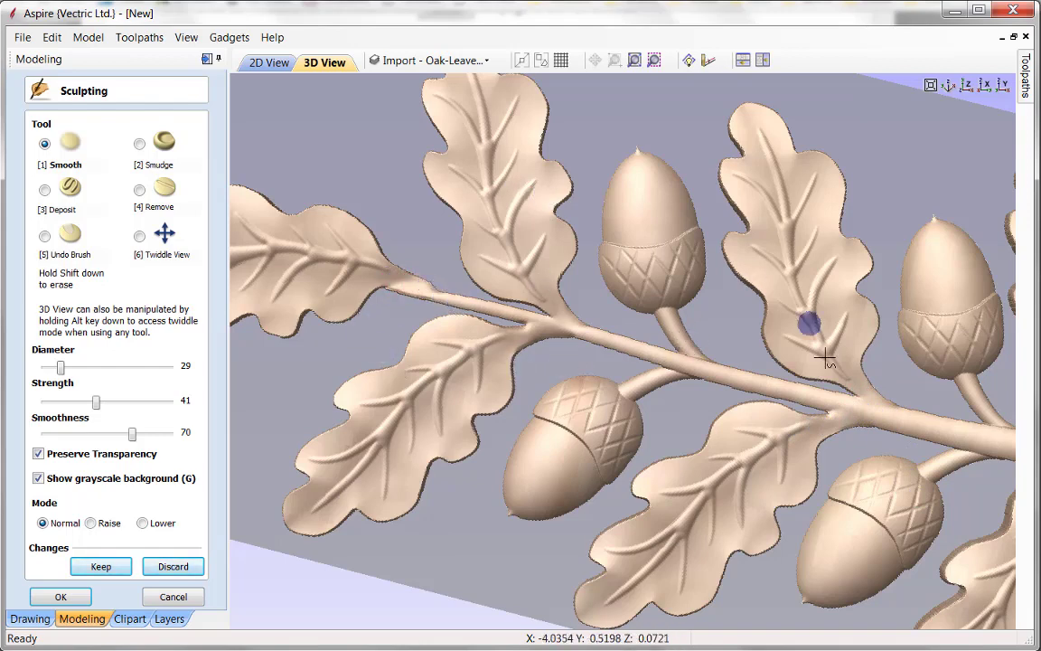
pyautogui.moveTo(680, 367); pyautogui.dragTo(664, 366)
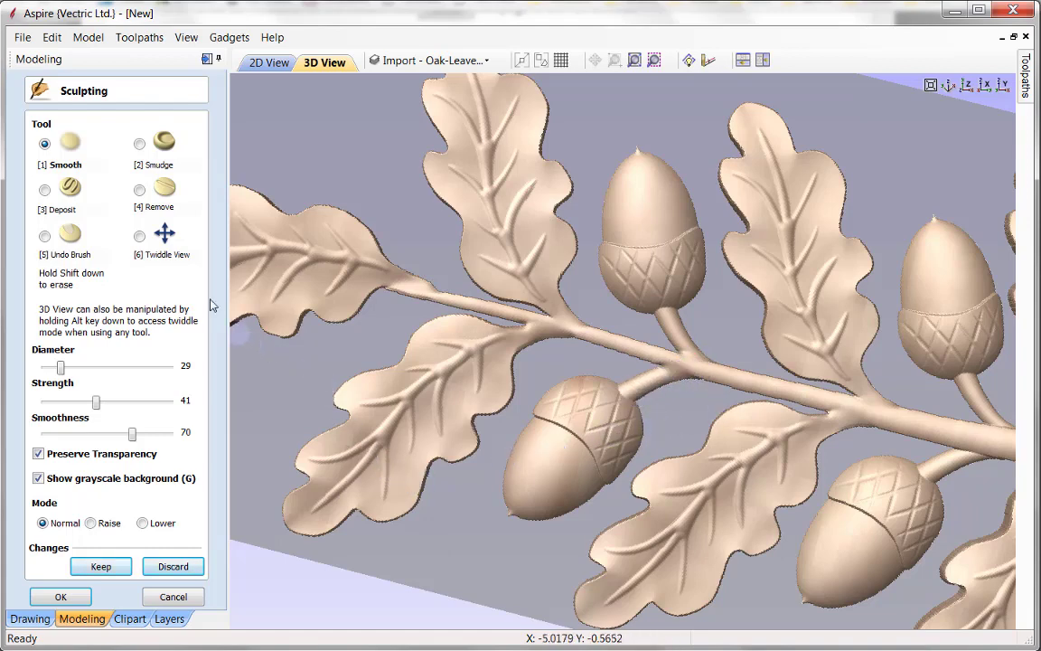
# - Blend the remaining acorn and leaf stem joints along the thicker half of the branch with the Smooth brush and accept the sculpting
pyautogui.click(147, 224)
pyautogui.moveTo(563, 447)
pyautogui.mouseDown()
pyautogui.moveTo(560, 488)
pyautogui.moveTo(414, 507)
pyautogui.moveTo(345, 500)
pyautogui.moveTo(539, 484)
pyautogui.mouseUp()
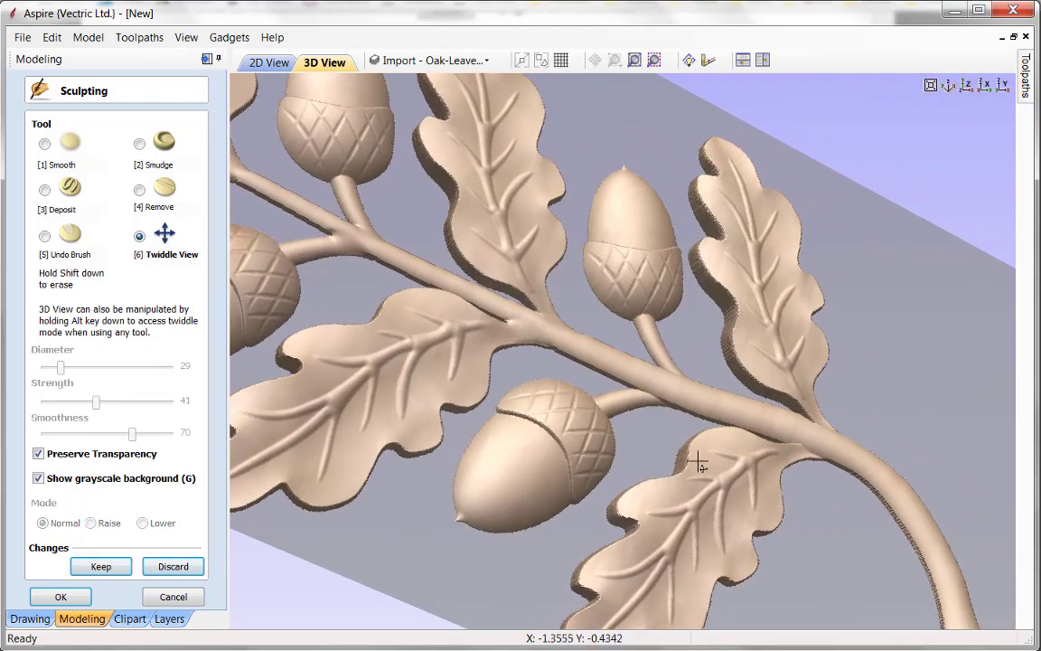
pyautogui.moveTo(587, 419); pyautogui.dragTo(575, 522)
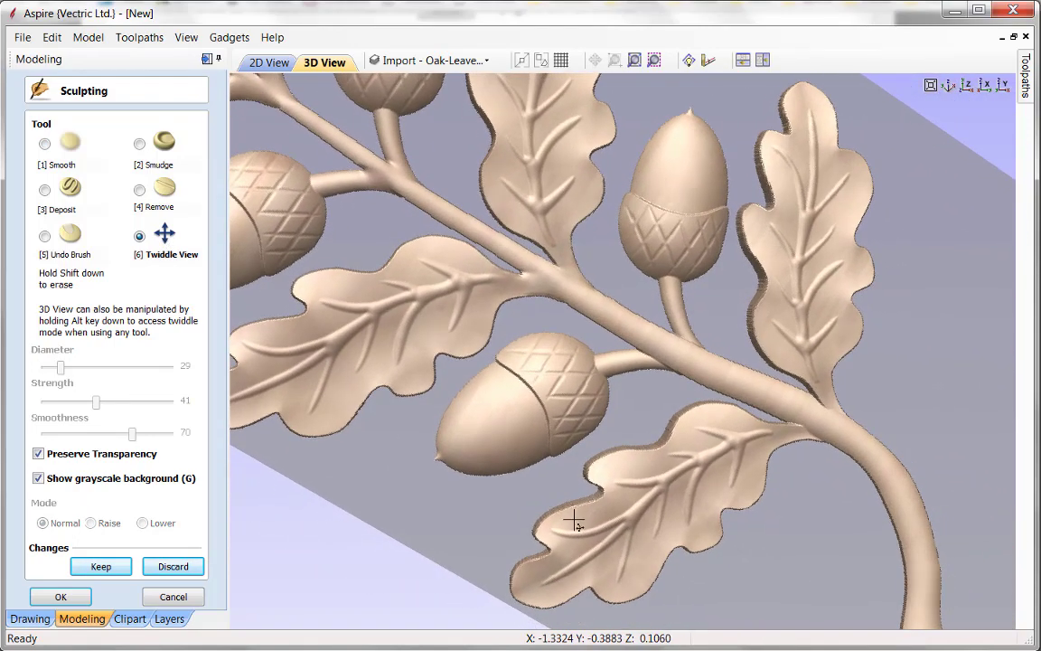
pyautogui.moveTo(687, 441); pyautogui.dragTo(579, 445)
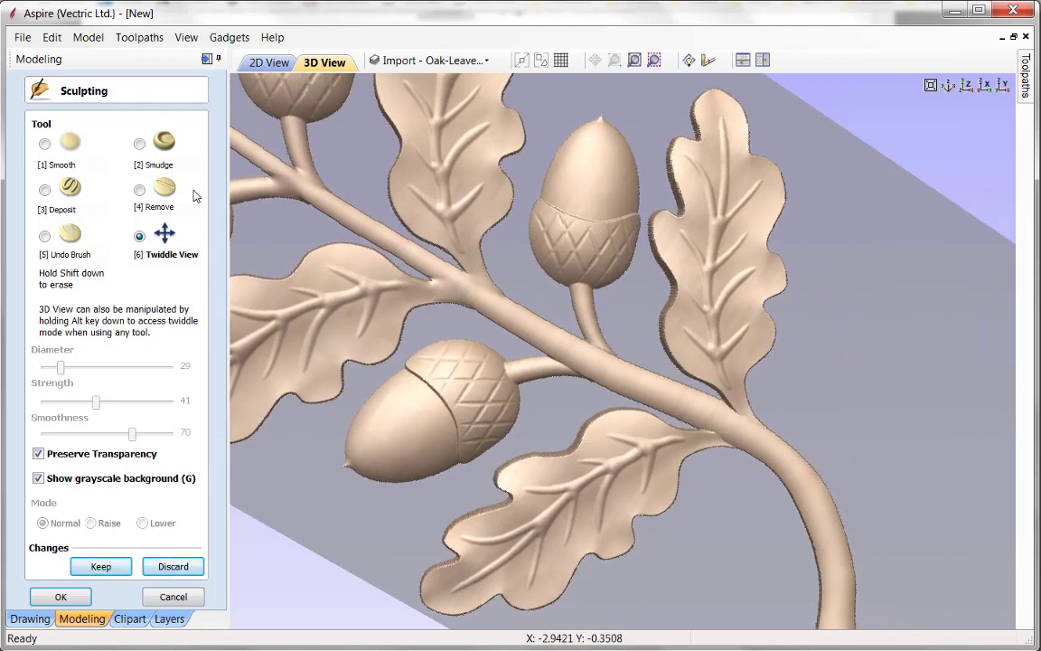
pyautogui.click(46, 144)
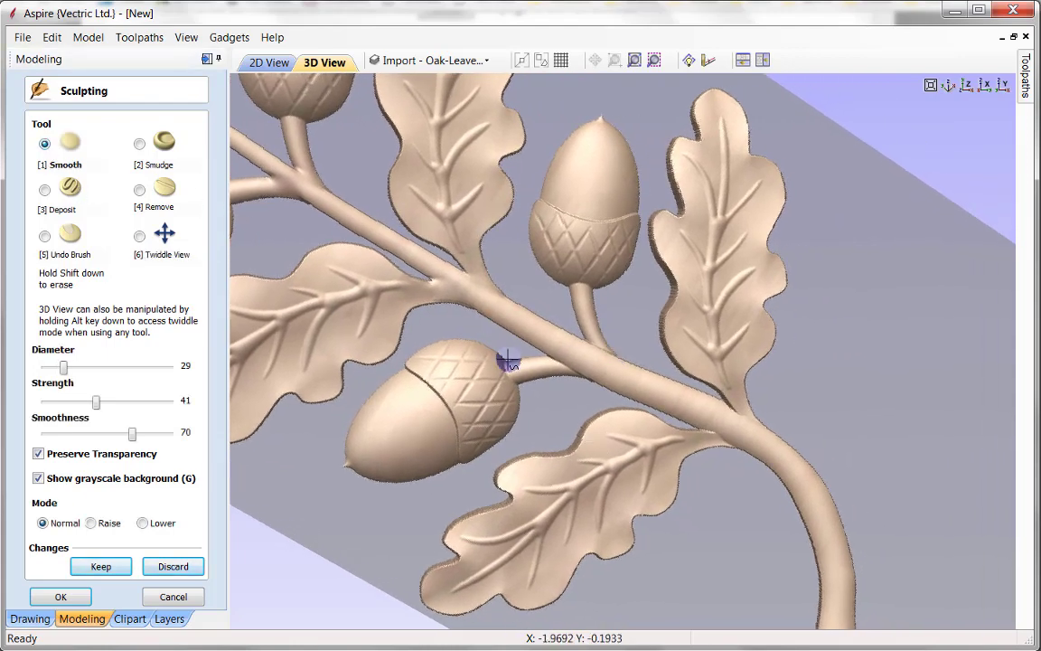
pyautogui.moveTo(563, 365)
pyautogui.mouseDown()
pyautogui.moveTo(558, 358)
pyautogui.moveTo(588, 366)
pyautogui.moveTo(593, 342)
pyautogui.moveTo(623, 369)
pyautogui.mouseUp()
pyautogui.moveTo(740, 417)
pyautogui.mouseDown()
pyautogui.moveTo(742, 407)
pyautogui.moveTo(748, 438)
pyautogui.moveTo(709, 431)
pyautogui.moveTo(762, 432)
pyautogui.moveTo(703, 438)
pyautogui.moveTo(746, 437)
pyautogui.moveTo(738, 409)
pyautogui.moveTo(721, 432)
pyautogui.mouseUp()
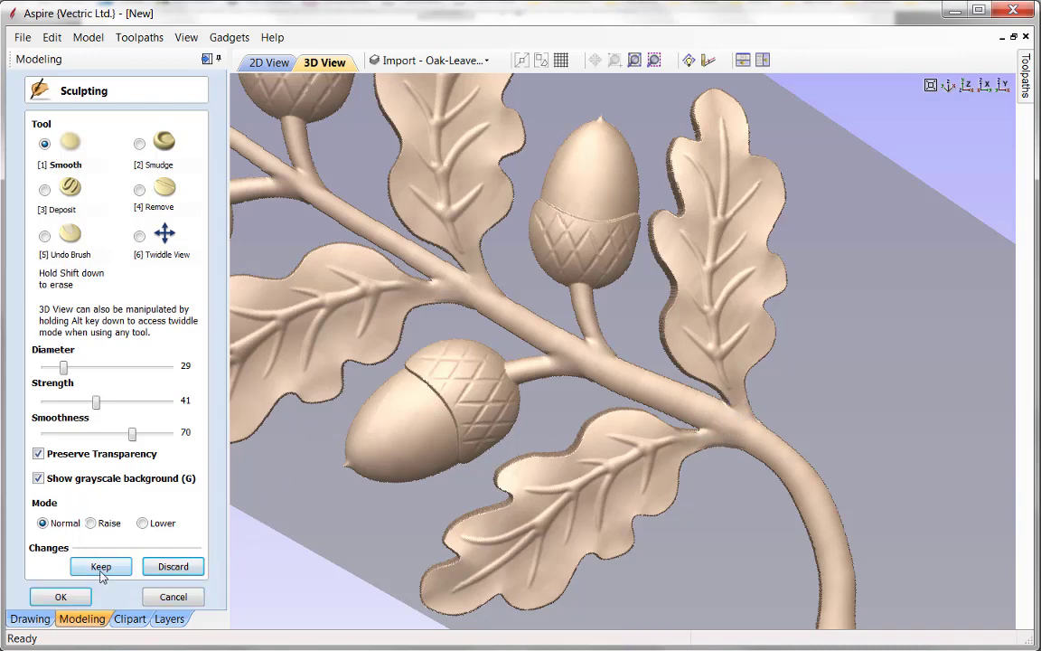
pyautogui.click(61, 598)
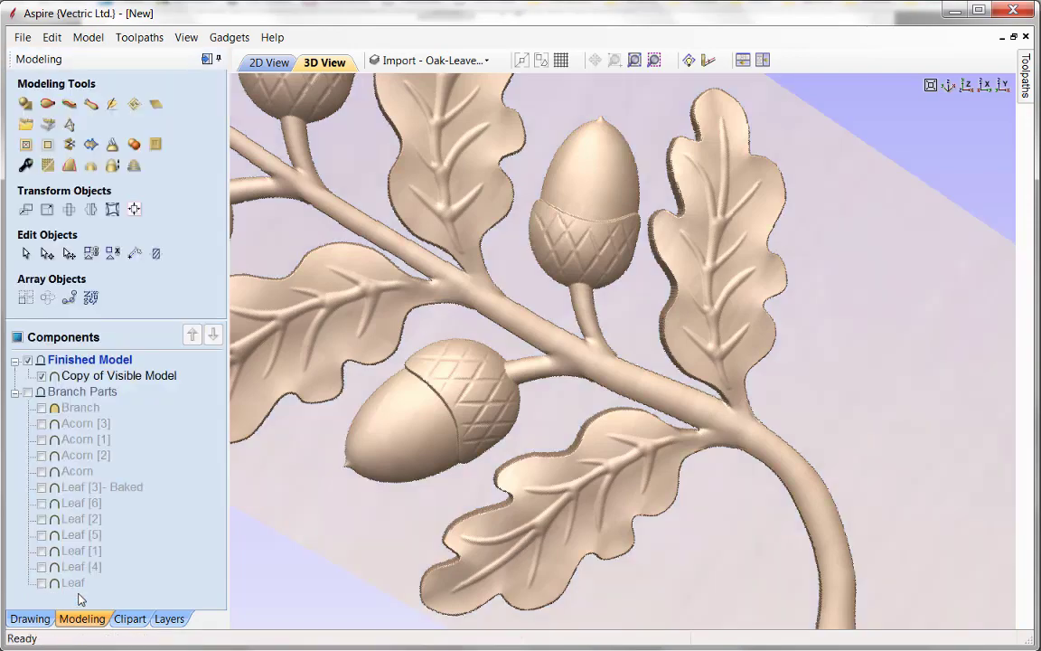
# - Sculpt a hollow into the bulbous branch end with the Smudge brush at diameter 61 and strength 35, keeping the changes
pyautogui.scroll(-5, 554, 376)
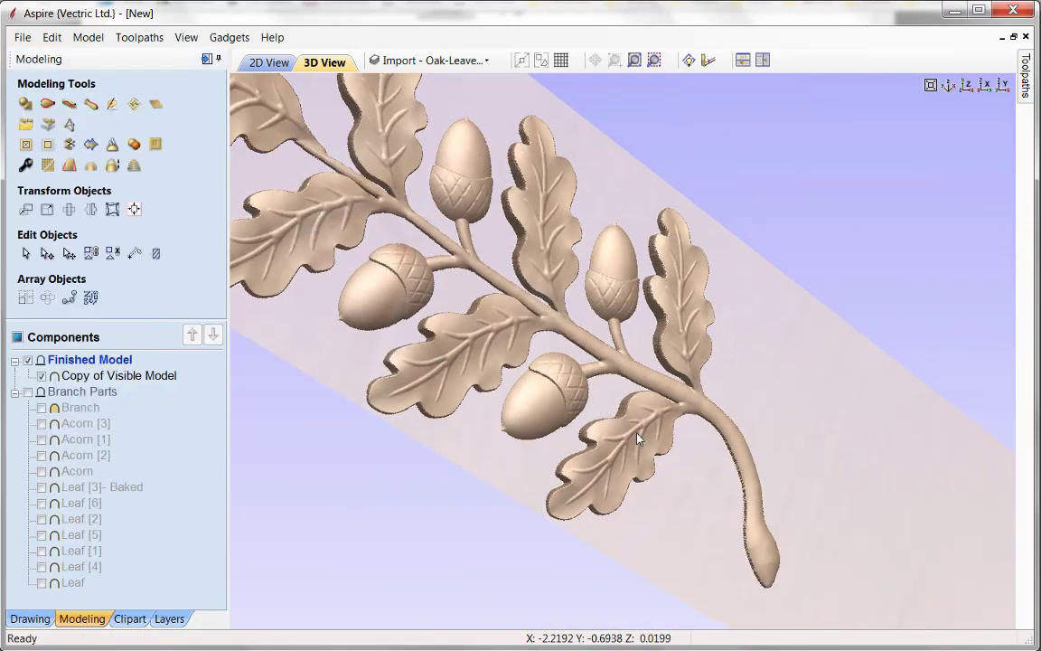
pyautogui.scroll(3, 570, 388)
pyautogui.scroll(-1, 558, 415)
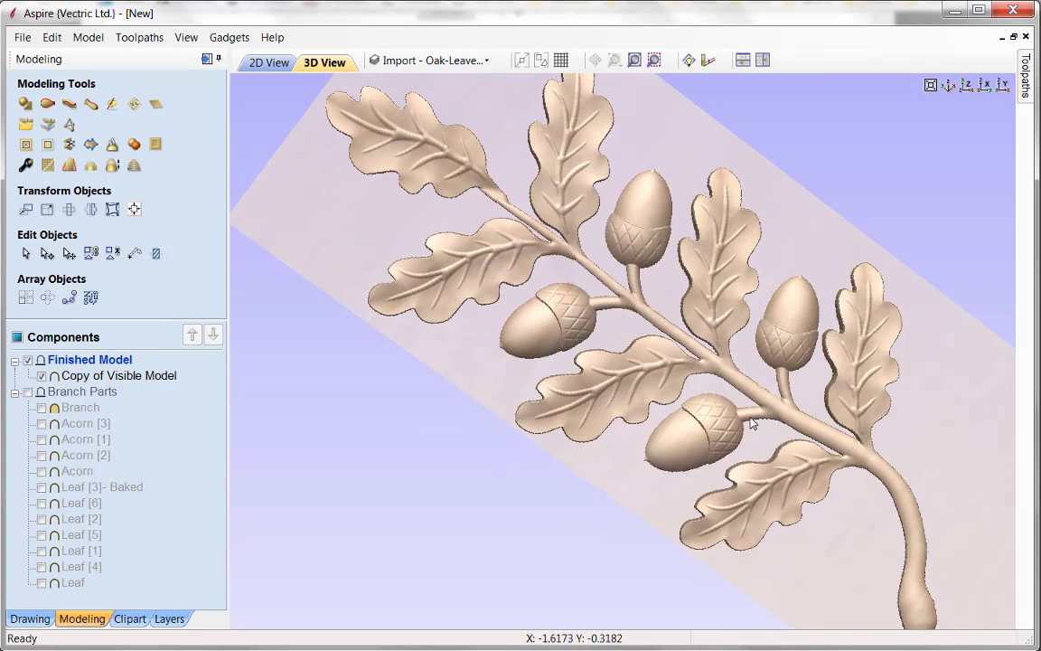
pyautogui.moveTo(822, 459); pyautogui.dragTo(776, 422)
pyautogui.scroll(3, 658, 493)
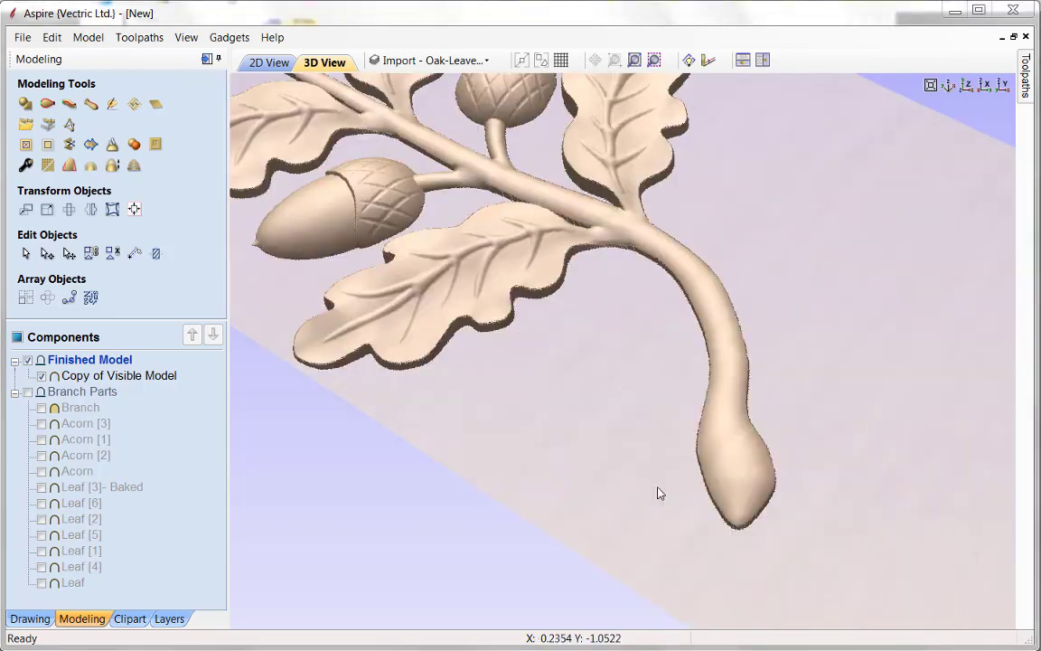
pyautogui.moveTo(664, 509); pyautogui.dragTo(718, 448)
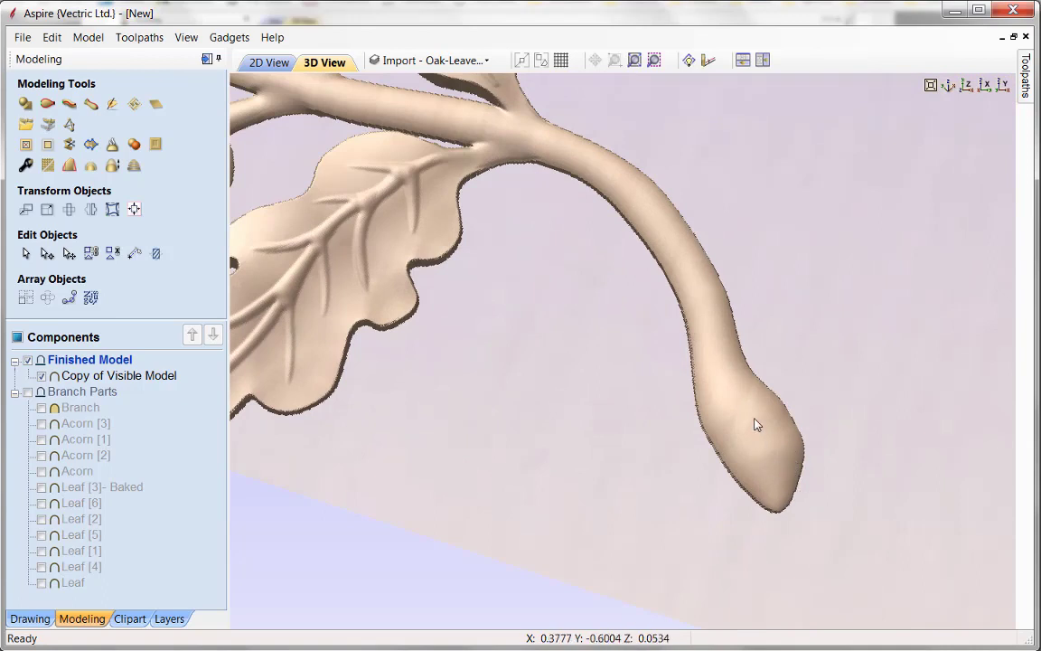
pyautogui.moveTo(827, 476); pyautogui.dragTo(702, 456)
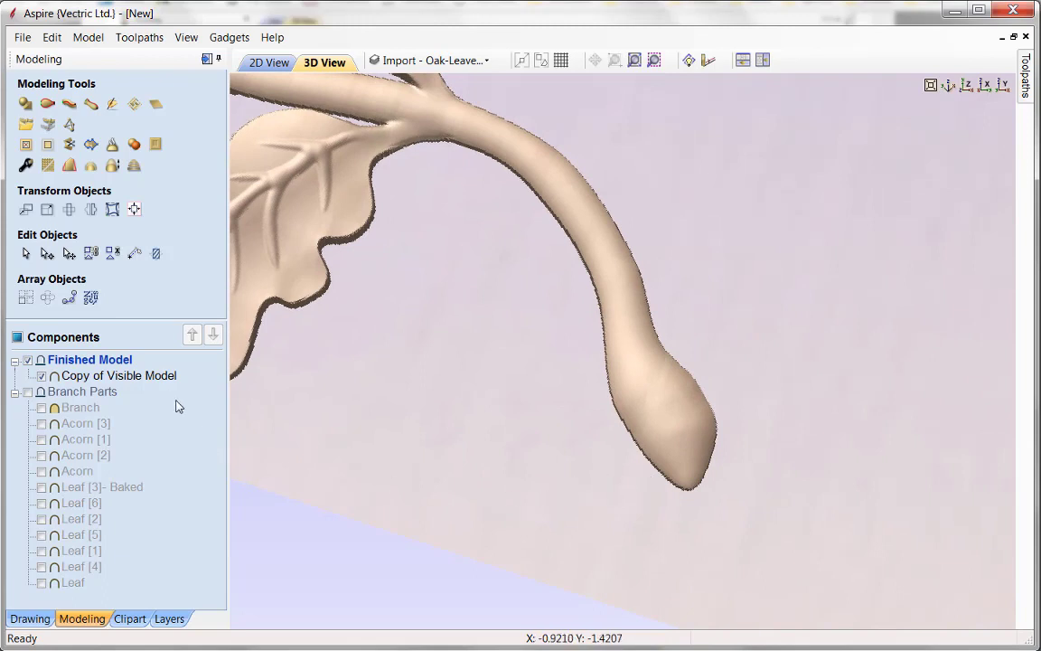
pyautogui.click(146, 376)
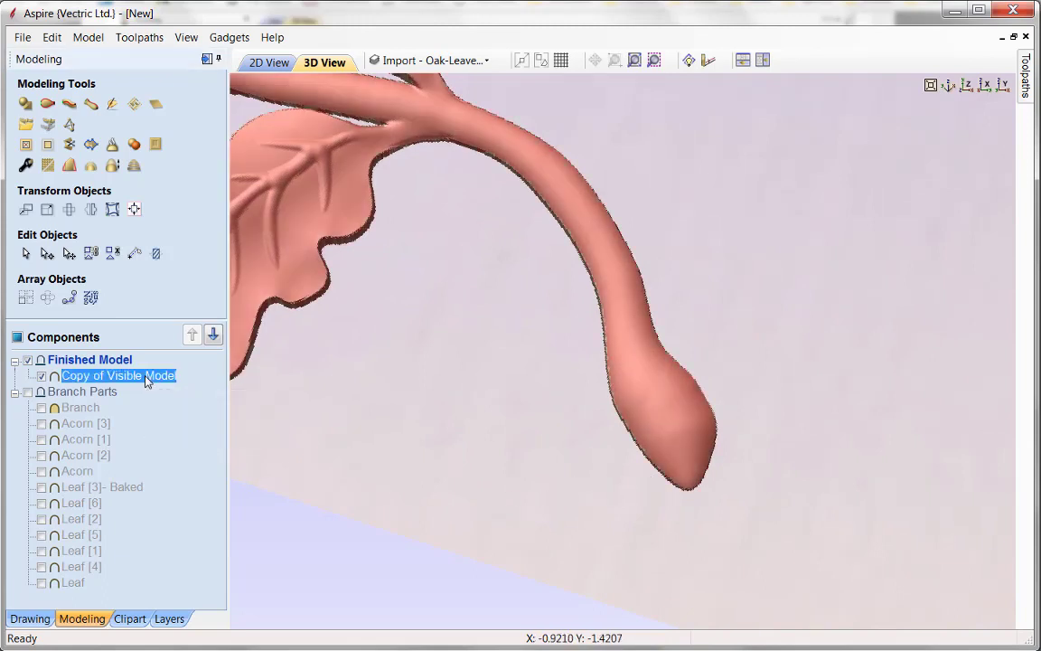
pyautogui.click(112, 105)
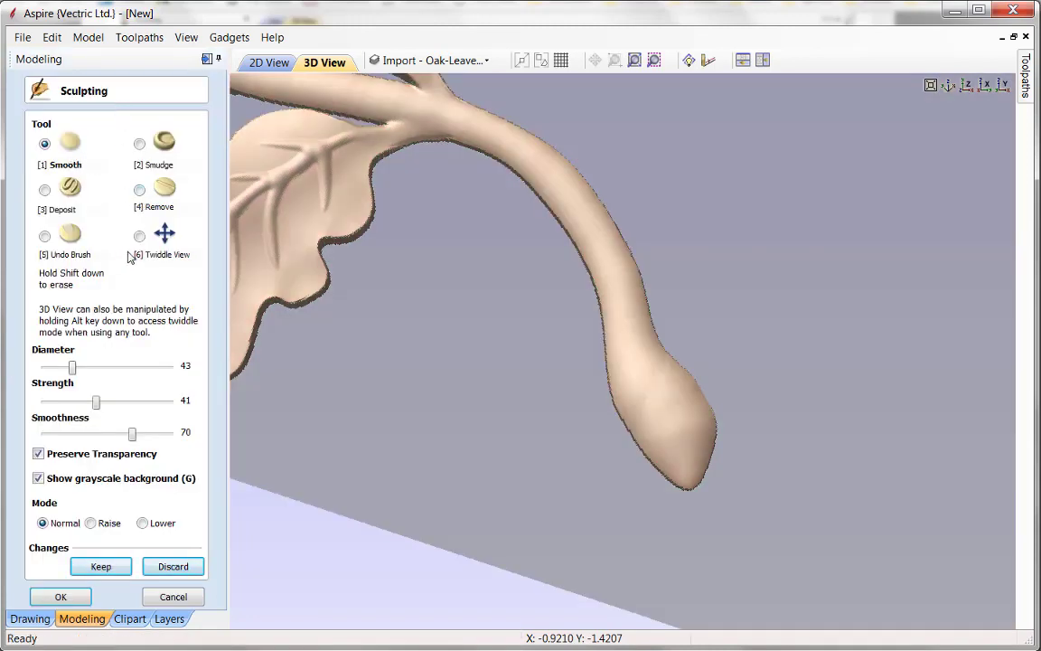
pyautogui.click(139, 145)
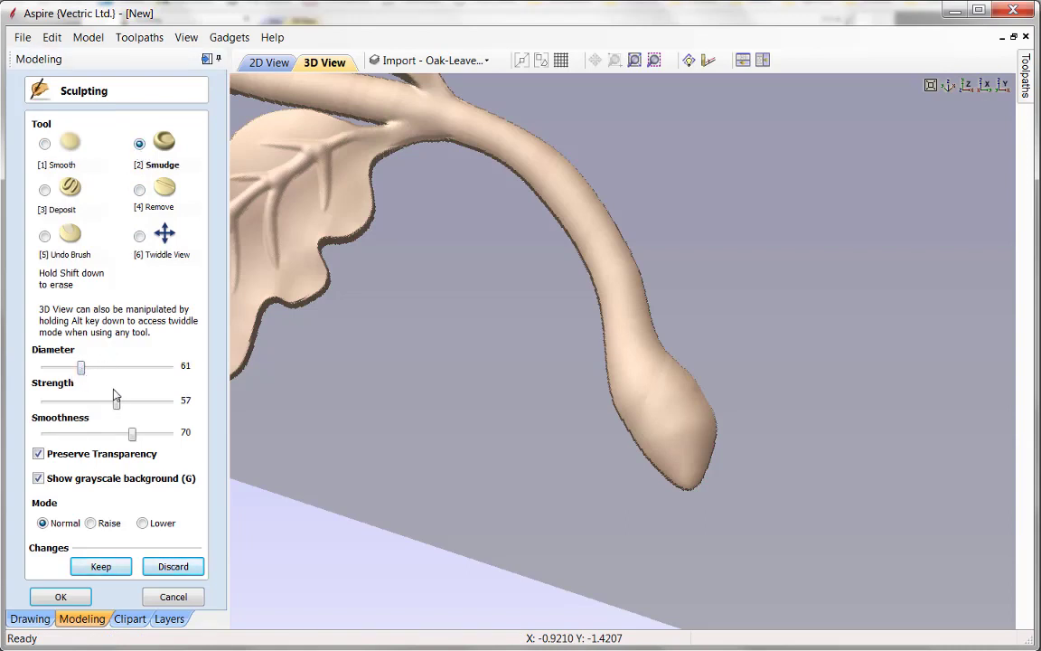
pyautogui.moveTo(117, 406); pyautogui.dragTo(115, 407)
pyautogui.moveTo(647, 470)
pyautogui.mouseDown()
pyautogui.moveTo(652, 481)
pyautogui.moveTo(703, 466)
pyautogui.mouseUp()
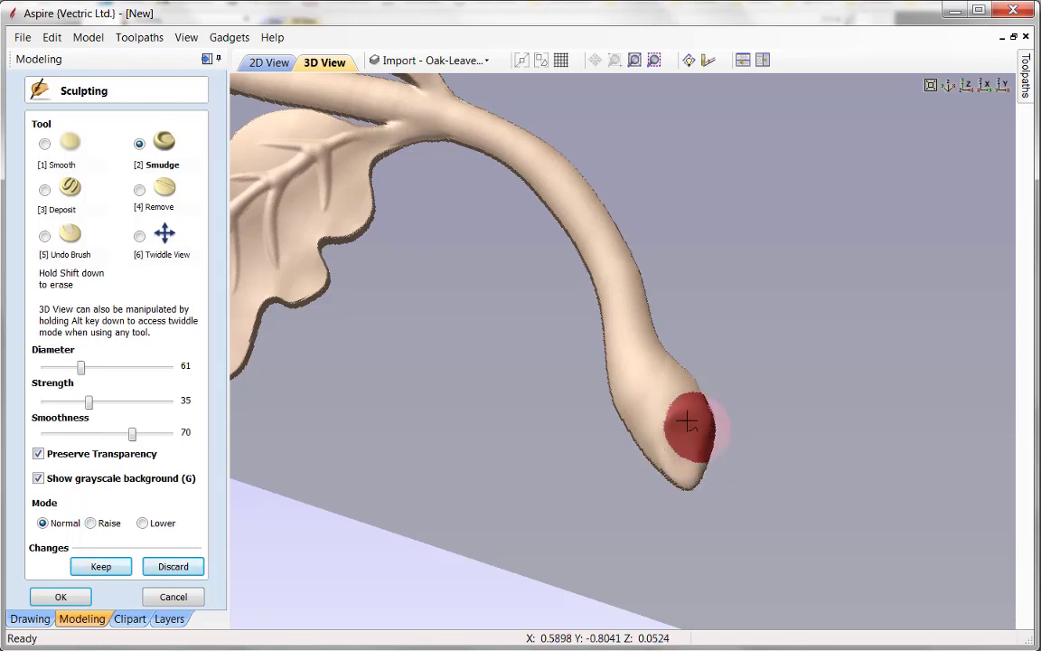
pyautogui.moveTo(703, 427)
pyautogui.mouseDown()
pyautogui.moveTo(669, 440)
pyautogui.moveTo(682, 452)
pyautogui.moveTo(669, 459)
pyautogui.moveTo(680, 461)
pyautogui.moveTo(654, 462)
pyautogui.moveTo(703, 445)
pyautogui.moveTo(700, 418)
pyautogui.moveTo(703, 450)
pyautogui.moveTo(714, 417)
pyautogui.moveTo(692, 449)
pyautogui.moveTo(724, 423)
pyautogui.moveTo(701, 439)
pyautogui.moveTo(705, 392)
pyautogui.moveTo(708, 449)
pyautogui.moveTo(695, 464)
pyautogui.moveTo(668, 465)
pyautogui.moveTo(690, 451)
pyautogui.moveTo(667, 443)
pyautogui.moveTo(697, 452)
pyautogui.moveTo(662, 443)
pyautogui.moveTo(697, 442)
pyautogui.mouseUp()
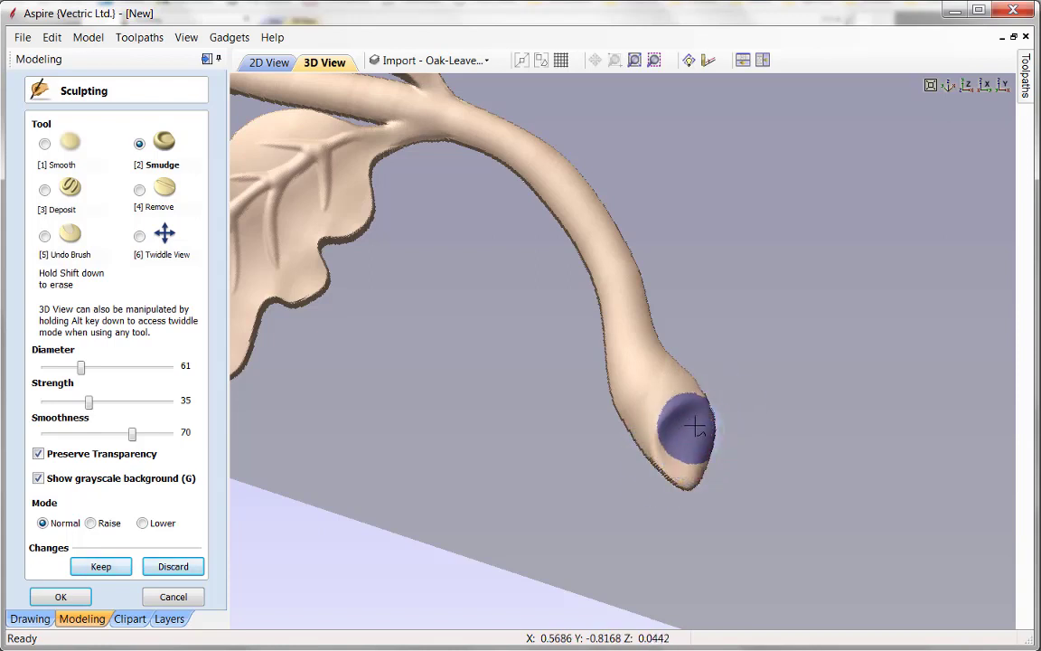
pyautogui.click(102, 566)
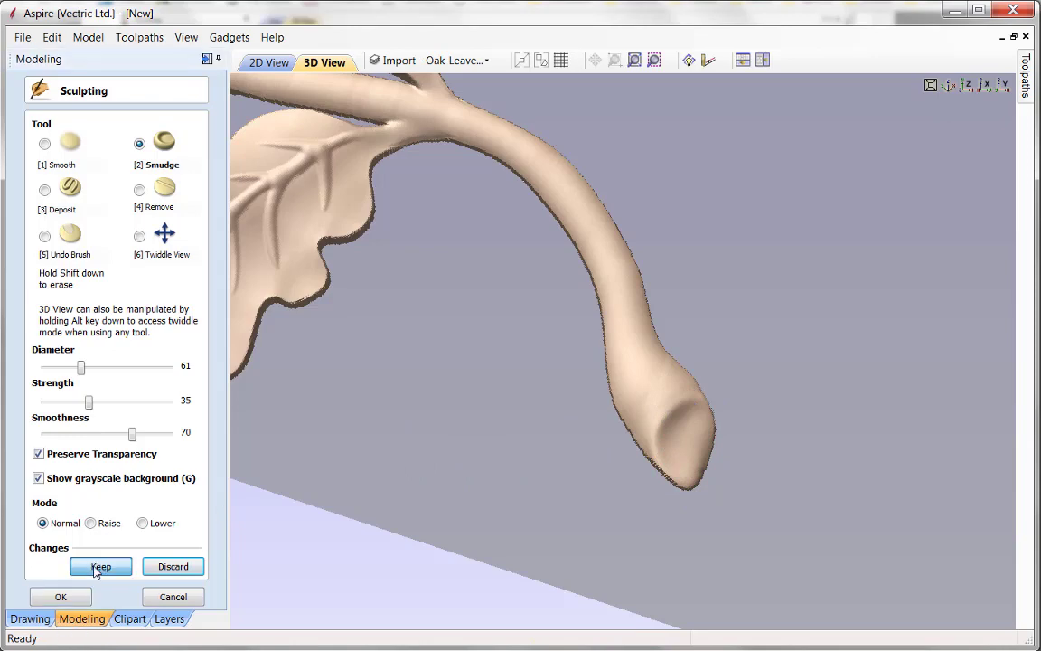
pyautogui.click(64, 596)
# - Create a mirrored copy of the finished branch component, flipped horizontally about the job center
pyautogui.scroll(-5, 476, 460)
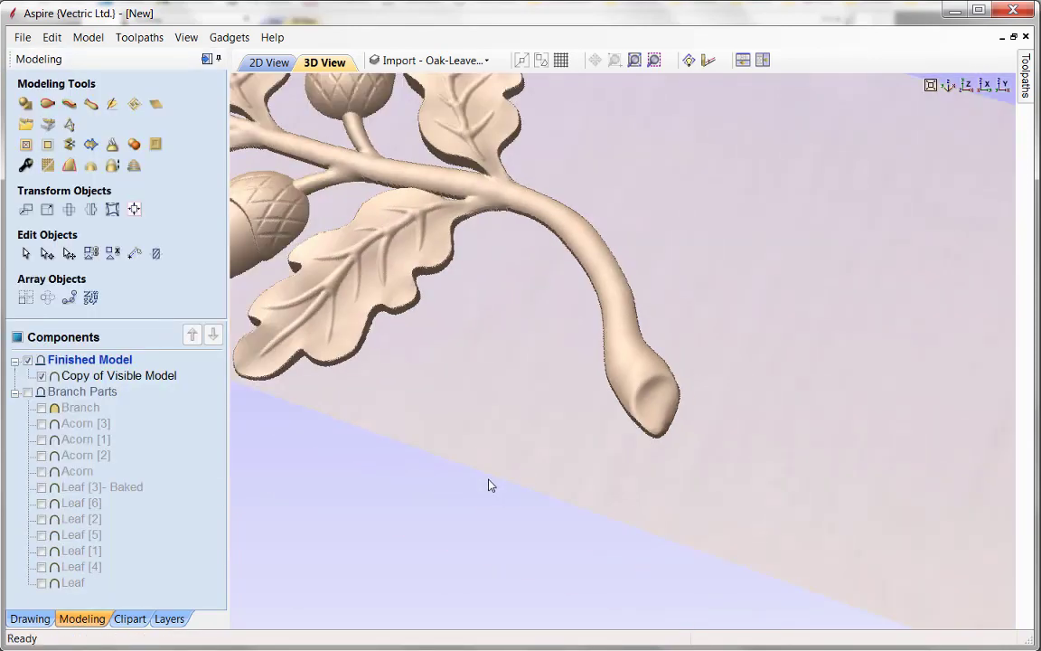
pyautogui.moveTo(611, 483); pyautogui.dragTo(577, 386)
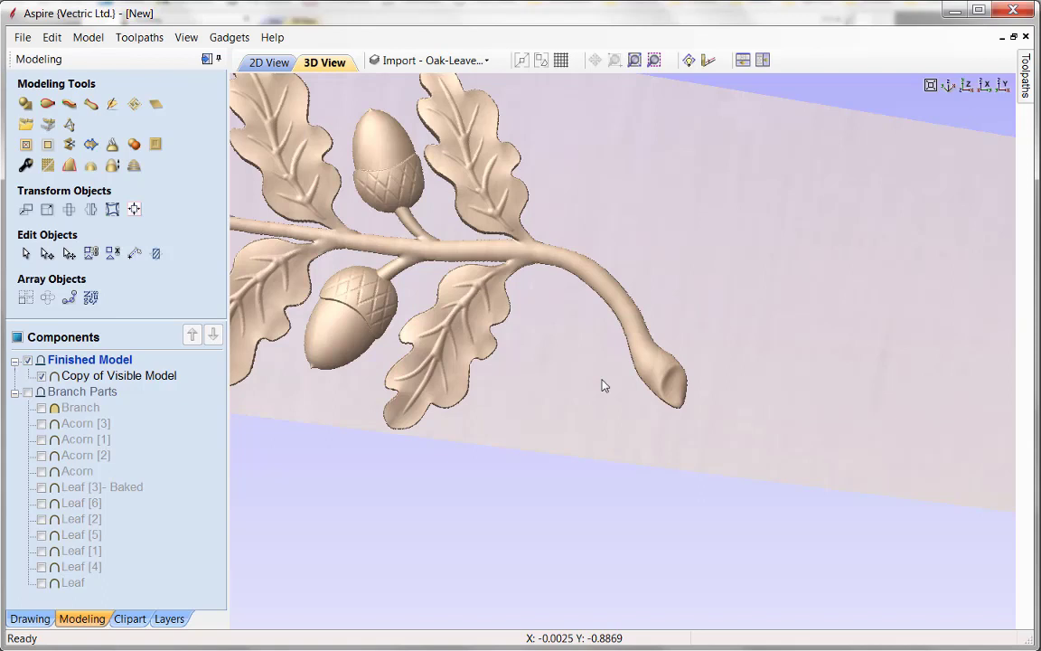
pyautogui.click(139, 376)
pyautogui.scroll(-3, 418, 435)
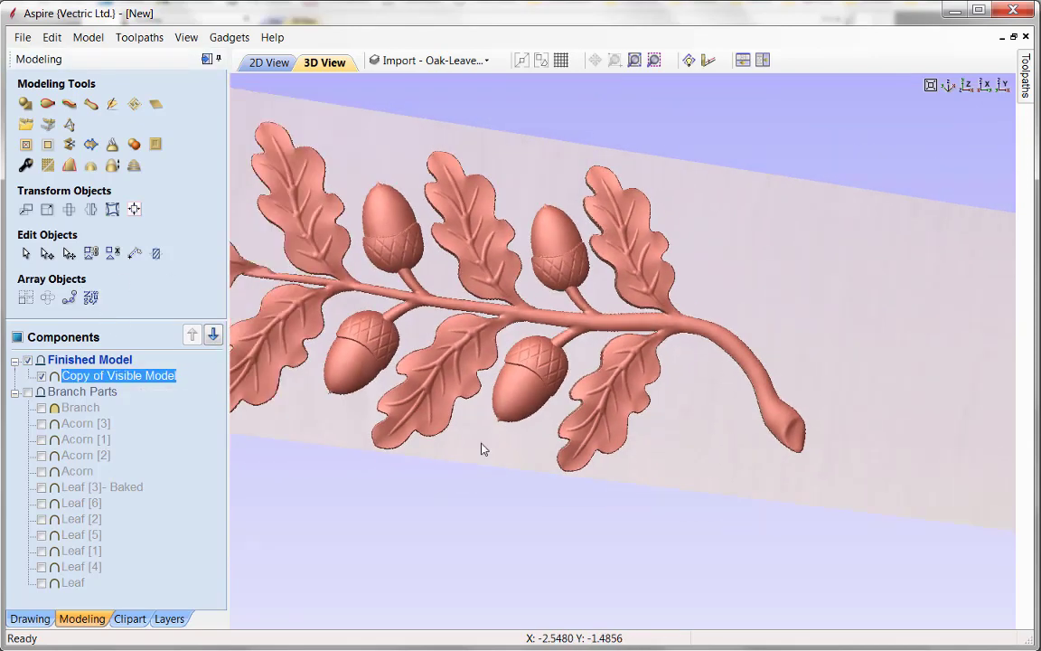
pyautogui.scroll(-2, 506, 488)
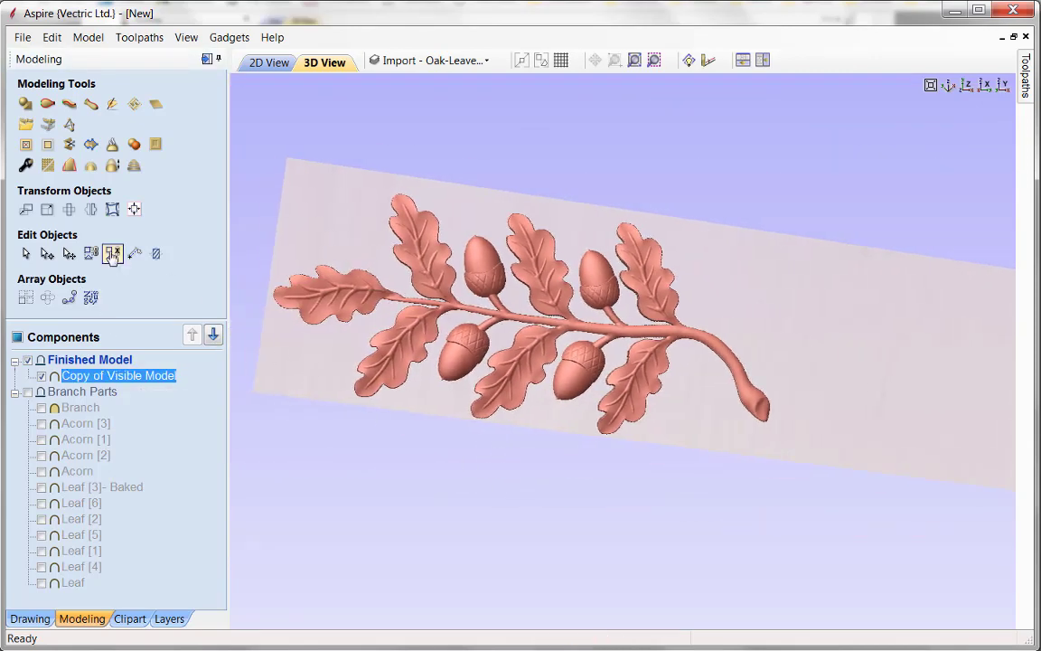
pyautogui.click(91, 209)
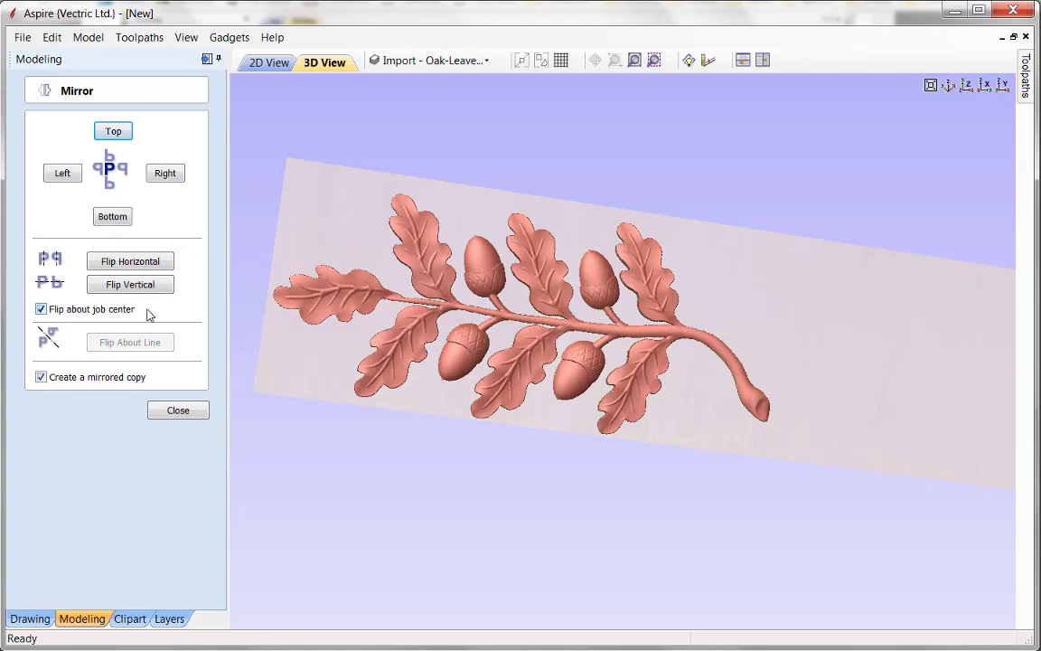
pyautogui.click(131, 262)
pyautogui.moveTo(740, 441); pyautogui.dragTo(639, 430, button='middle')
pyautogui.scroll(2, 624, 362)
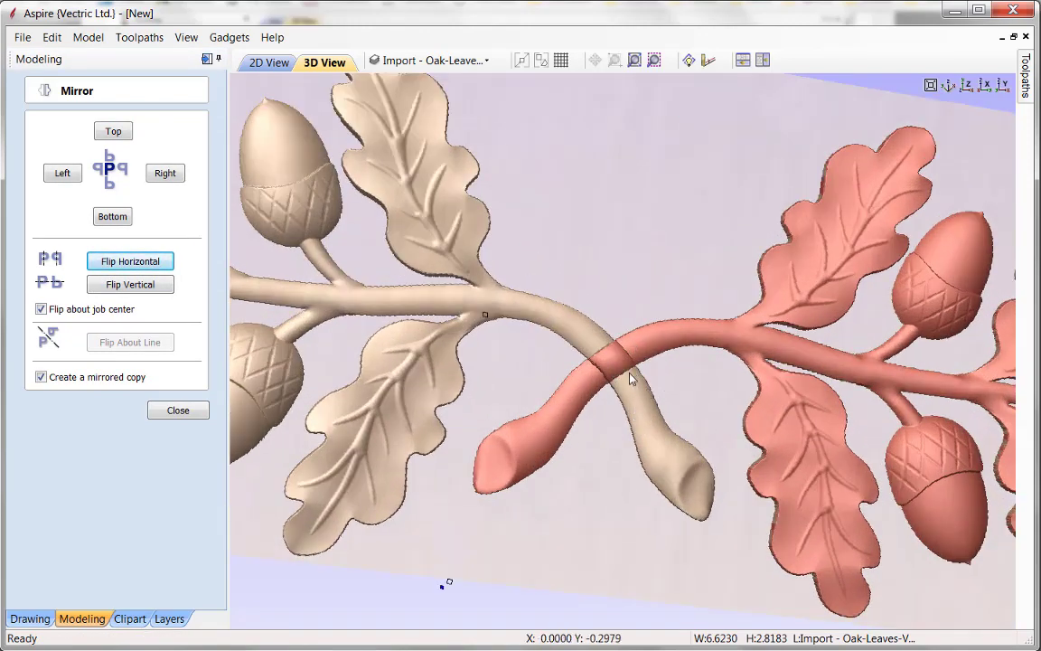
pyautogui.click(178, 410)
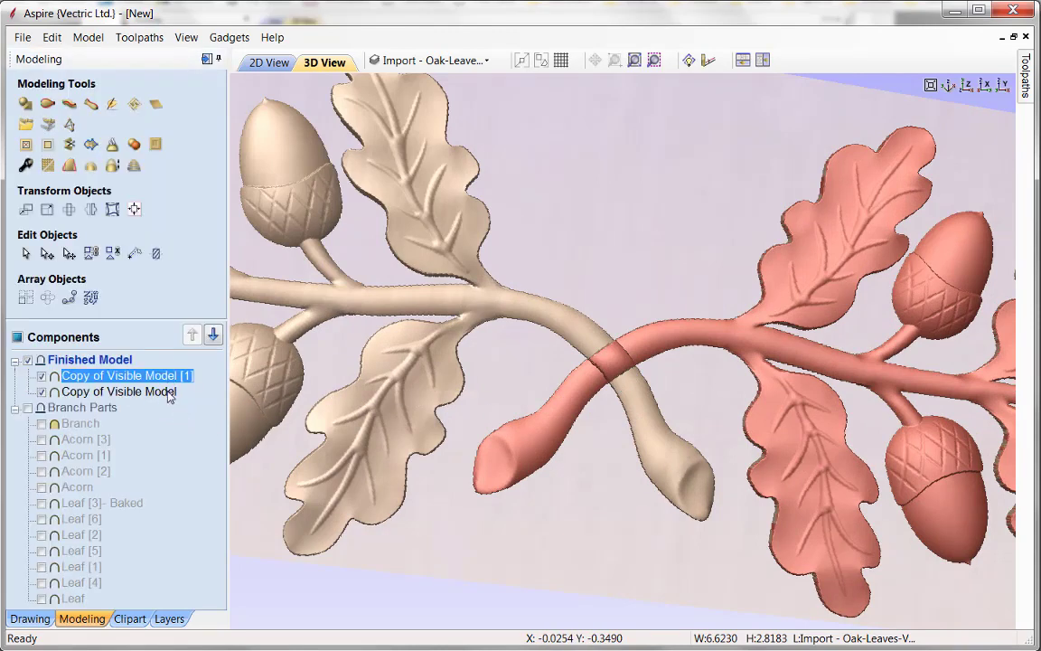
# - Set the mirrored branch copy's combine mode to Merge
pyautogui.rightClick(166, 381)
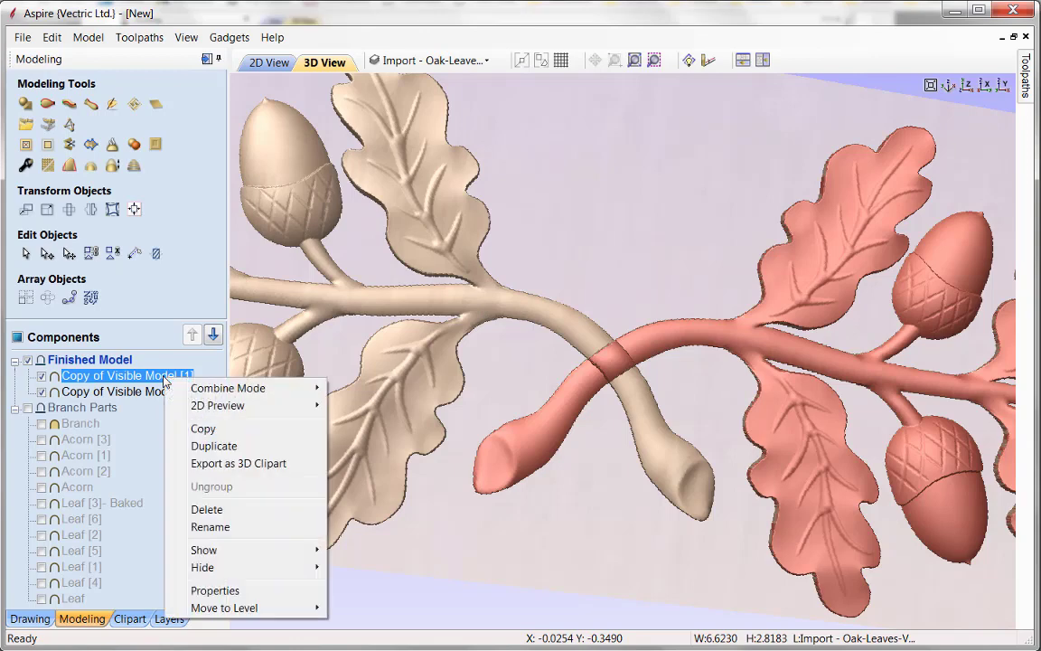
pyautogui.moveTo(208, 391)
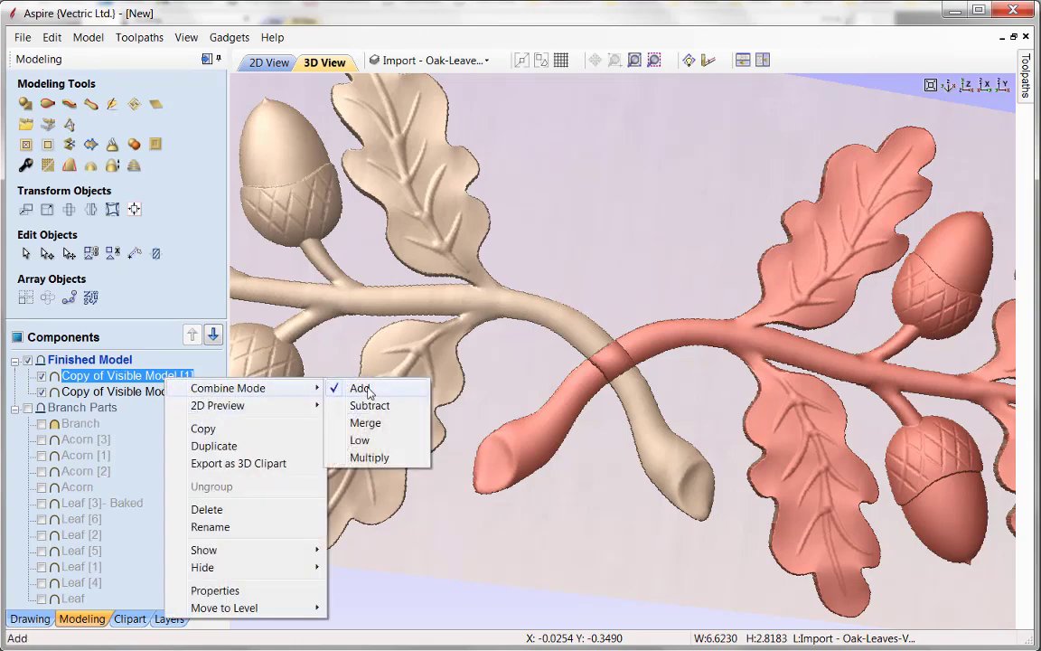
pyautogui.click(364, 422)
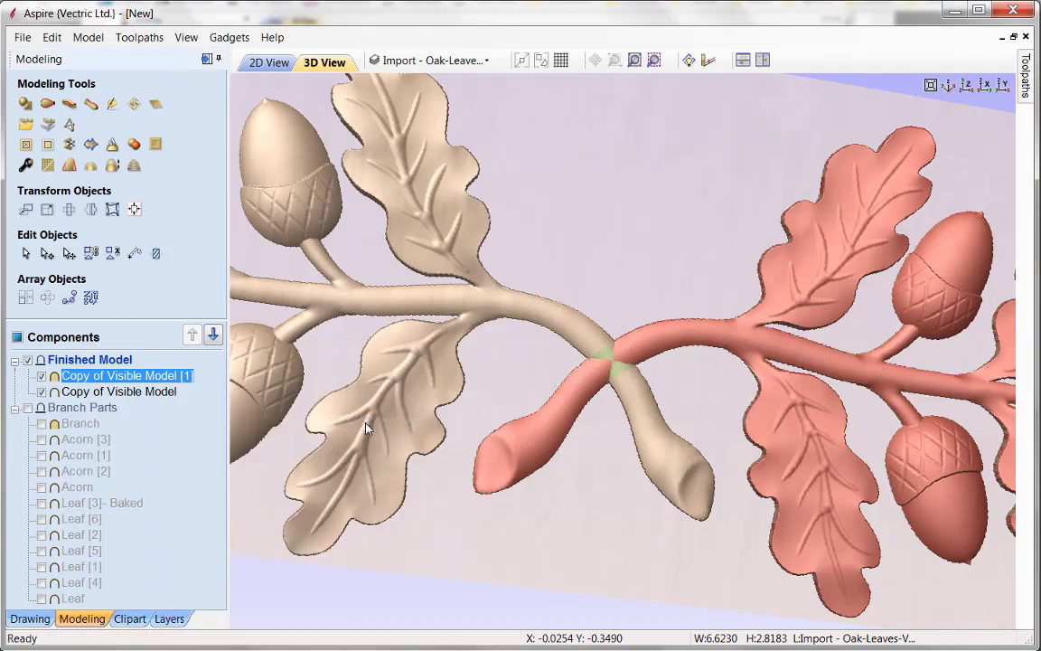
# - Tilt the mirrored branch by 0.2°, anchoring it at its outermost tip leaf with the direction towards its cut end
pyautogui.moveTo(611, 504); pyautogui.dragTo(464, 511)
pyautogui.scroll(-3, 463, 510)
pyautogui.moveTo(509, 530); pyautogui.dragTo(476, 512, button='middle')
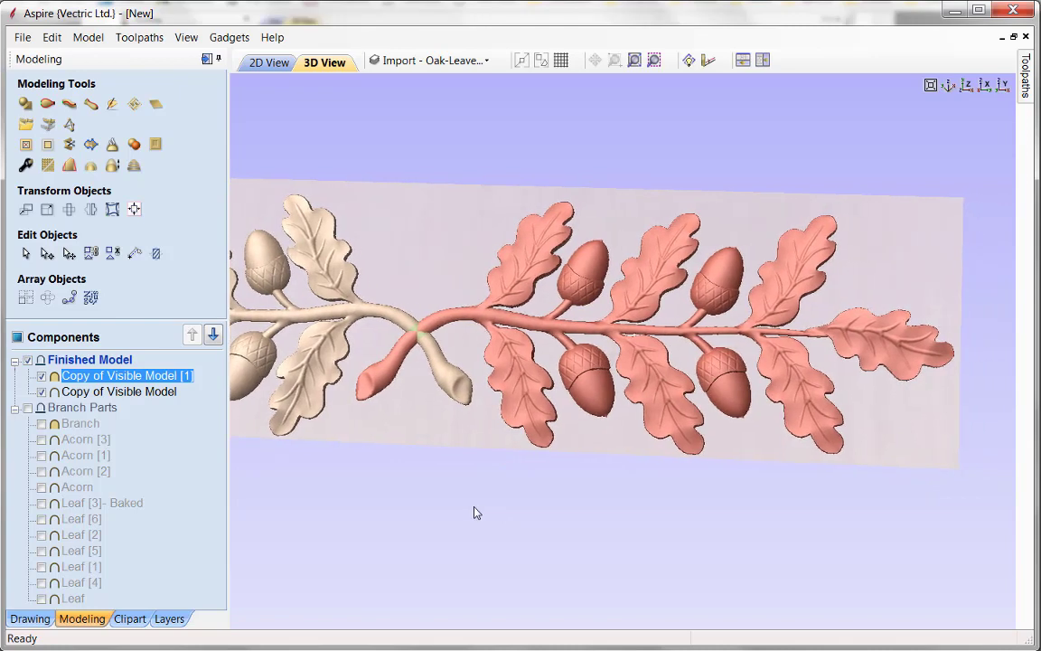
pyautogui.click(523, 384)
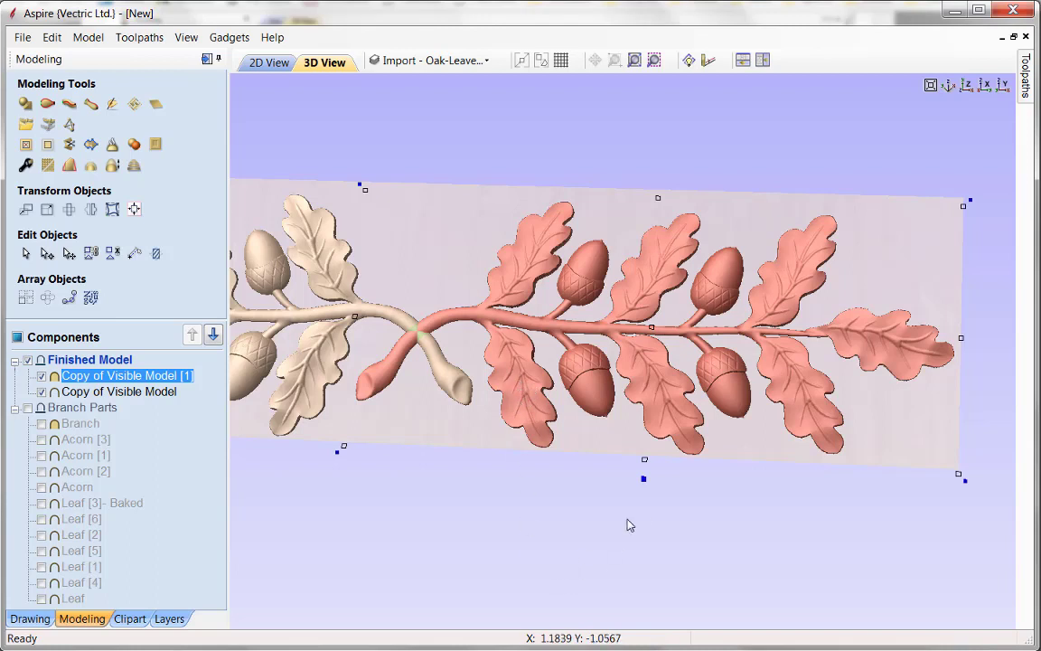
pyautogui.doubleClick(647, 475)
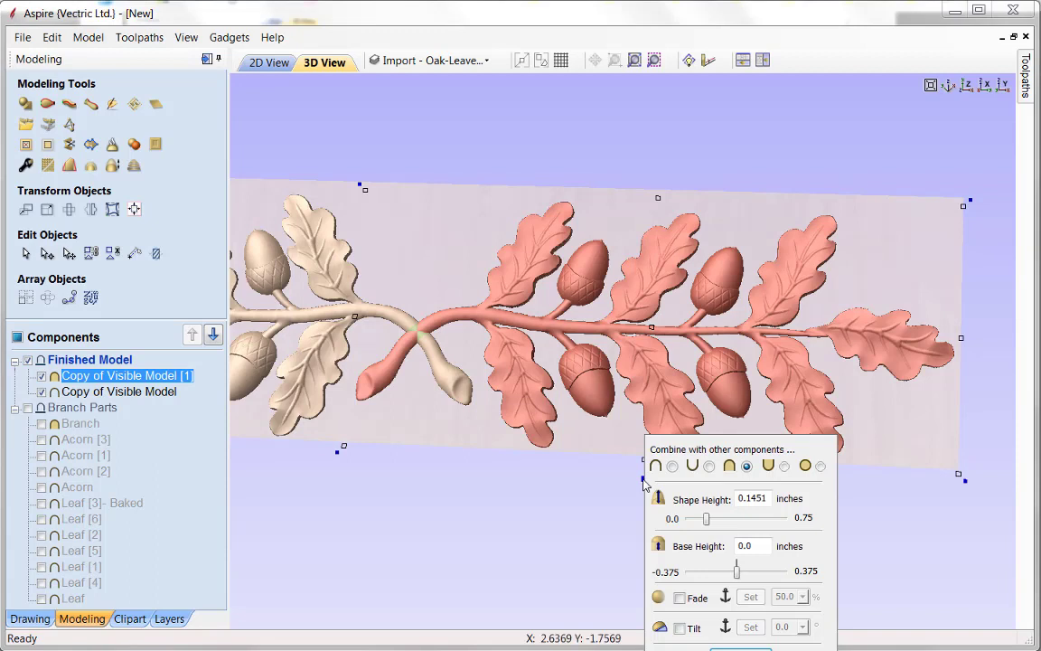
pyautogui.click(679, 628)
pyautogui.click(749, 630)
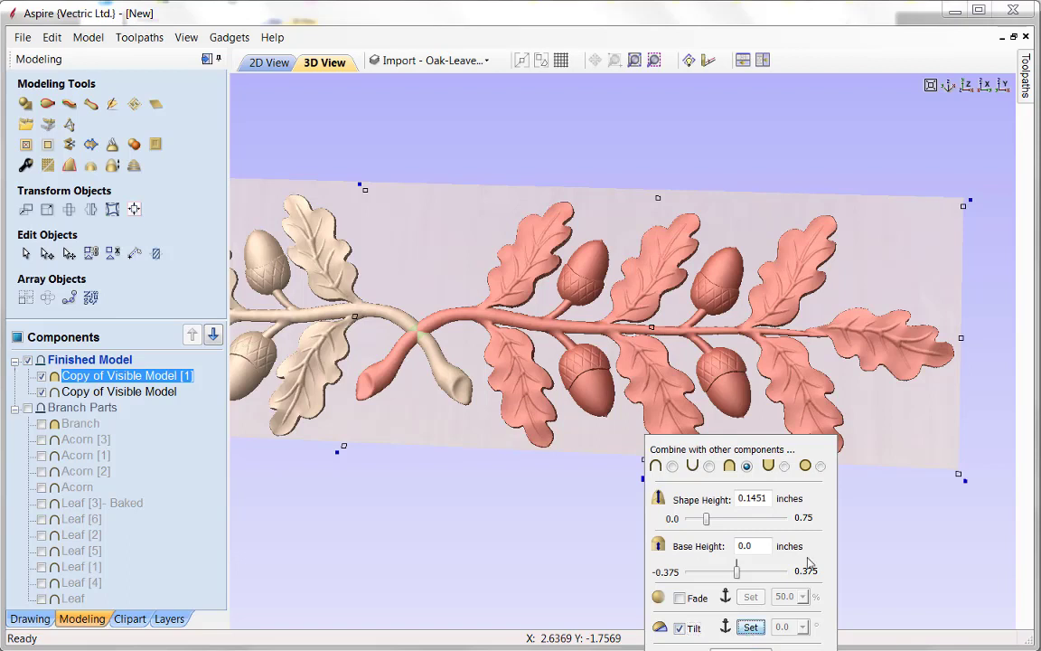
pyautogui.click(877, 329)
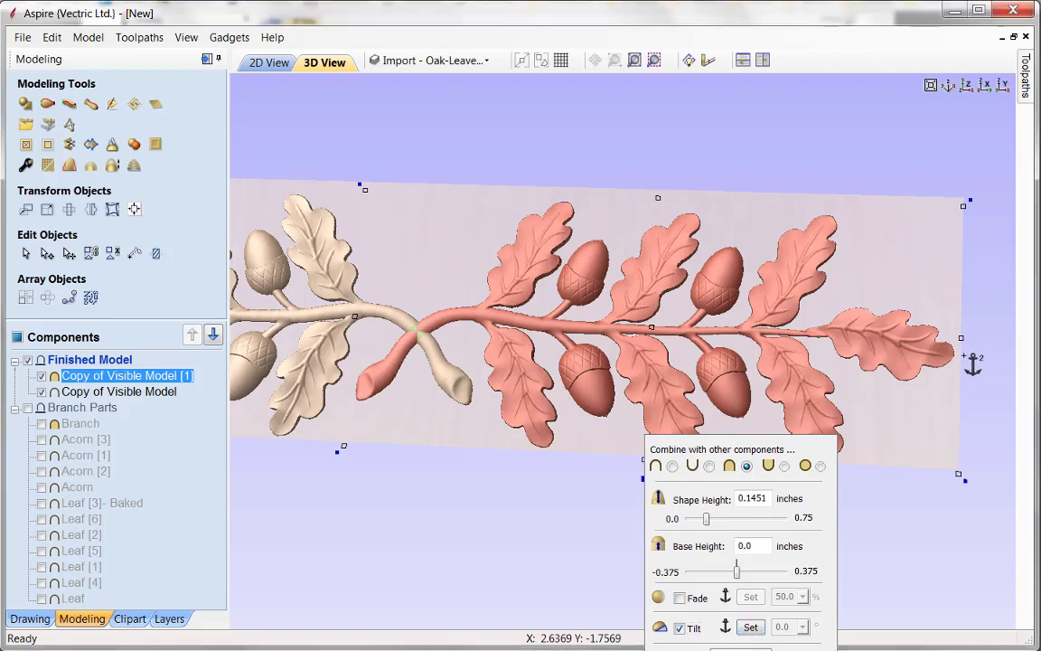
pyautogui.click(357, 341)
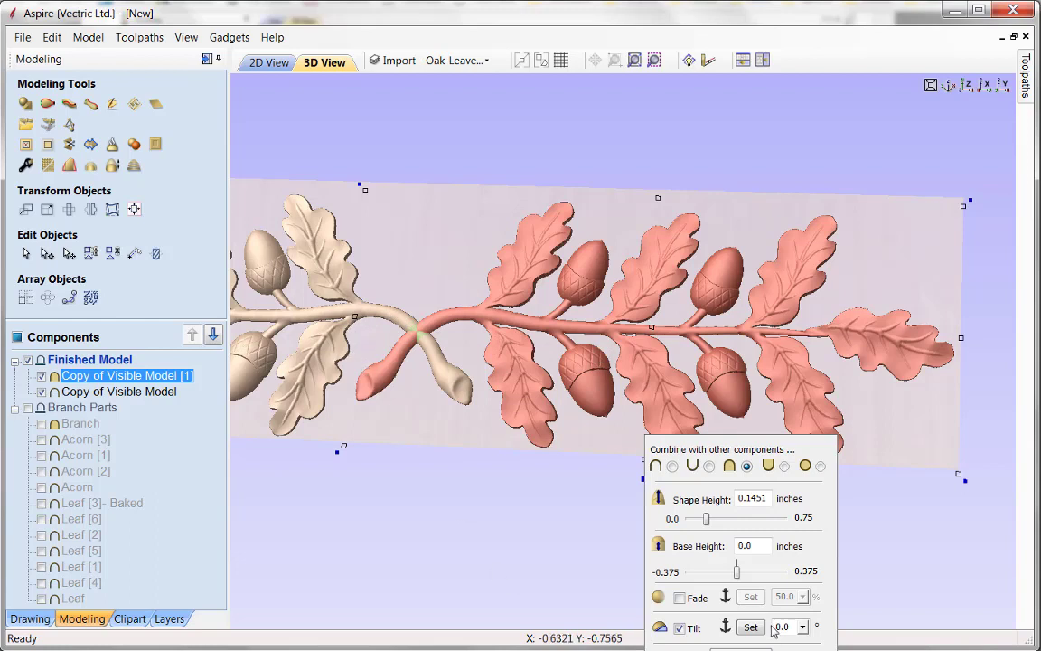
pyautogui.moveTo(791, 626); pyautogui.dragTo(765, 627)
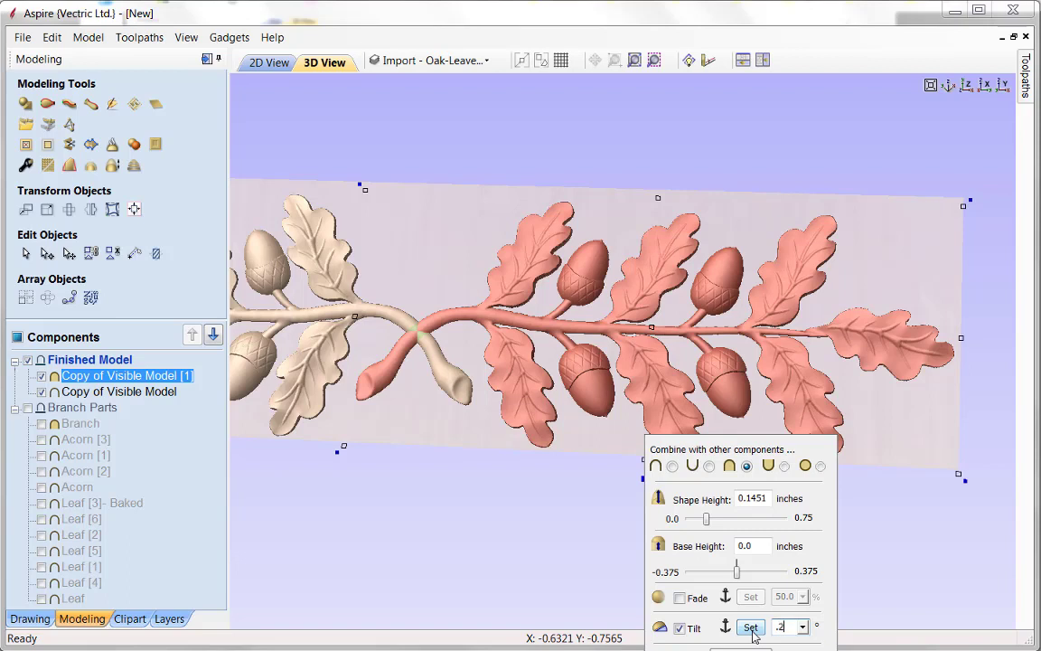
pyautogui.press('Return')
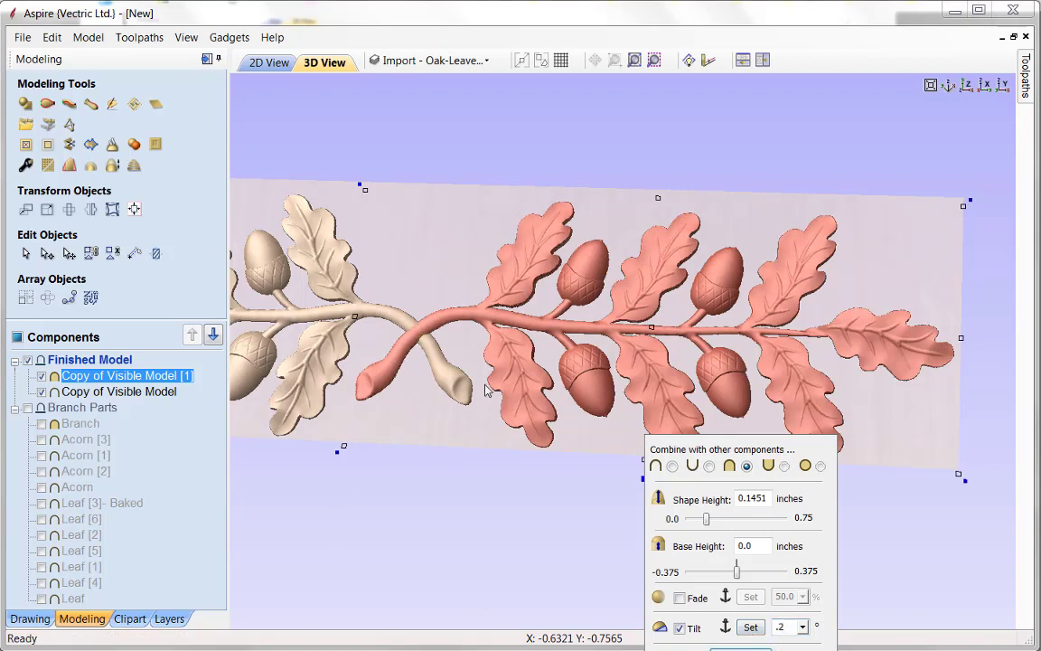
# - Raise the mirrored branch's tilt to 0.25° and finally 0.3°, and close its component properties
pyautogui.moveTo(452, 404); pyautogui.dragTo(516, 497)
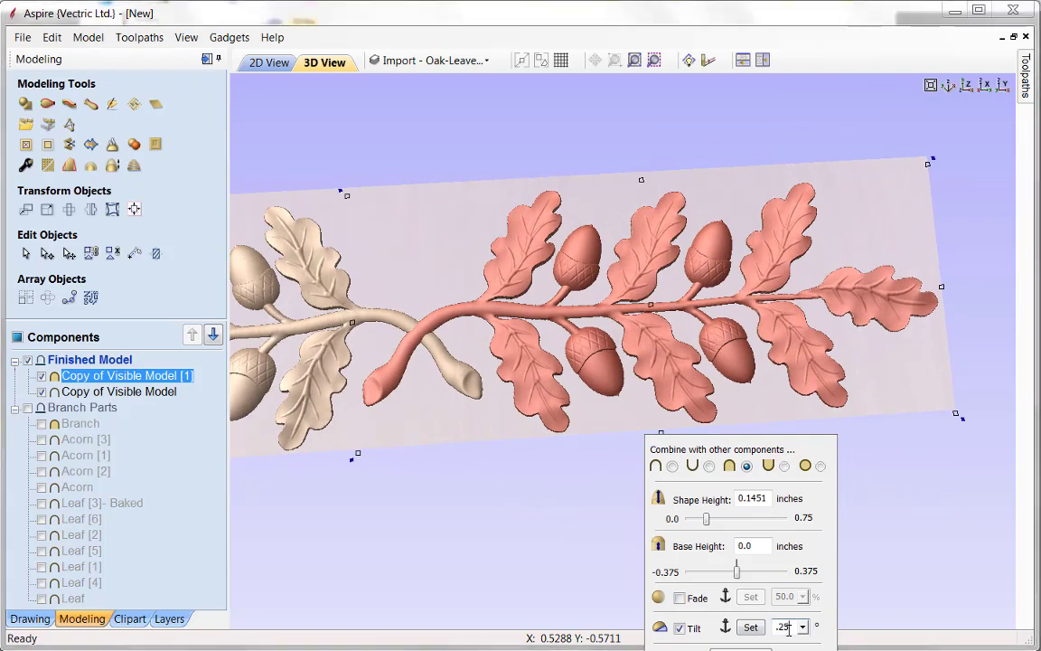
pyautogui.press('Return')
pyautogui.moveTo(430, 419)
pyautogui.mouseDown()
pyautogui.moveTo(479, 494)
pyautogui.moveTo(472, 444)
pyautogui.moveTo(425, 400)
pyautogui.mouseUp()
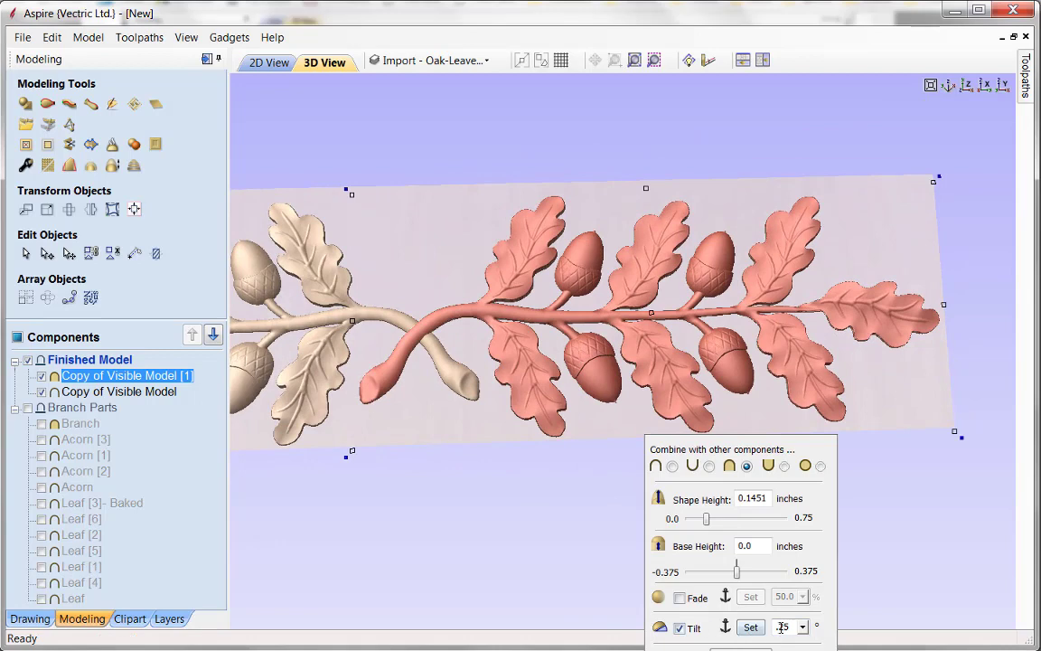
pyautogui.write('.3')
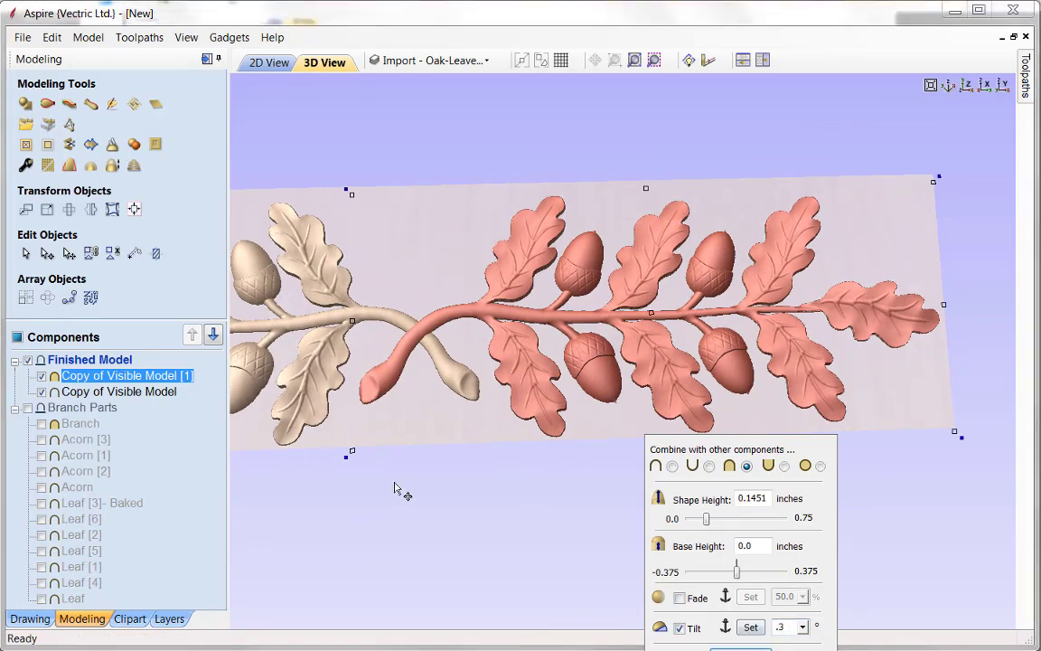
pyautogui.moveTo(399, 491); pyautogui.dragTo(447, 415)
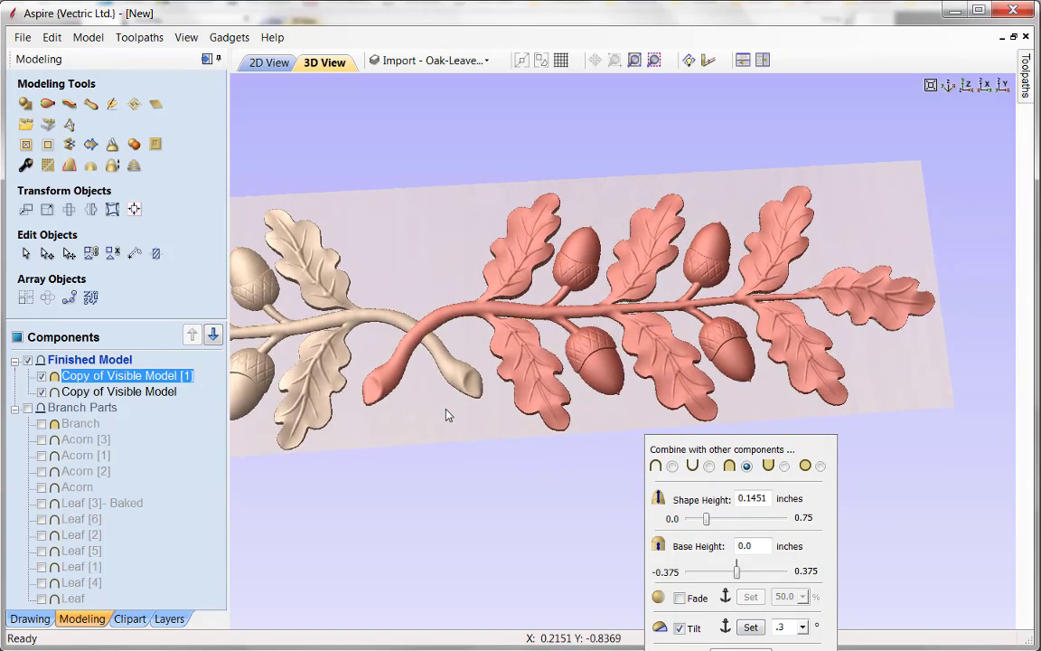
pyautogui.click(458, 425)
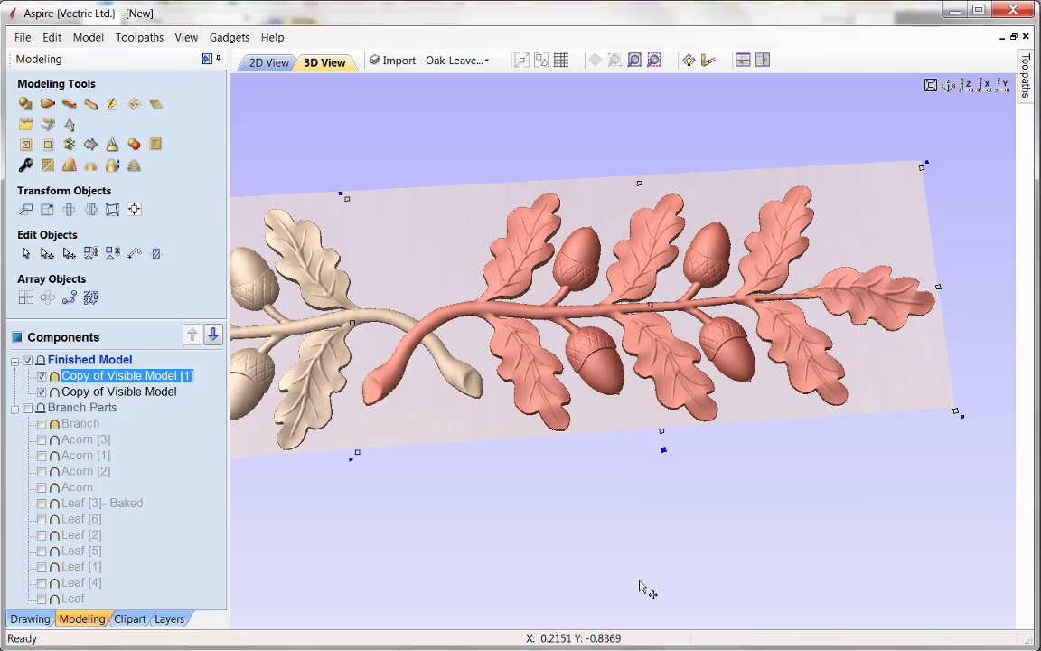
# - Rename the mirrored copy component in the Finished Model level as Right Branch
pyautogui.moveTo(451, 463); pyautogui.dragTo(270, 425)
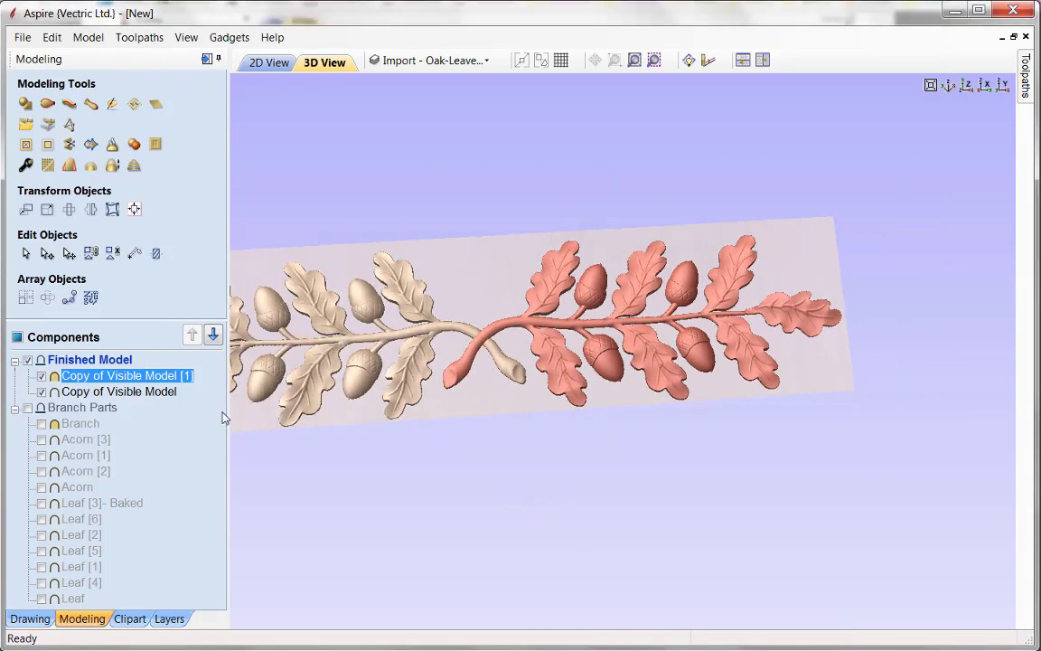
pyautogui.click(100, 381)
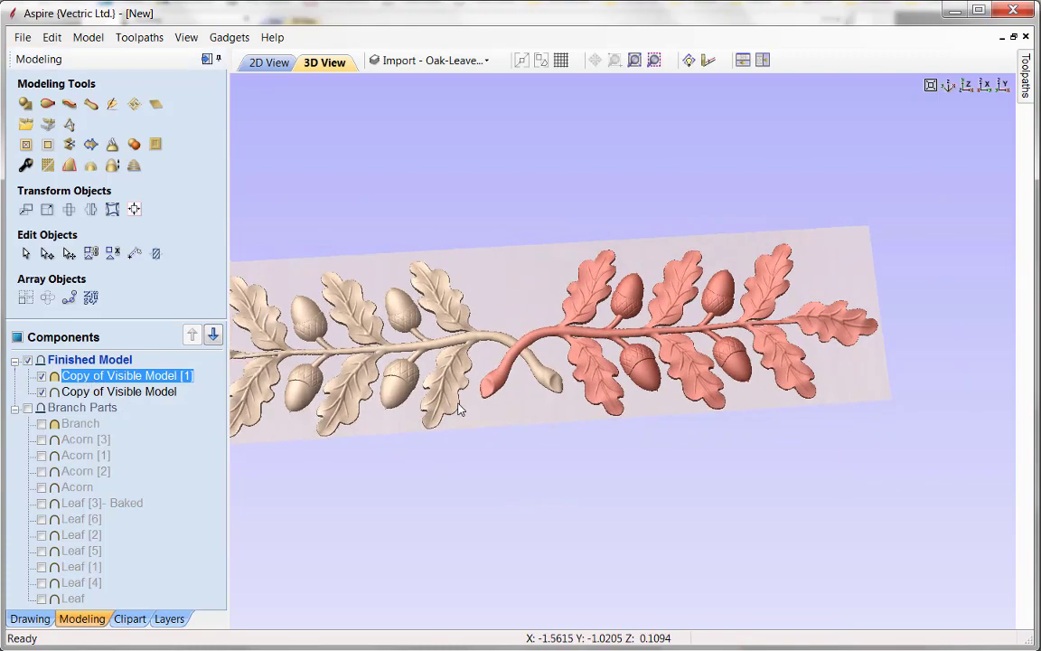
pyautogui.moveTo(512, 419); pyautogui.dragTo(959, 614)
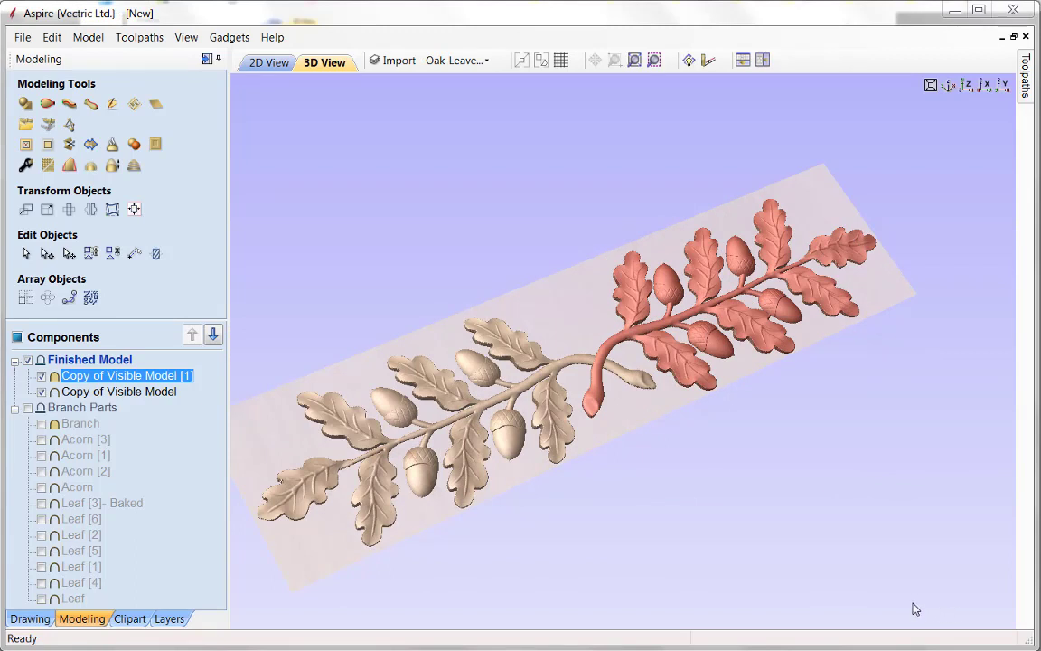
pyautogui.rightClick(173, 380)
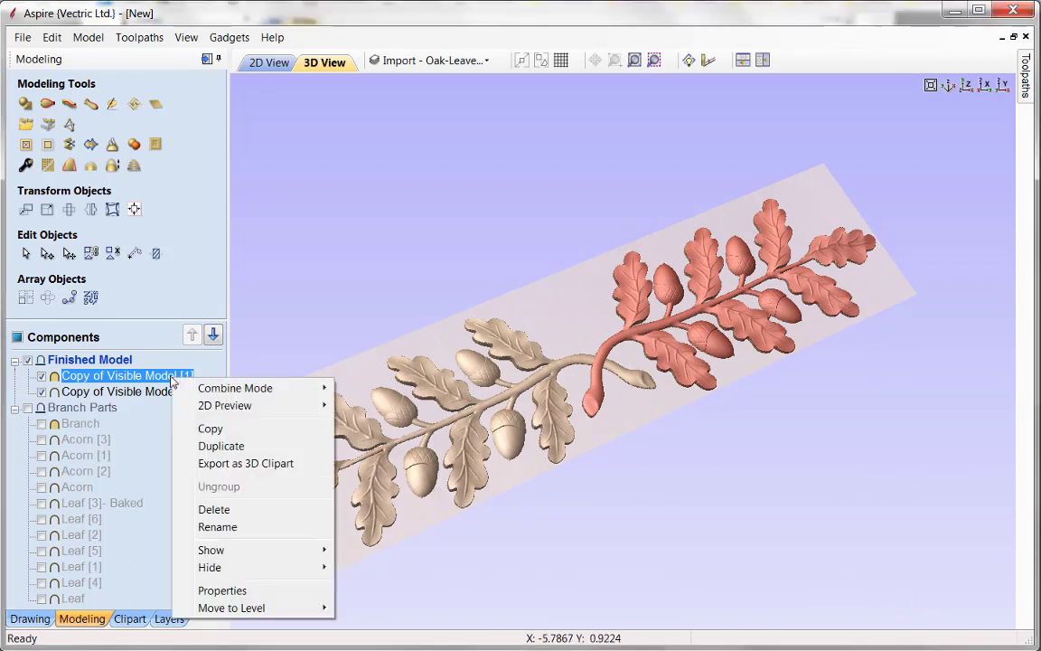
pyautogui.click(217, 527)
pyautogui.write('Ri')
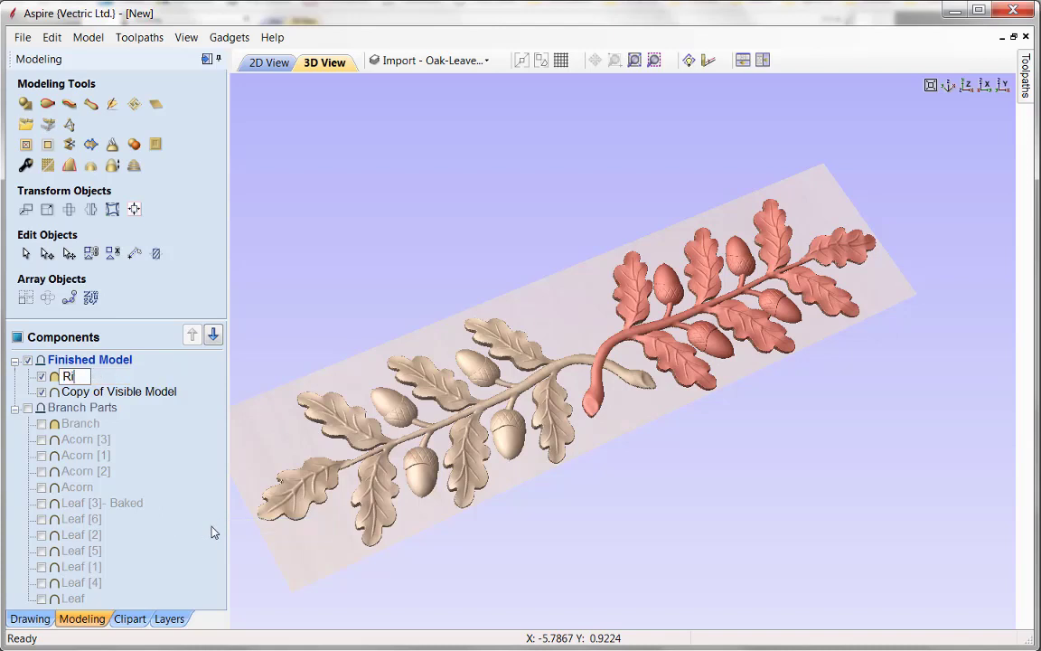
pyautogui.write('ght Branch')
# - Rename the original Copy of Visible Model component as Left Branch
pyautogui.click(155, 394)
pyautogui.rightClick(156, 394)
pyautogui.click(203, 544)
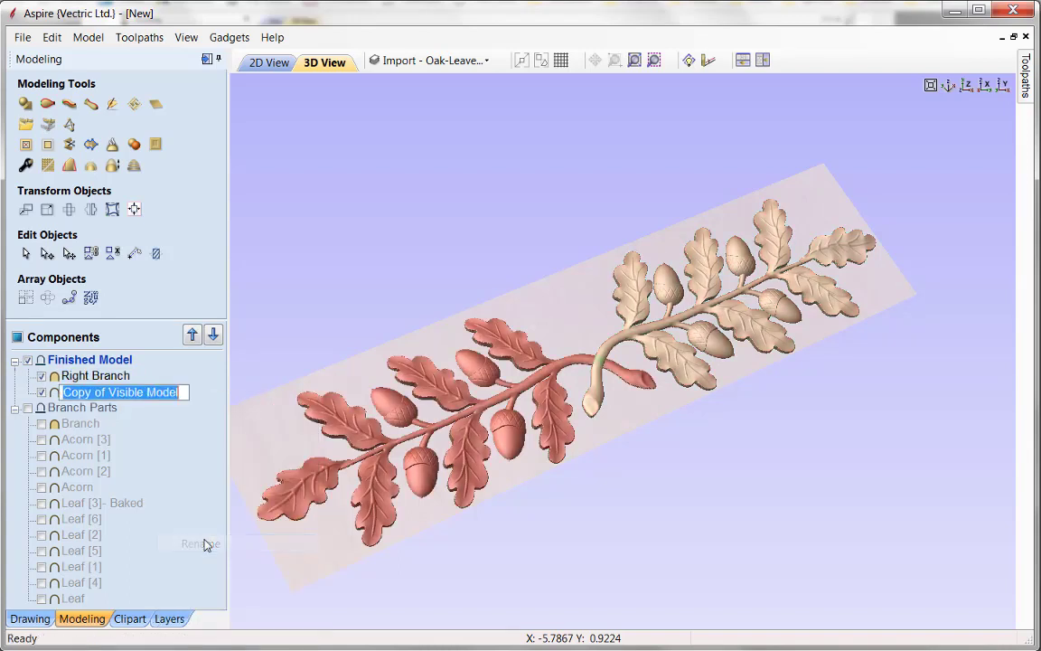
pyautogui.write('Left Branch')
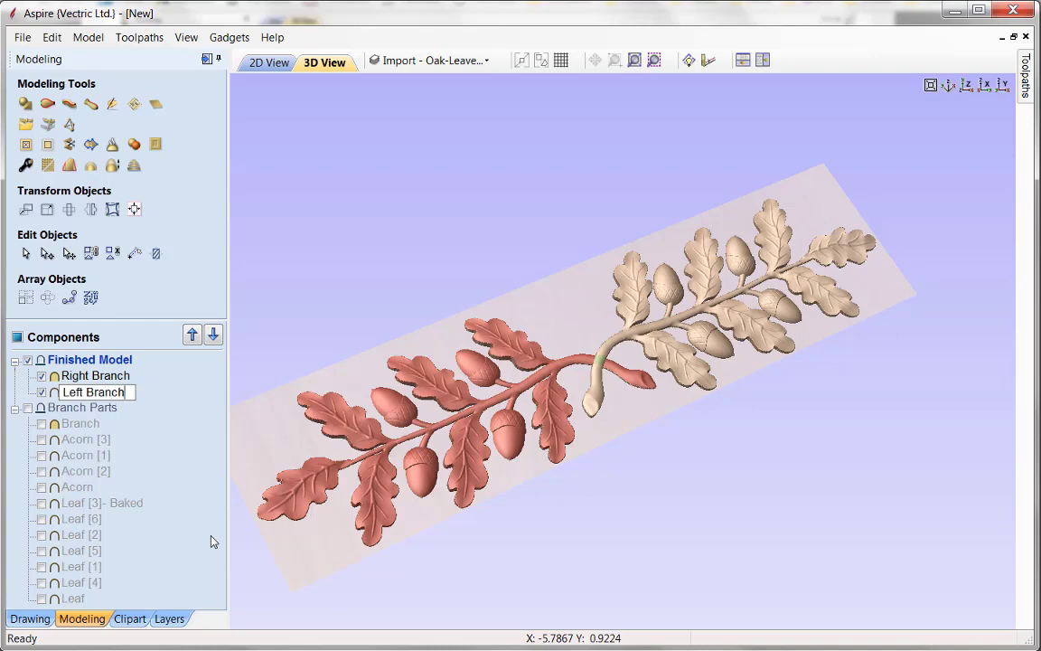
pyautogui.press('Return')
# - Collapse the Branch Parts level and save the project as OakBranch_MODEL.crv3d in the OakBranch_FILES folder, replacing the existing file
pyautogui.moveTo(699, 509); pyautogui.dragTo(590, 504)
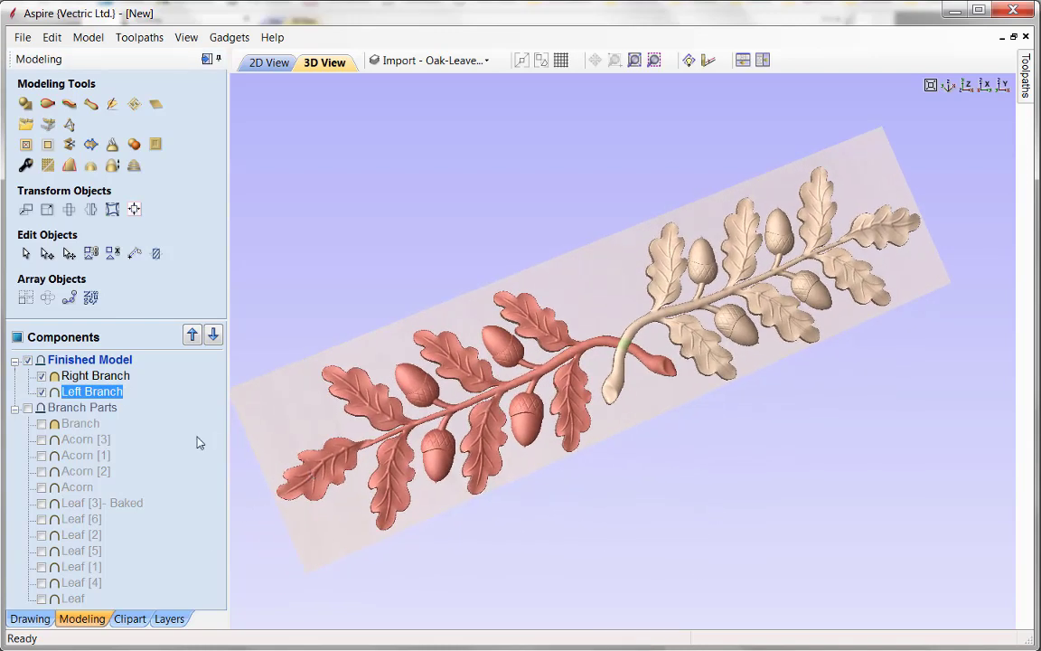
pyautogui.click(14, 411)
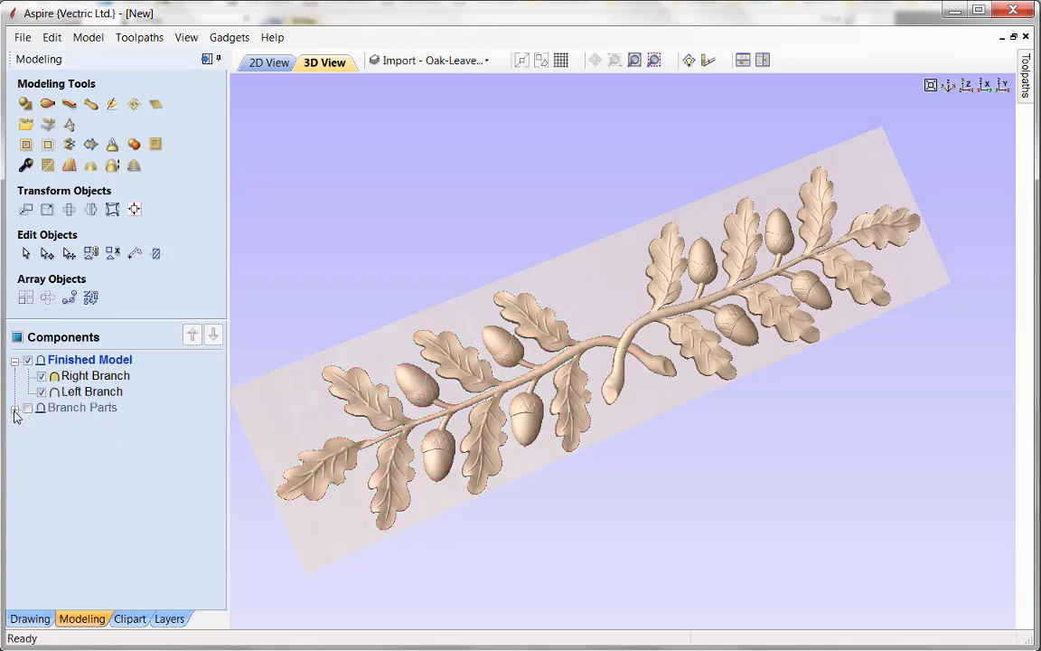
pyautogui.click(23, 37)
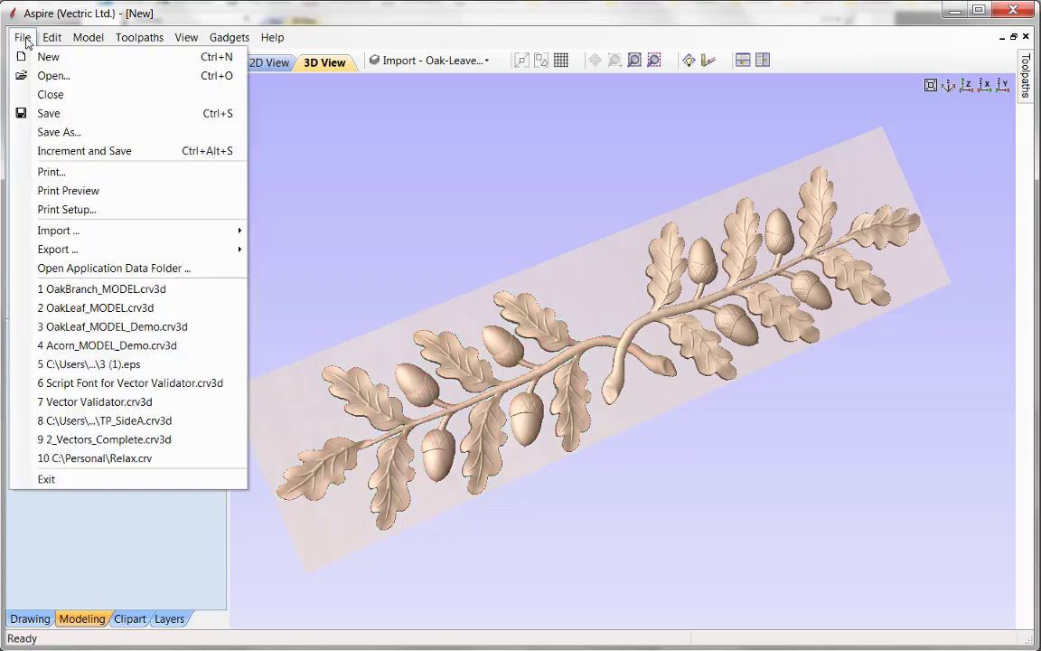
pyautogui.click(61, 133)
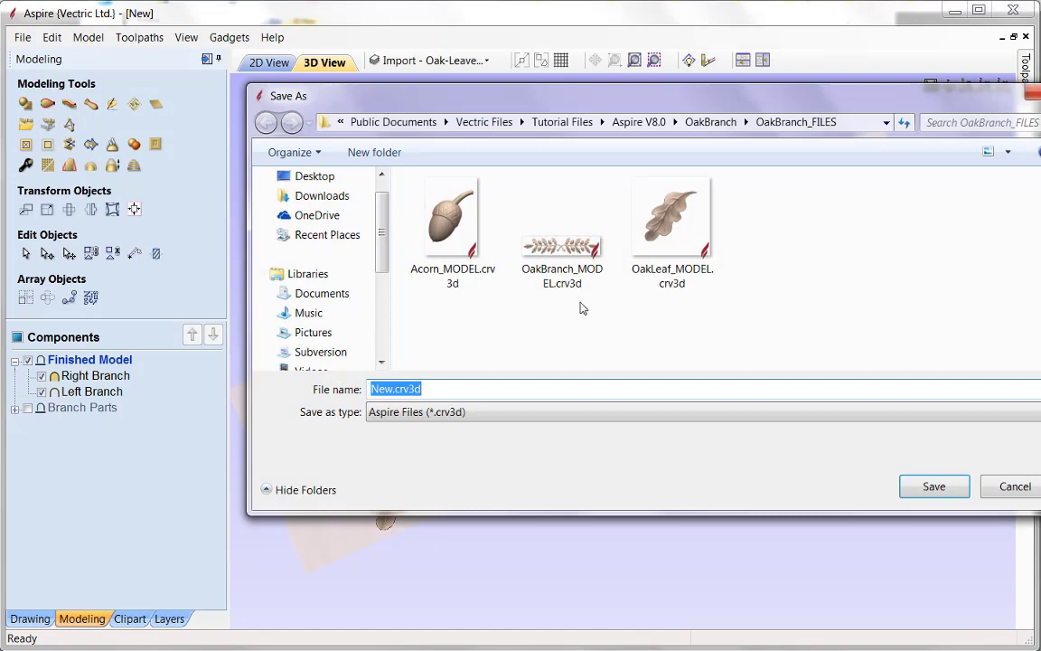
pyautogui.click(521, 232)
pyautogui.click(926, 488)
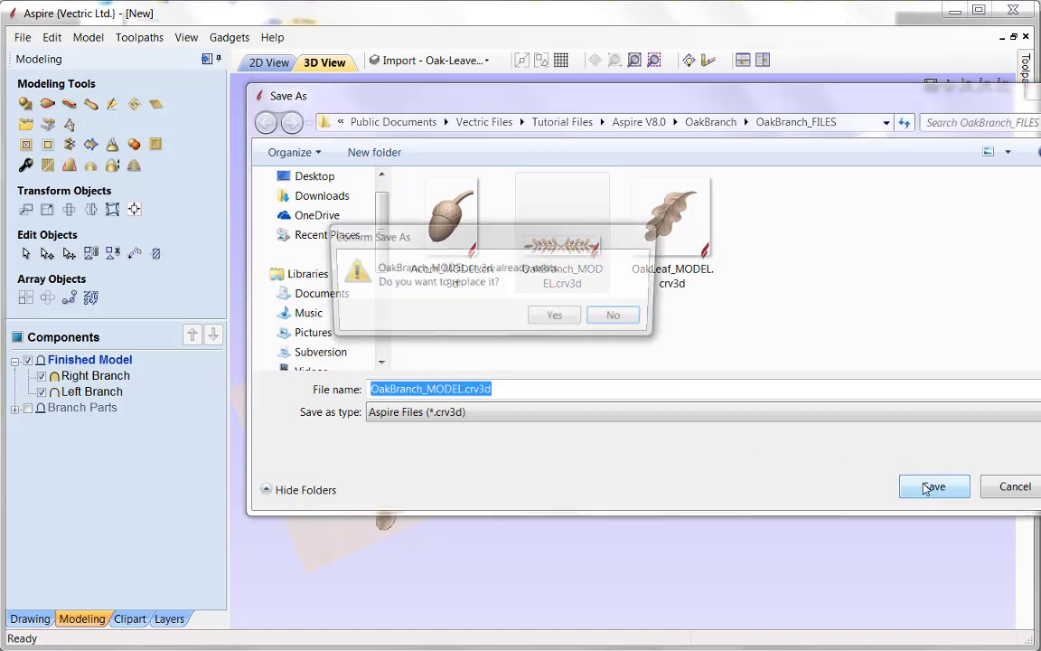
pyautogui.click(560, 316)
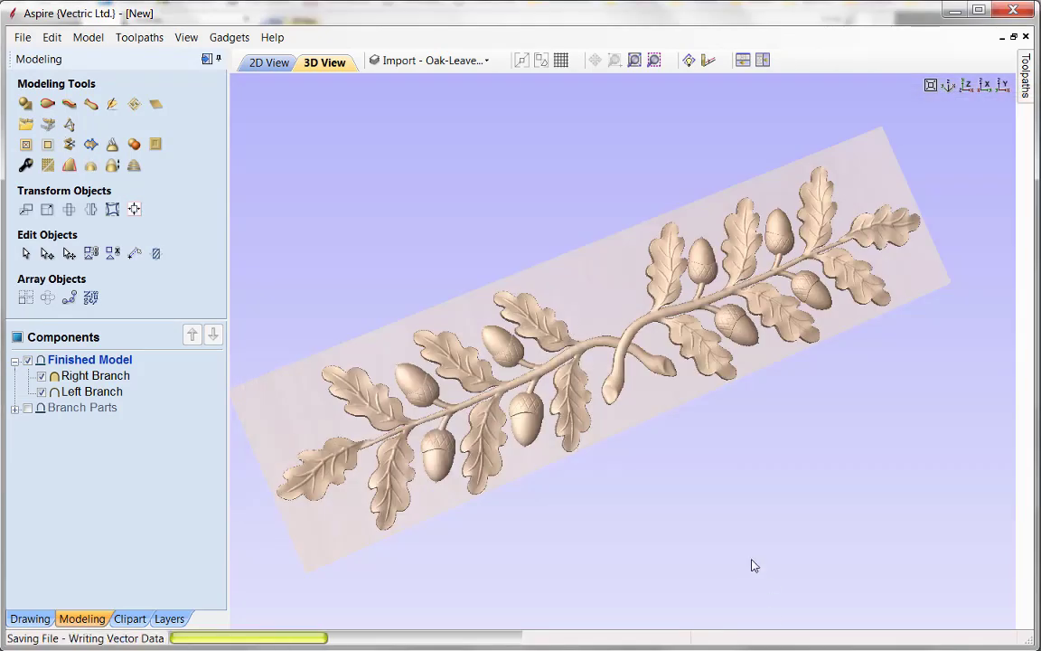